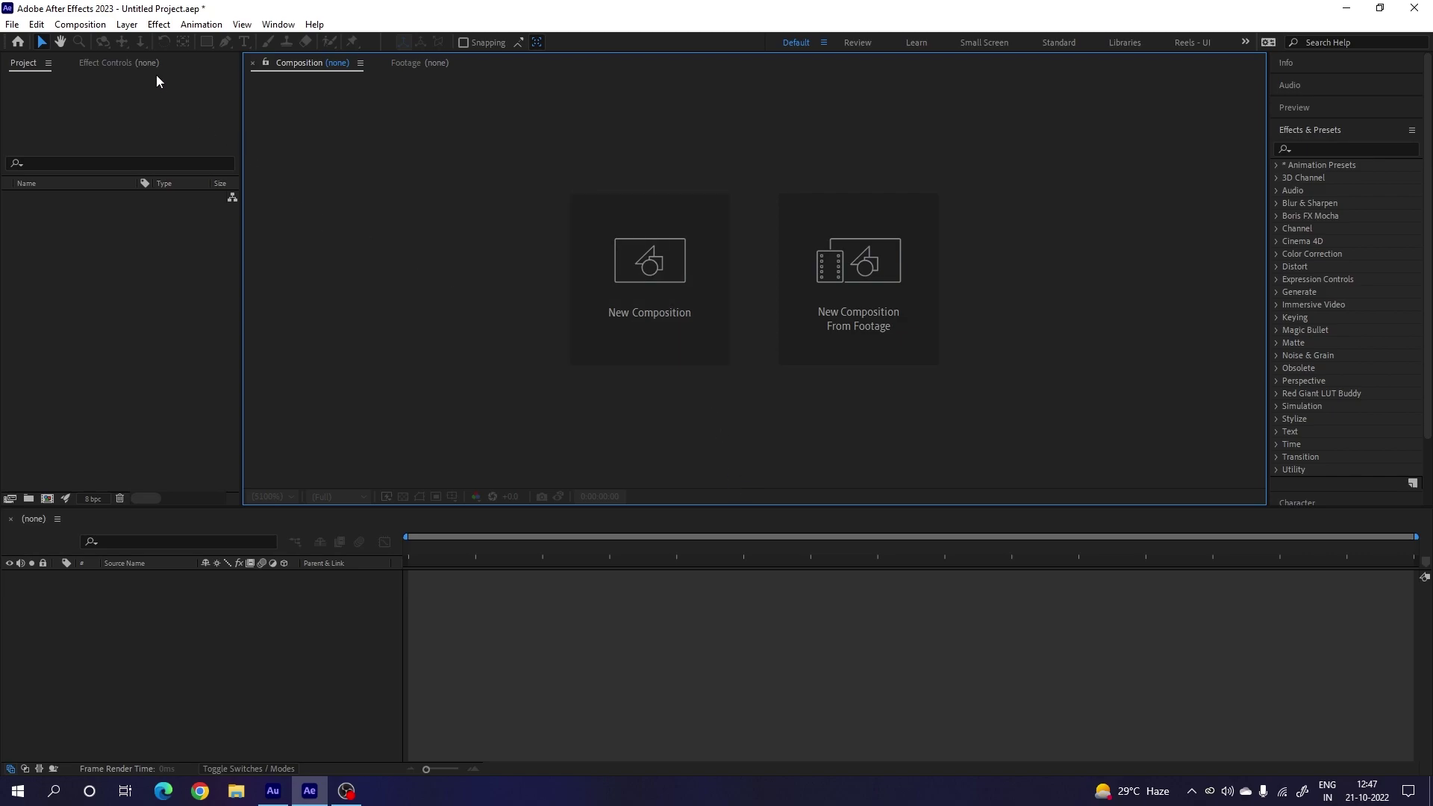
Step: Create a 1920 x 1080 composition named Main at 60 frames per second with a duration of 0:00:03:00
click(80, 24)
click(97, 42)
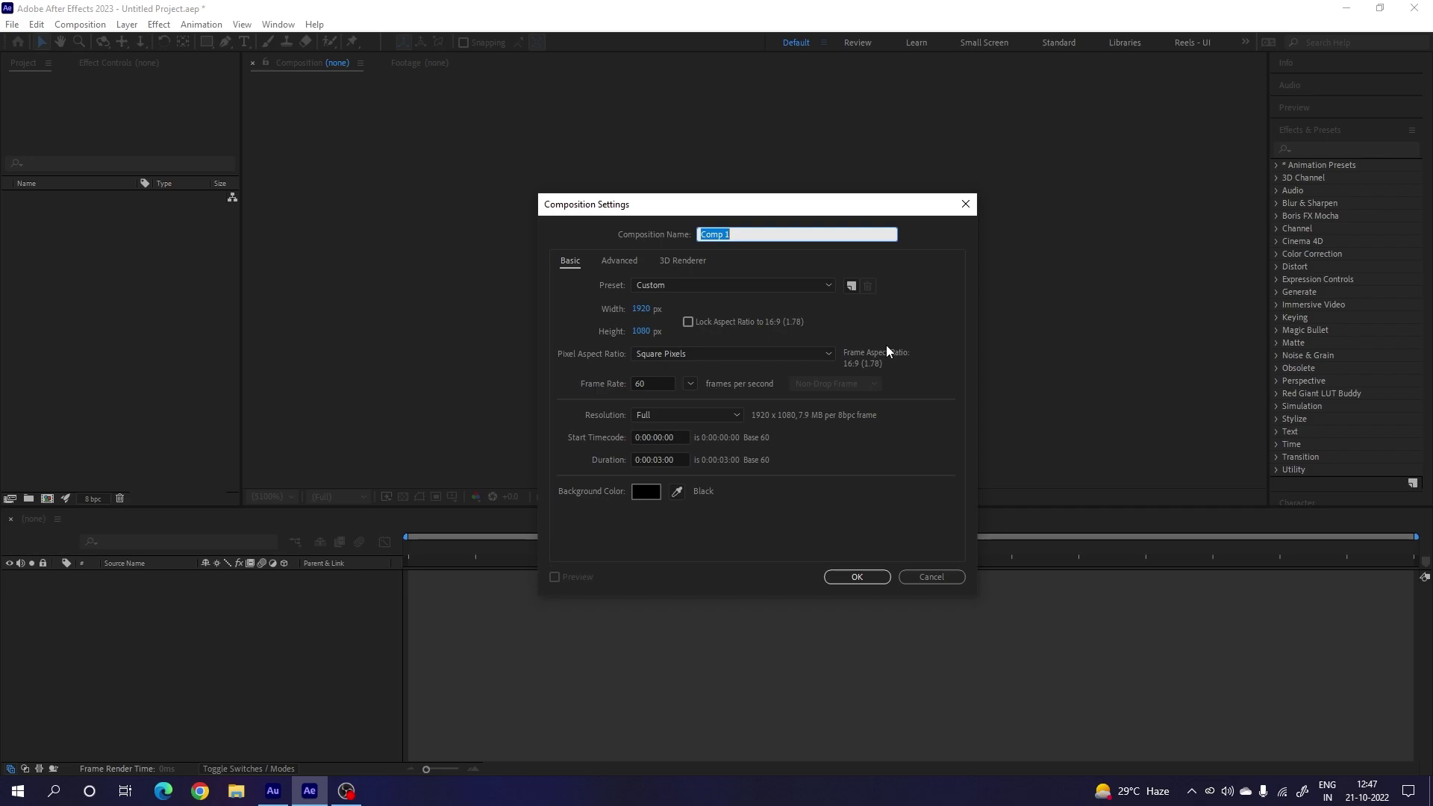
text(Main)
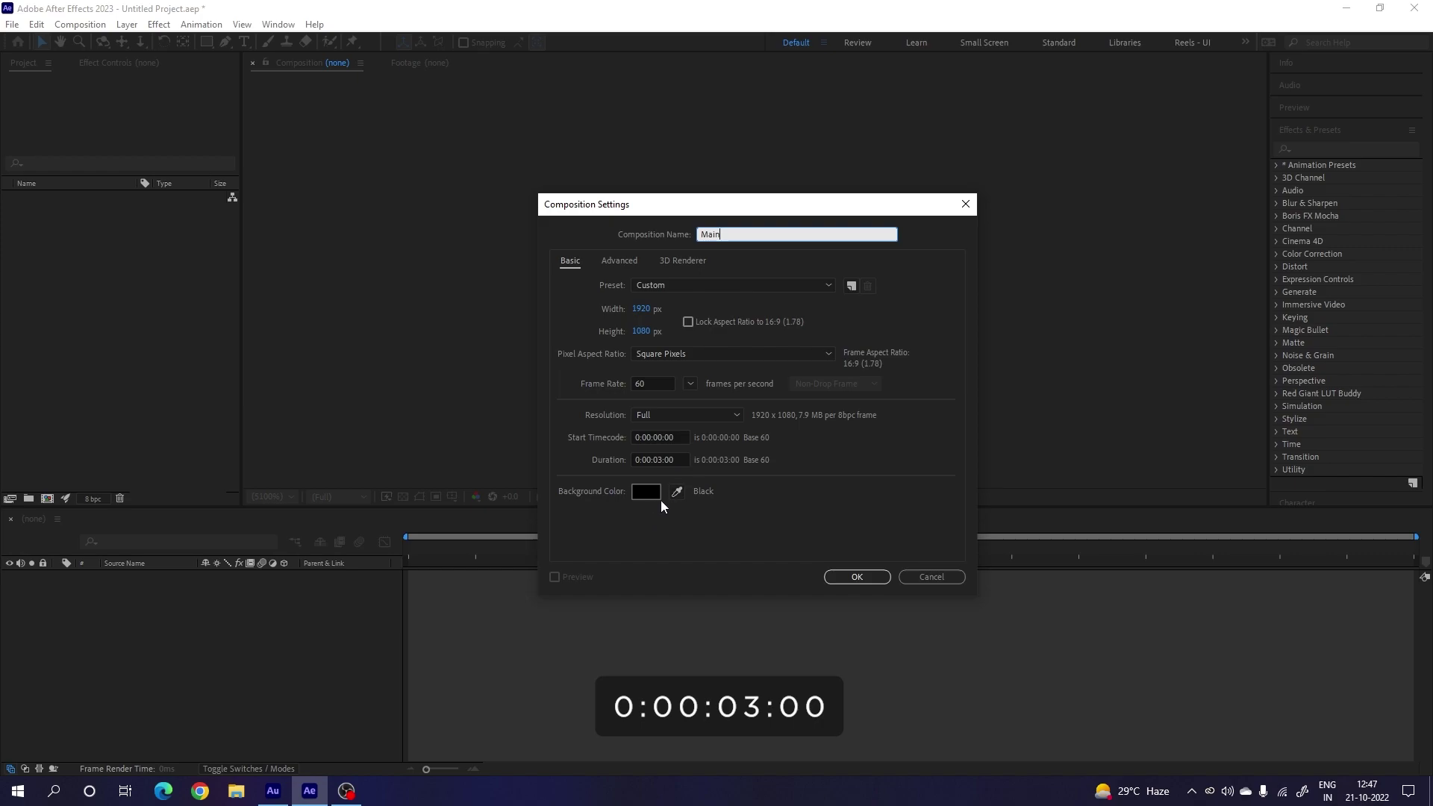
click(855, 583)
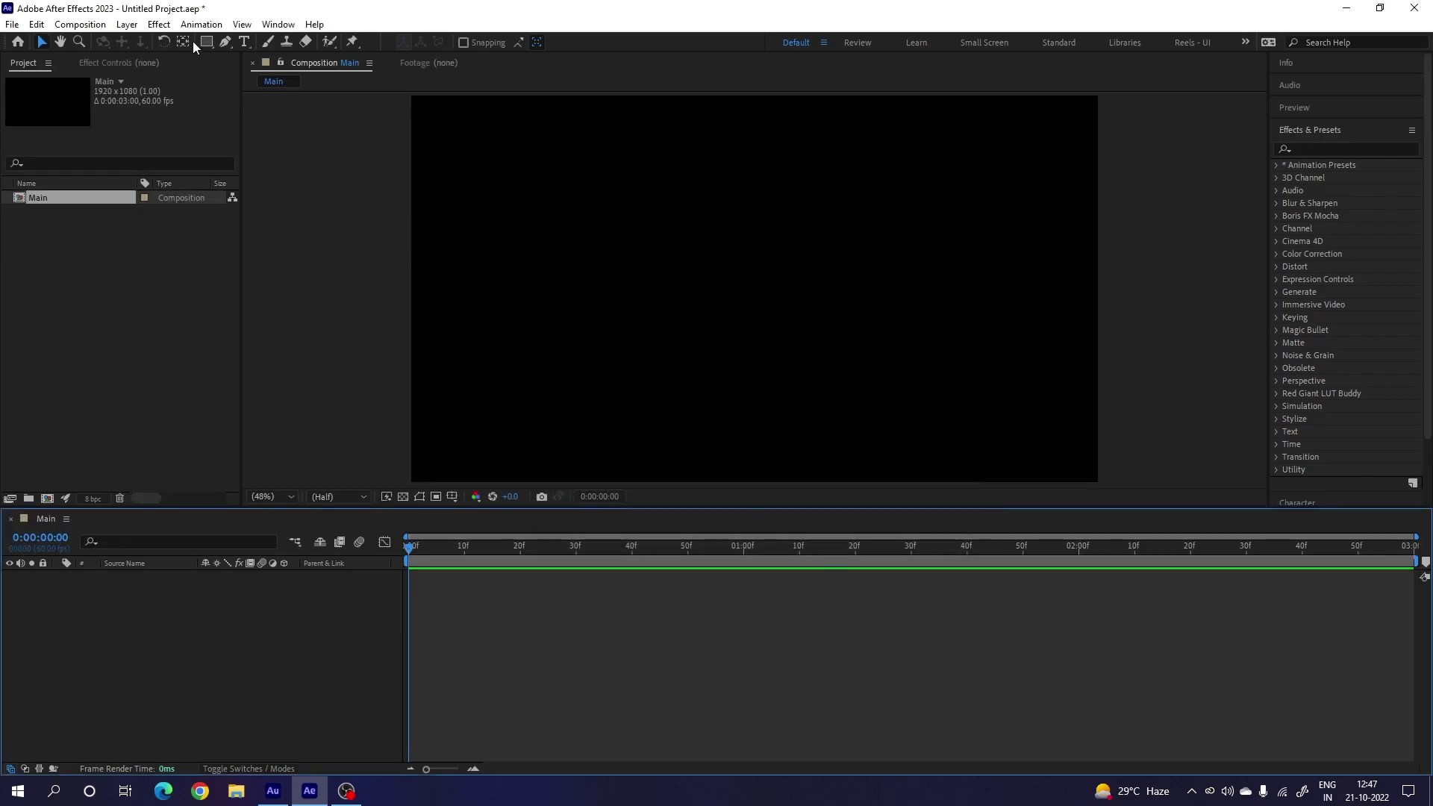
Step: Add a 1920 x 1080 solid layer named Color with the dark red colour 250000 to the Main composition
click(126, 24)
mouse_move(224, 42)
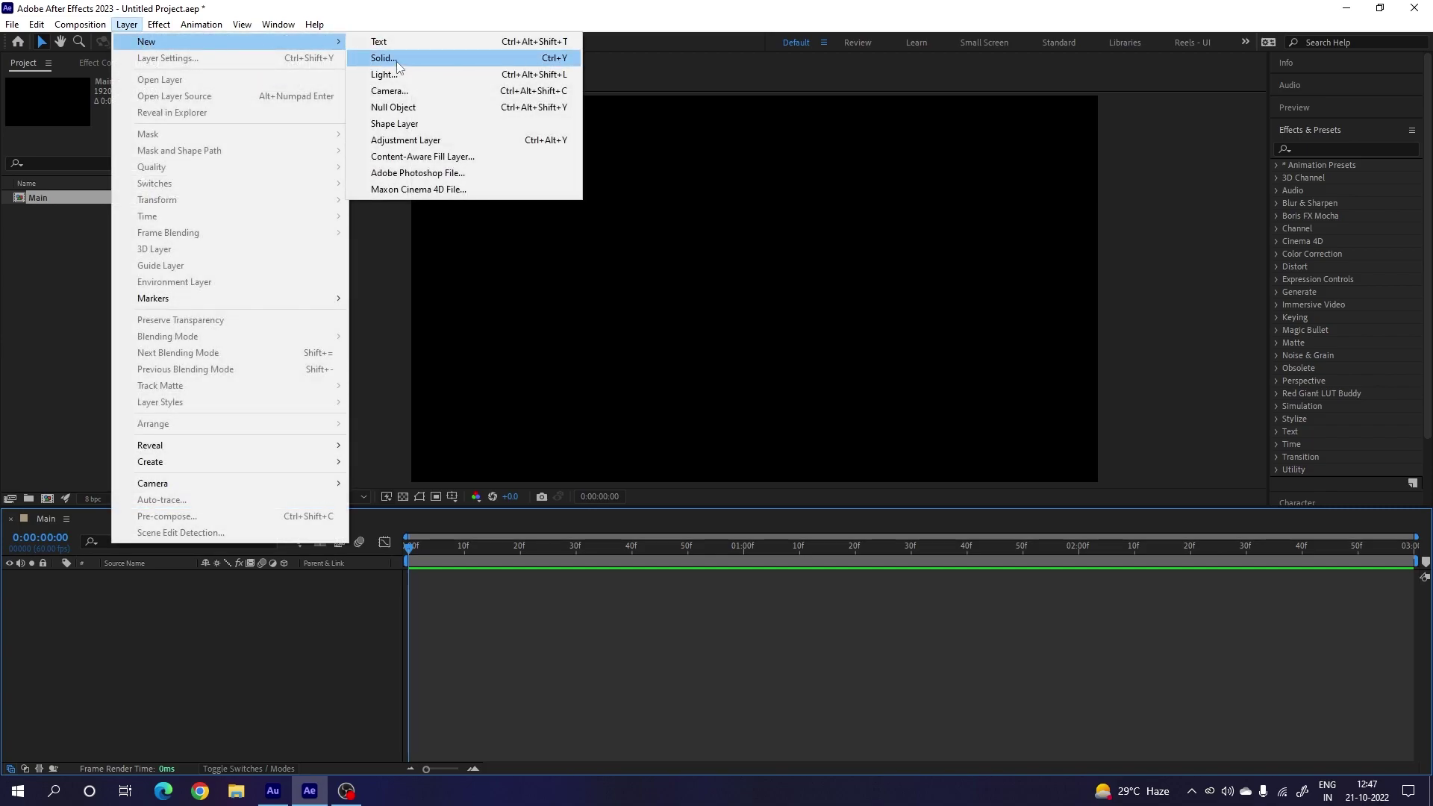
click(382, 59)
text(C)
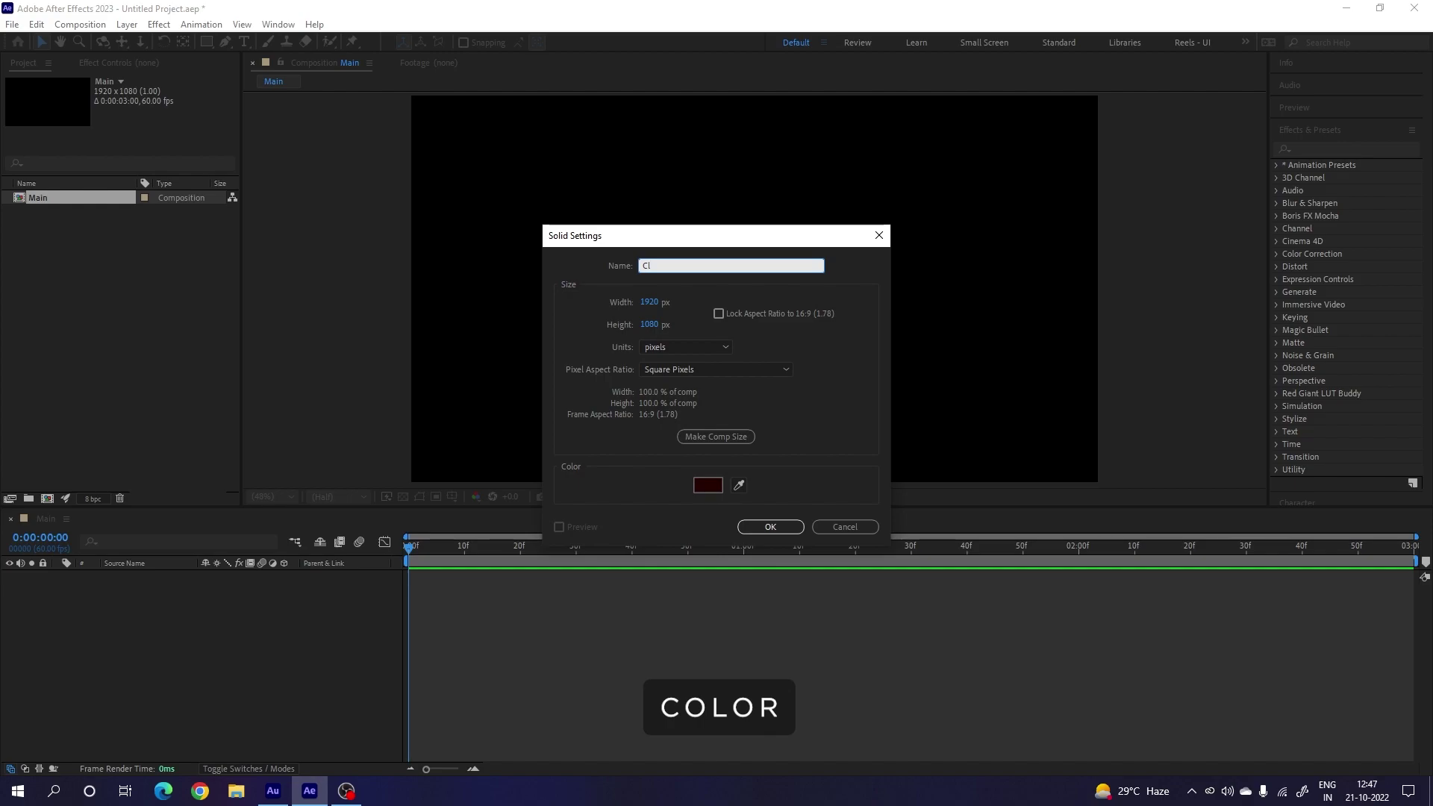
text(olor)
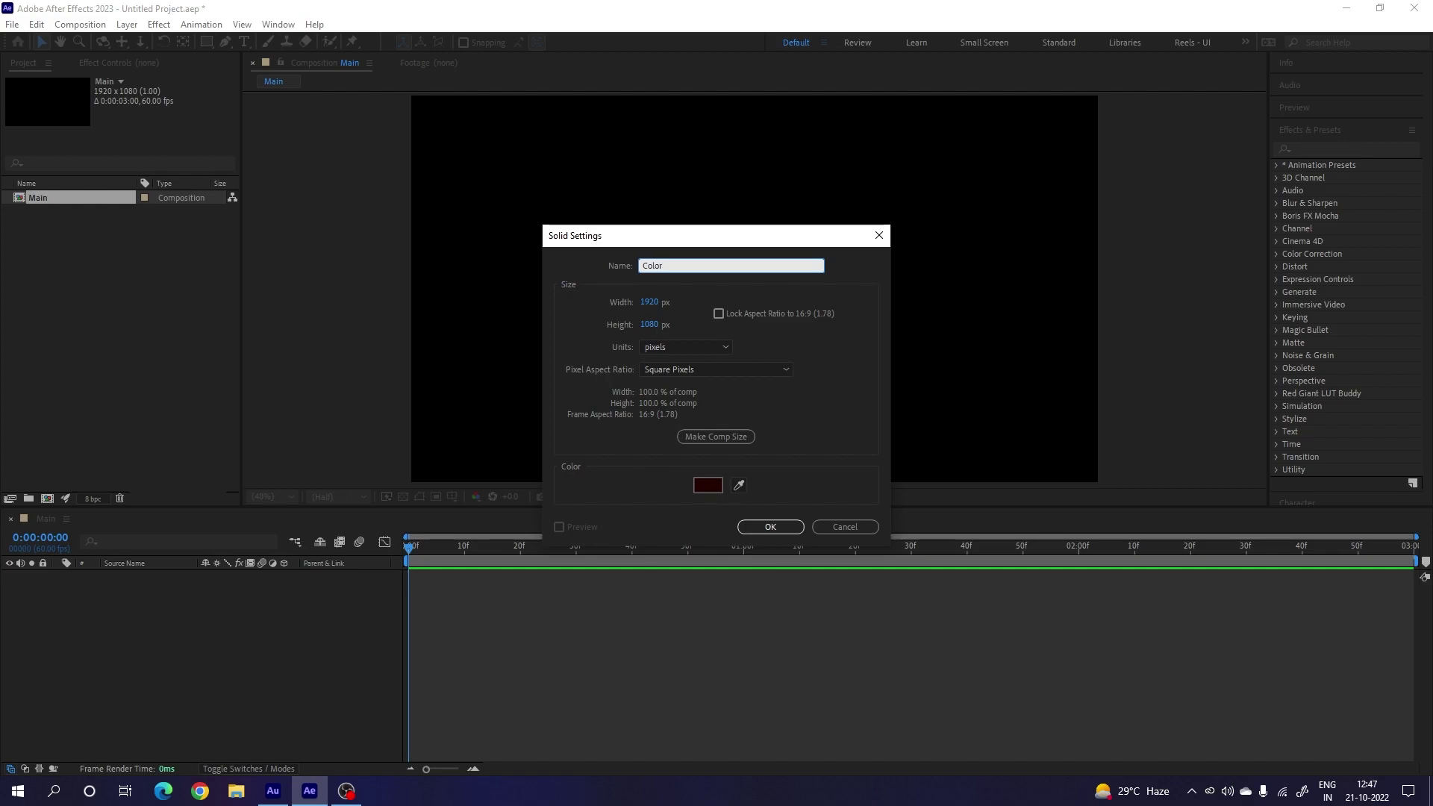
click(713, 485)
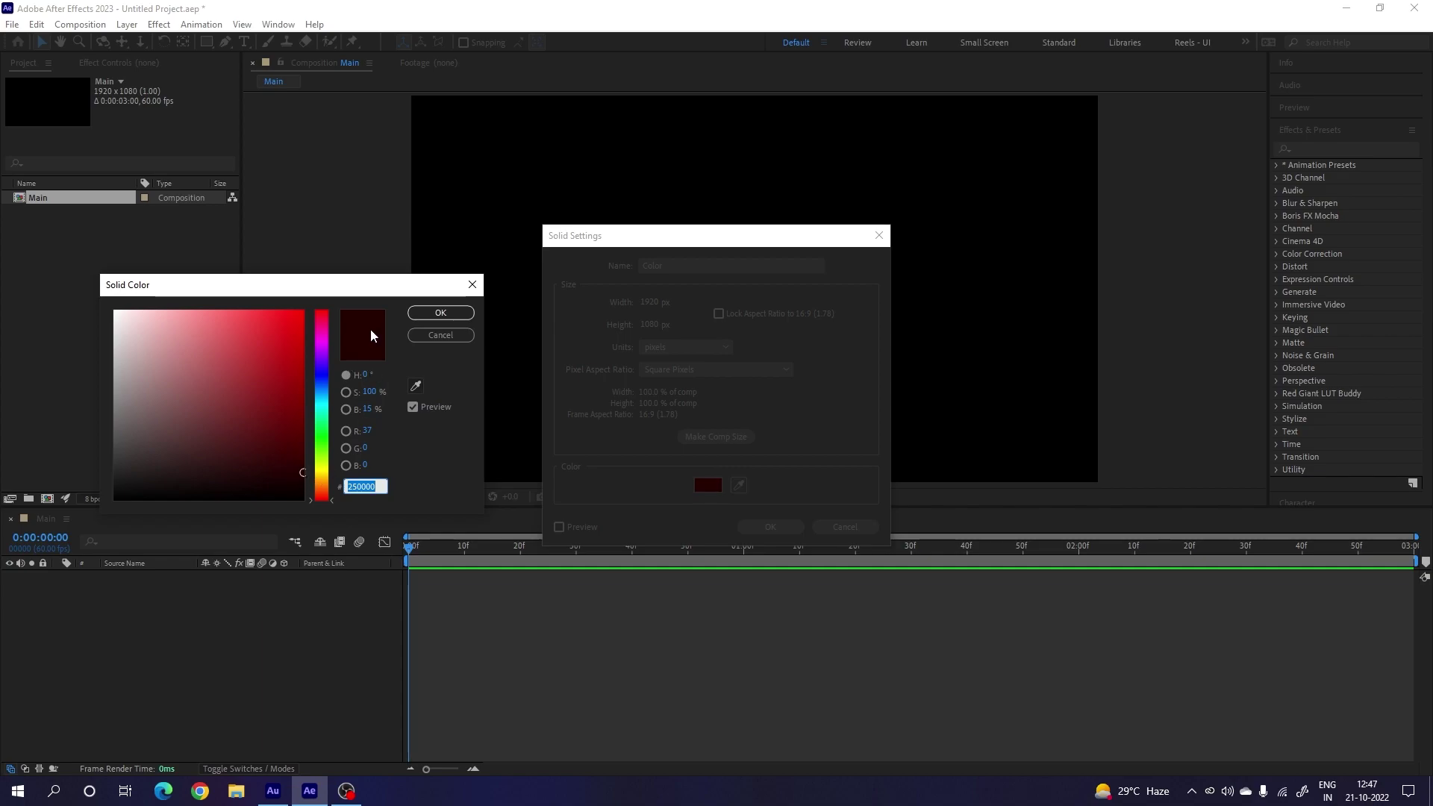
click(441, 313)
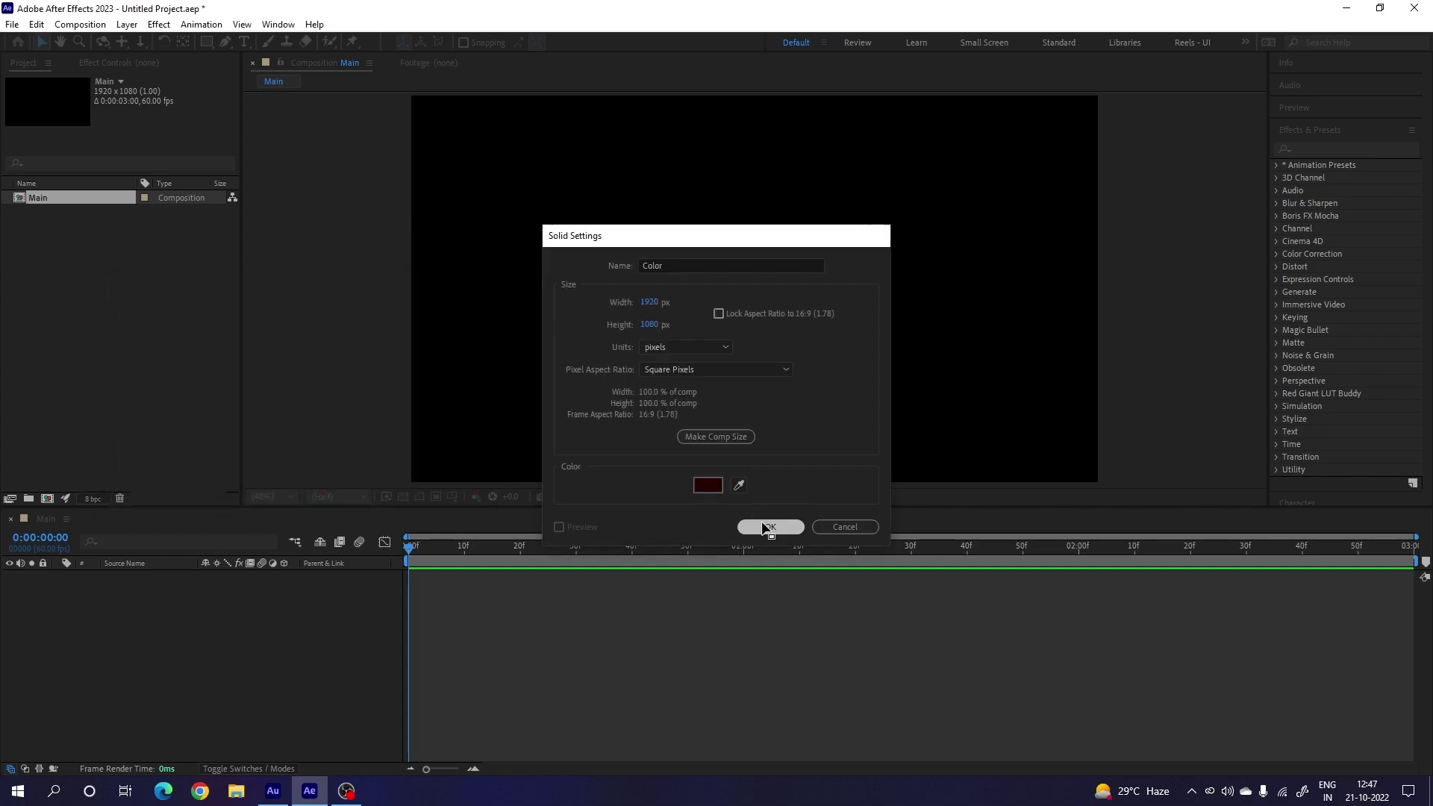
click(766, 527)
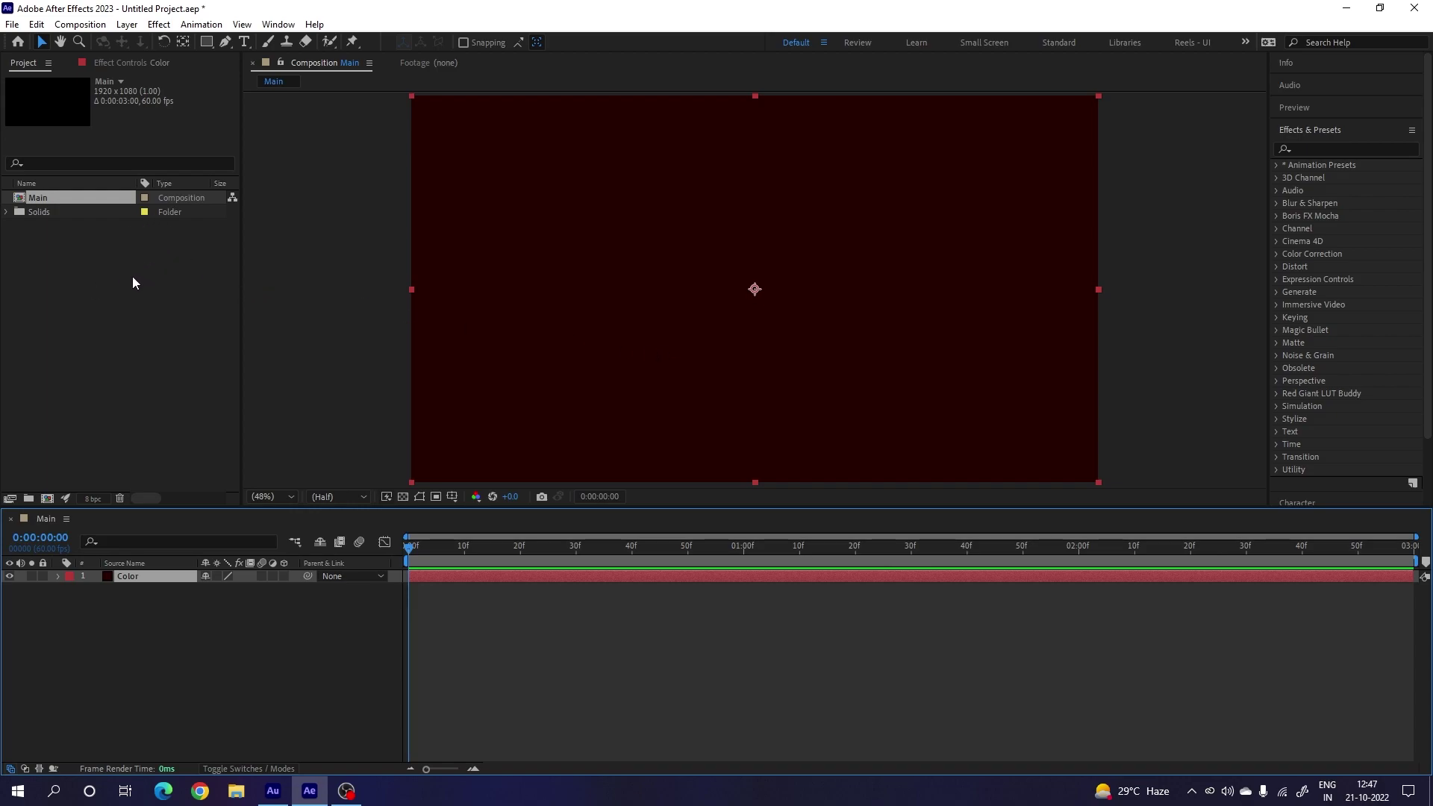
Step: Import the turquoise-ged0b19571_1920 image from the Downloads folder as footage
right_click(102, 242)
mouse_move(153, 318)
click(370, 317)
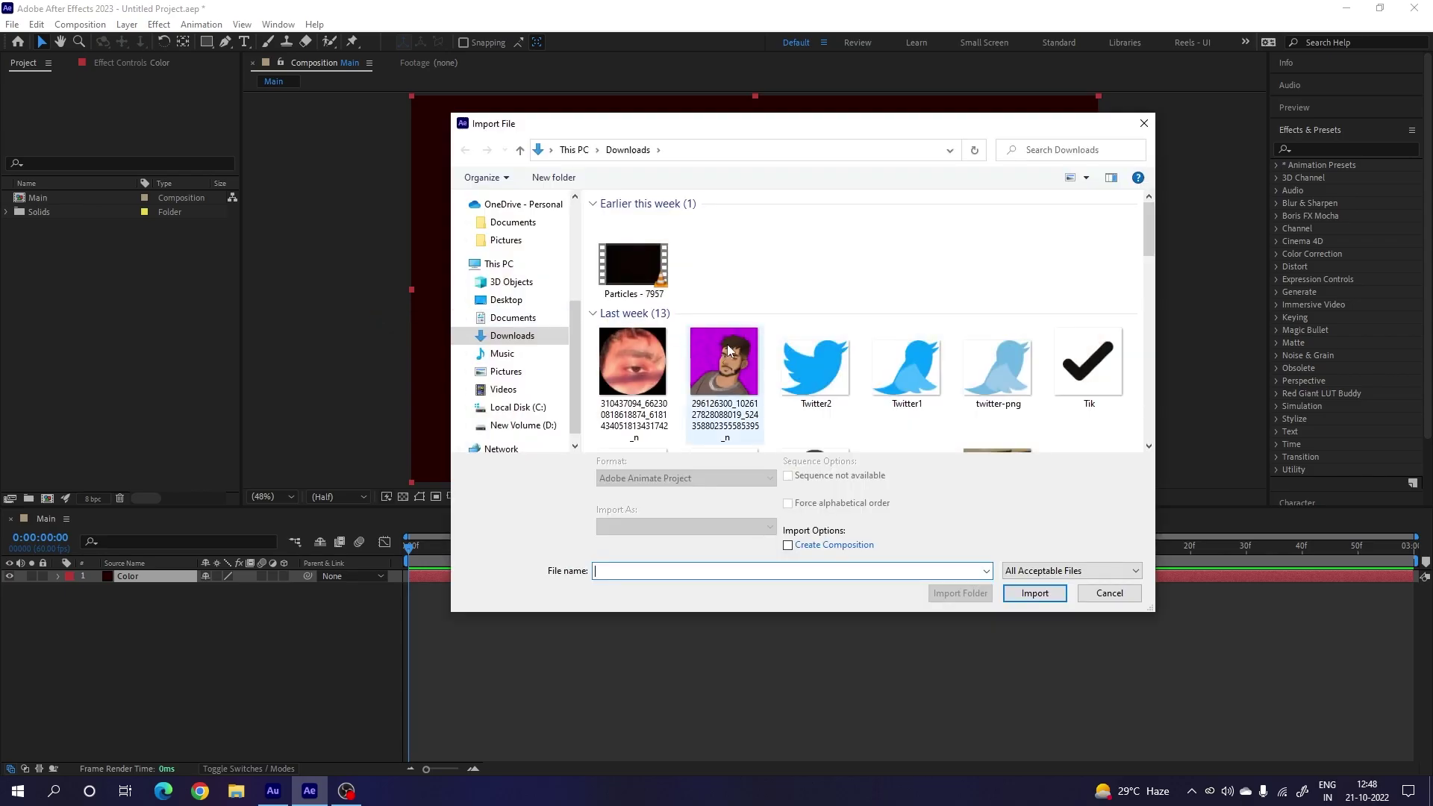
click(636, 405)
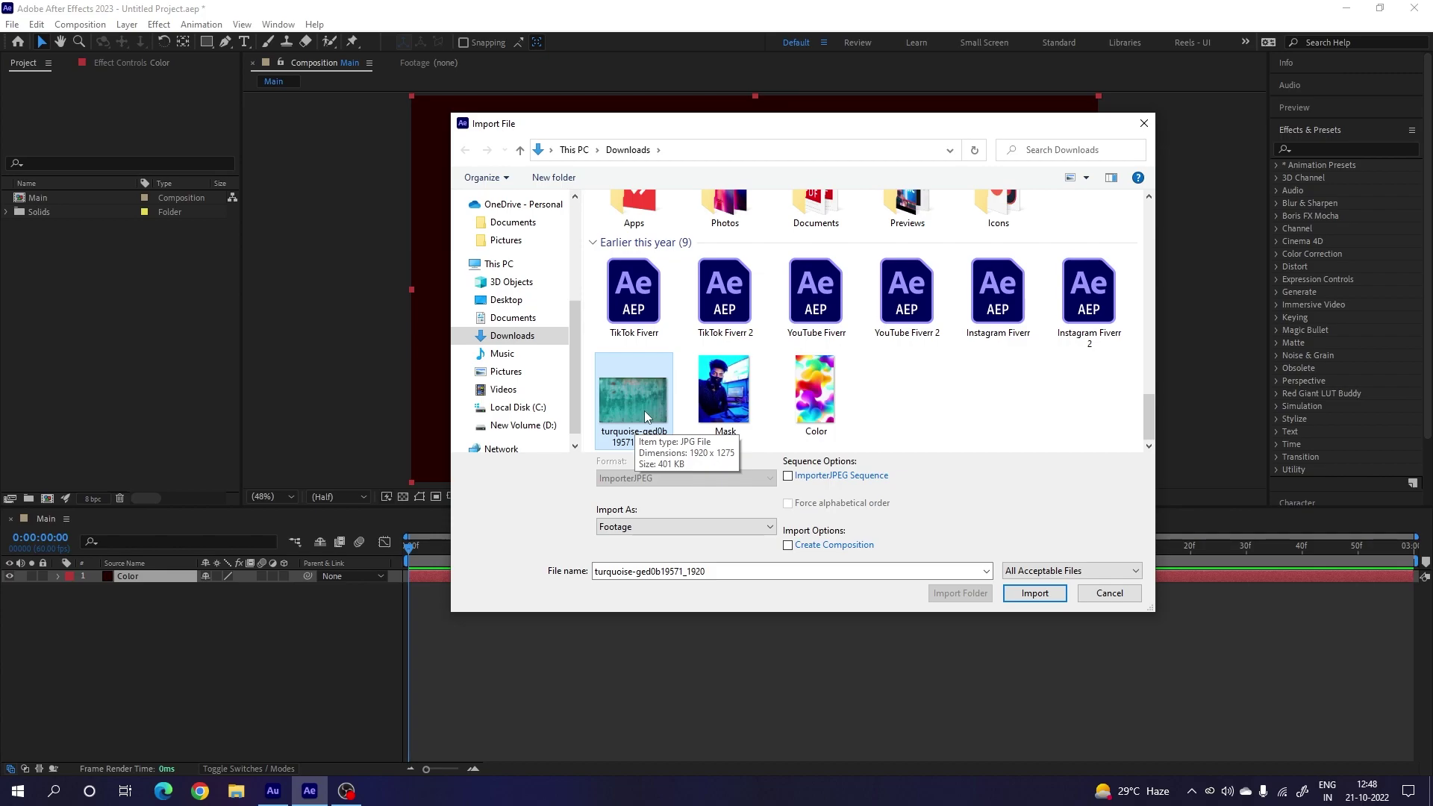
click(1026, 594)
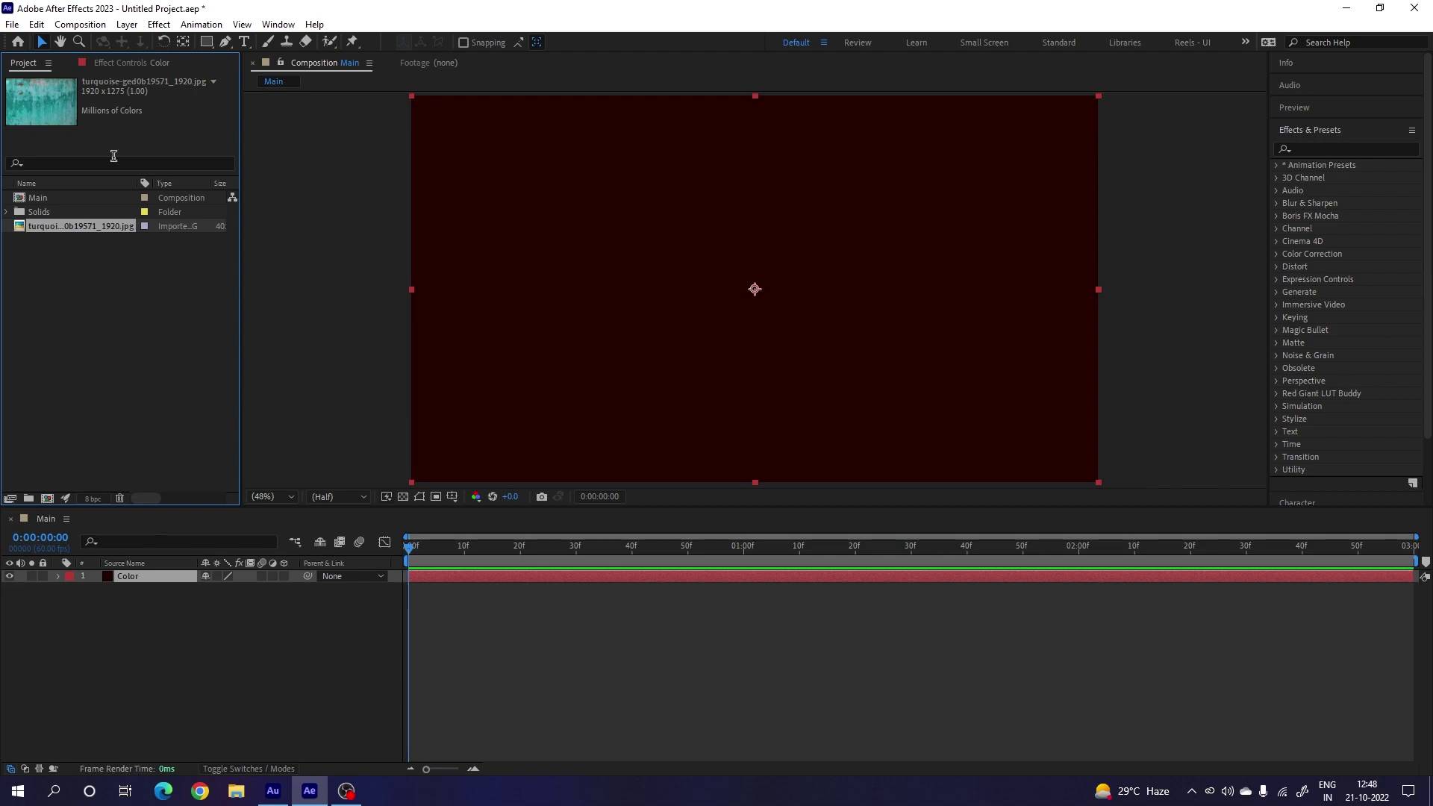
Step: Create a second 1920 x 1080, 60 fps, three-second composition named Texture
click(80, 24)
click(114, 41)
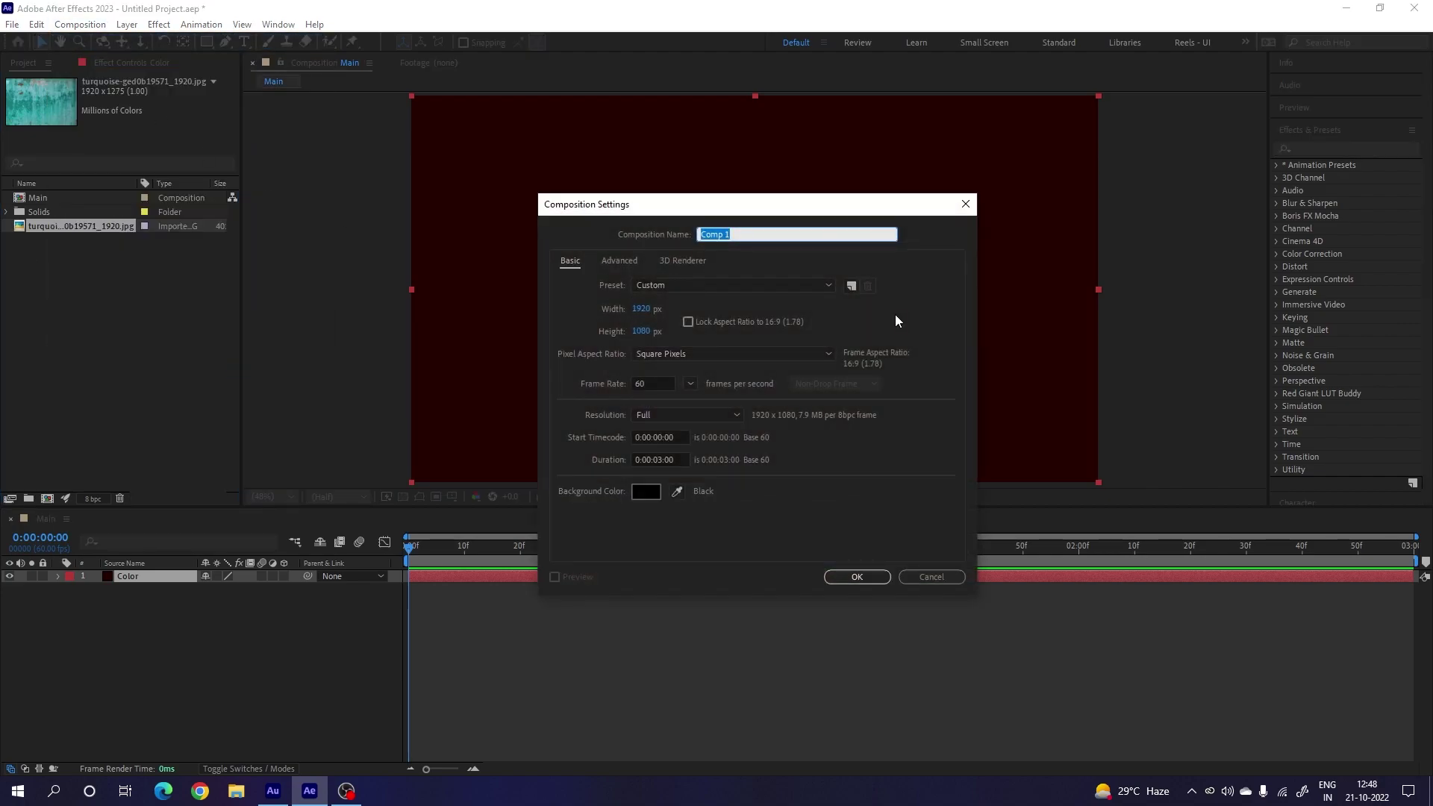
text(Texture)
click(857, 576)
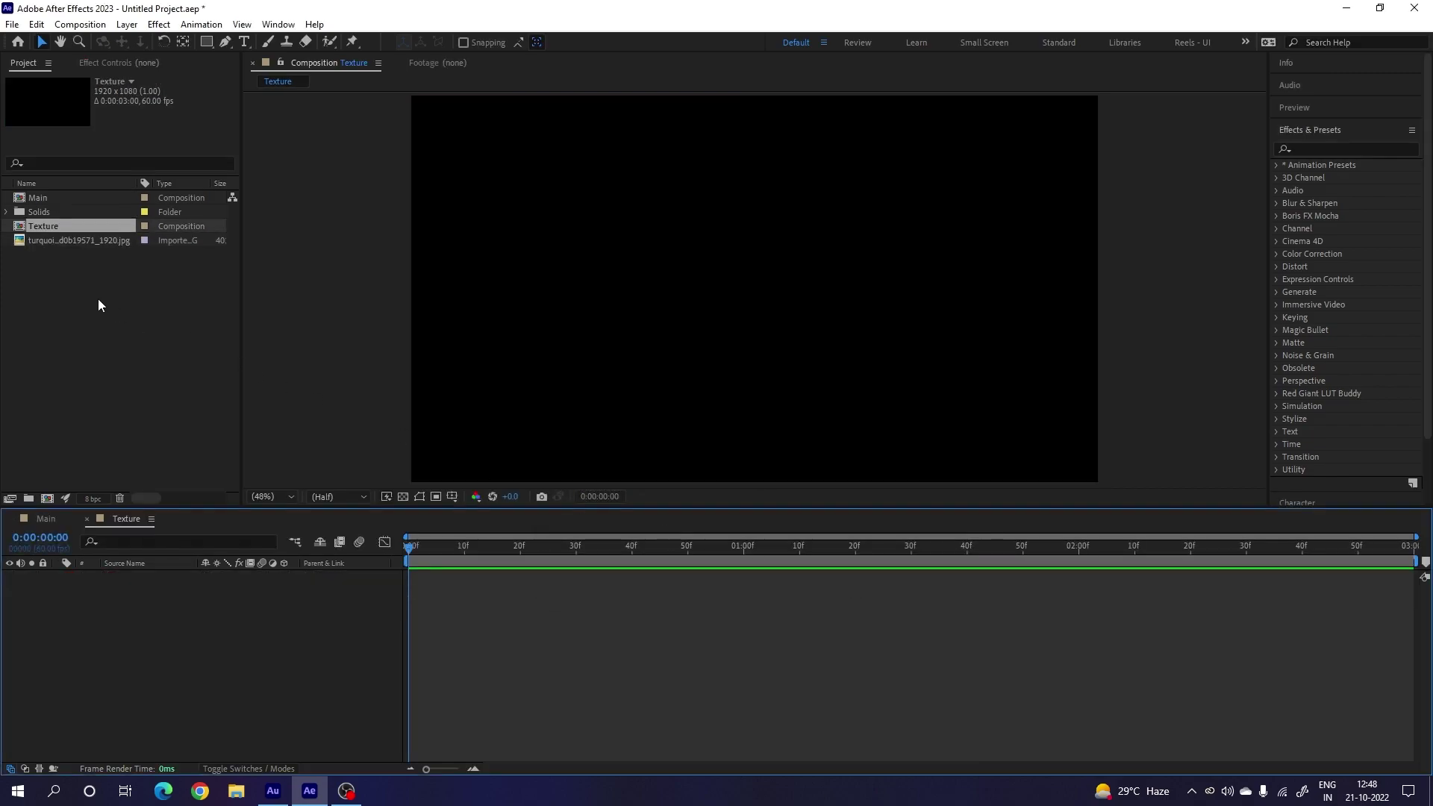
Step: Place the turquoise wall image in the Texture composition and set its rotation to 180 degrees
drag(69, 239, 132, 592)
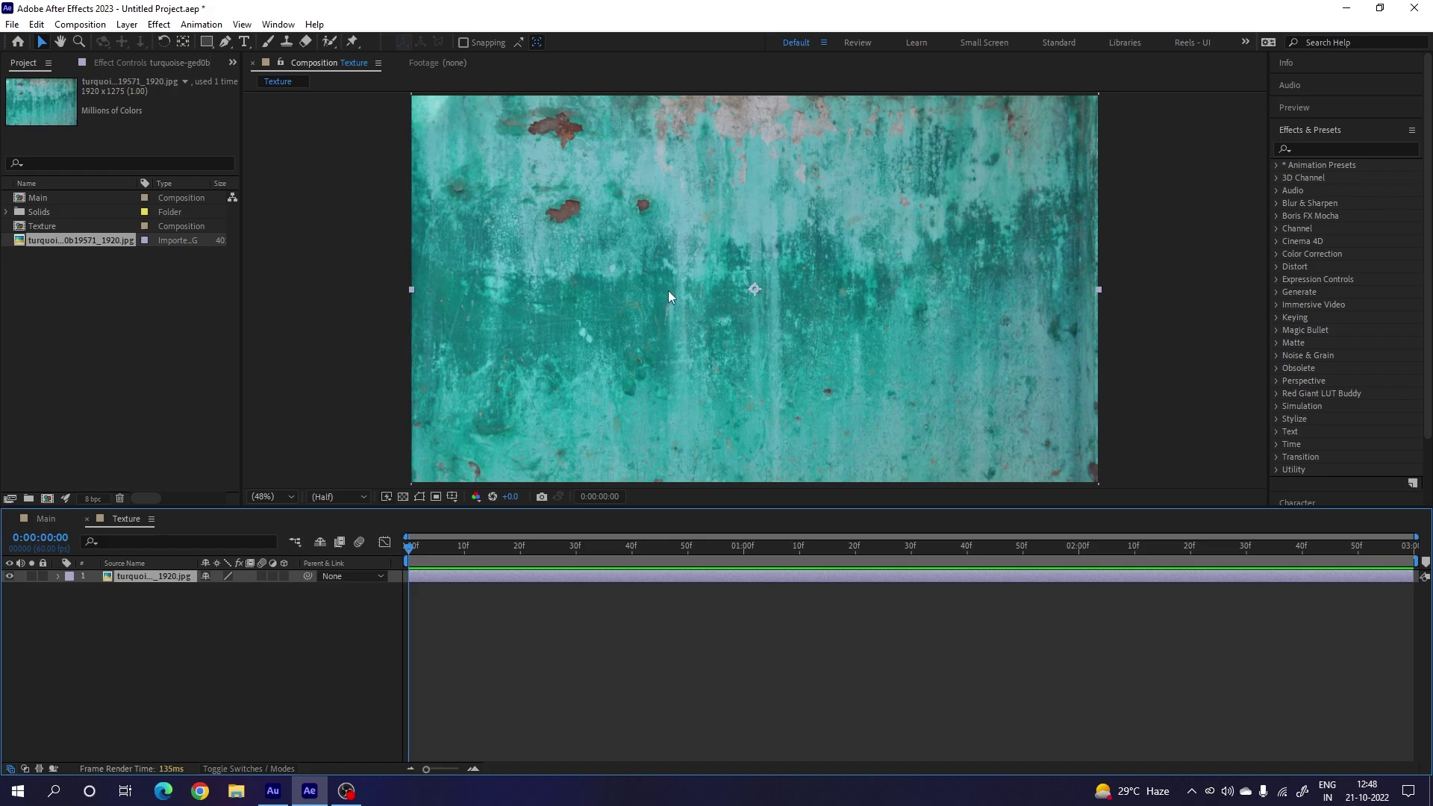
key(r)
right_click(225, 594)
drag(225, 589, 231, 589)
click(225, 589)
text(180)
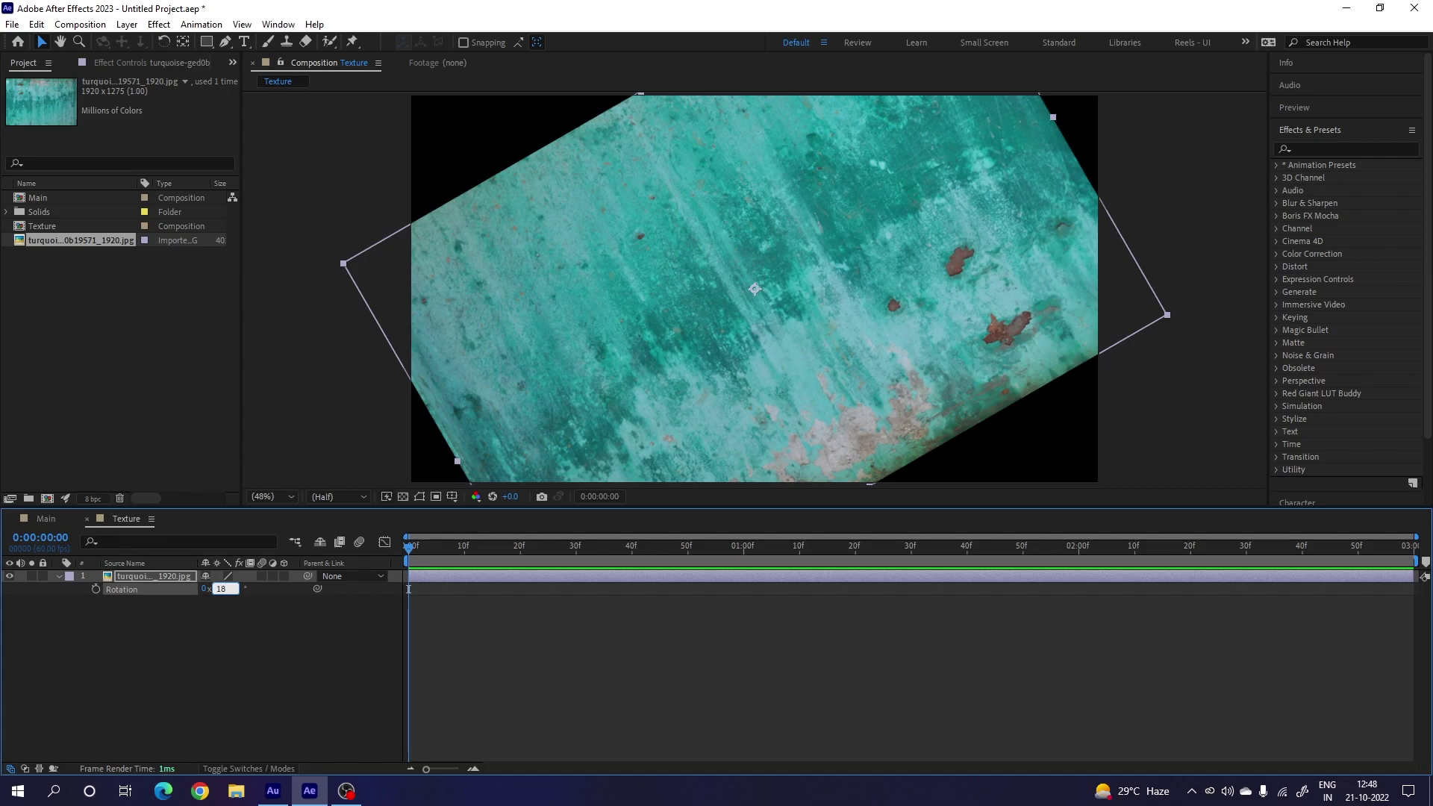
key(Return)
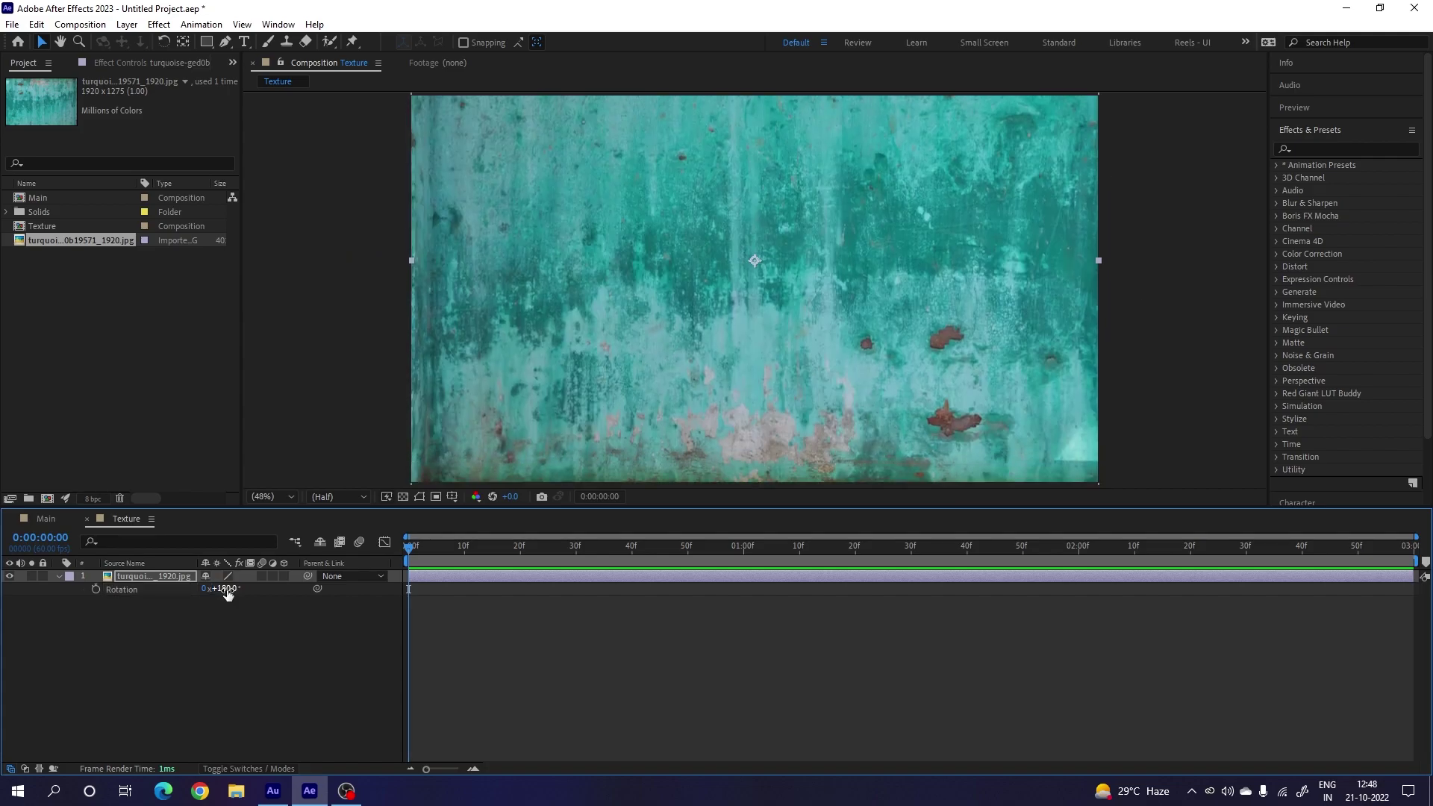
Step: Add the Texture composition to the Main composition as a layer above the Color solid
click(49, 520)
click(108, 347)
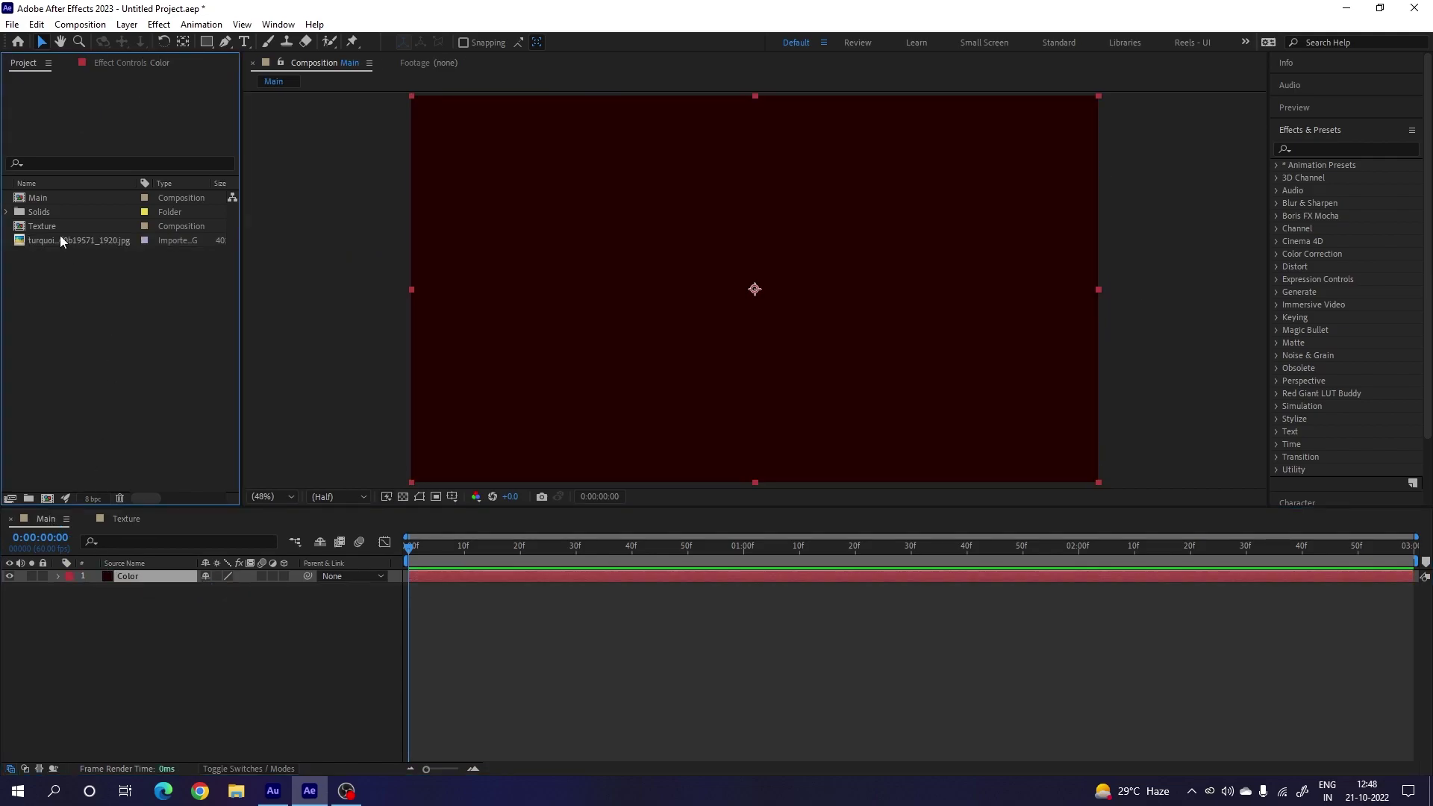
drag(47, 229, 151, 572)
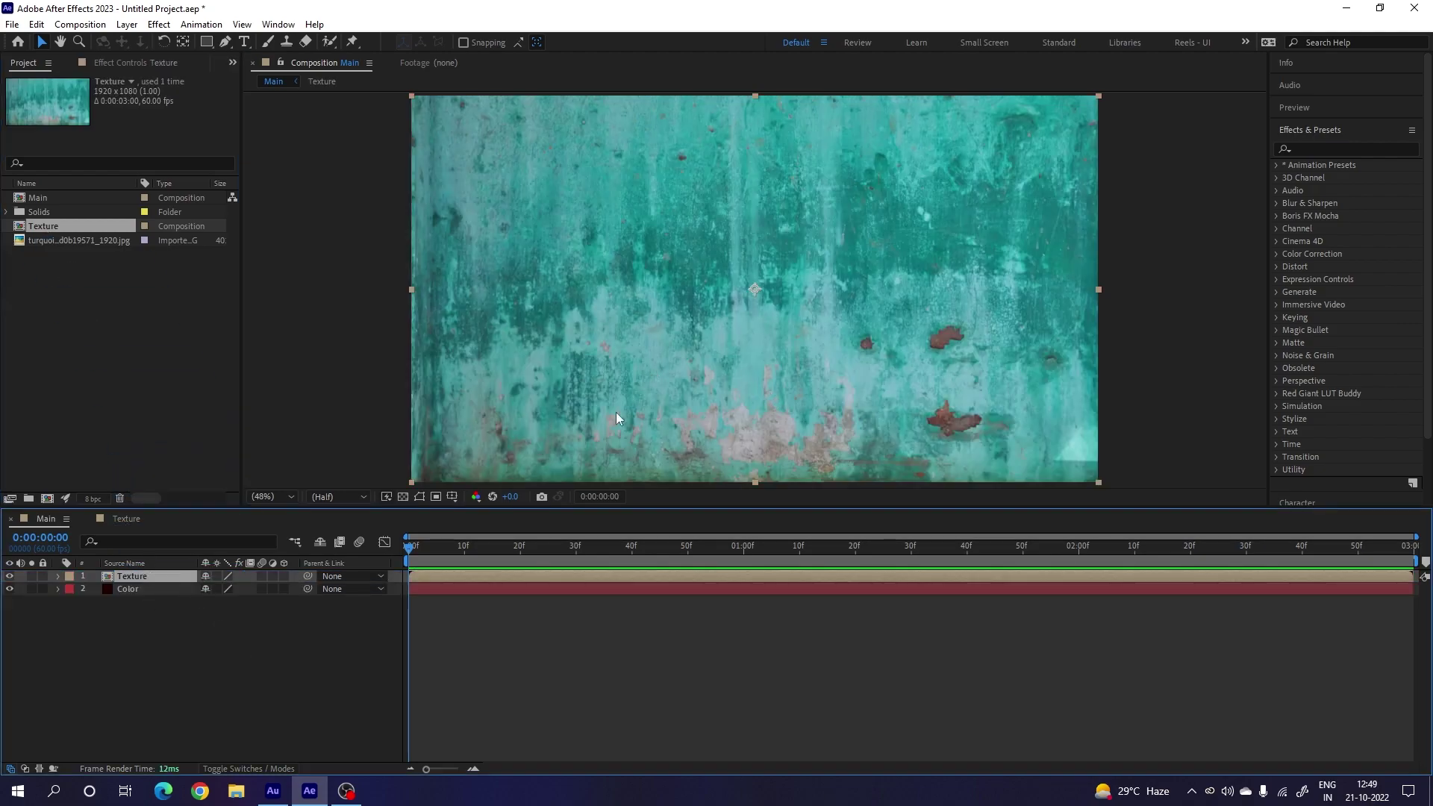
Step: Set the Texture layer's blending mode to Overlay and deselect the layer
click(244, 769)
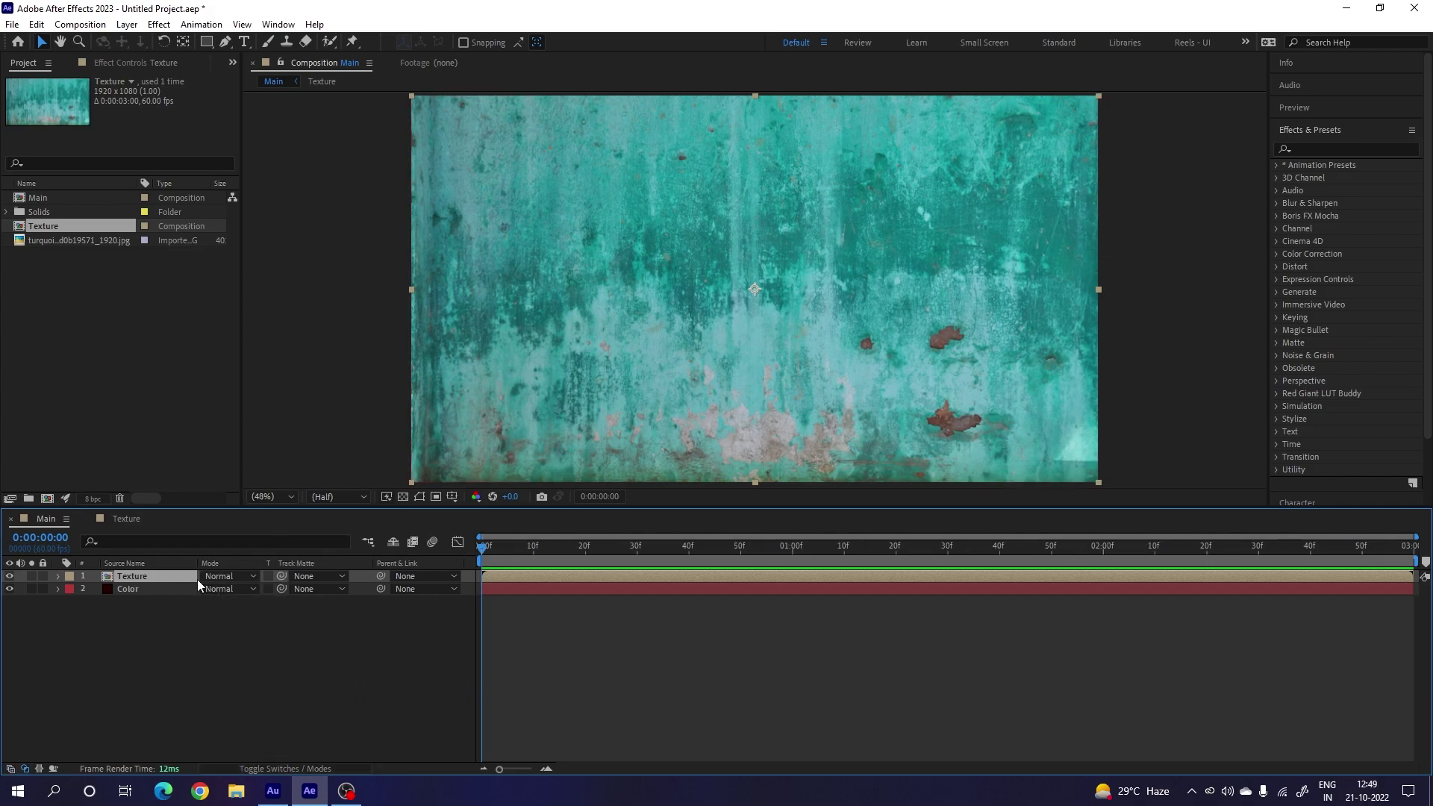
click(230, 579)
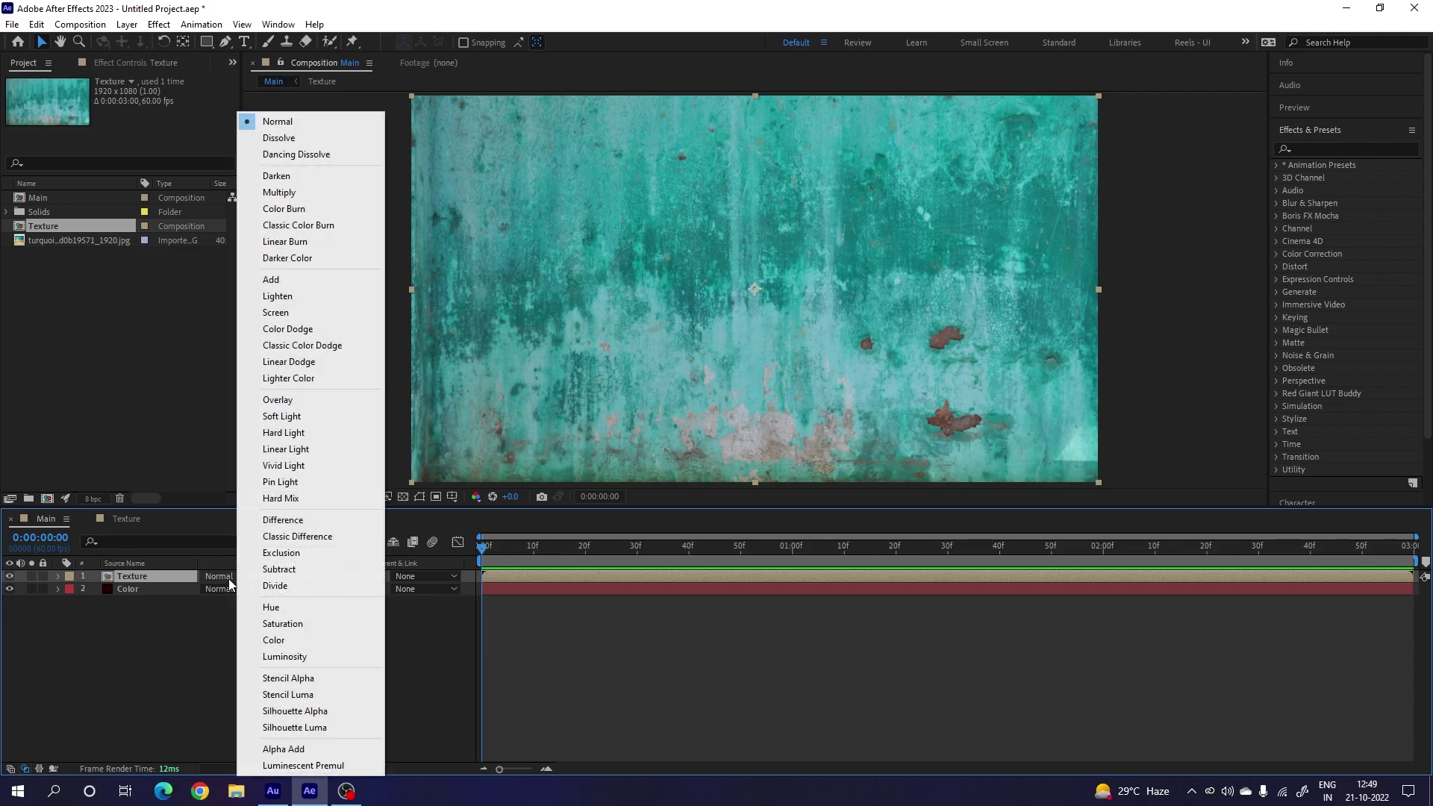
click(321, 401)
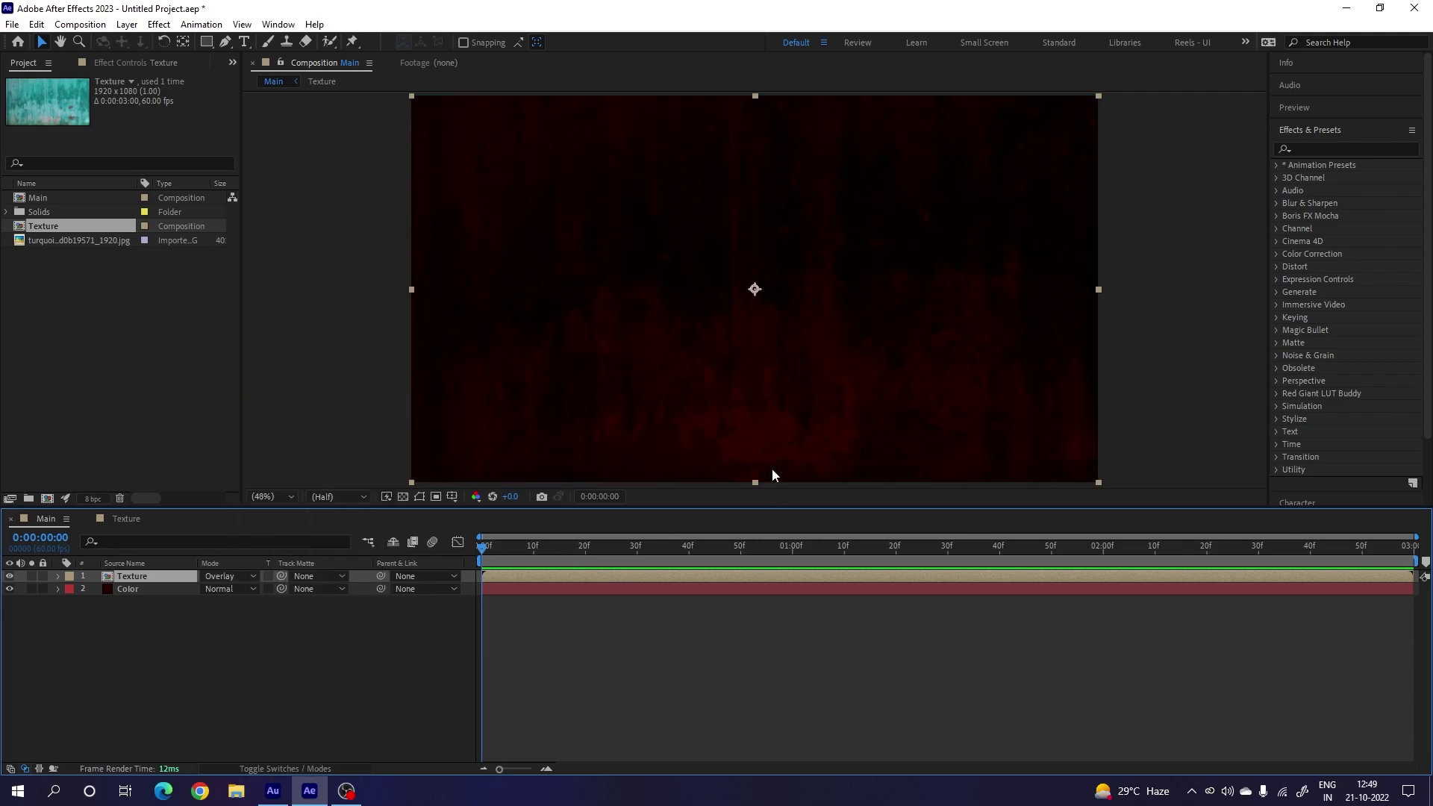
click(350, 621)
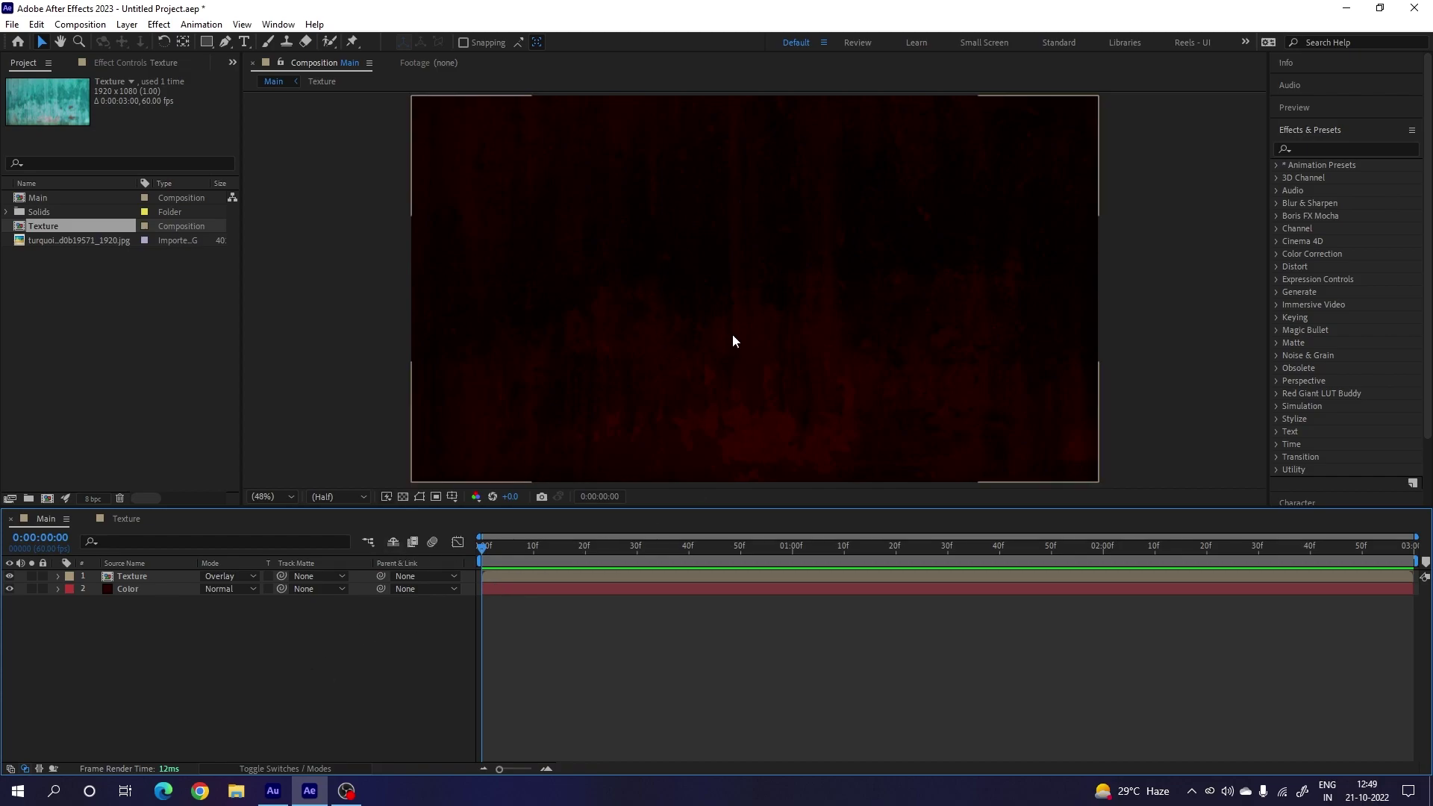
Step: Set the Type tool's font size to 1100 px and its tracking to 0
click(244, 43)
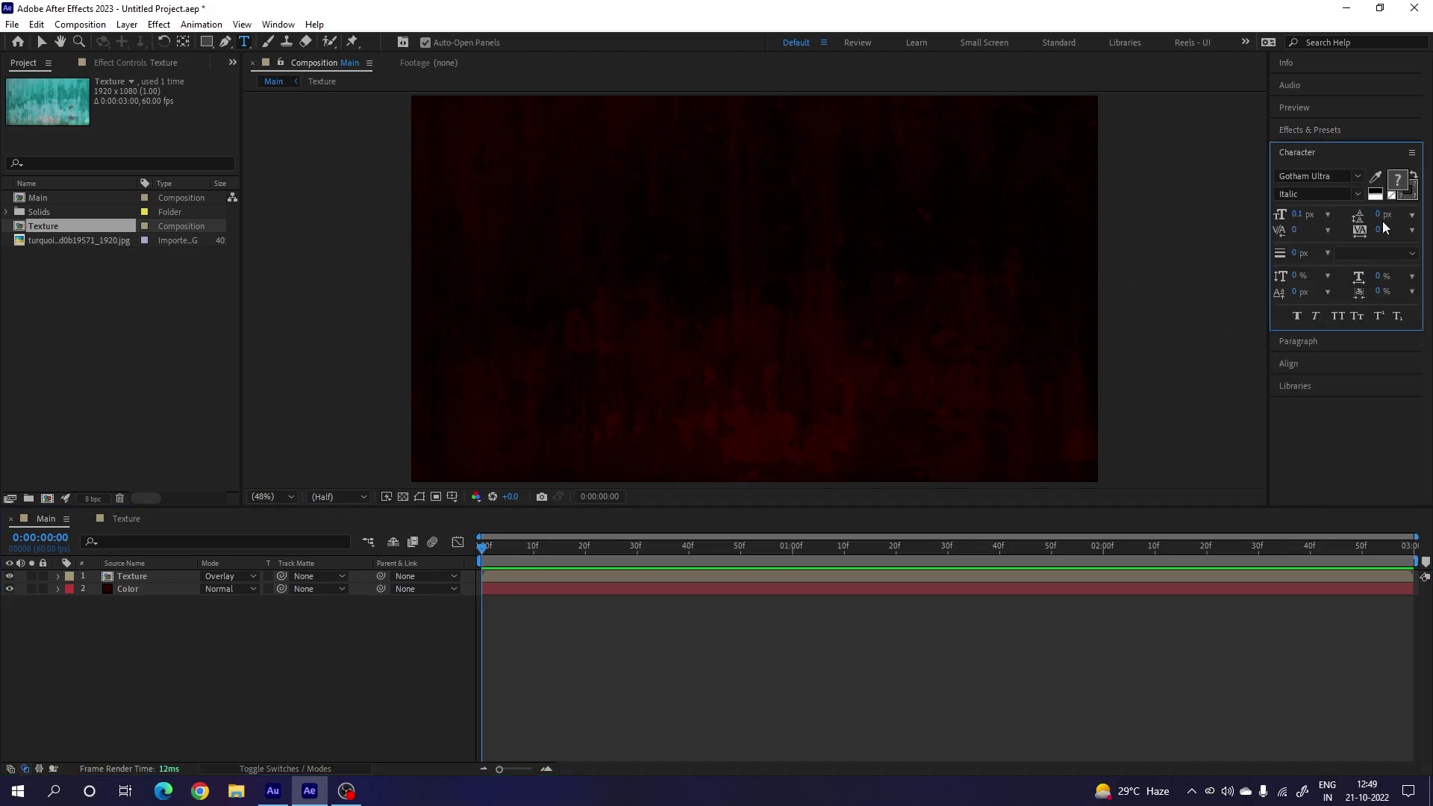
click(279, 24)
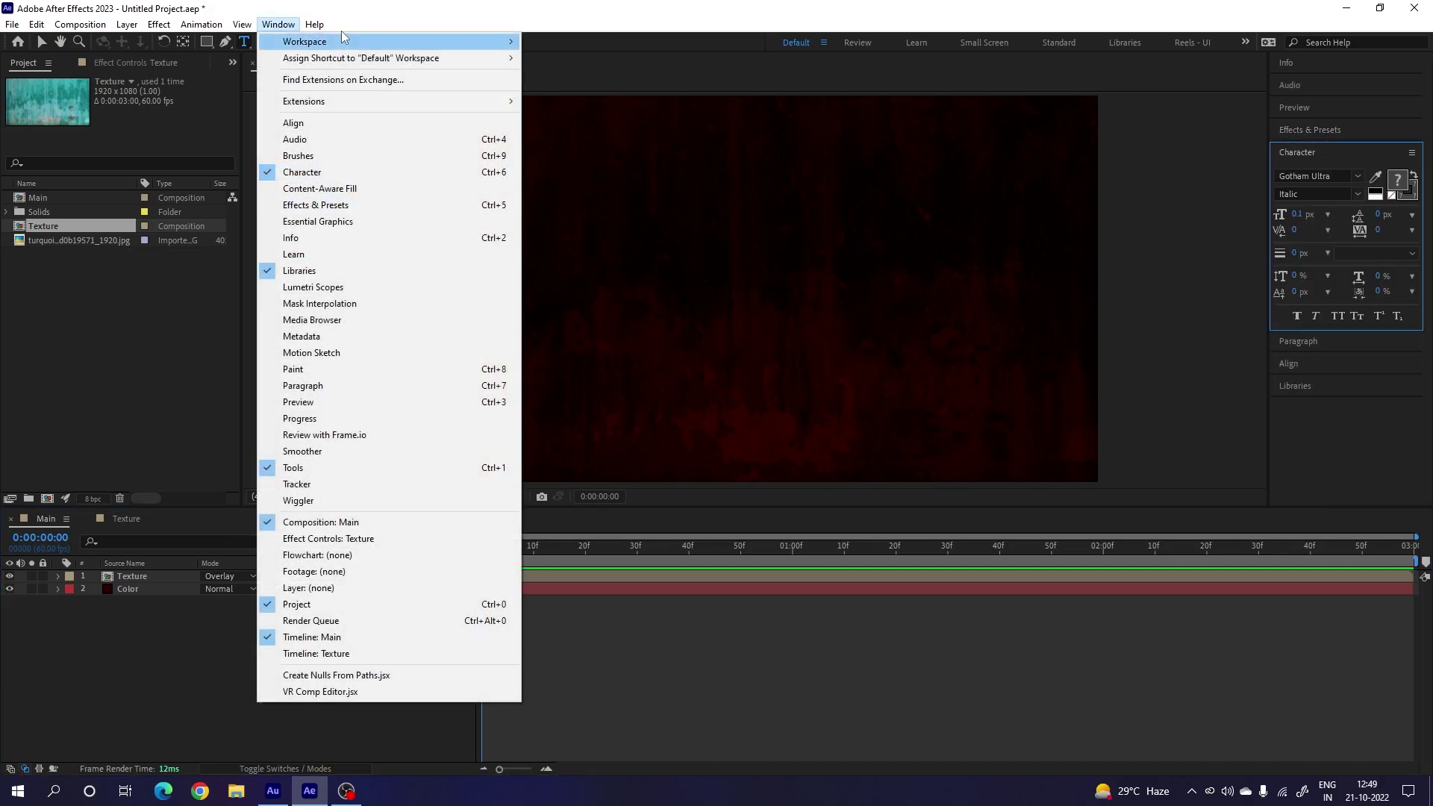
click(279, 24)
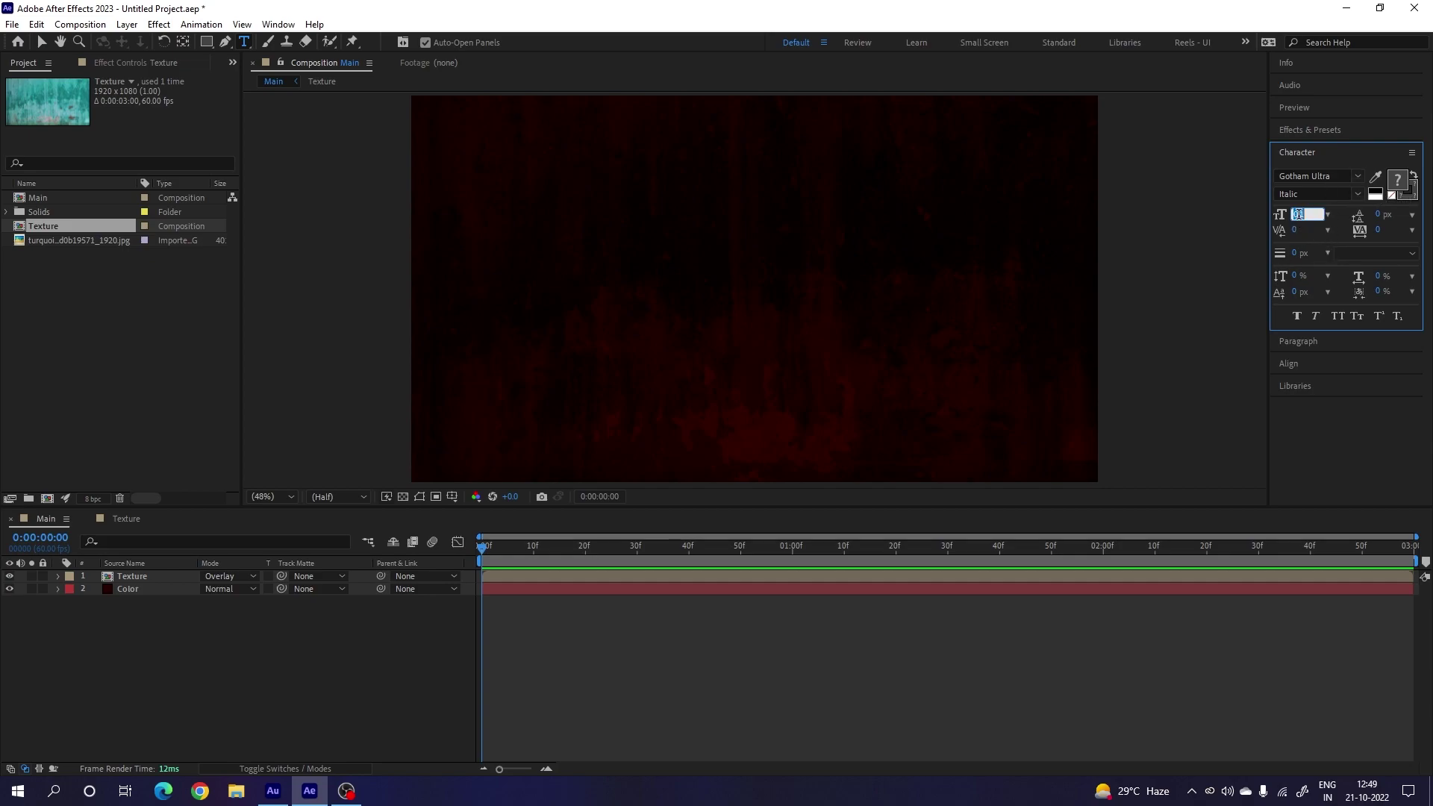
text(1100)
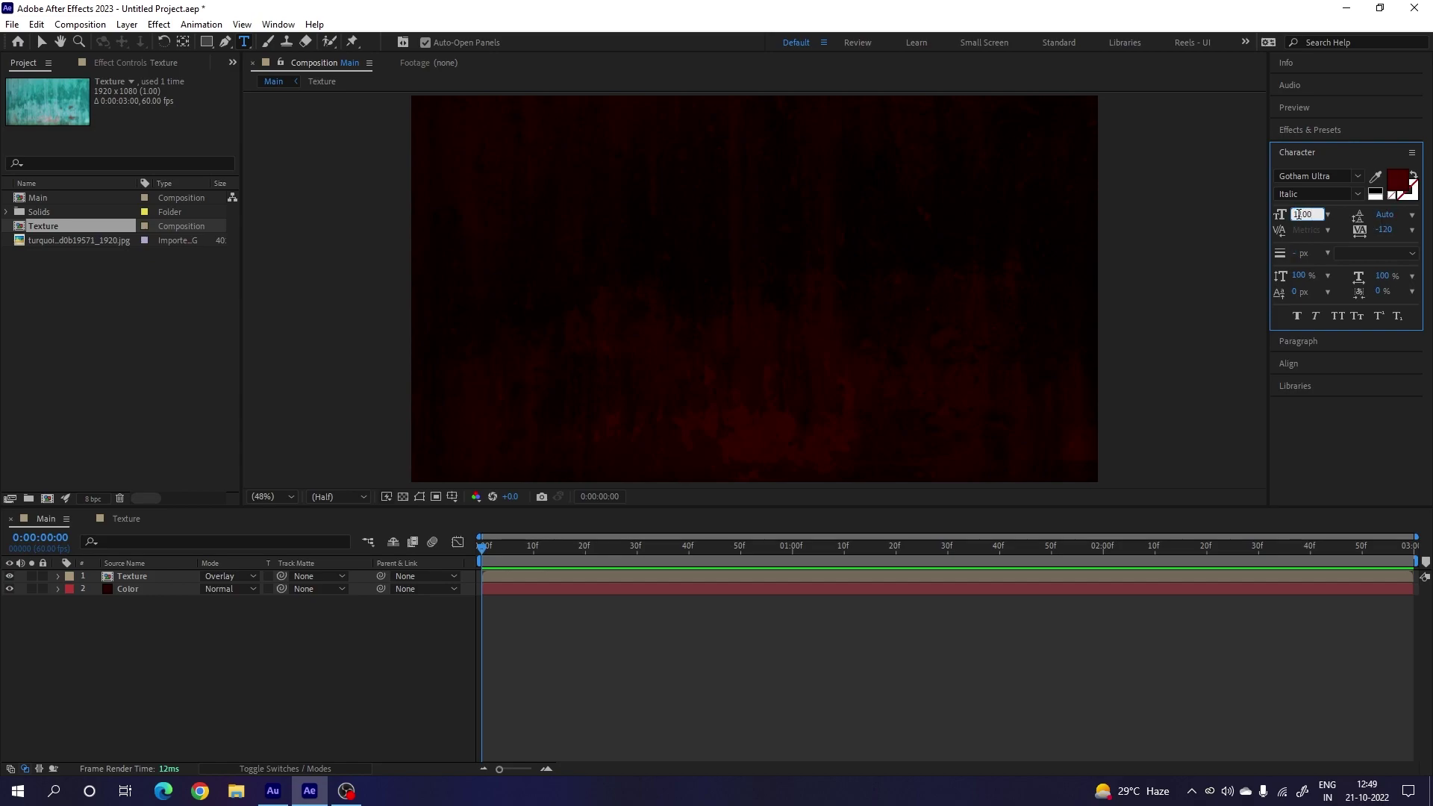
key(Return)
click(1384, 230)
text(0)
key(Return)
Step: Add a text layer reading "5" to the Main composition and fill it with white, FFFFFF
click(730, 302)
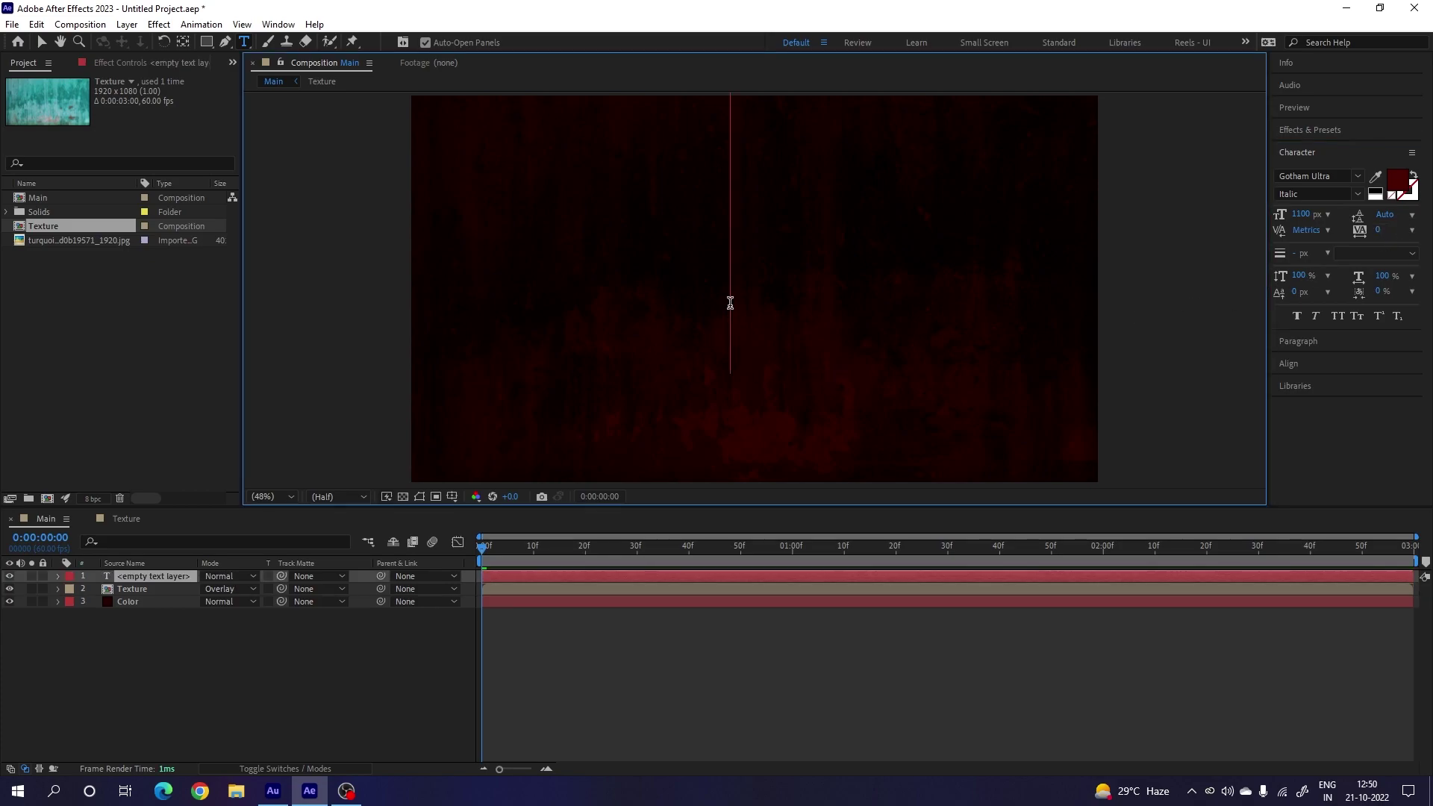
text(5)
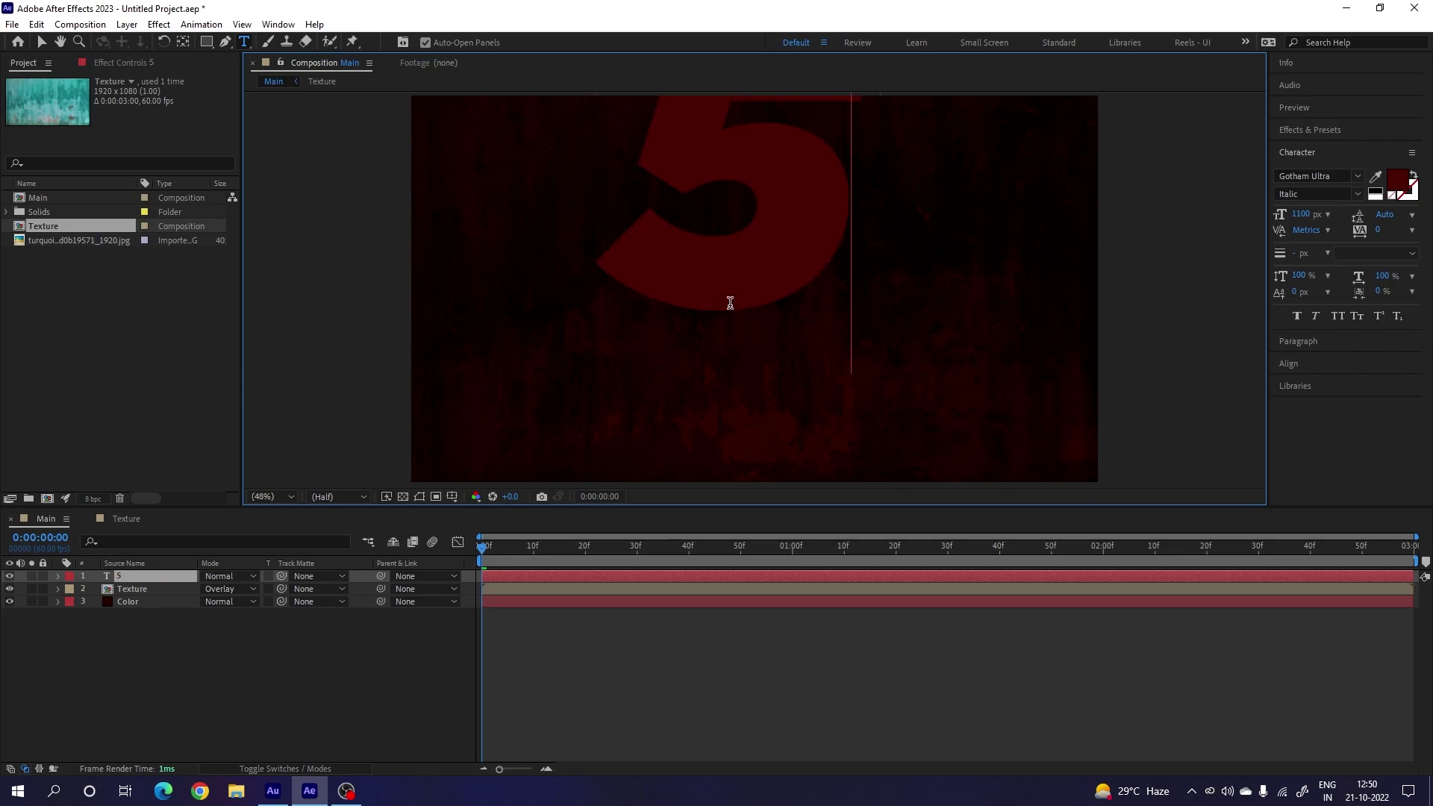
key(ctrl+a)
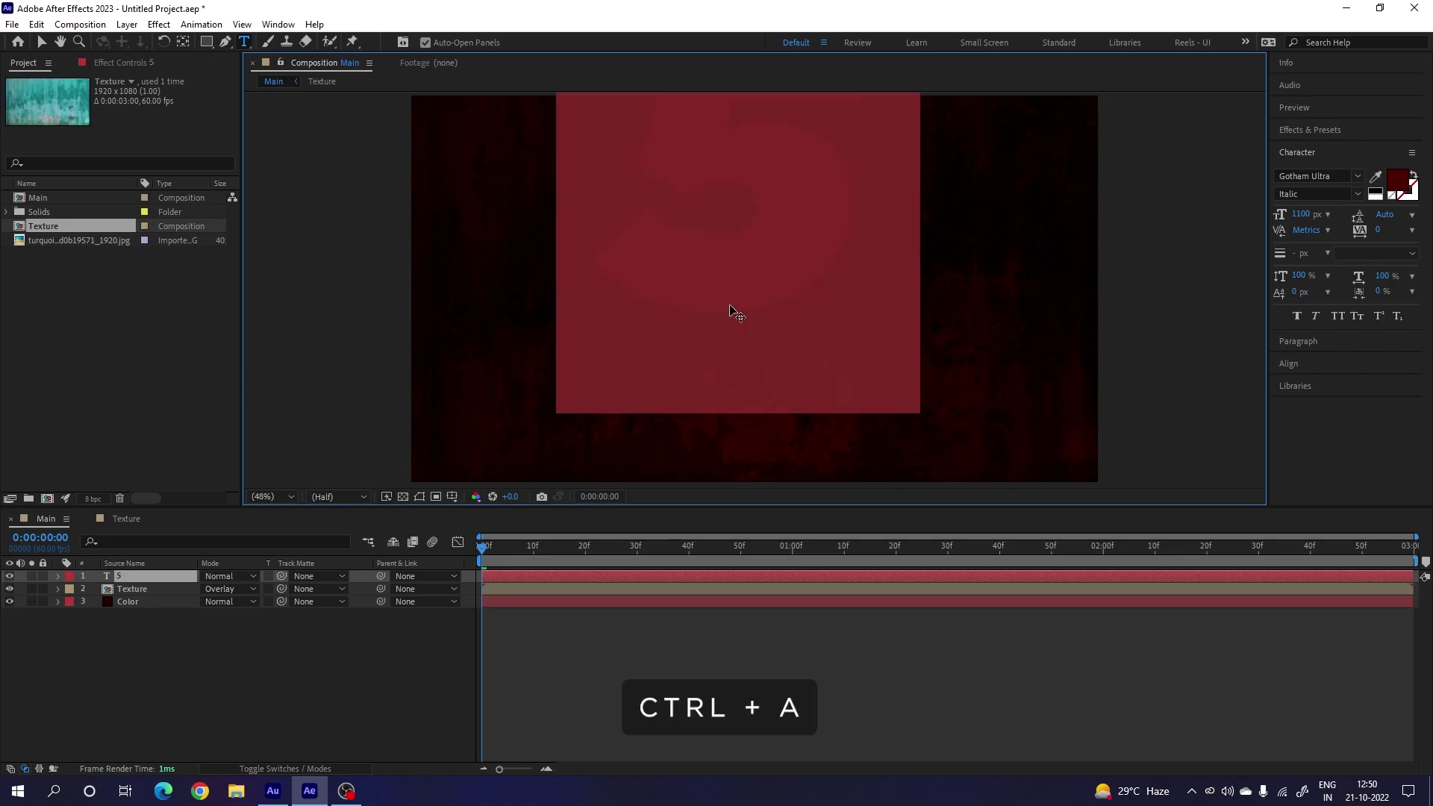
click(1397, 183)
click(194, 391)
drag(171, 378, 92, 289)
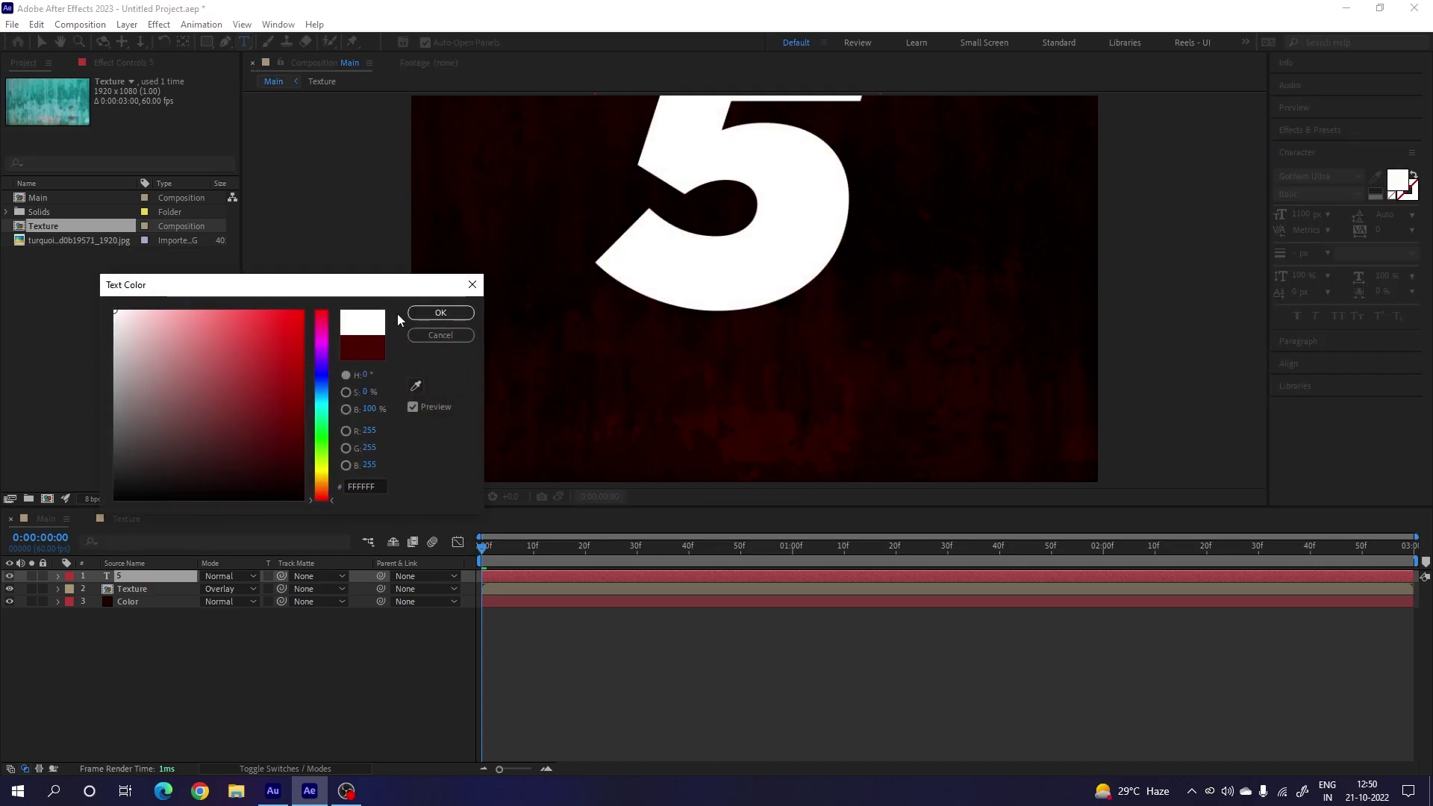
click(441, 312)
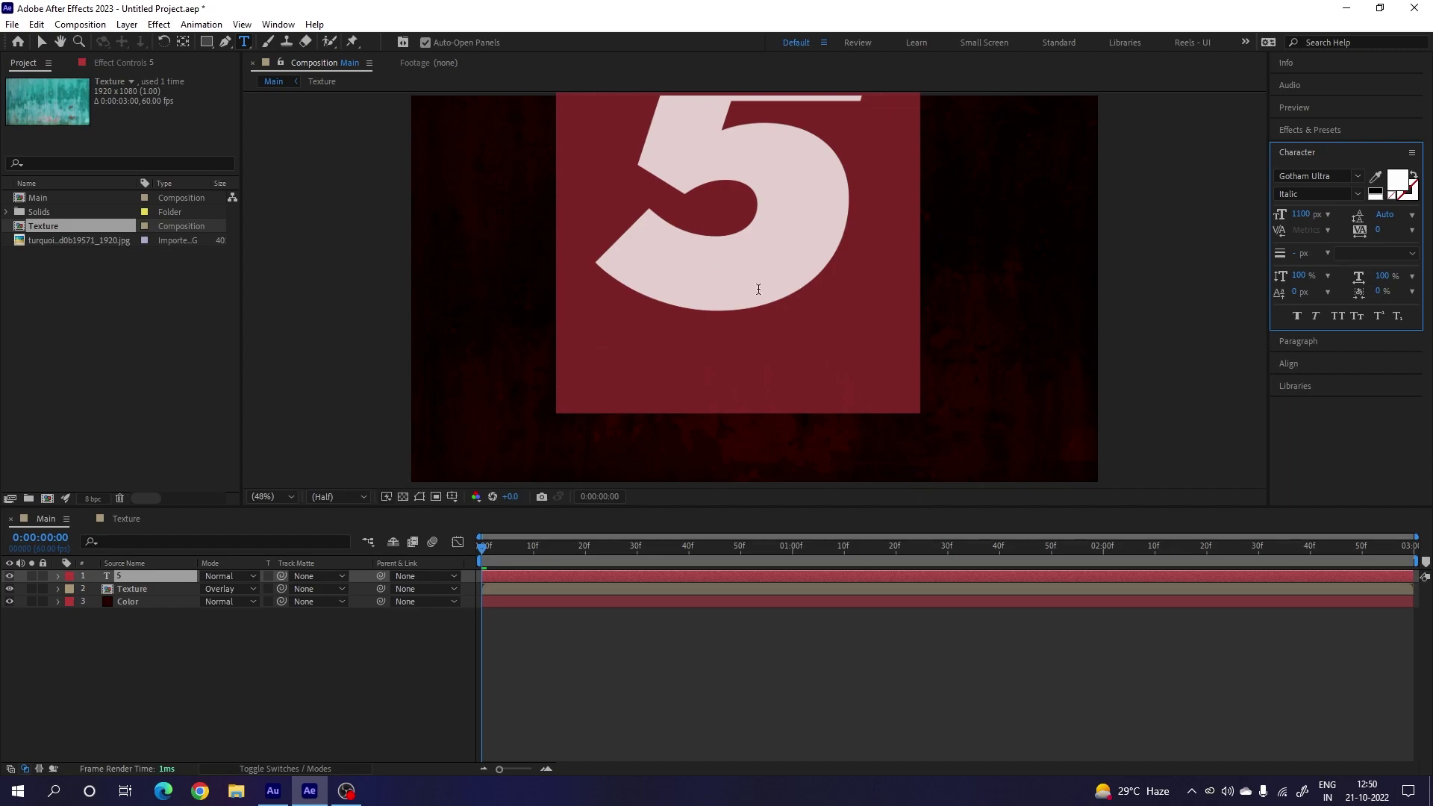
Step: Centre the paragraph alignment of the "5" text and align its layer horizontally and vertically to the middle of the composition
click(1308, 345)
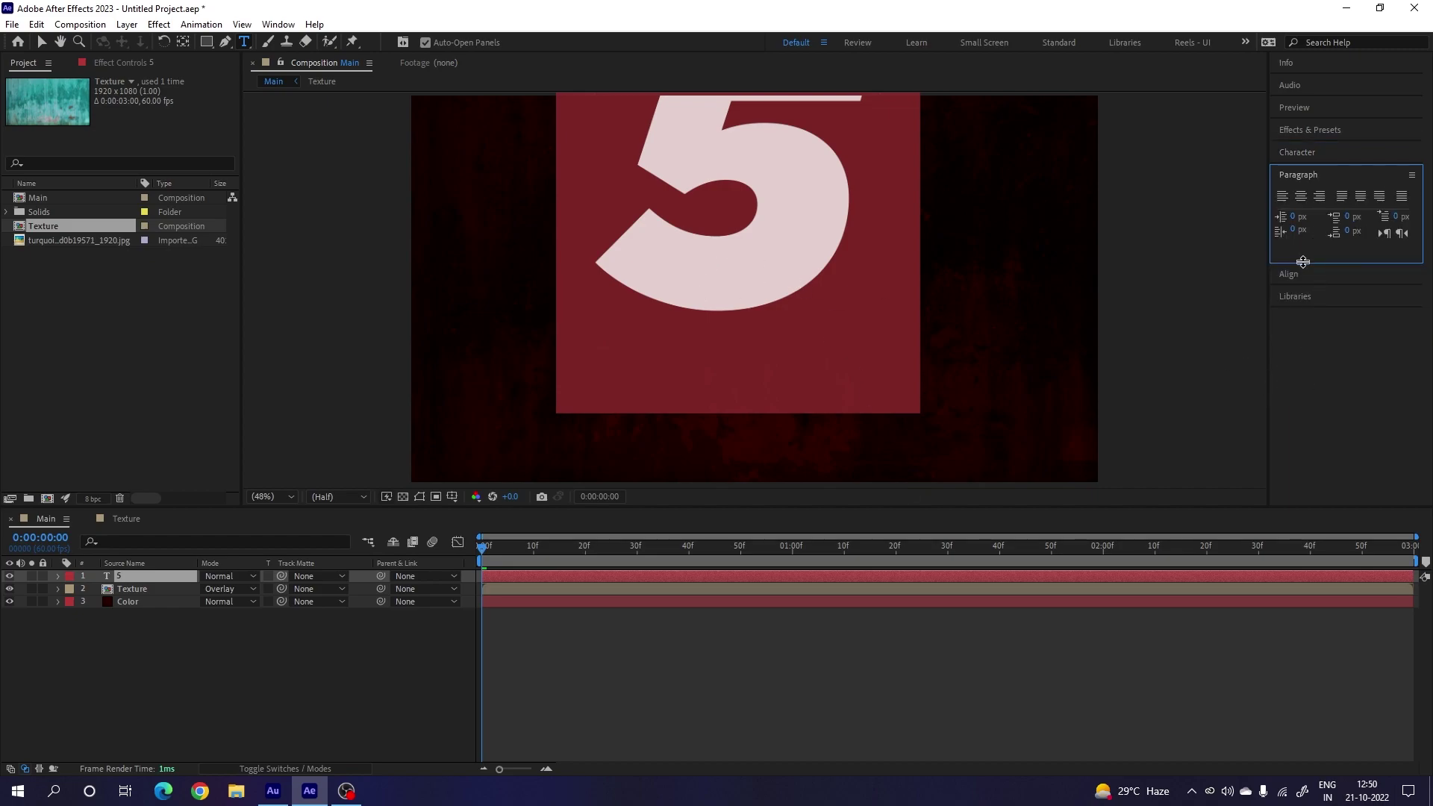
click(1301, 198)
click(1298, 274)
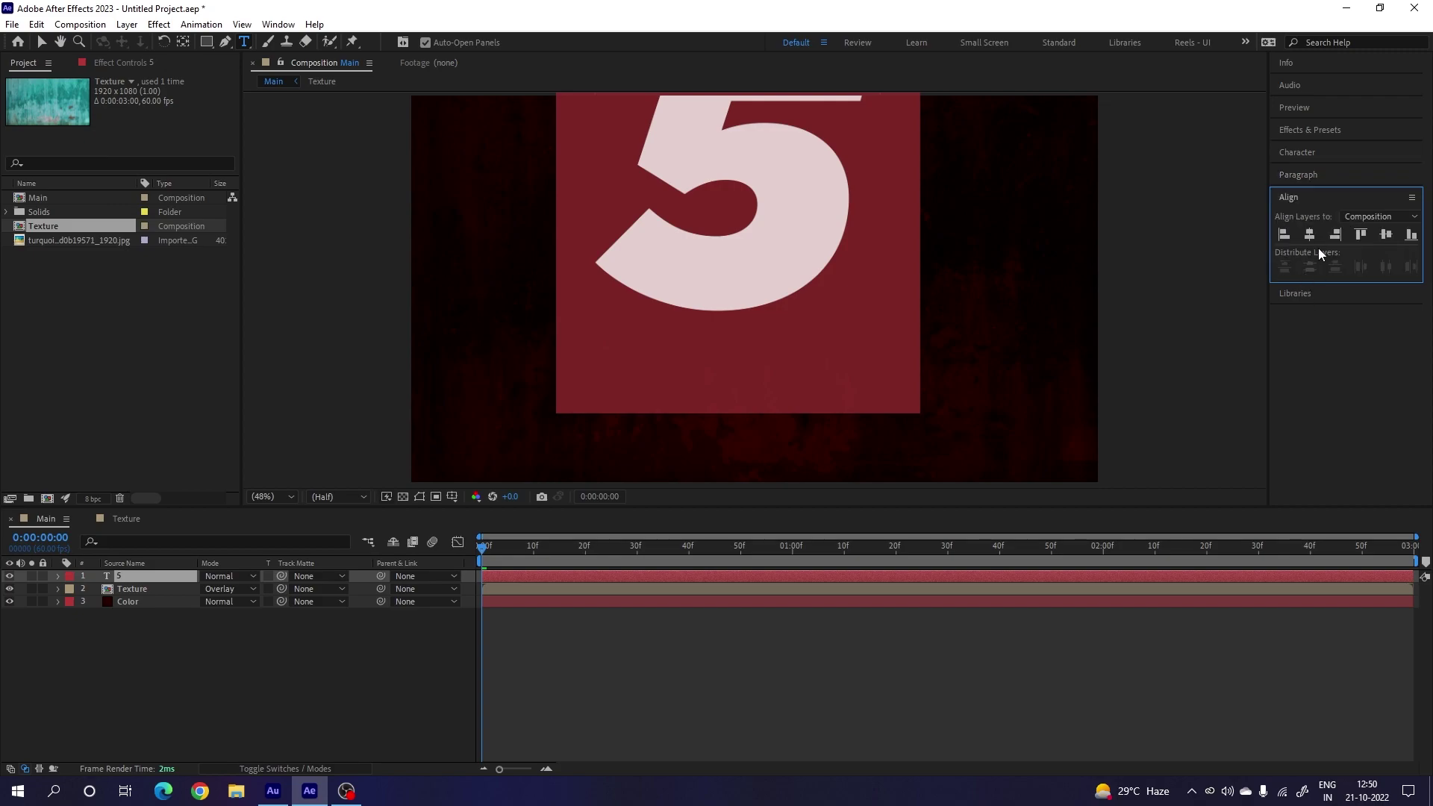
click(1310, 236)
click(1386, 236)
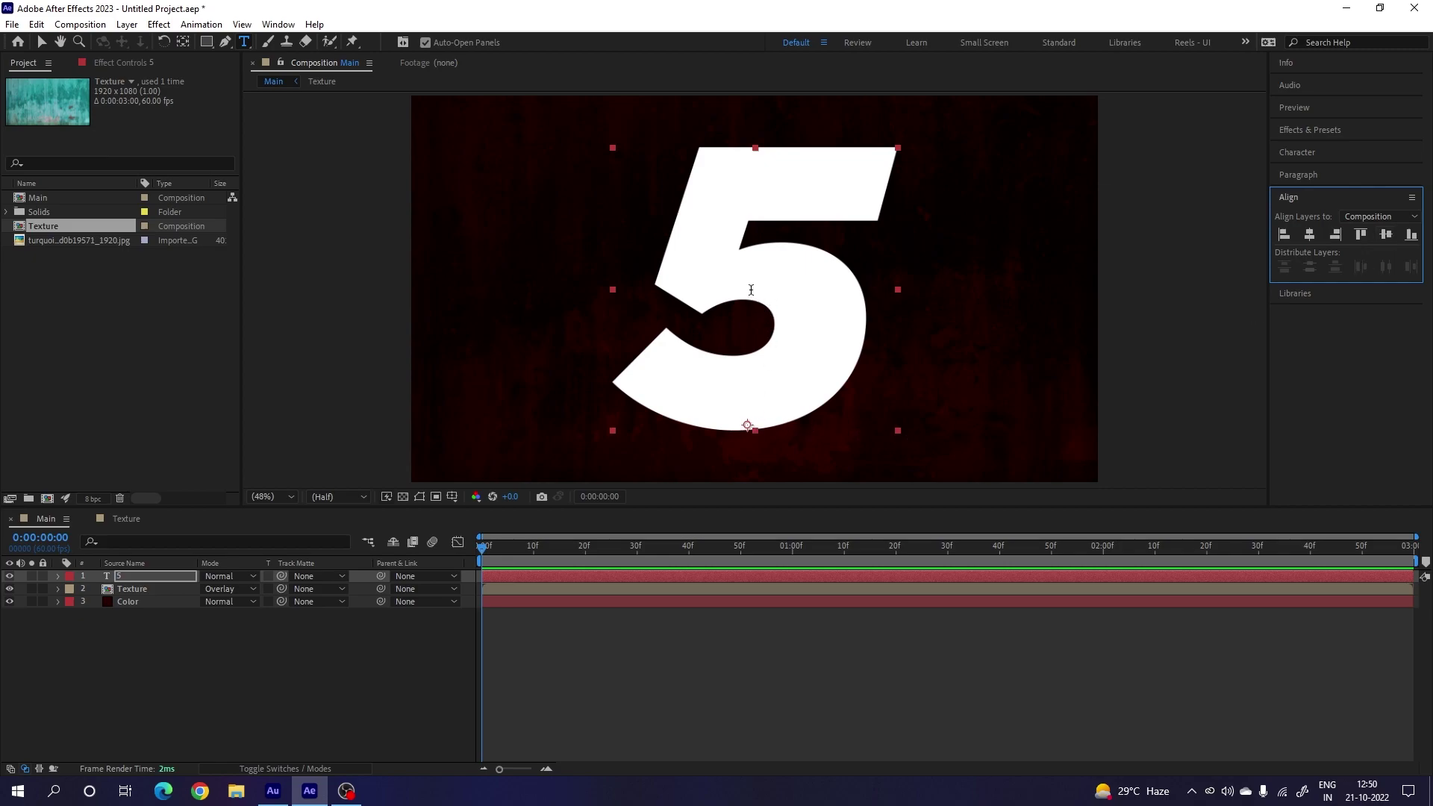
Step: Centre the anchor point of the "5" text layer on its content using the Pan Behind tool
click(42, 47)
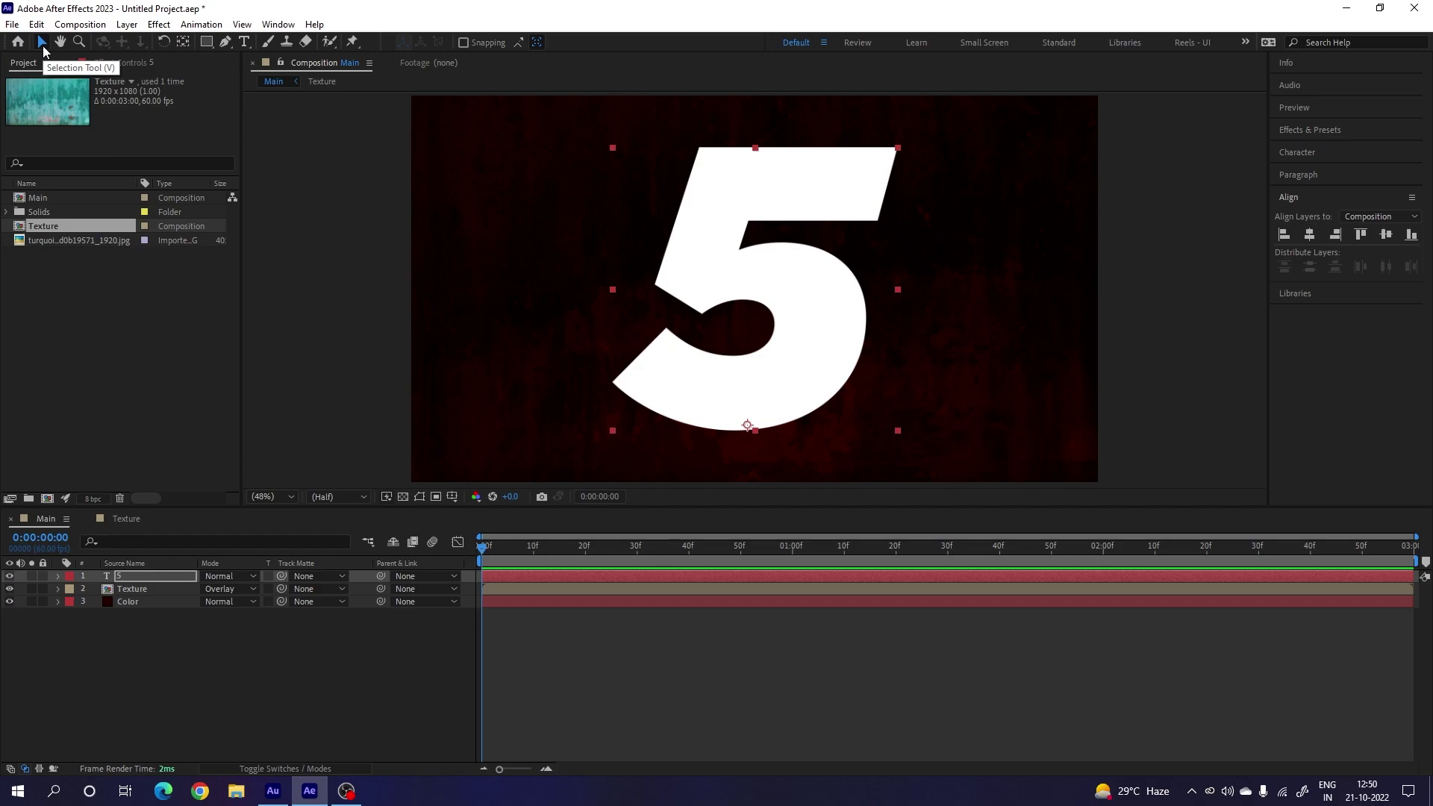
click(133, 579)
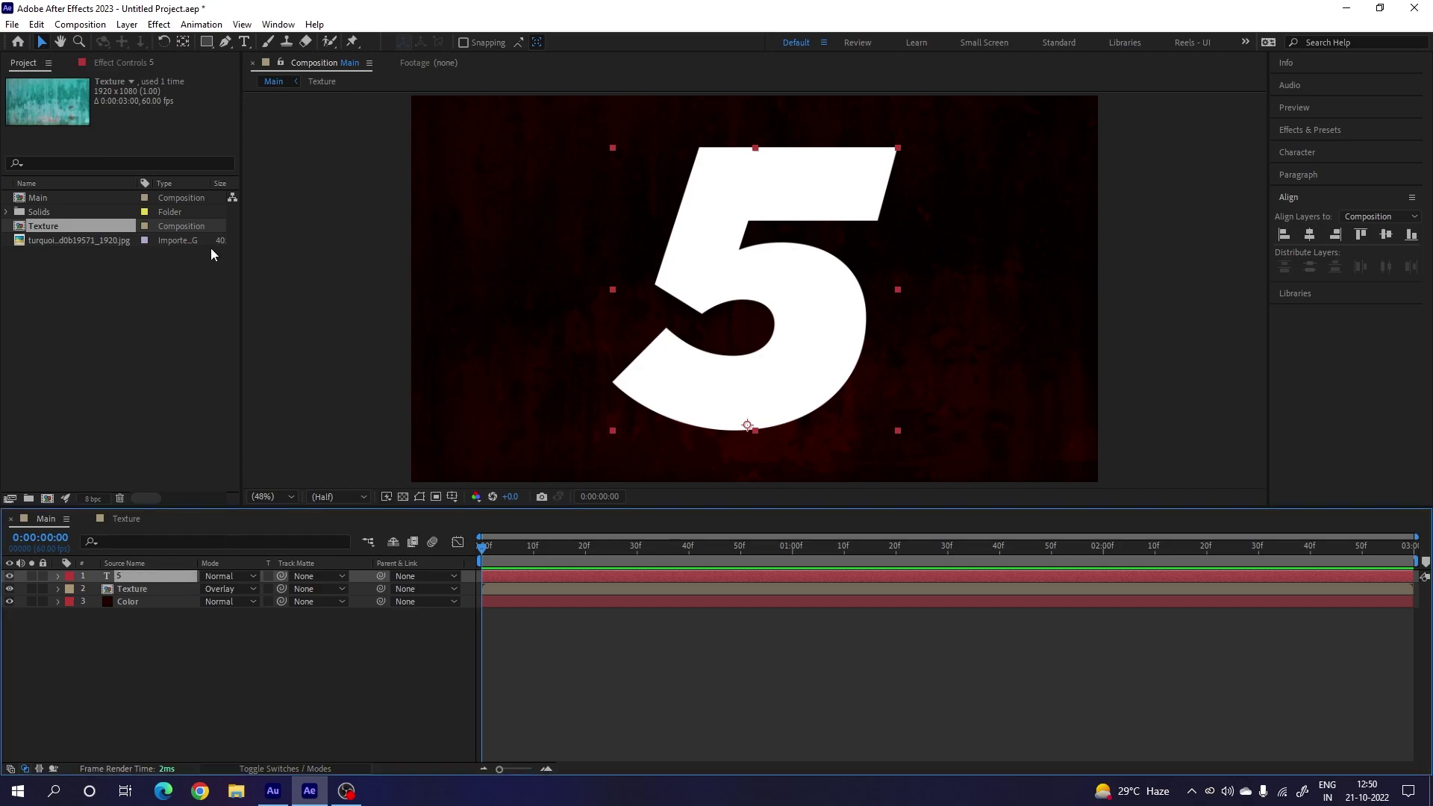
key(ctrl)
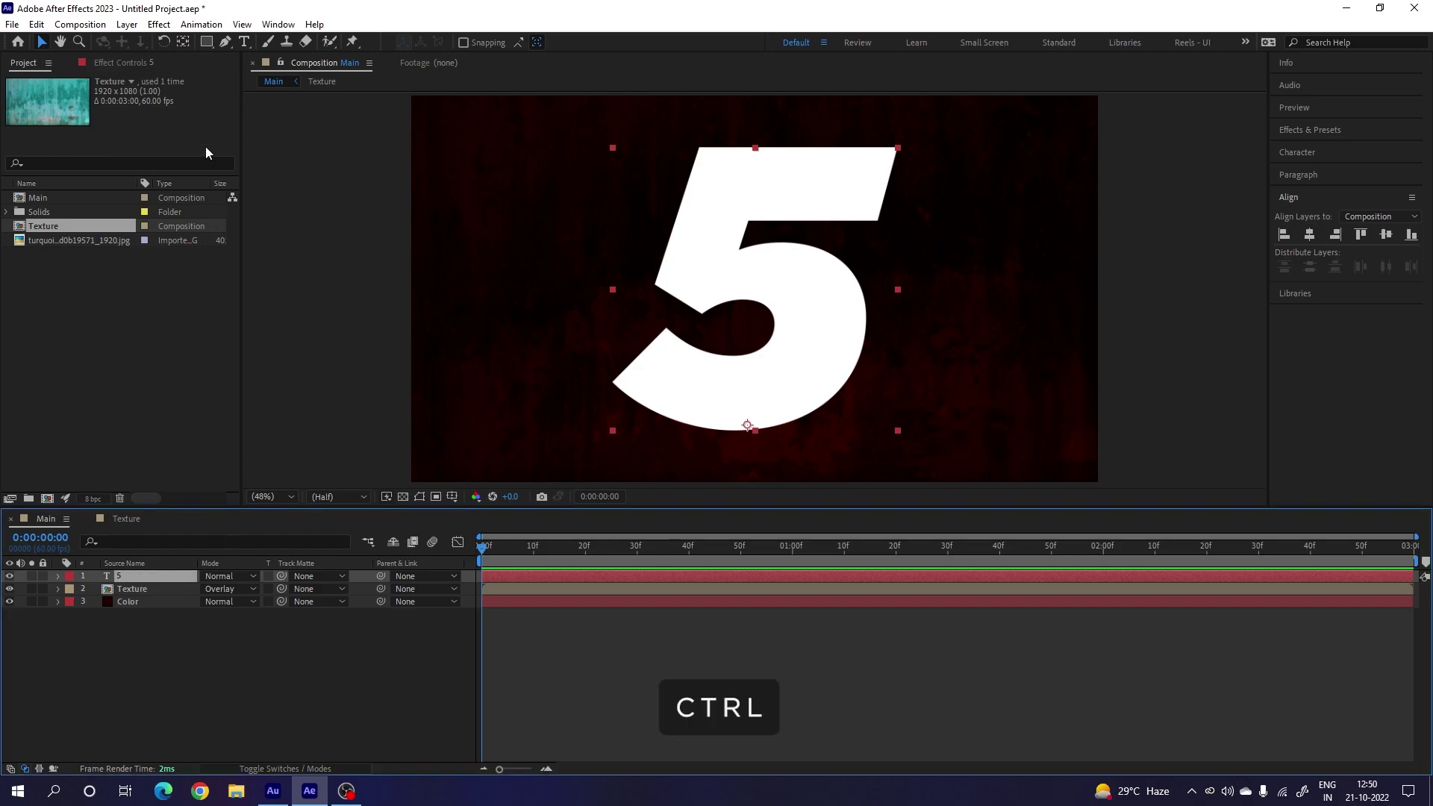
double_click(185, 45)
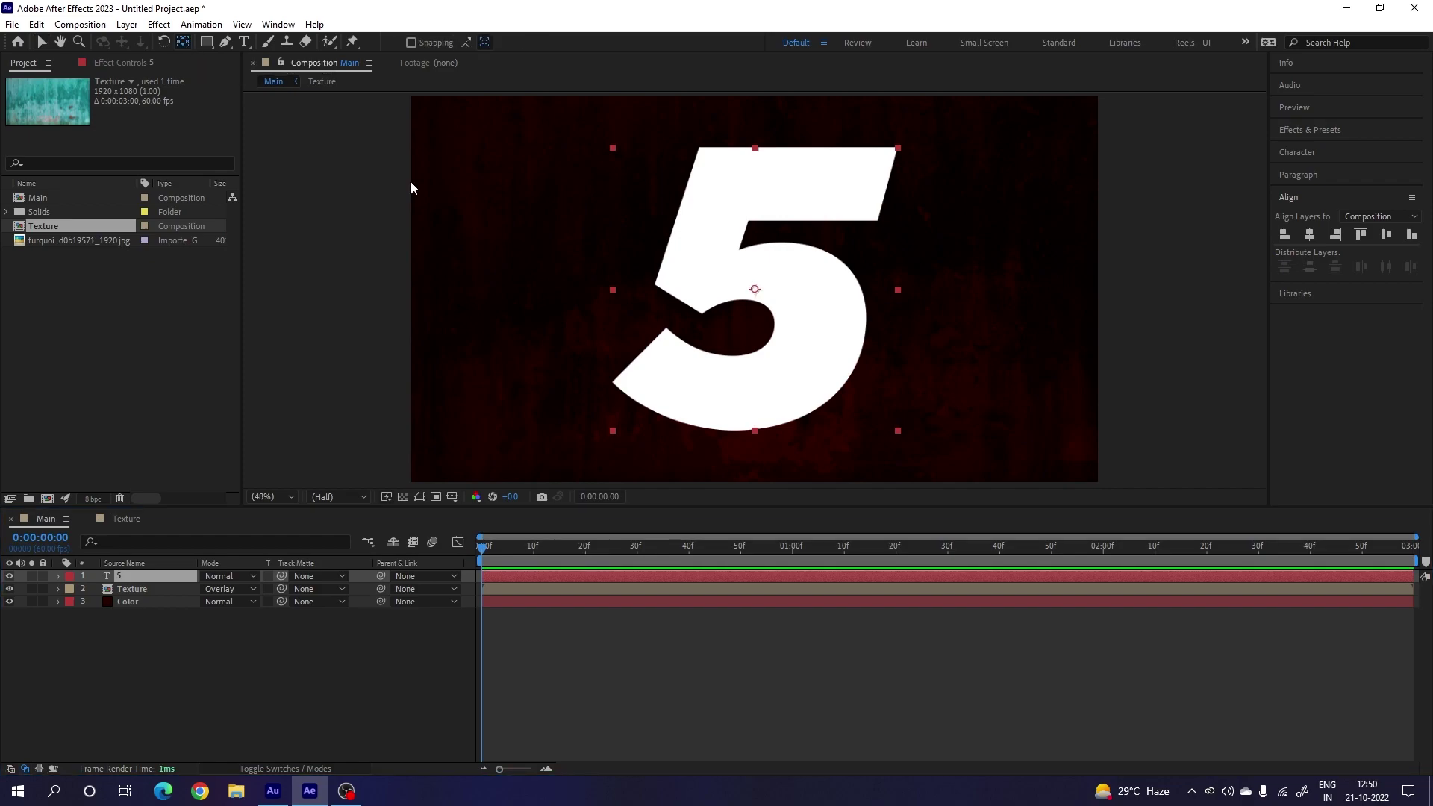
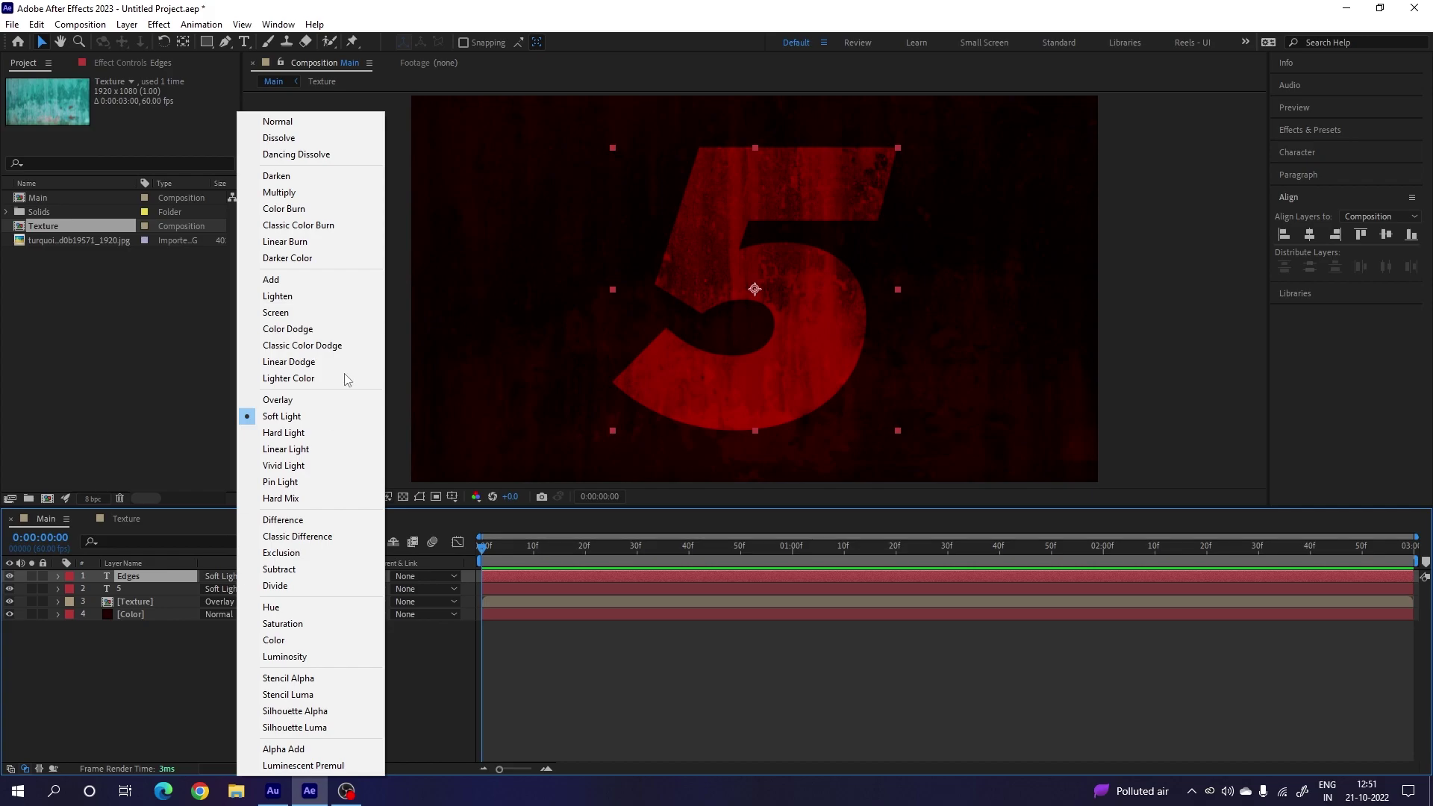
Step: Set the Edges layer's blending mode to Normal and remove the fill from its text
click(286, 122)
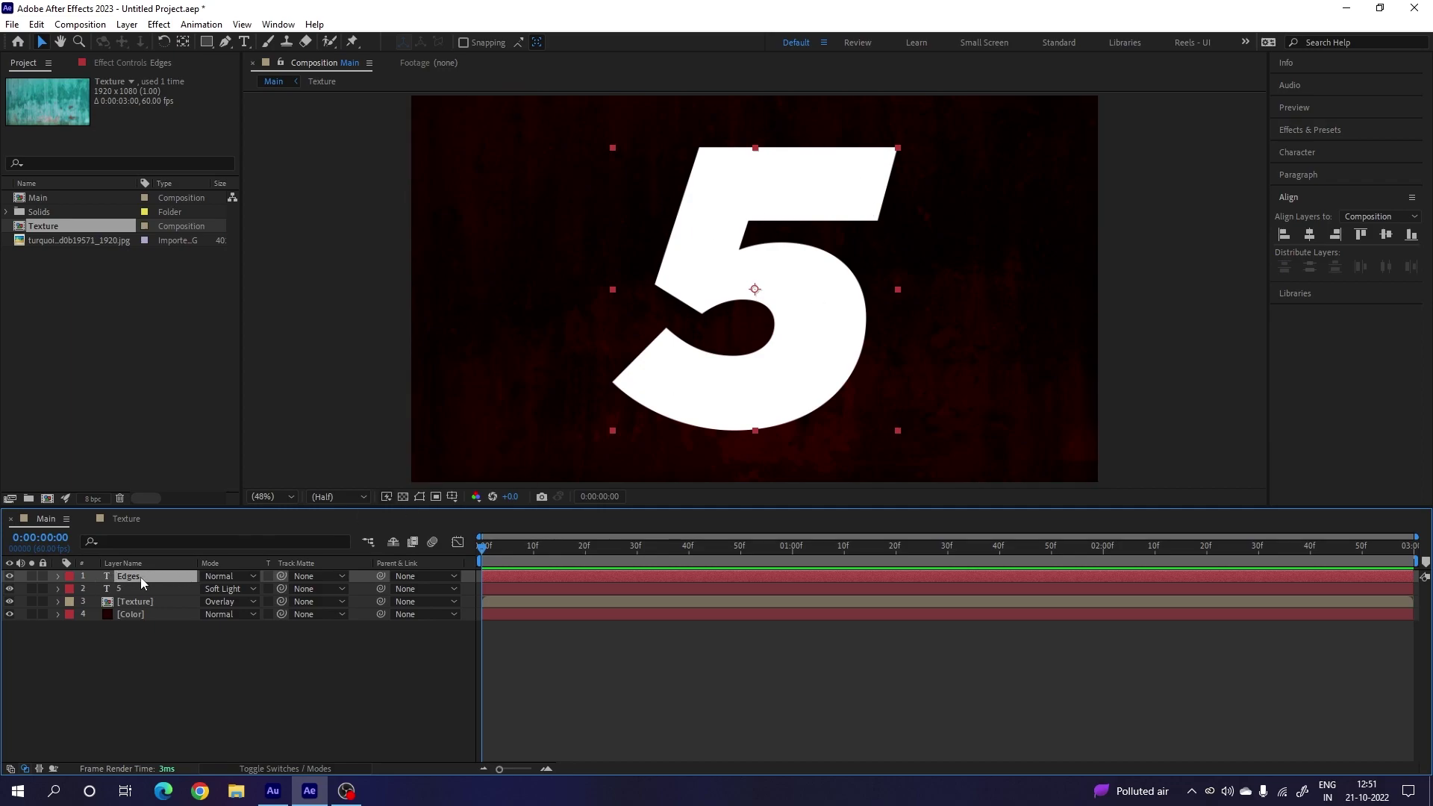
click(1295, 154)
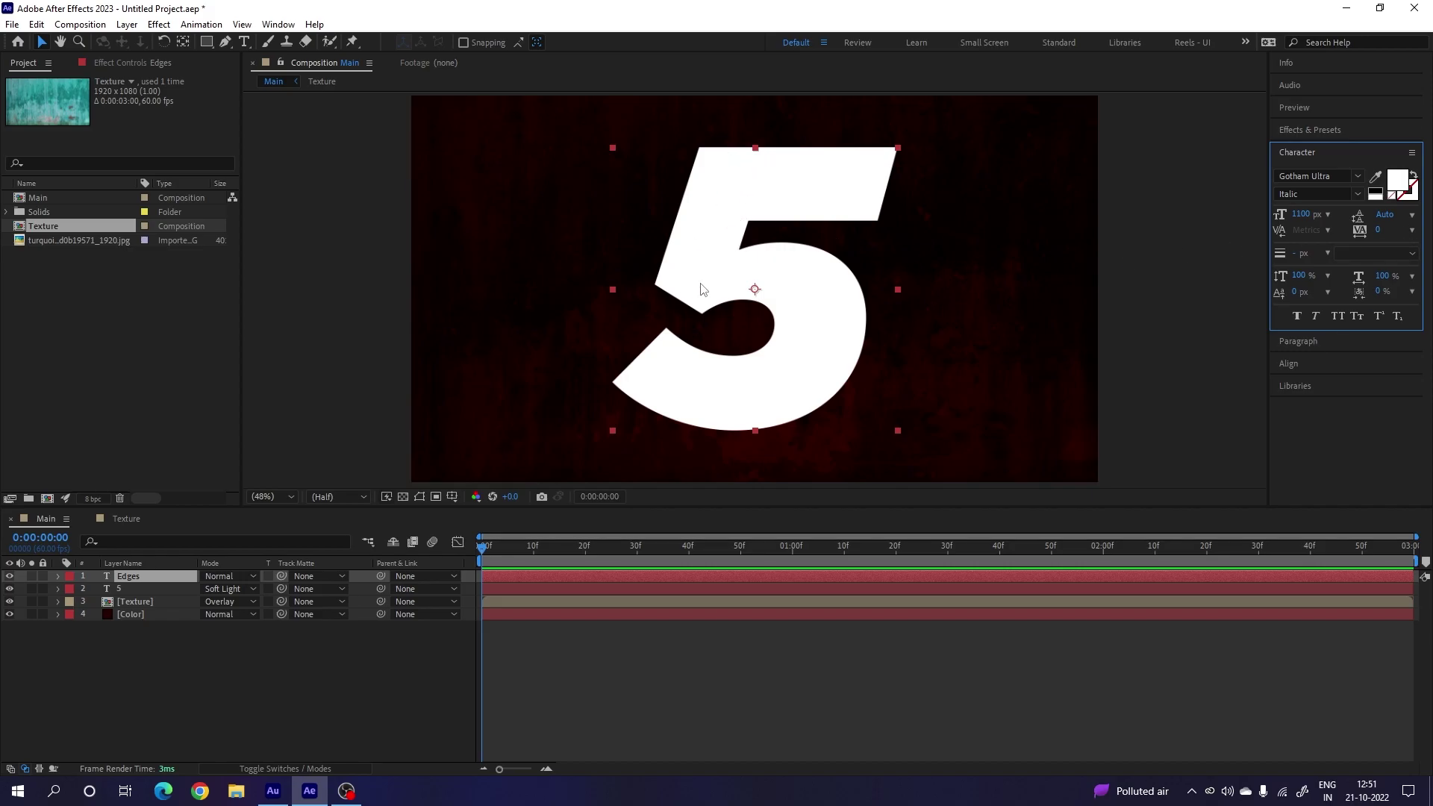
click(1392, 196)
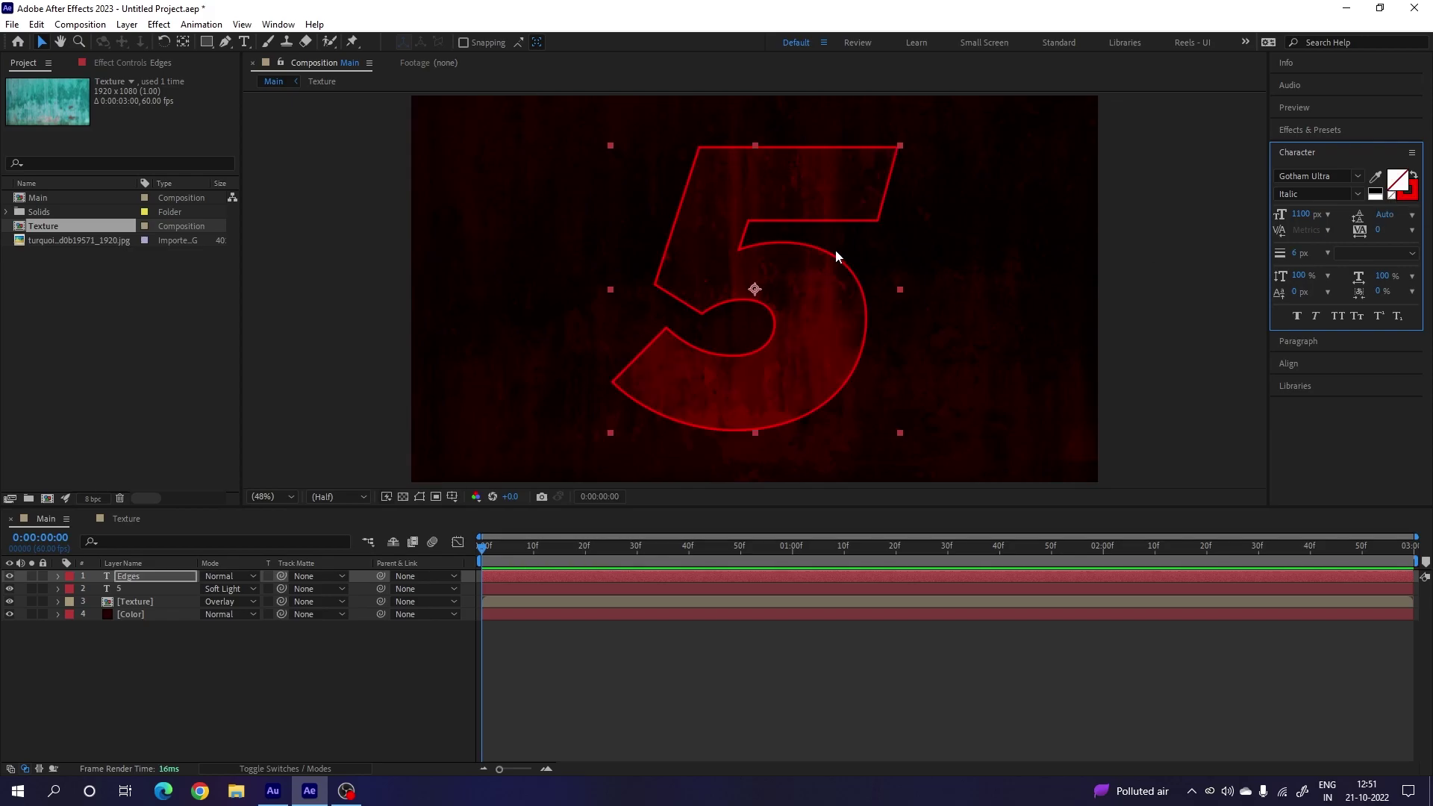
Step: Set the Edges text's stroke colour to red, FF0000, and its stroke width to 6 px
click(1412, 200)
click(1413, 200)
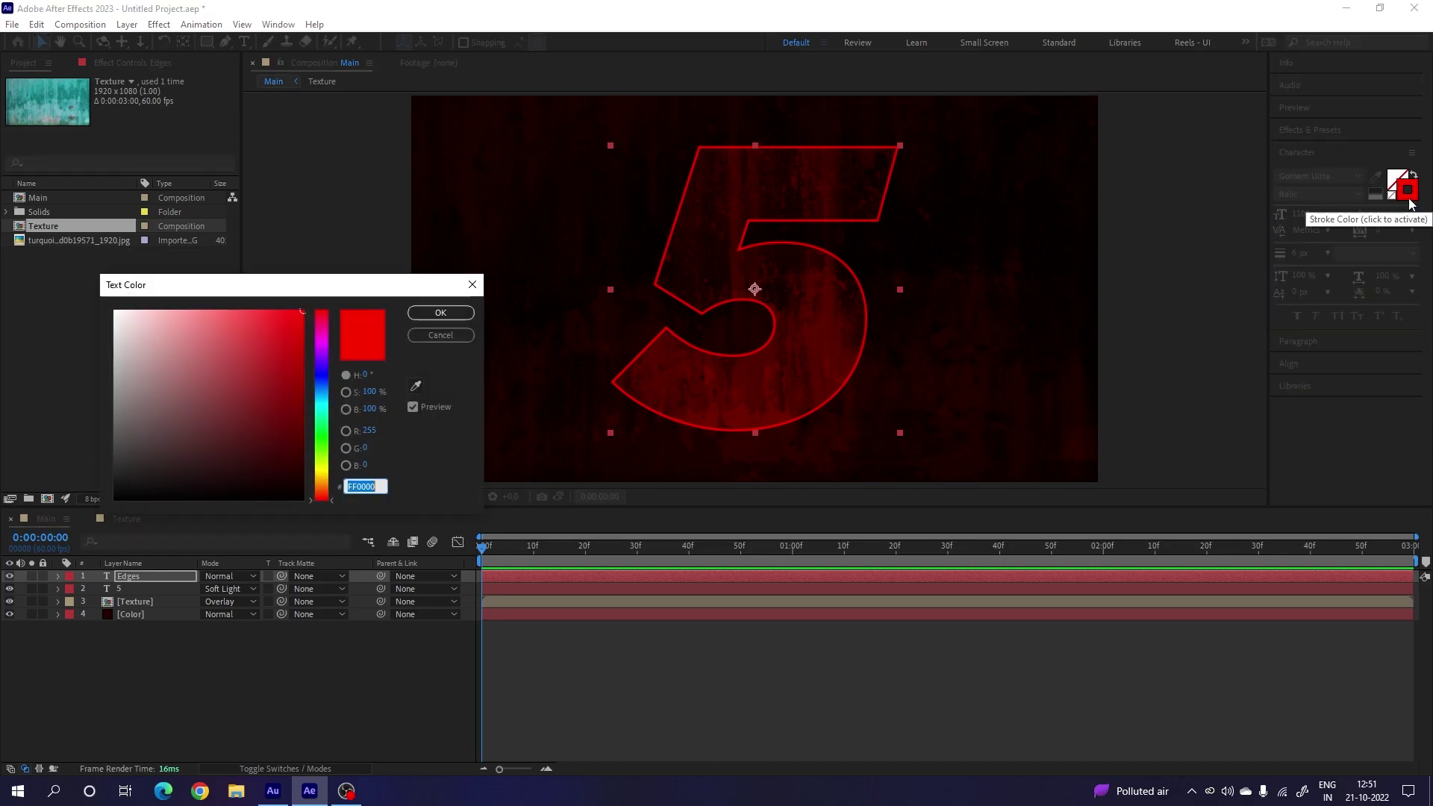
click(436, 314)
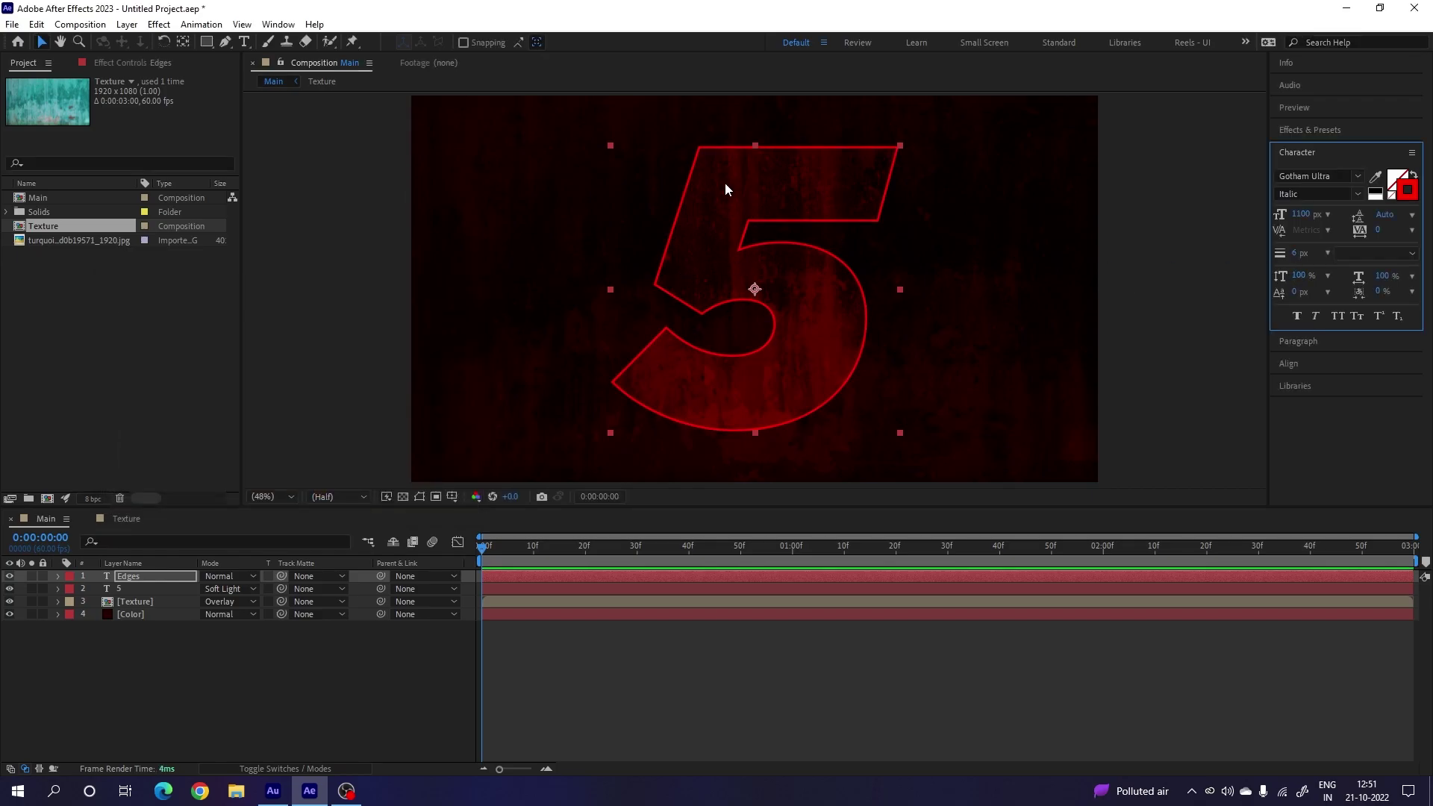
drag(1293, 255, 1316, 273)
click(1297, 253)
text(6)
key(Return)
Step: Set the Edges layer's opacity to 25% and collapse its properties
click(143, 576)
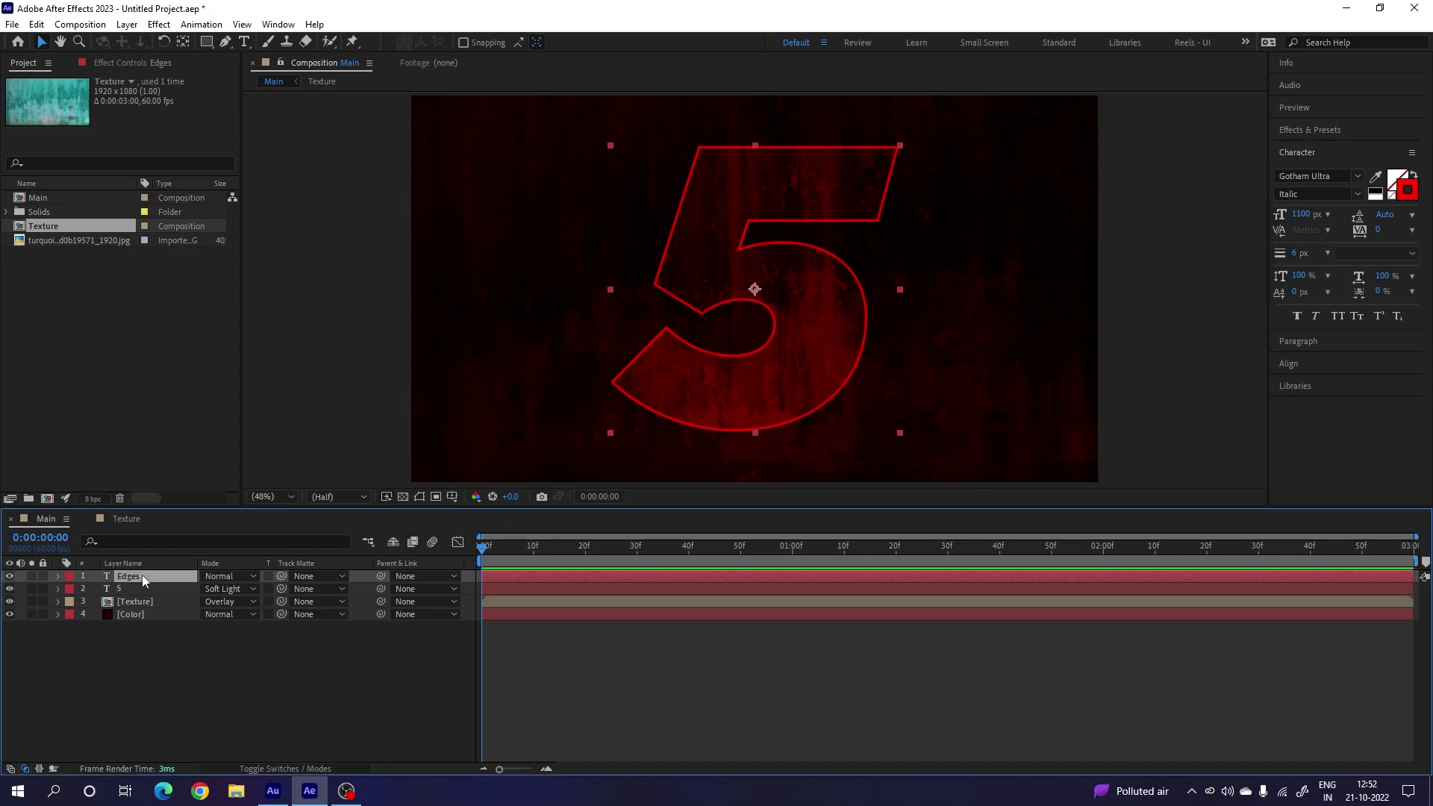
key(t)
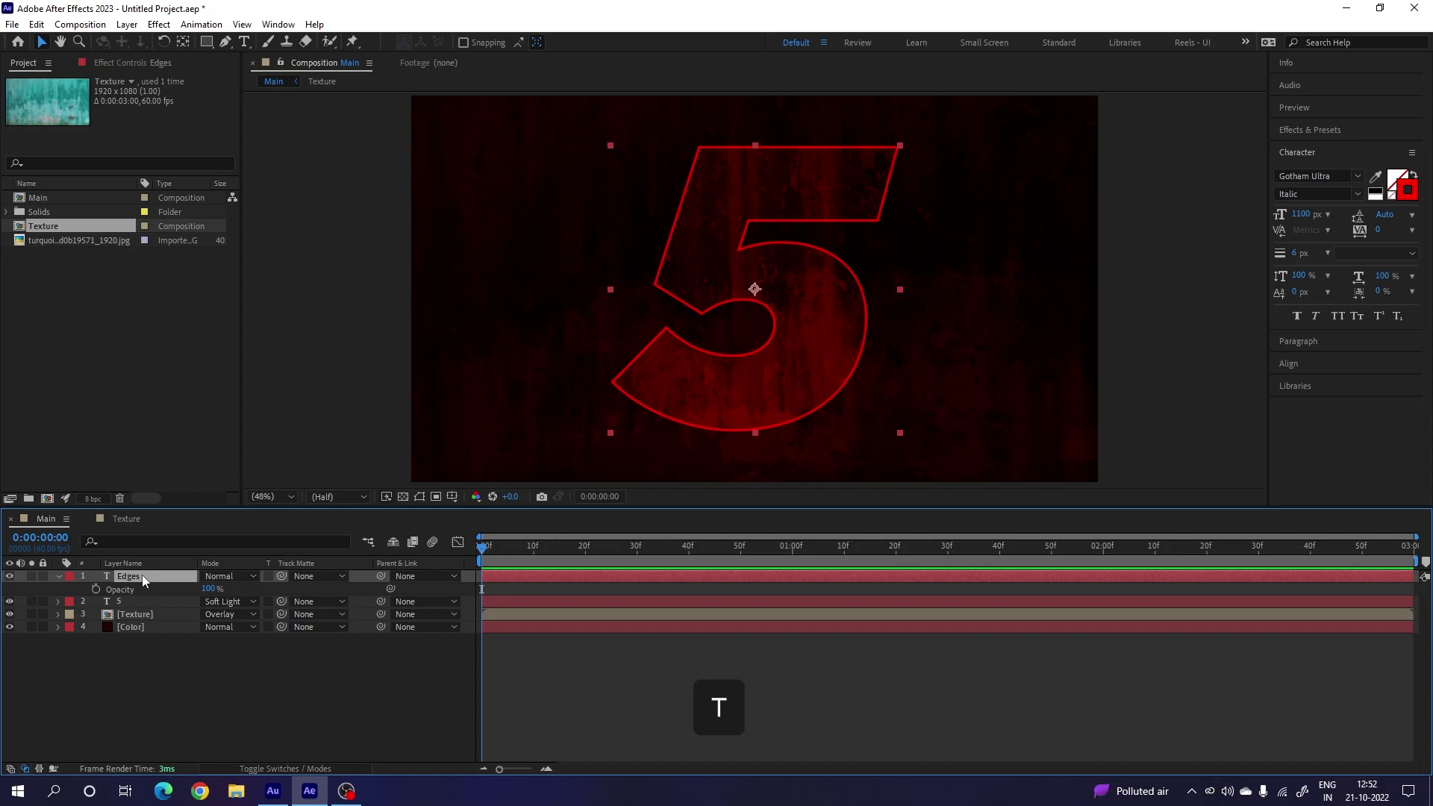
click(210, 589)
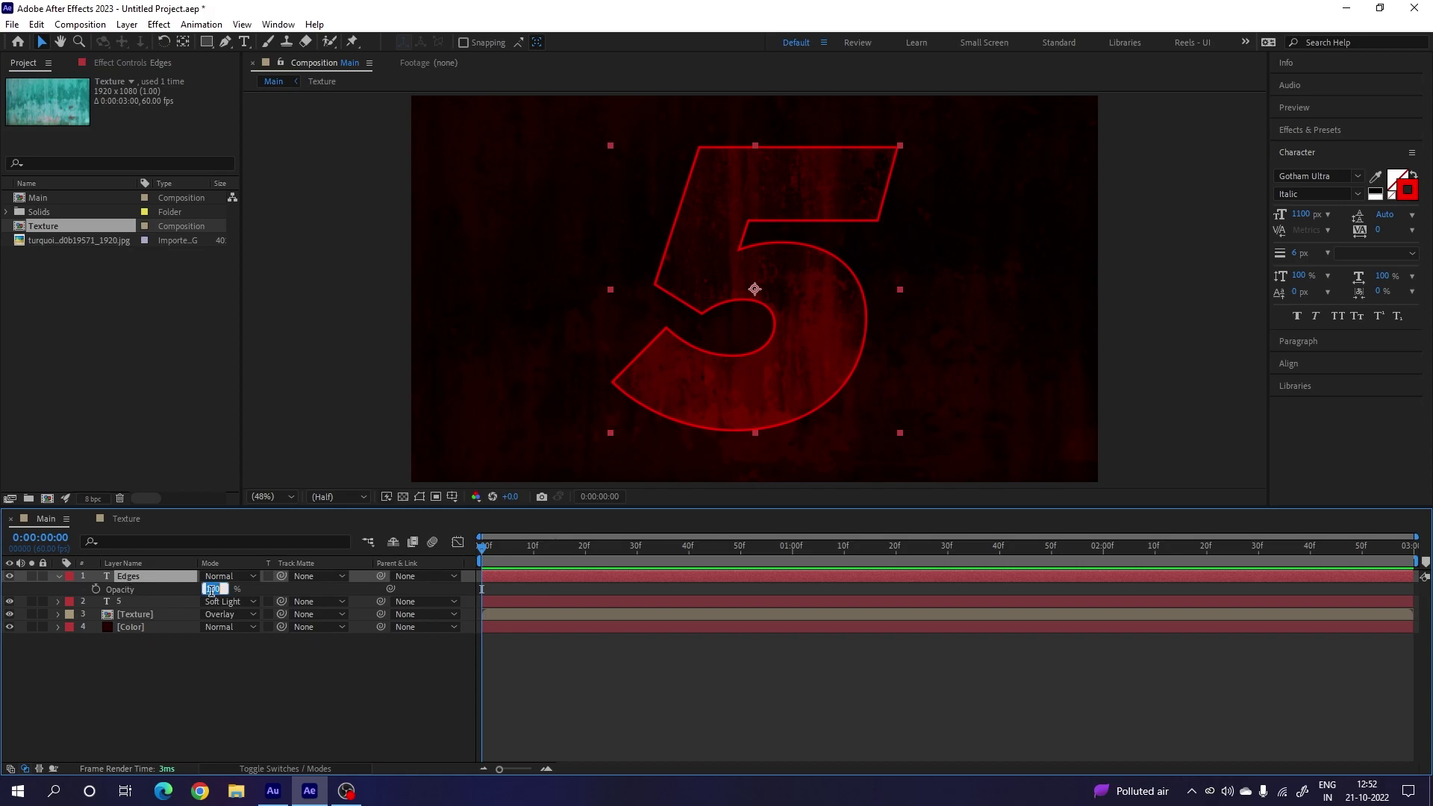
text(25)
key(Return)
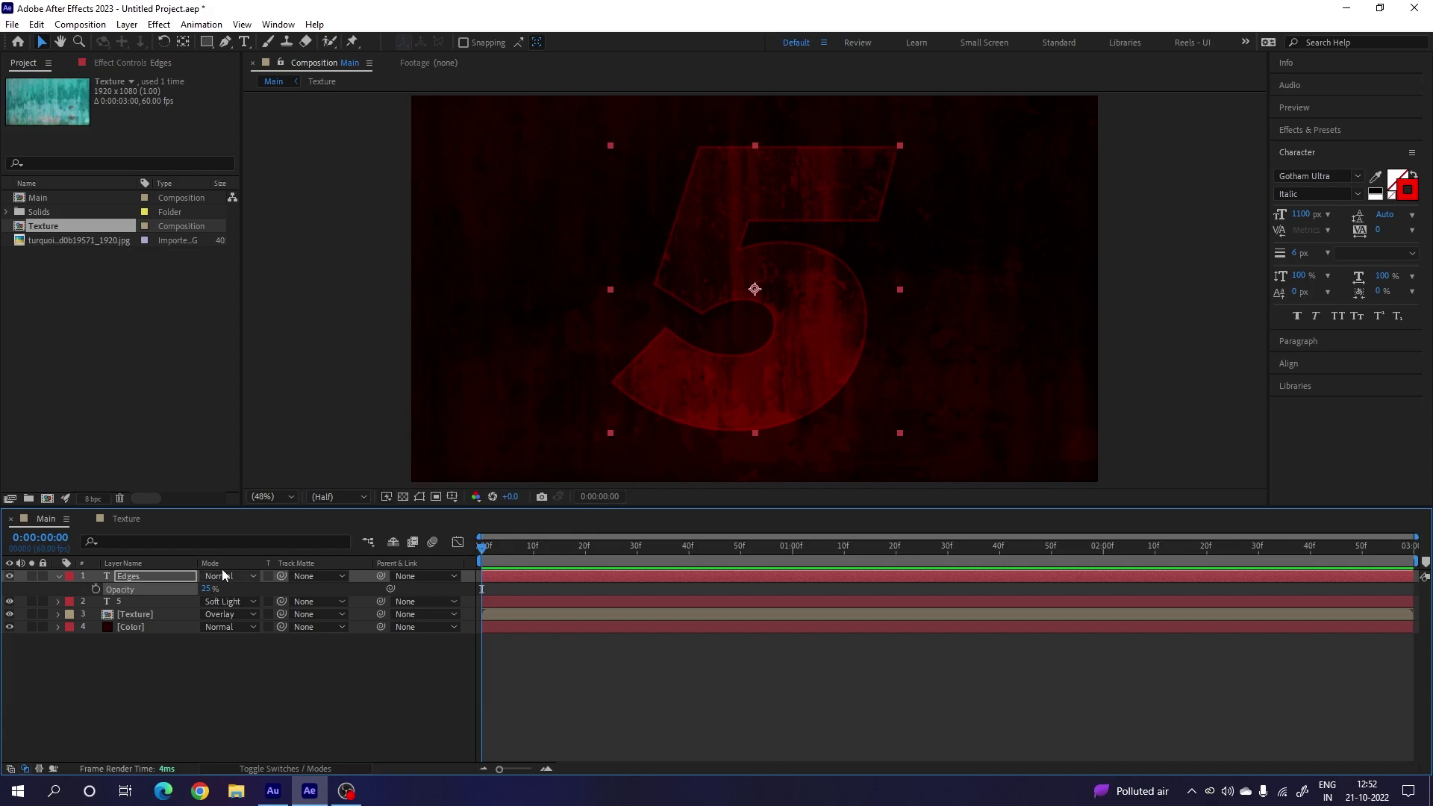
click(60, 581)
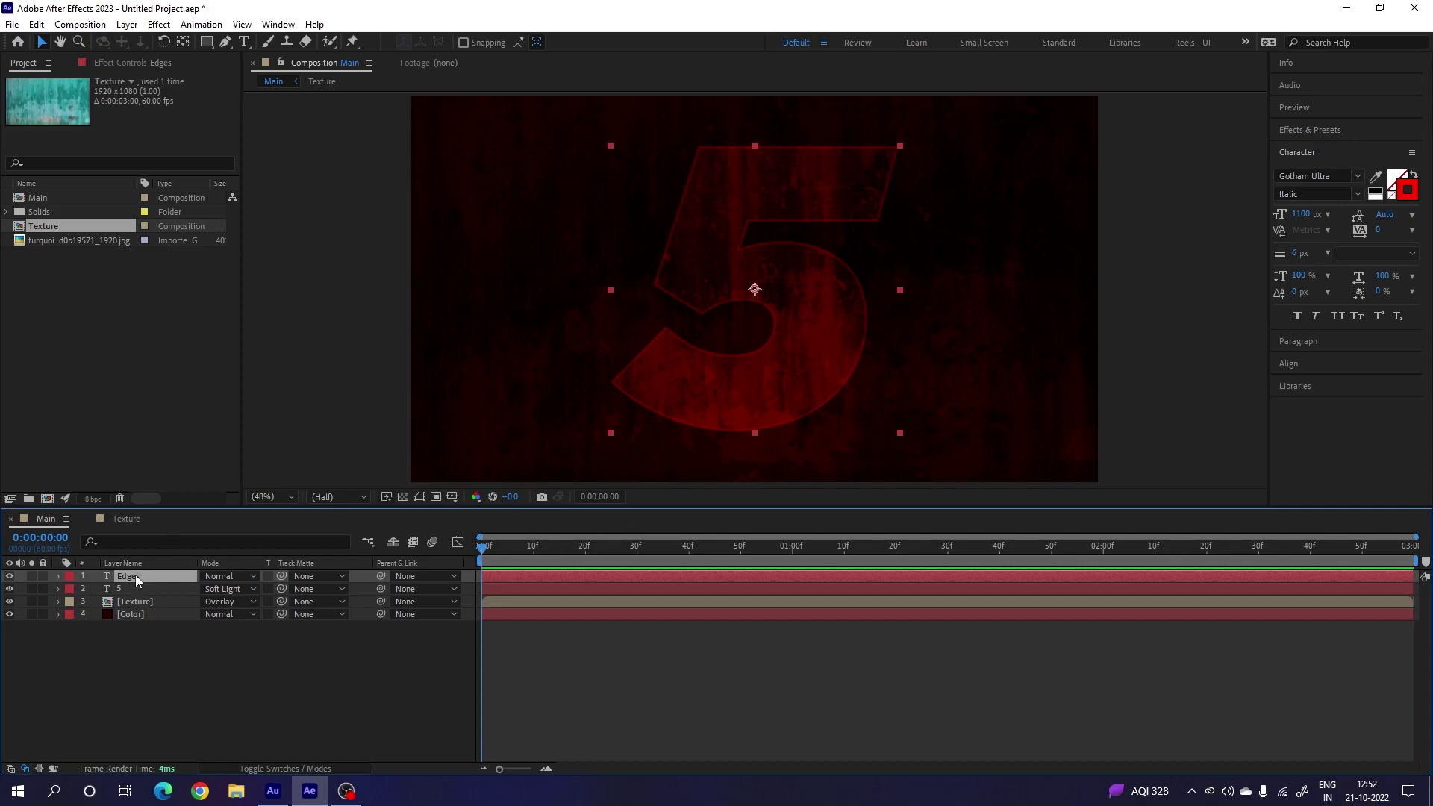
Step: Duplicate the Edges layer and rename the copy "Glitch"
key(ctrl+d)
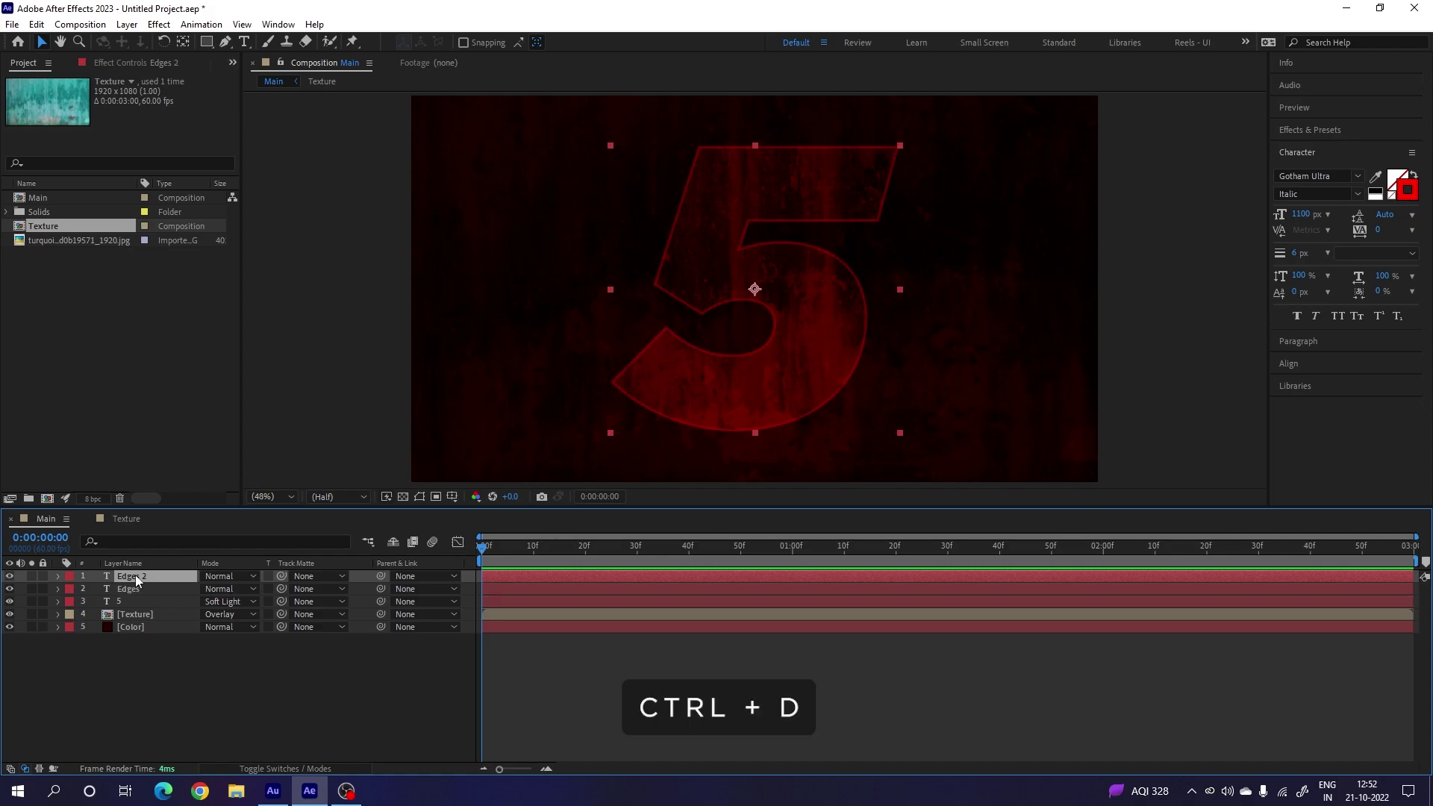
right_click(136, 574)
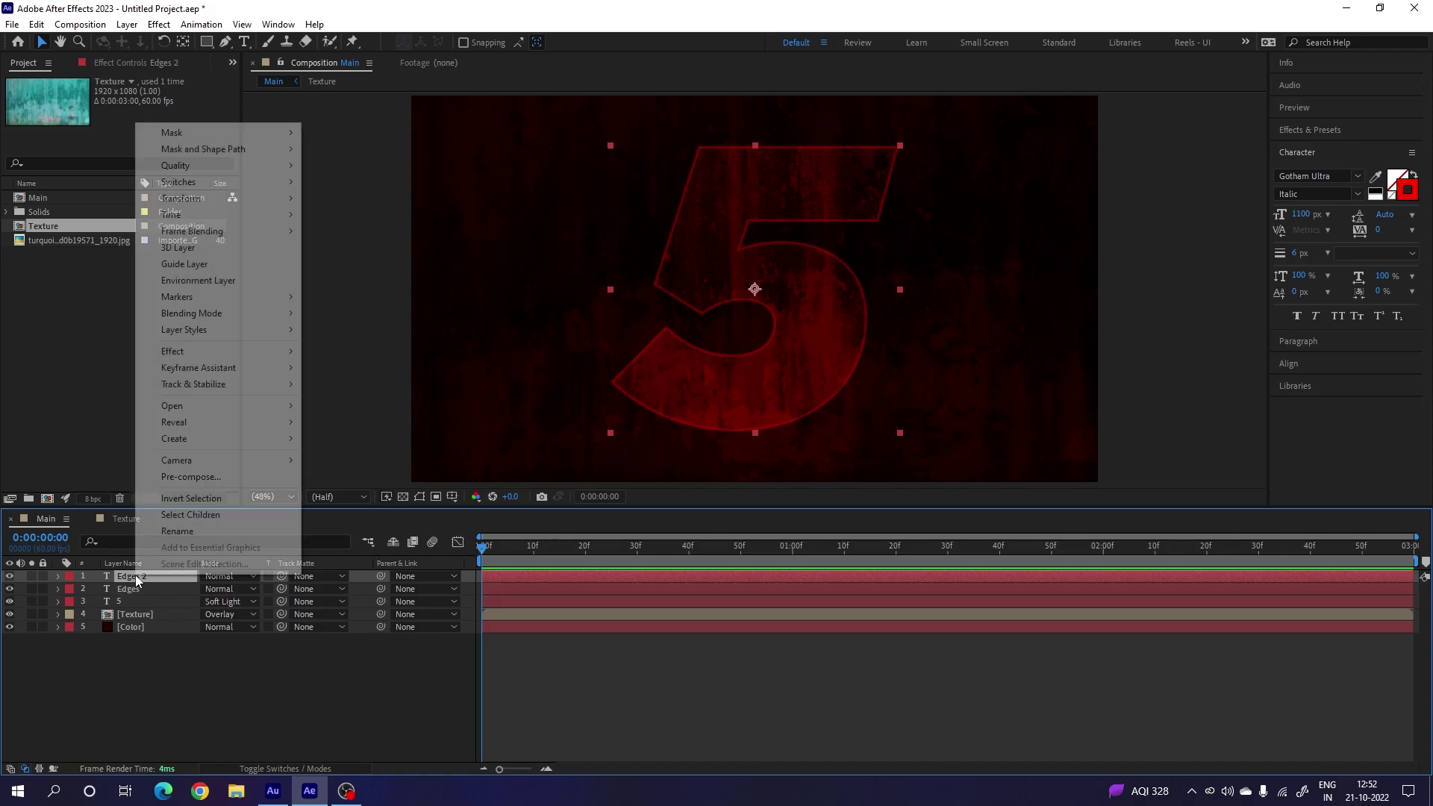
click(178, 531)
key(BackSpace)
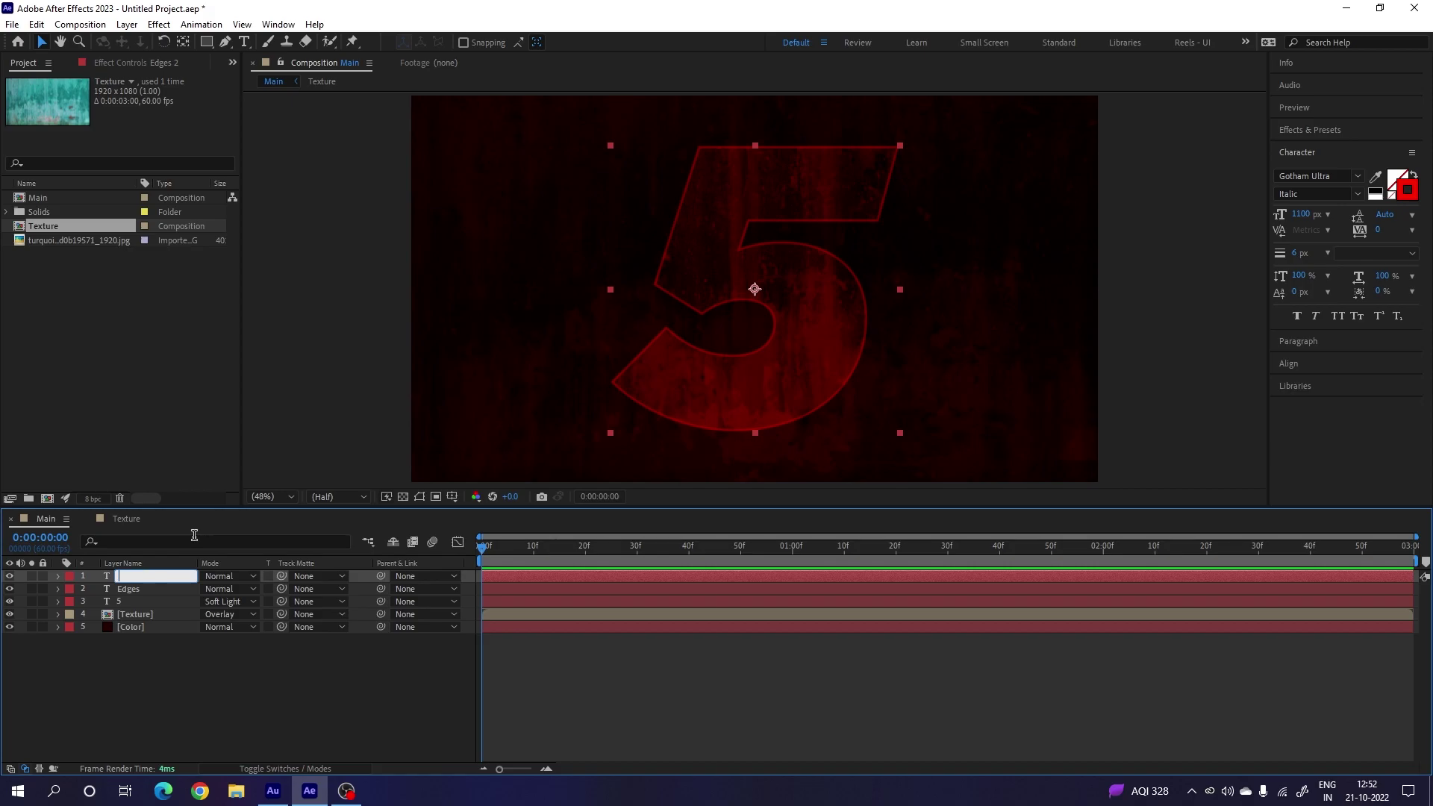
text(Glitch)
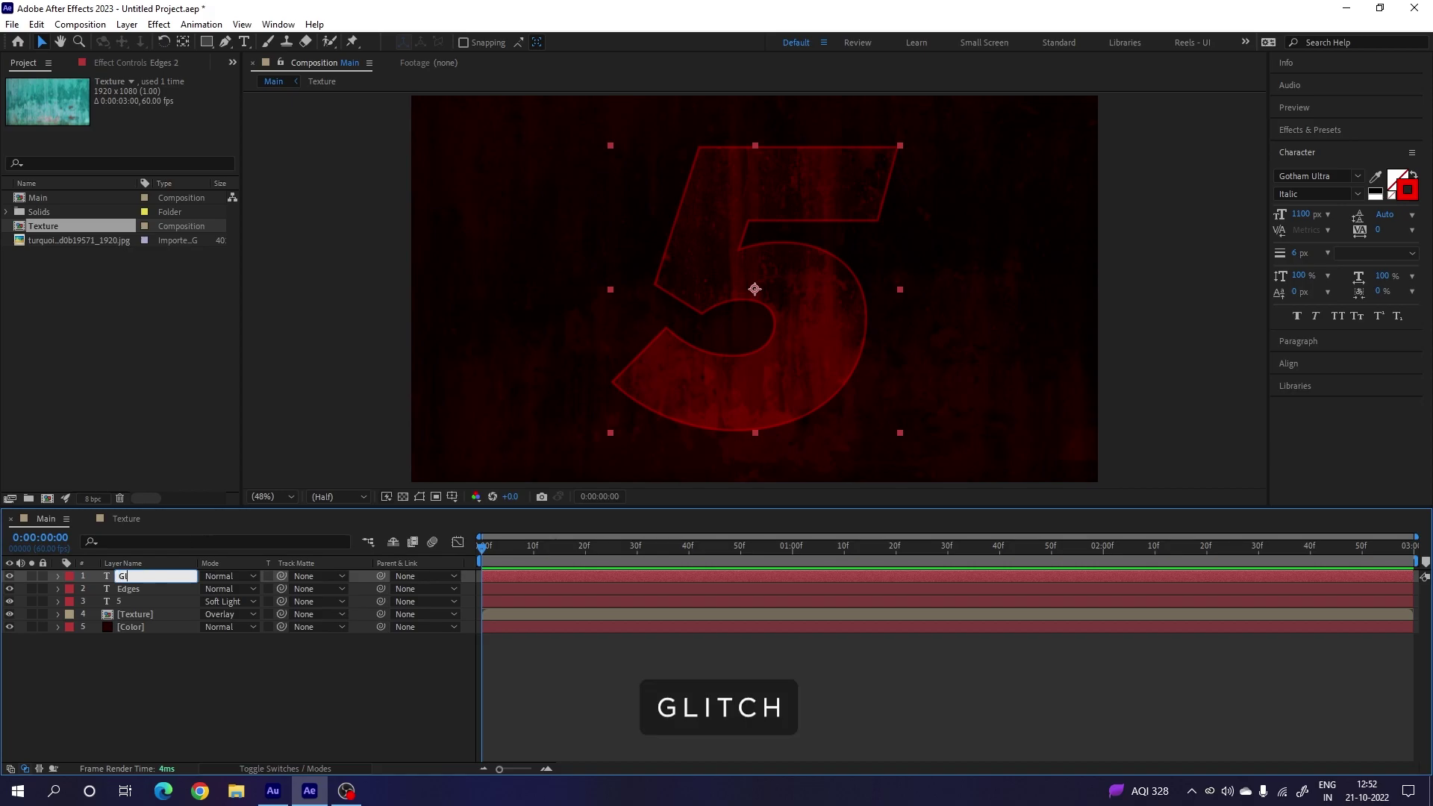
key(Return)
Step: Set the Glitch layer's opacity to 100% and collapse its properties
key(t)
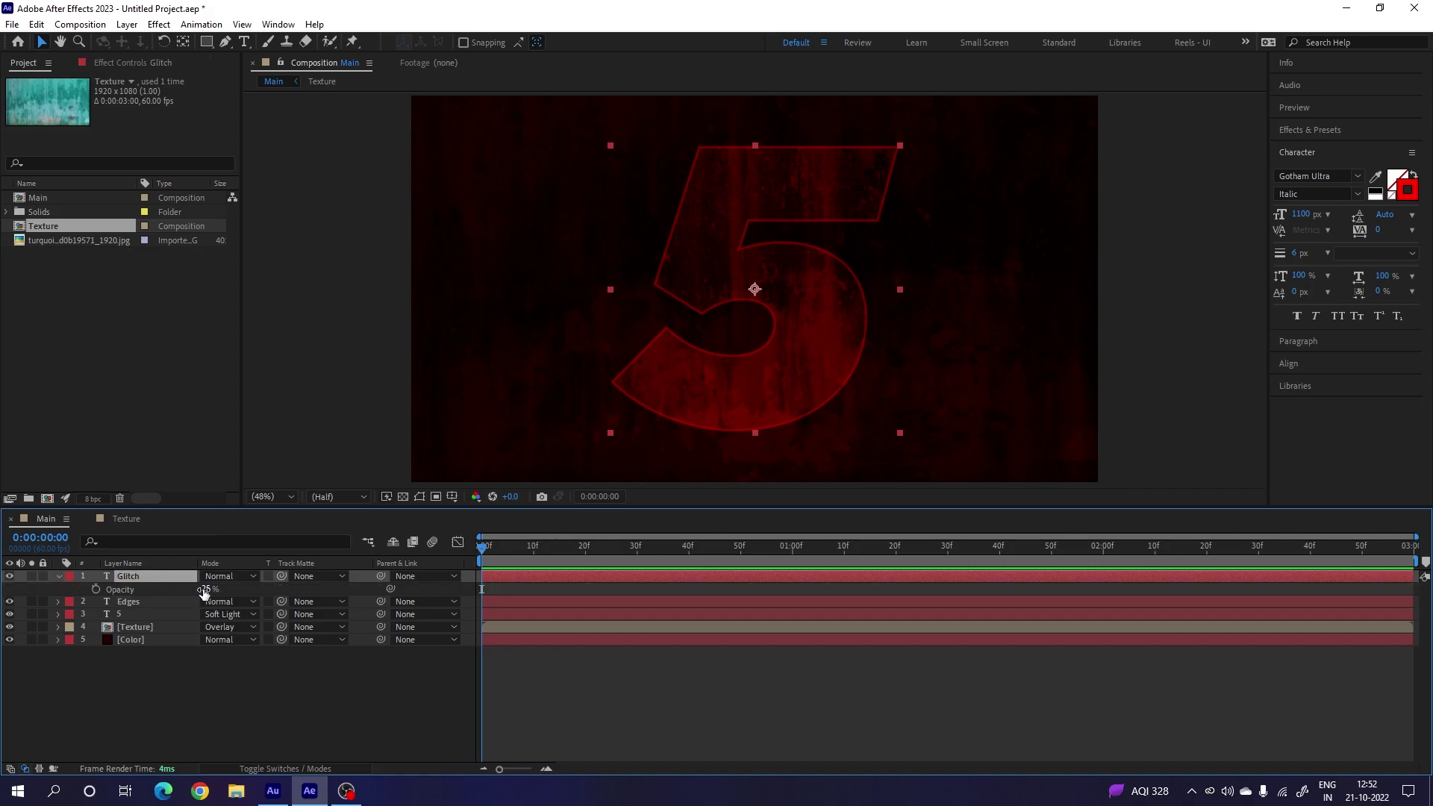
click(206, 588)
text(100)
key(Return)
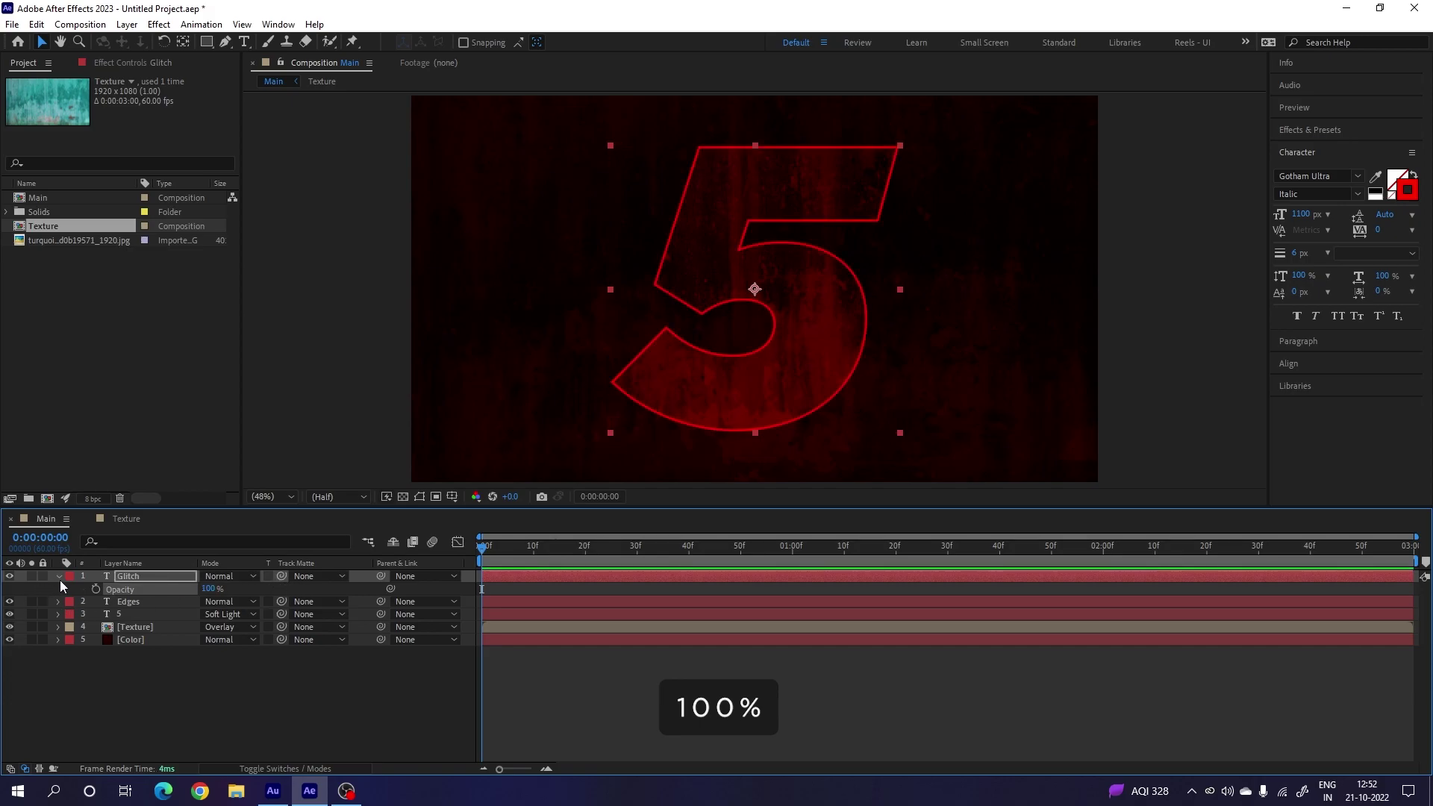
click(59, 577)
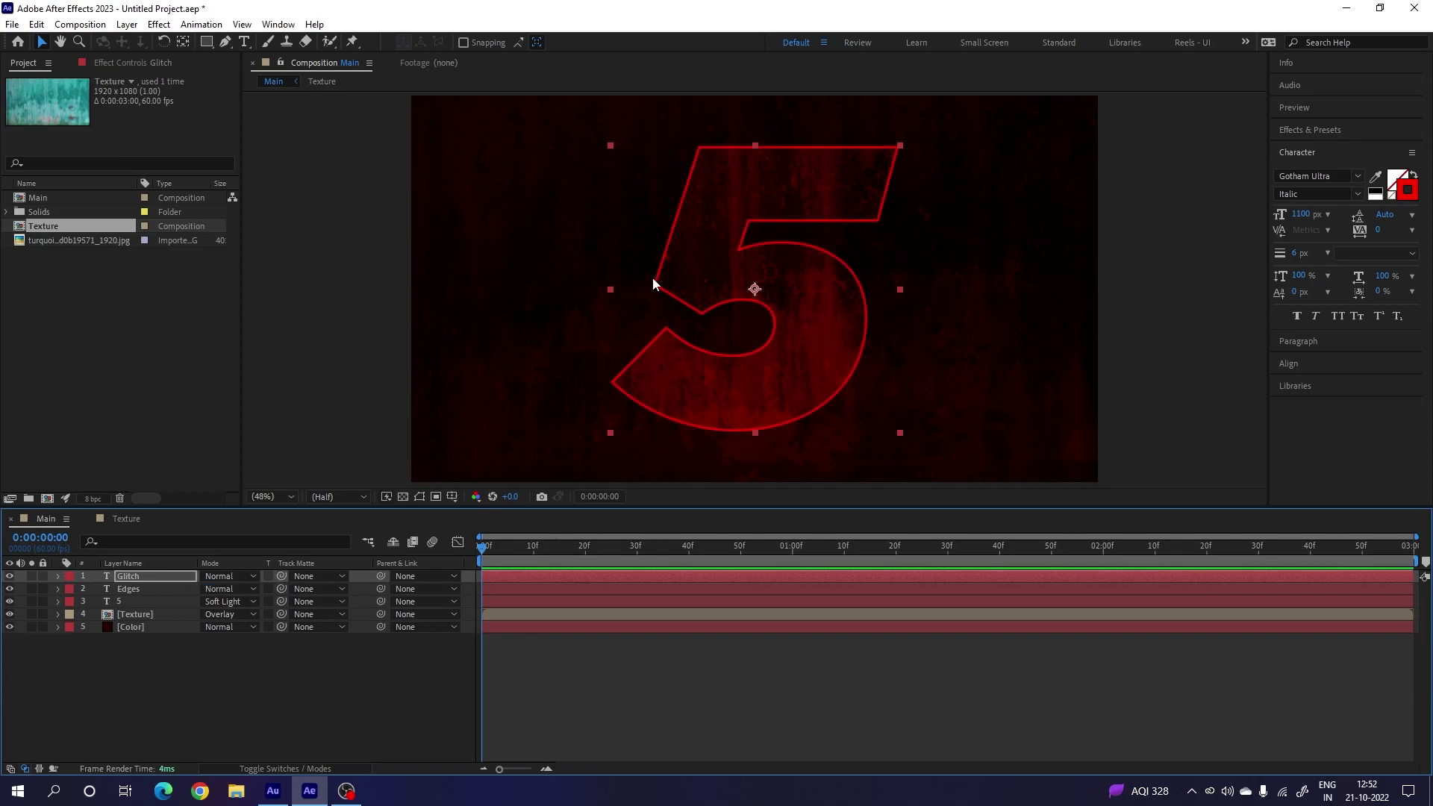
Step: Create a new solid layer named "Noise" above the Glitch layer in the Main composition
click(127, 24)
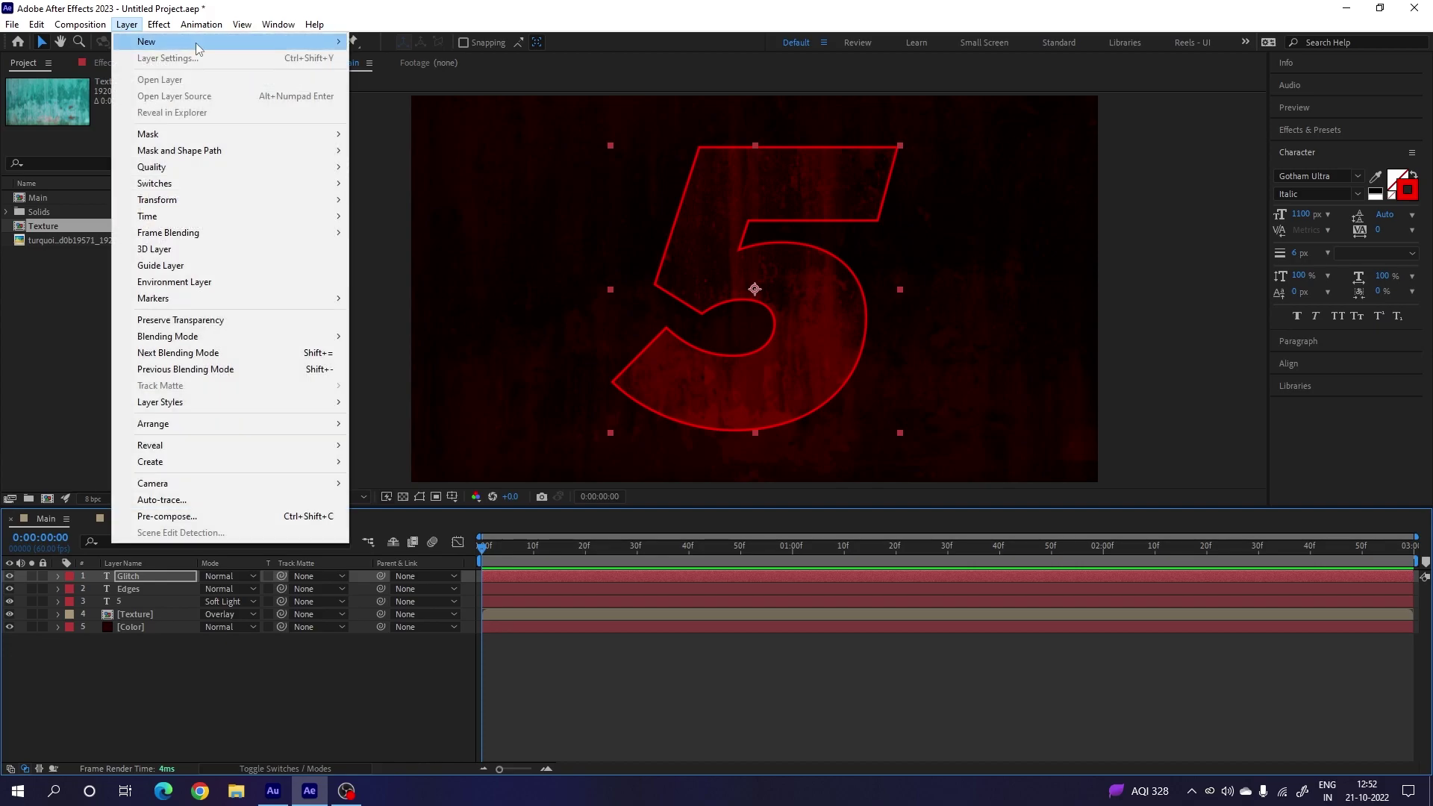
mouse_move(183, 43)
click(429, 61)
text(Noi)
key(Return)
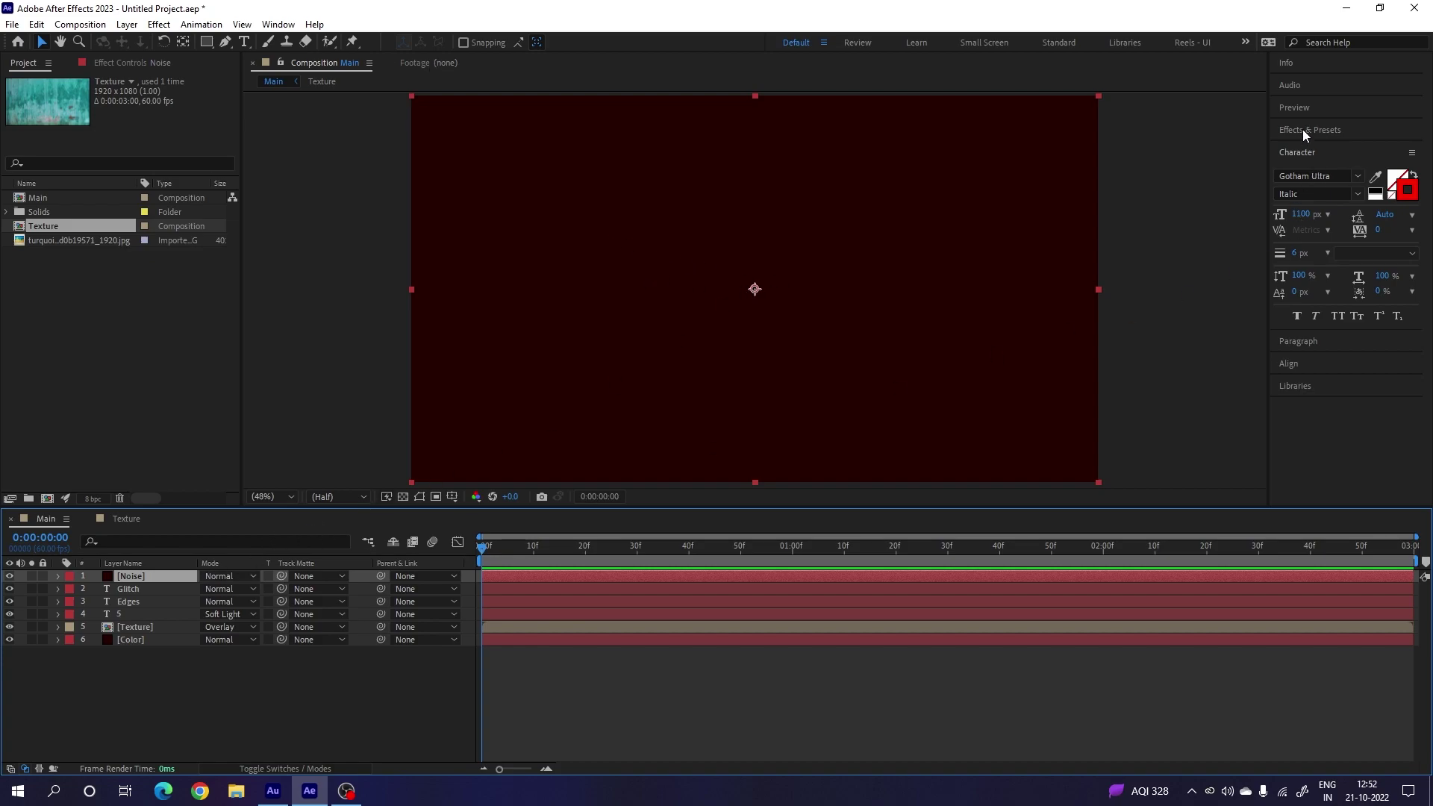
Step: Find the Fractal Noise effect and apply it to the Noise solid layer
click(1352, 133)
click(1339, 149)
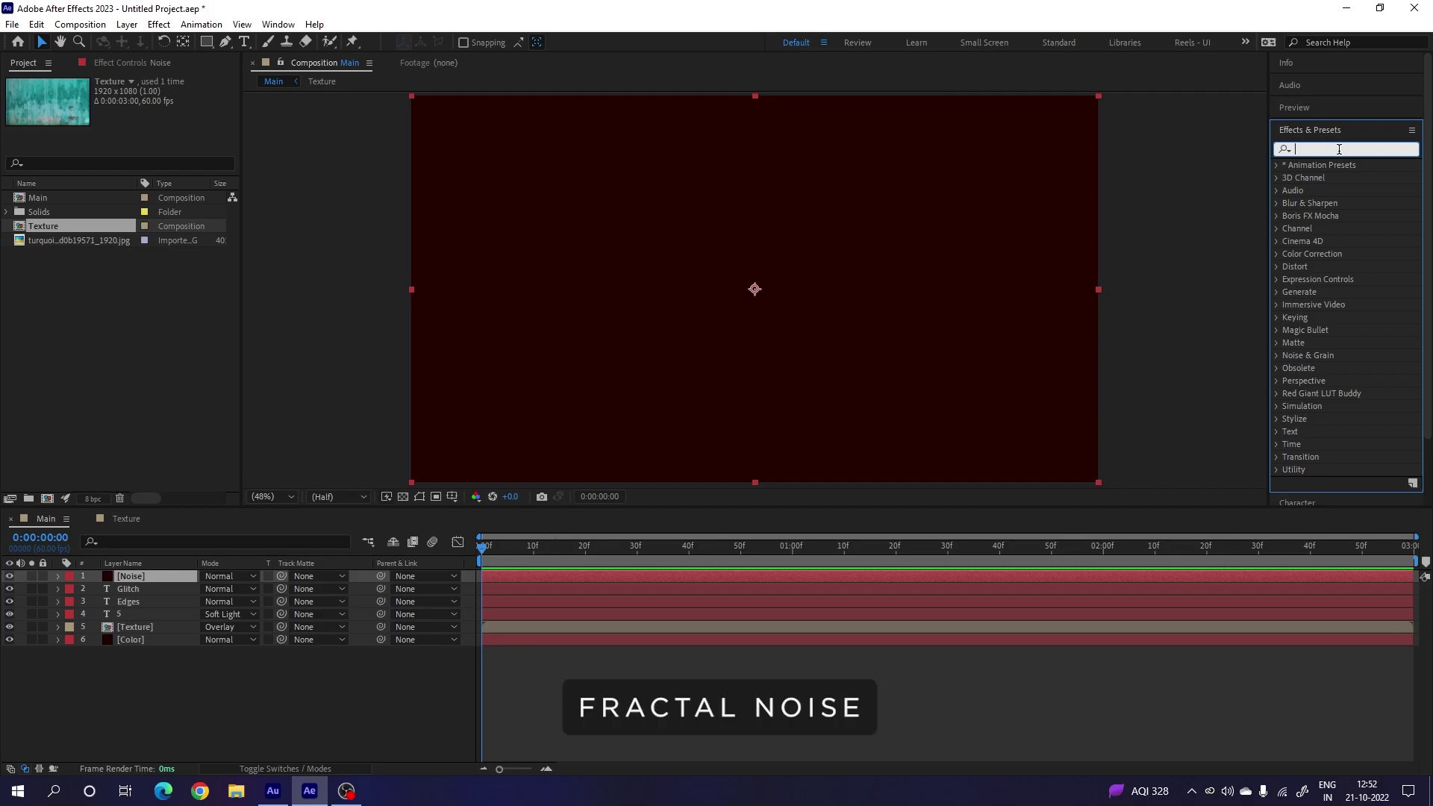
text(frac)
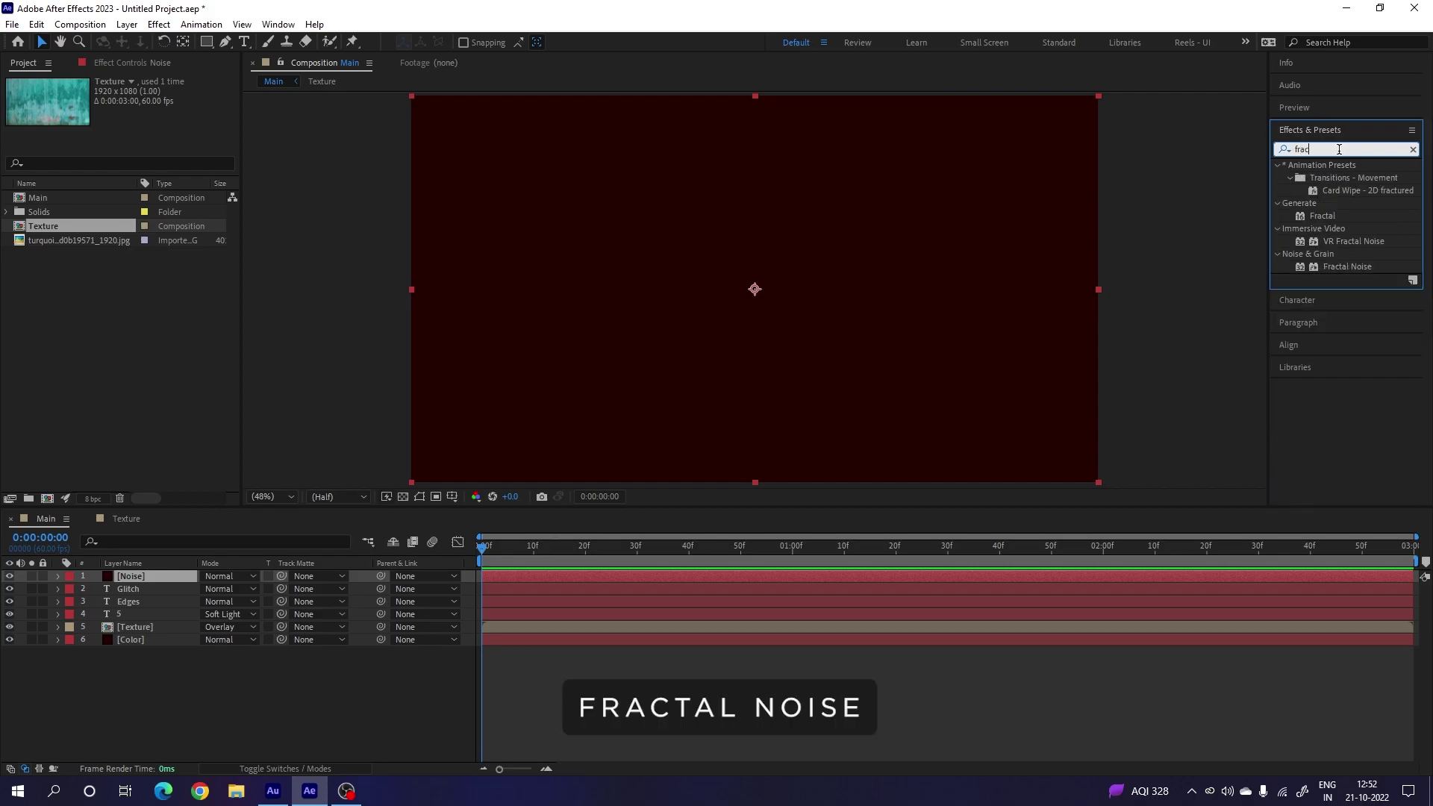
click(1342, 266)
drag(1354, 265, 859, 300)
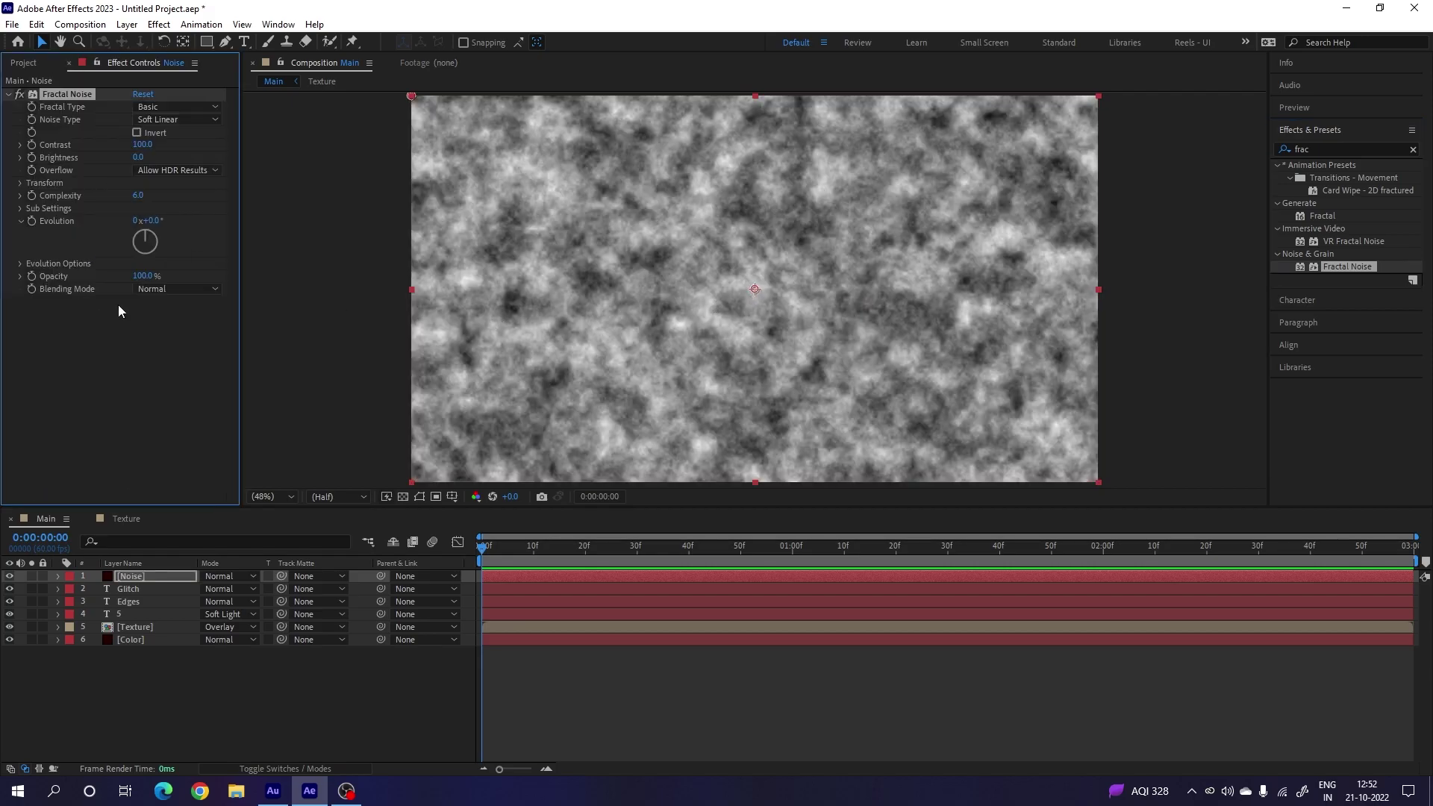
Step: Set the Noise layer's Fractal Noise effect to the Dynamic fractal type and the Block noise type
click(164, 106)
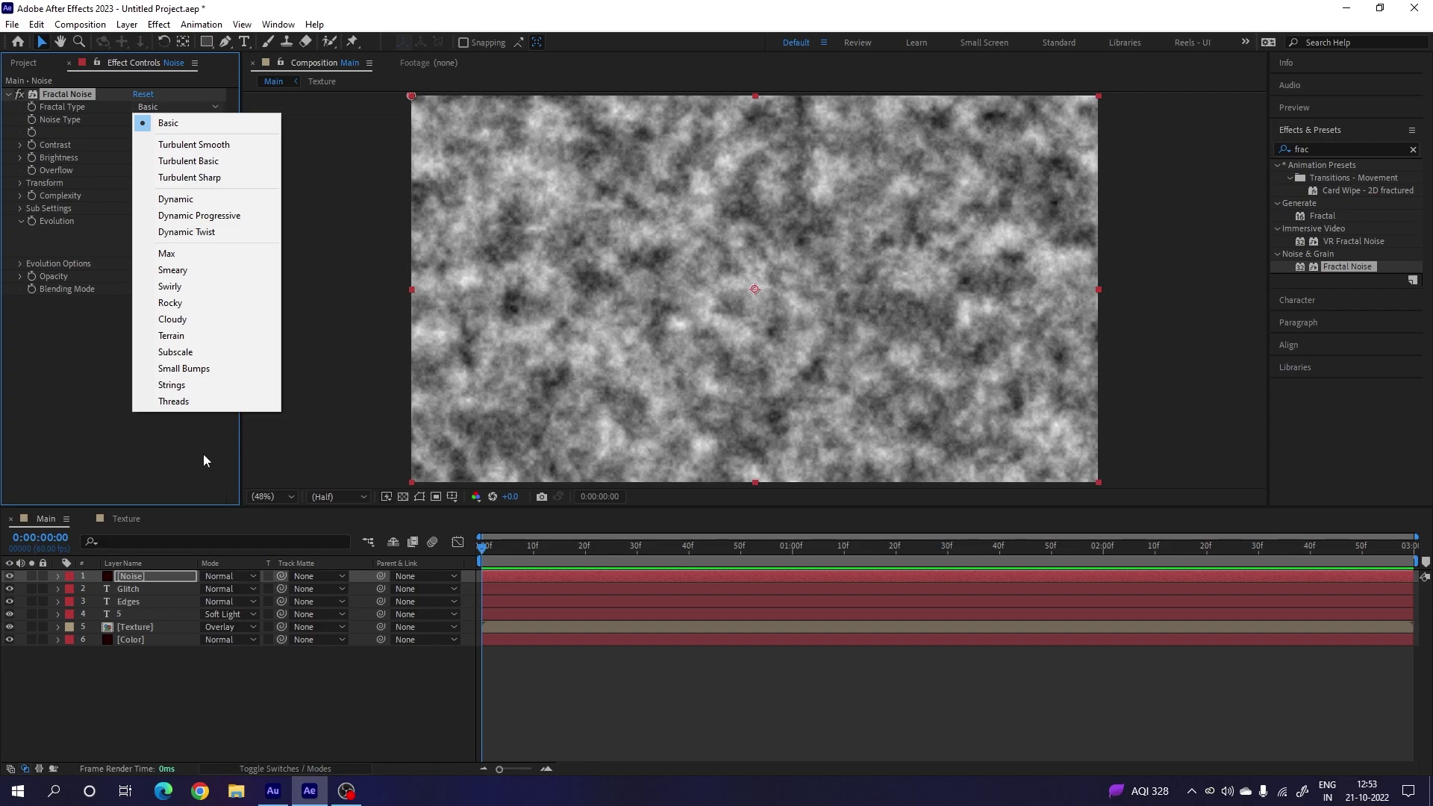
click(192, 198)
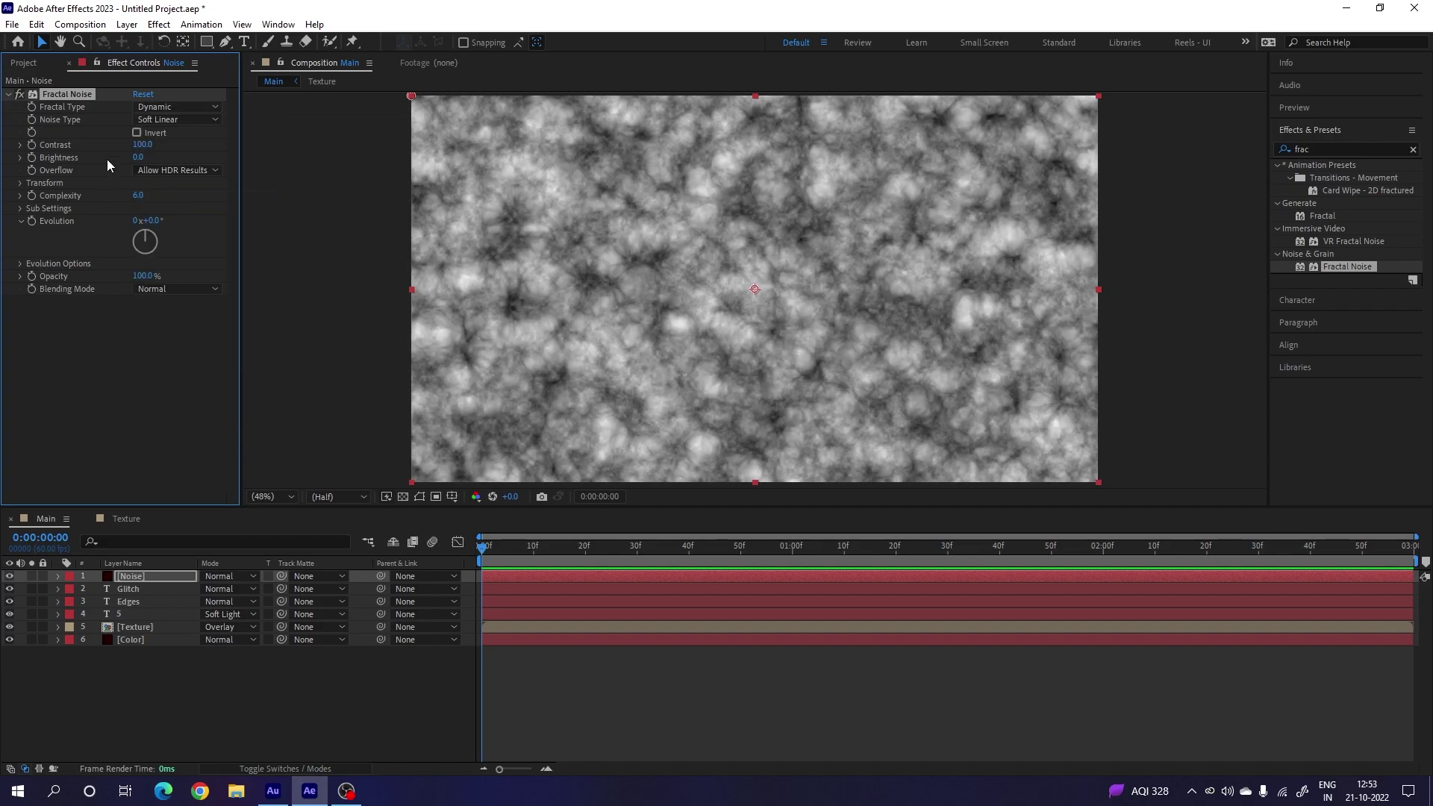
click(170, 119)
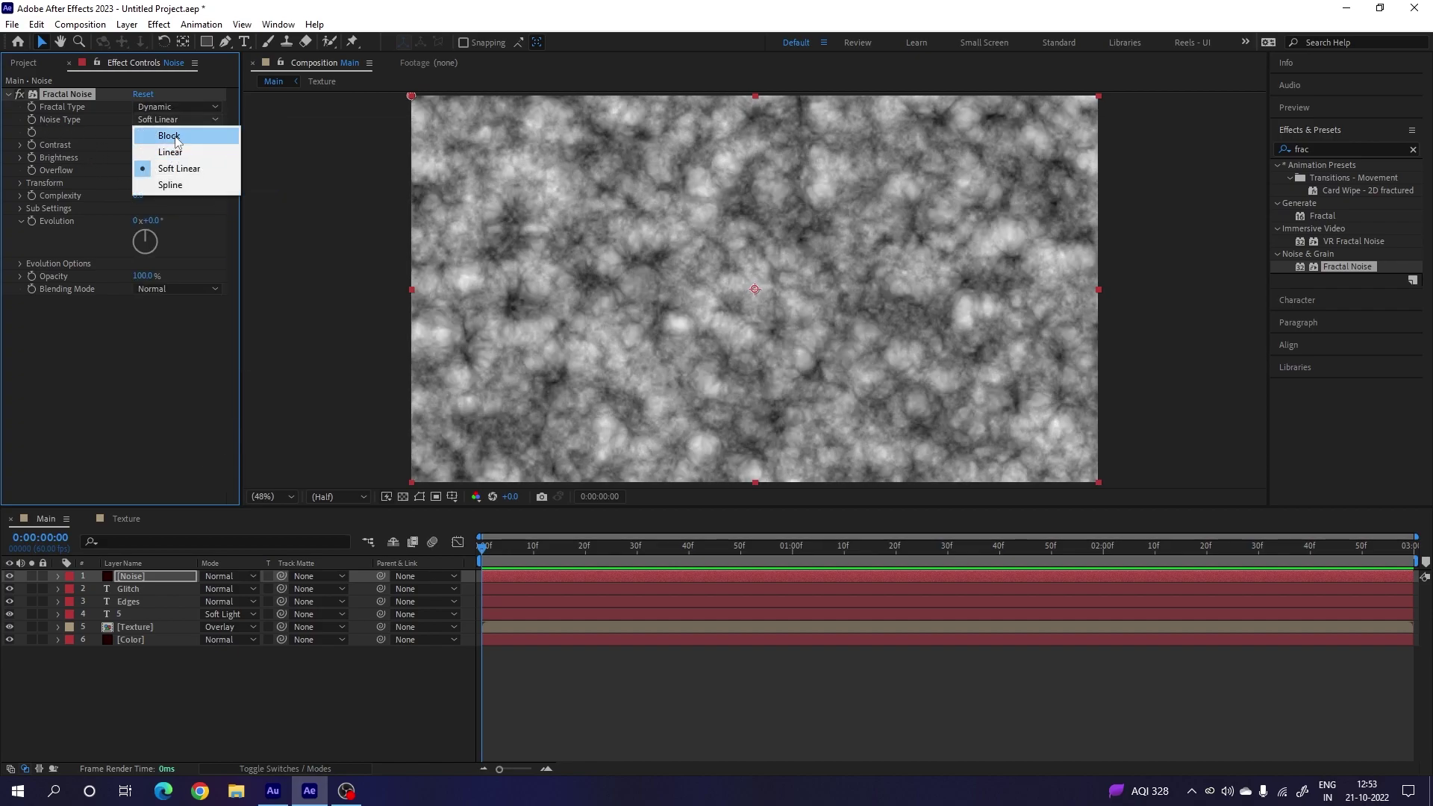
click(162, 134)
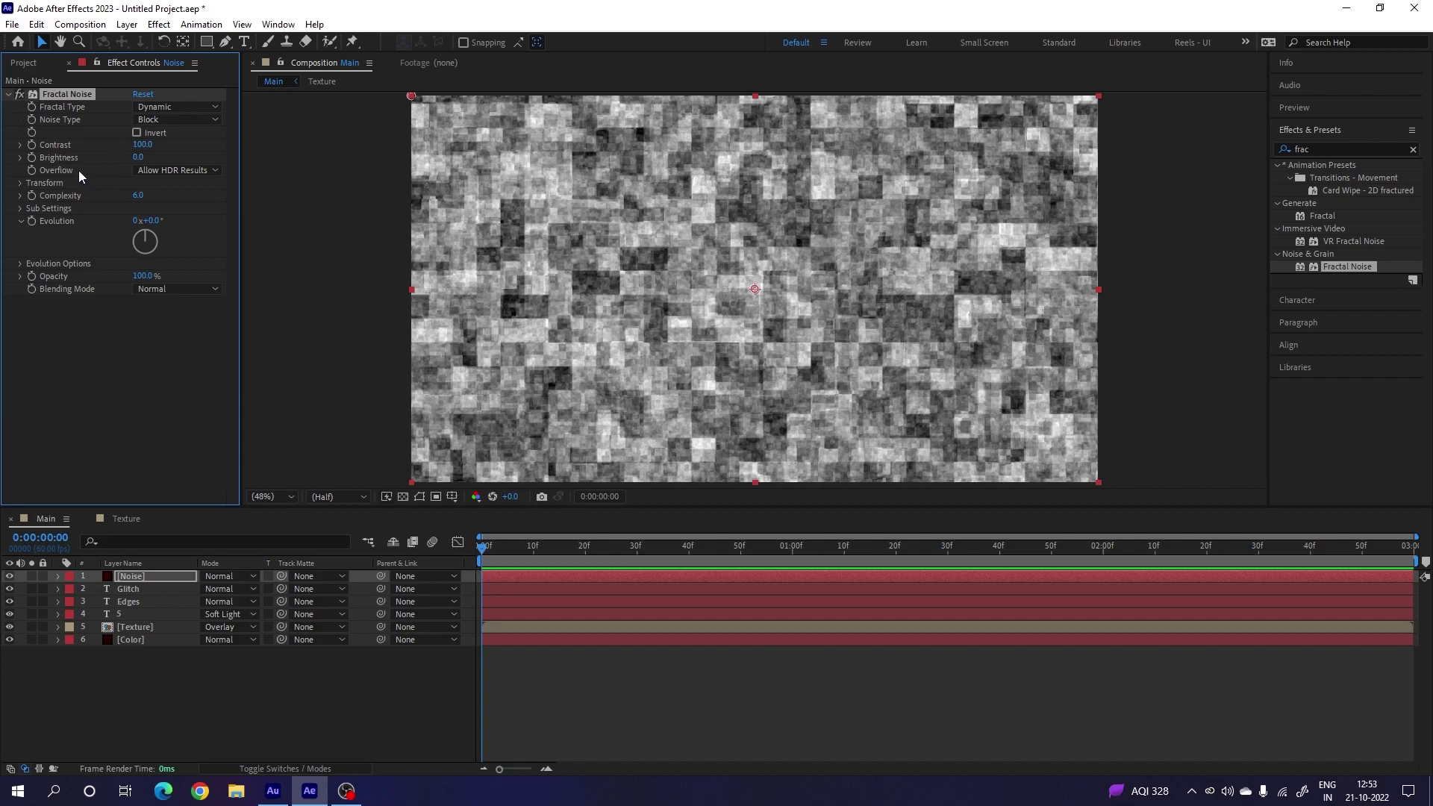
Step: Set the Fractal Noise effect's contrast to 200 and its brightness to -50
click(144, 146)
text(200)
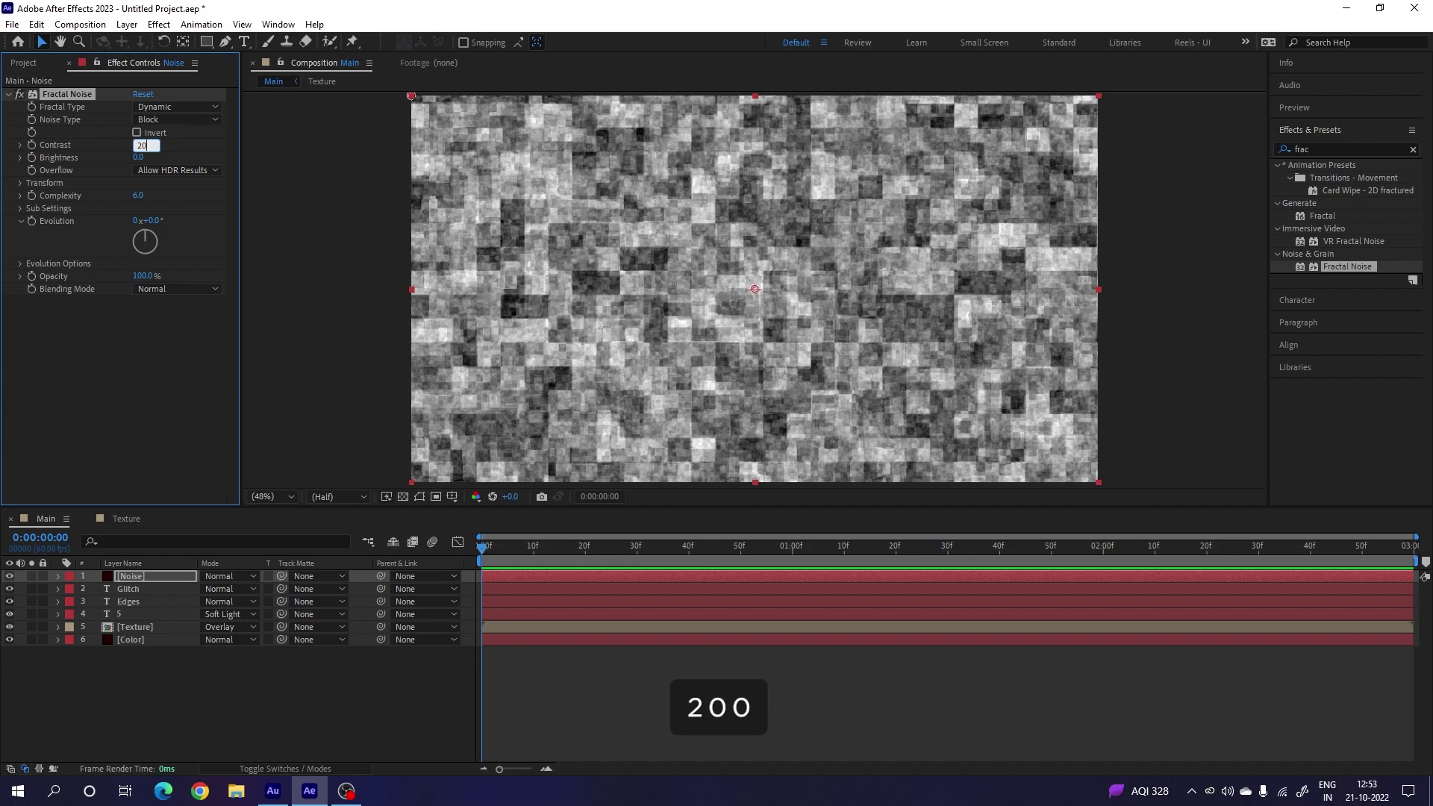
key(Return)
click(138, 157)
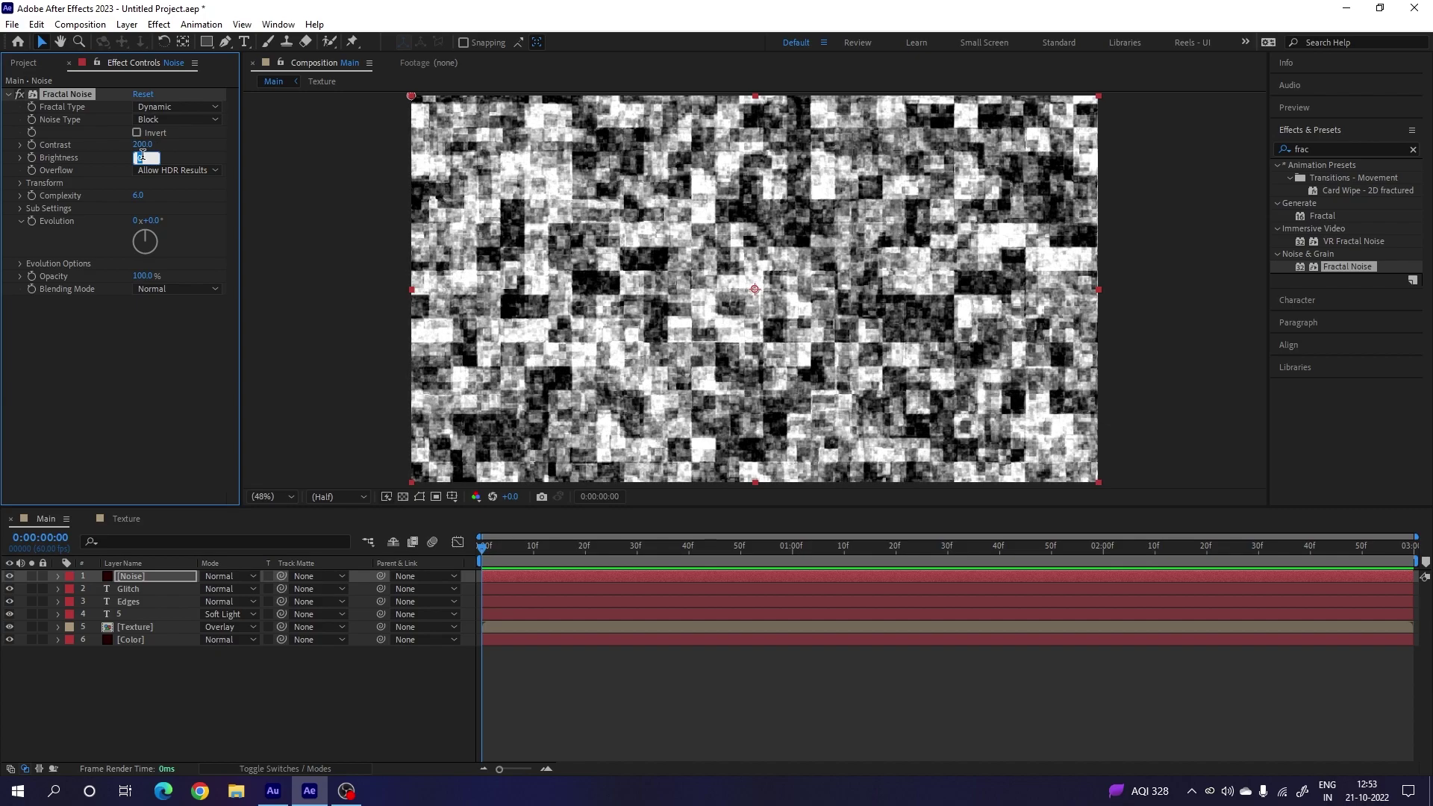
text(-50)
key(Return)
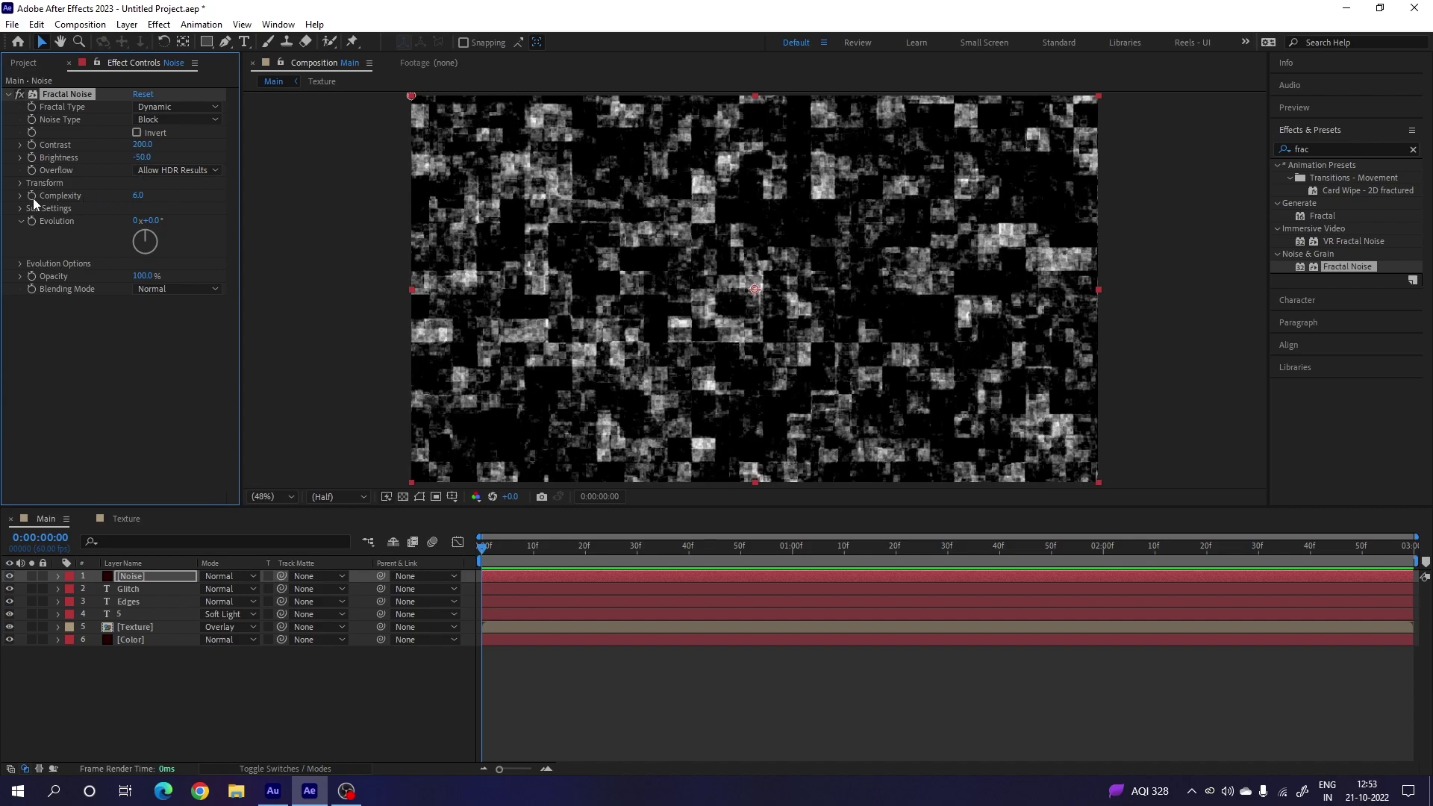
Step: Set the Noise layer's Fractal Noise complexity to 3 and its transform scale to 600
click(137, 195)
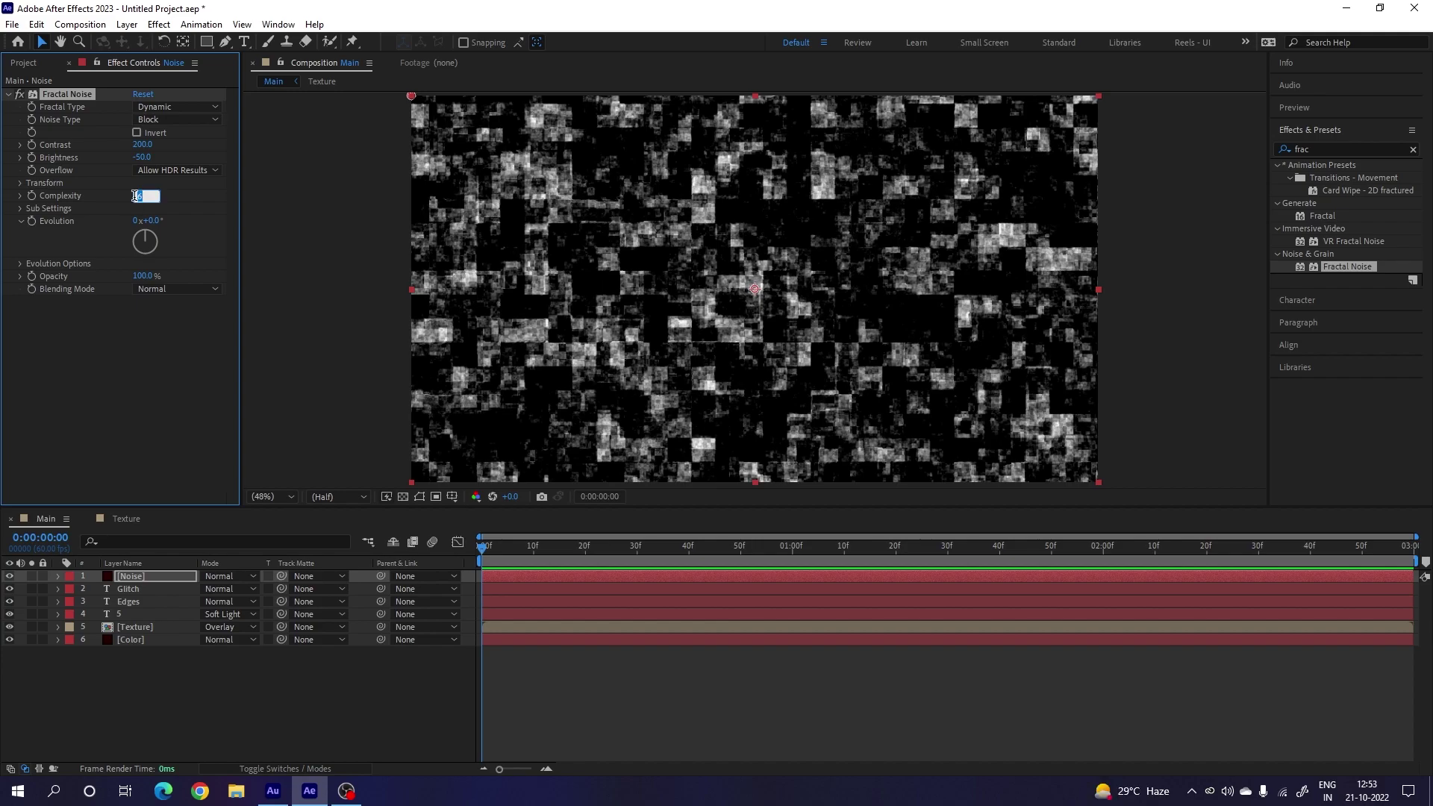
text(3)
key(Return)
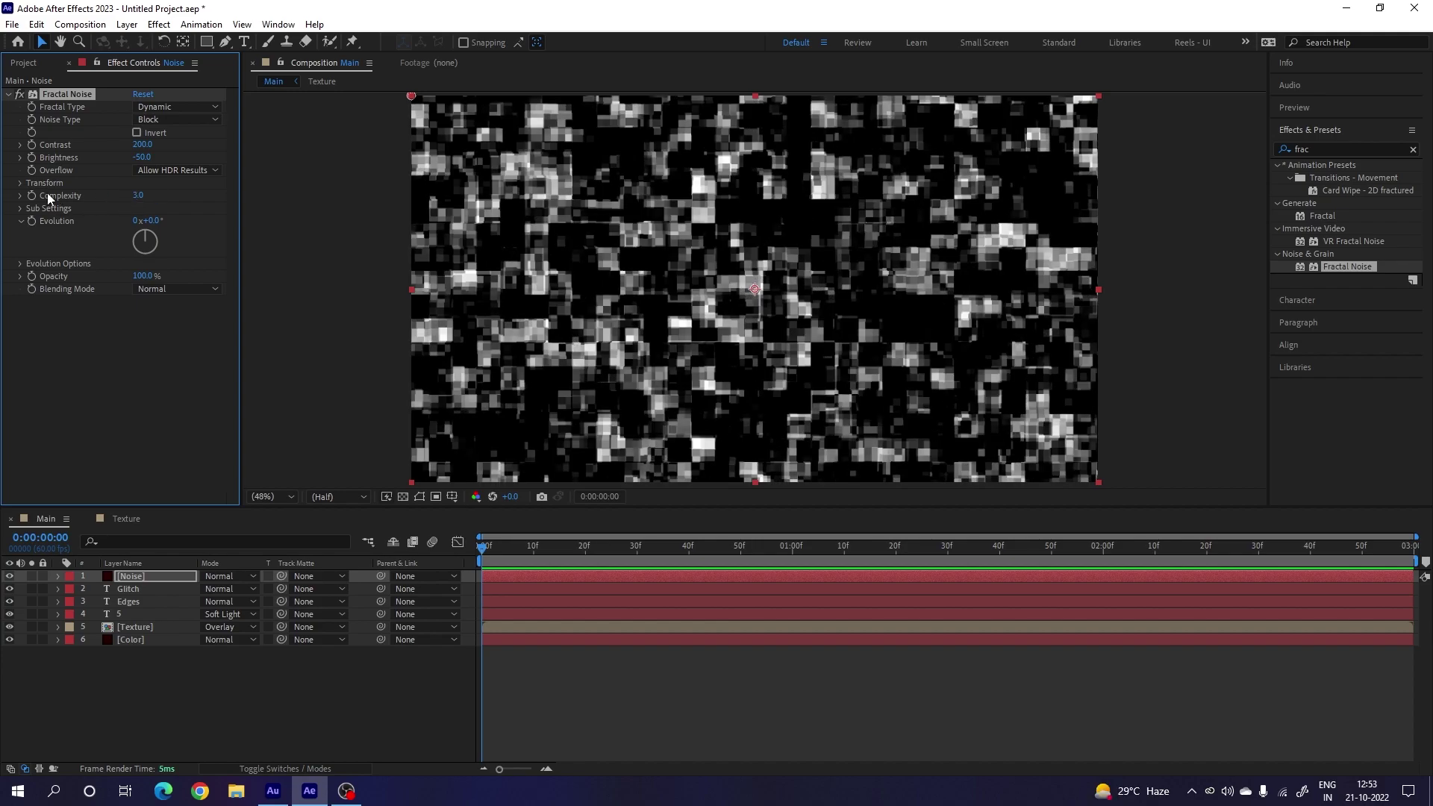
click(21, 183)
click(142, 221)
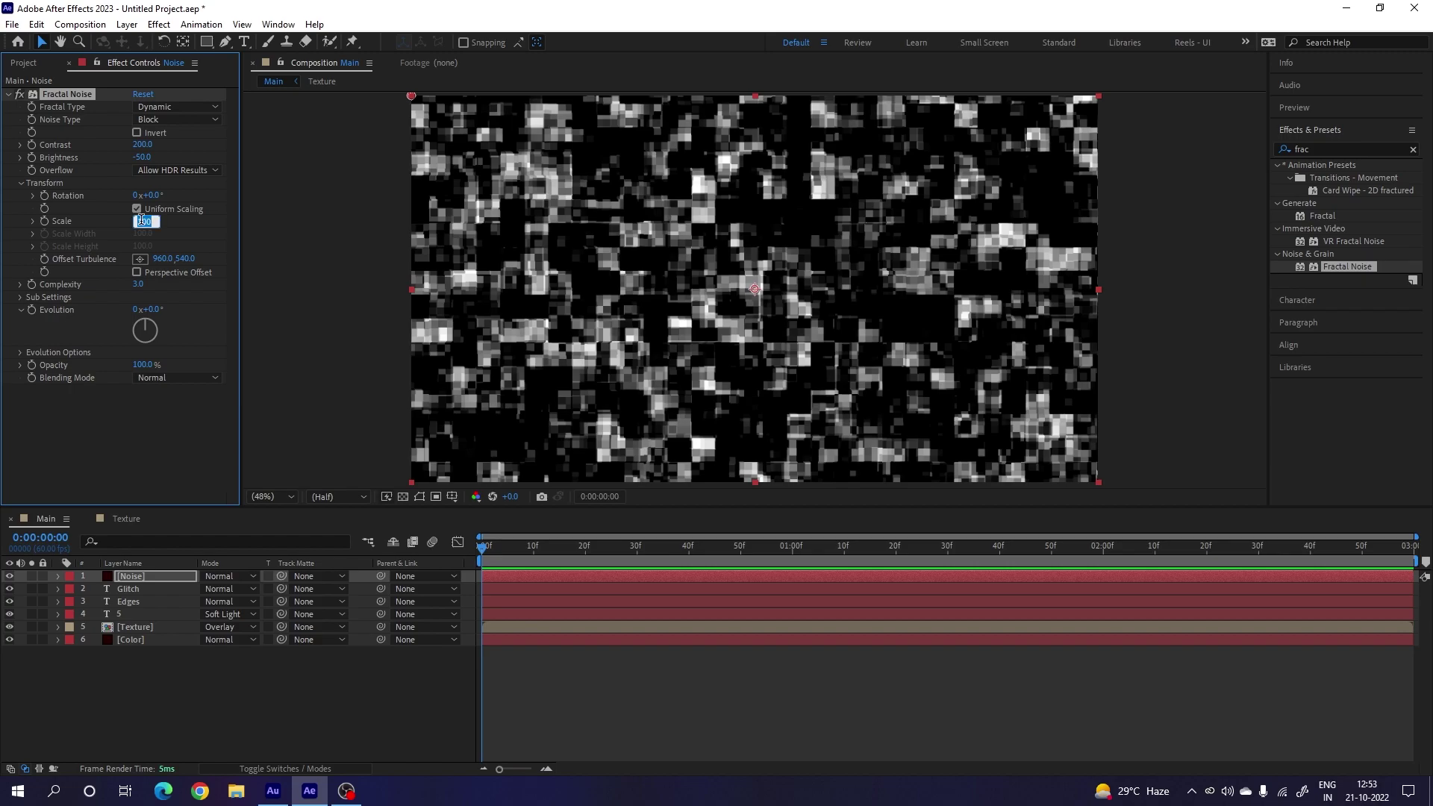
text(600)
key(Return)
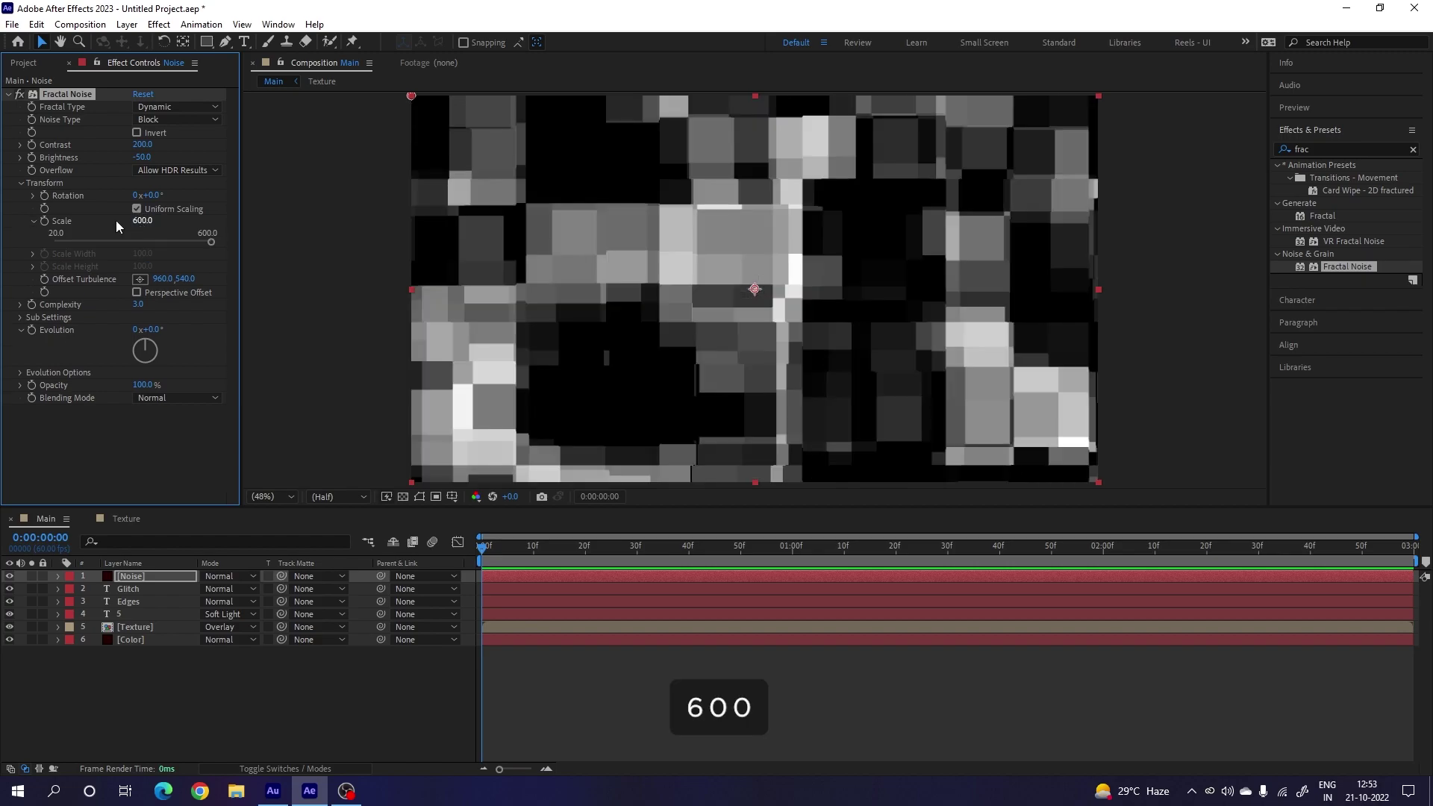
click(21, 183)
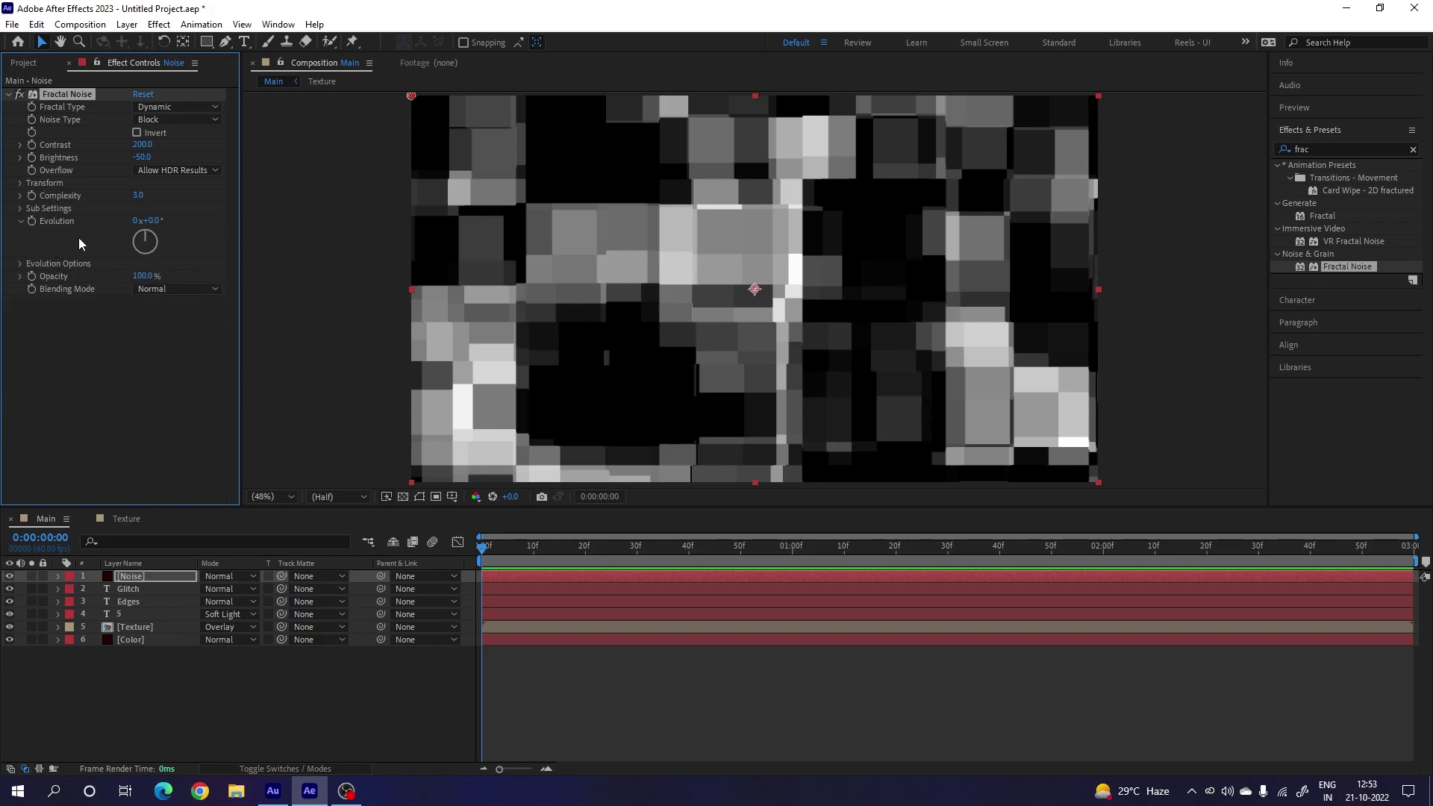
Step: Animate the Fractal Noise evolution with the expression time*250 and preview the moving blocks
key(alt)
alt+click(33, 222)
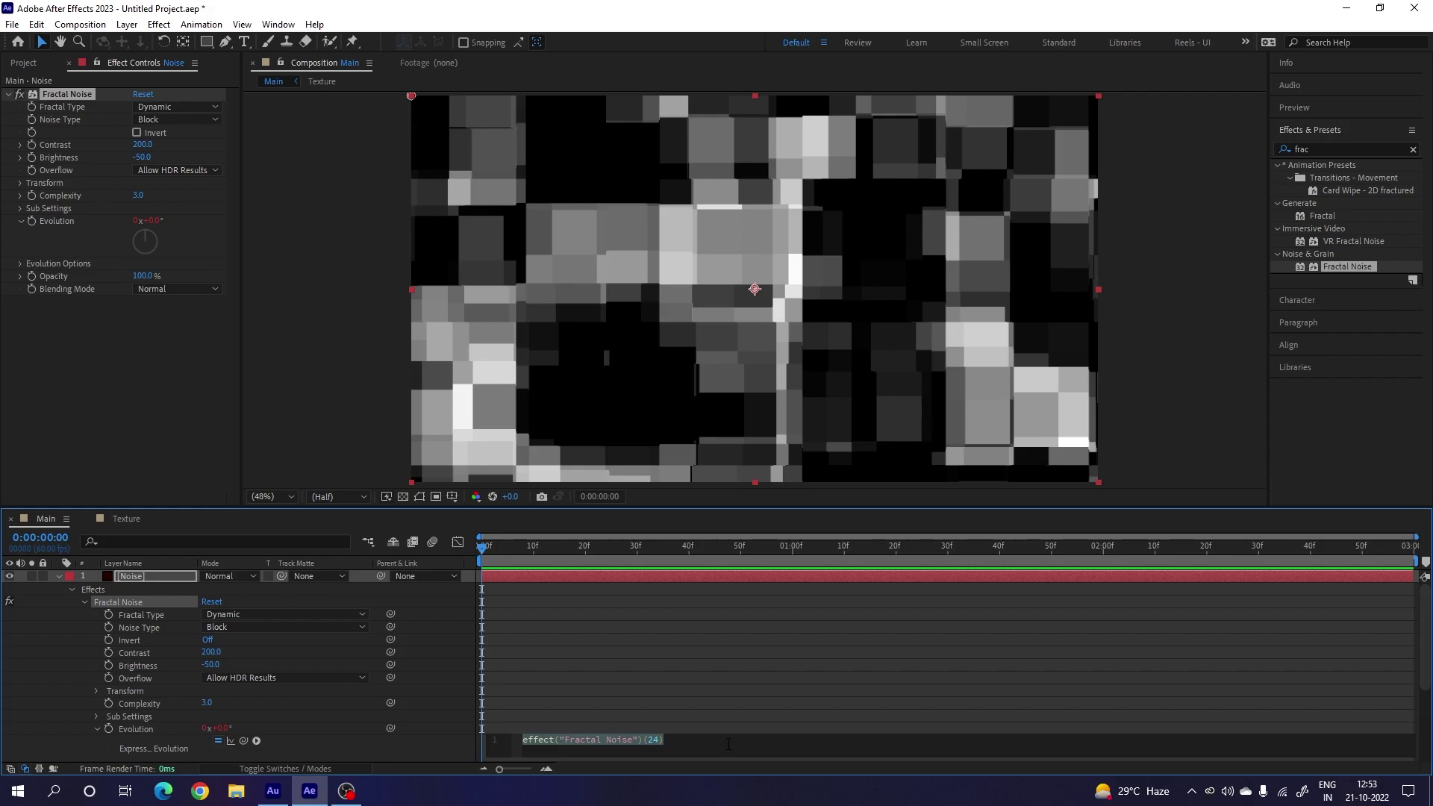
text(t)
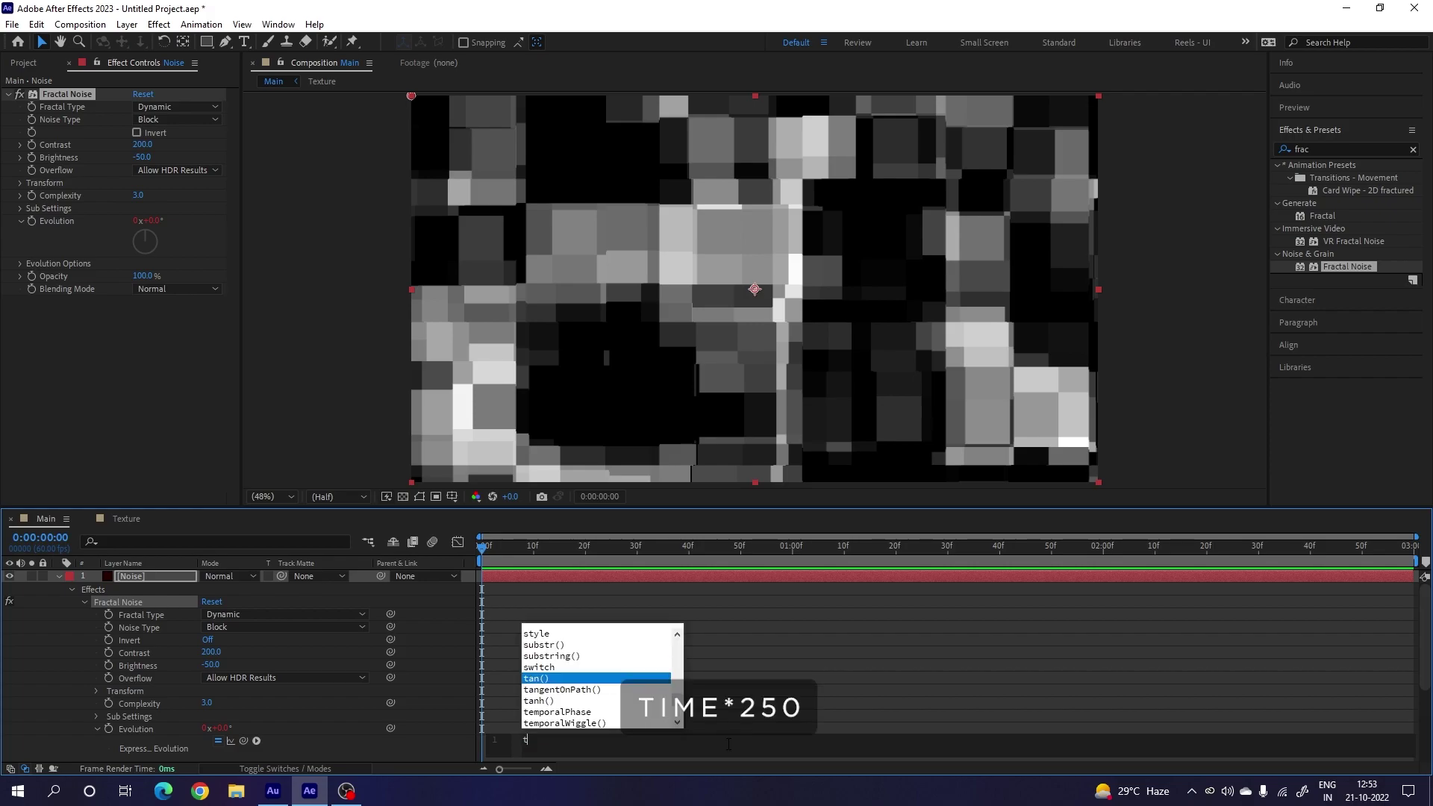
text(ime*250)
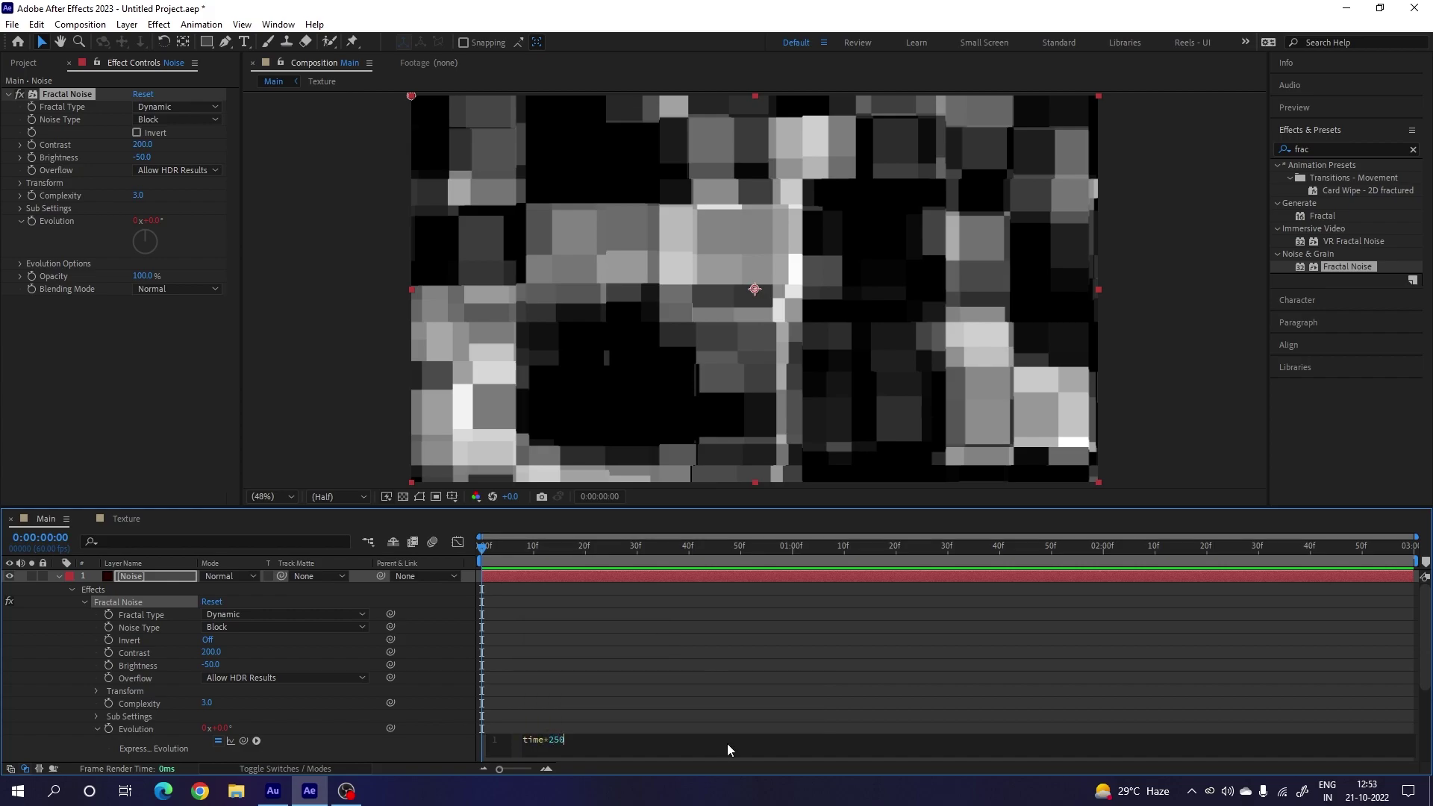
key(KP_Enter)
drag(526, 557, 479, 557)
click(58, 576)
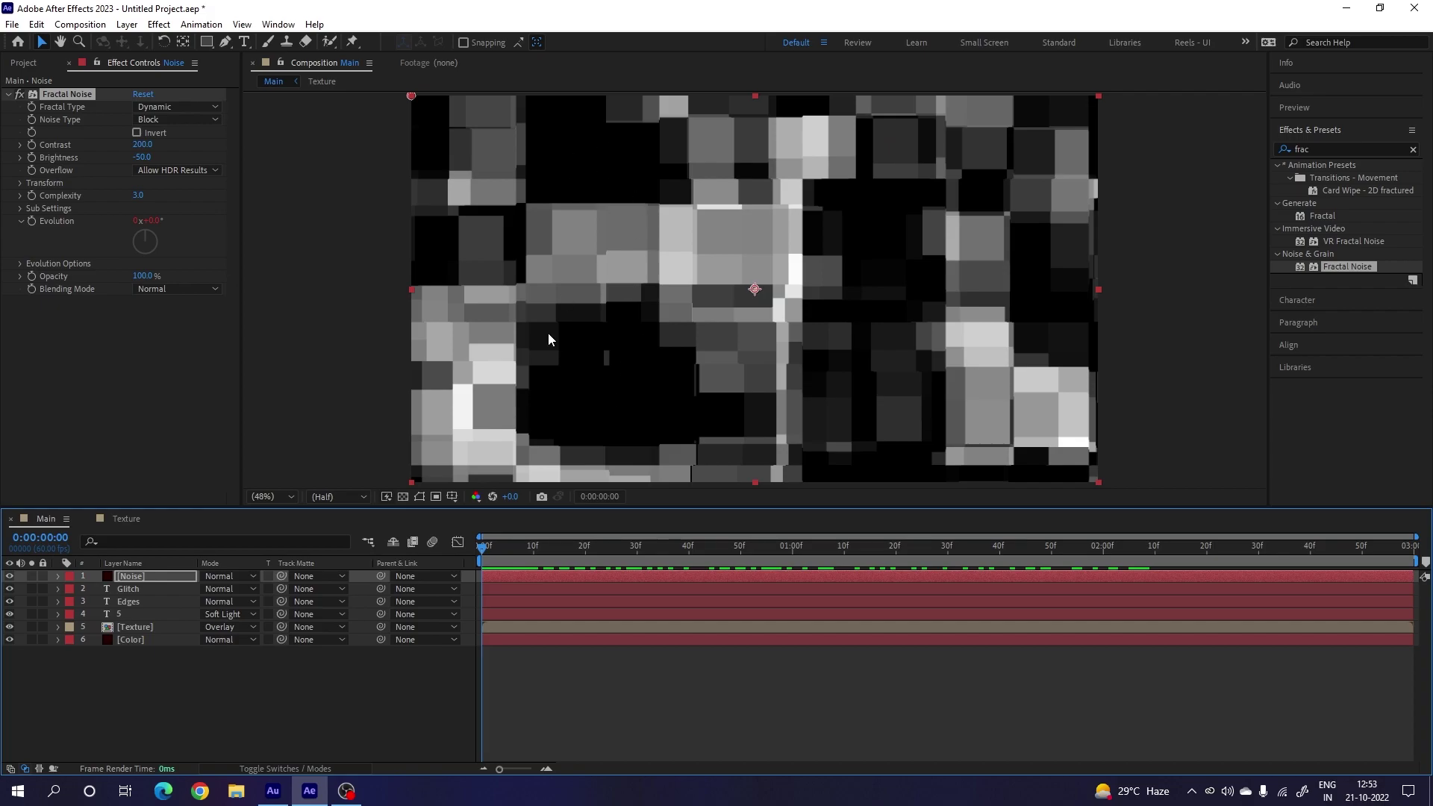
click(8, 96)
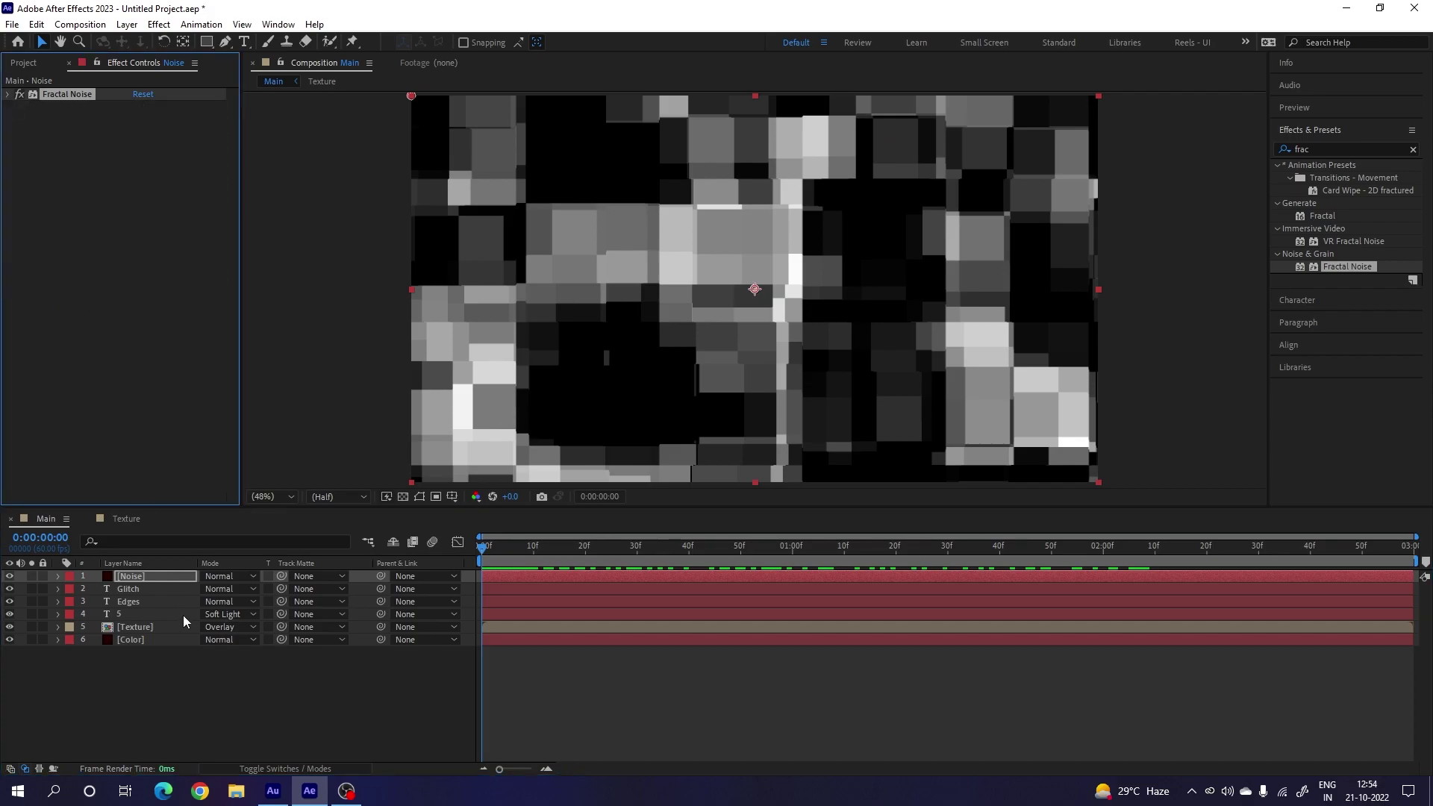
Step: Apply the Luma Key effect to the Noise layer and set its threshold to 15, keying out the darker areas
click(149, 579)
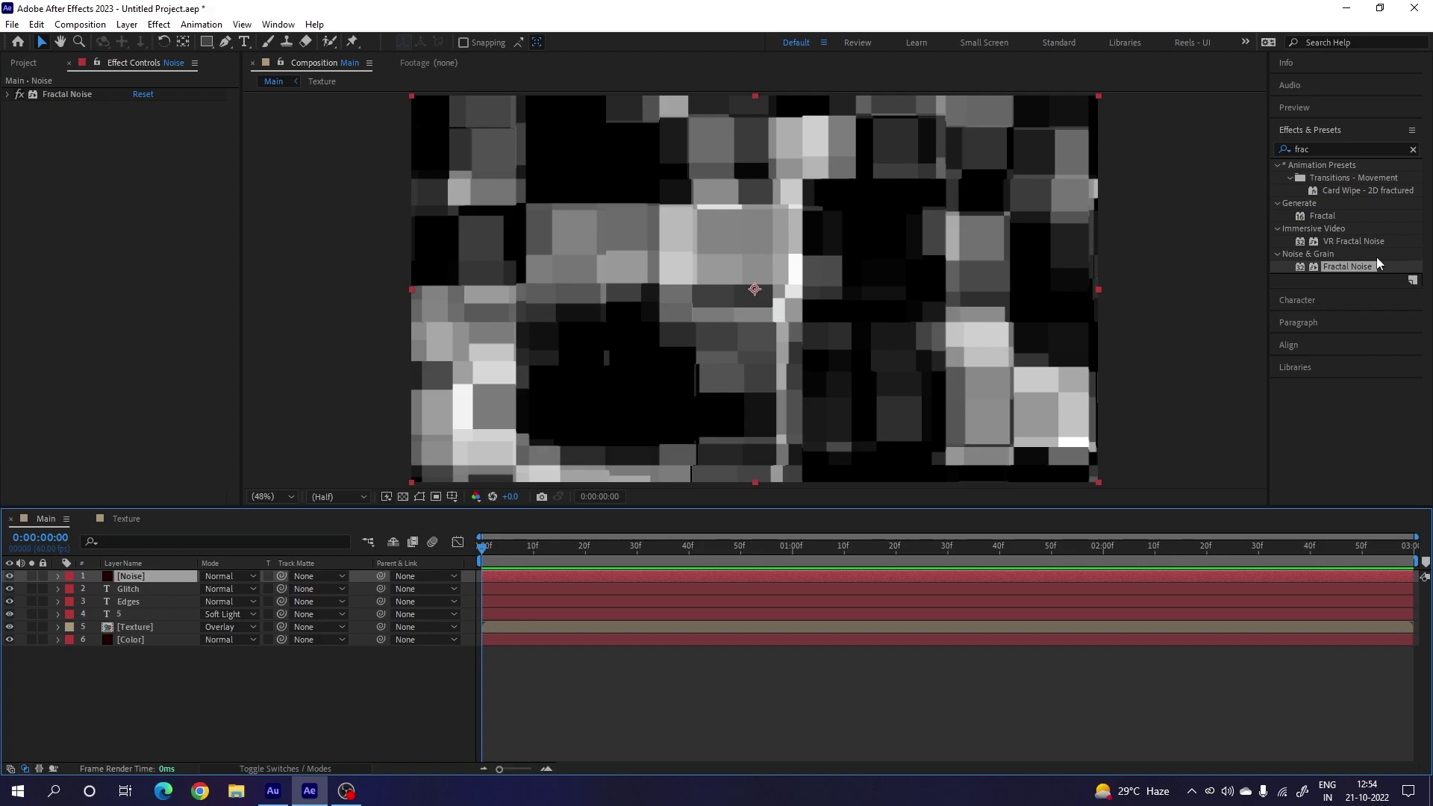
click(1413, 150)
text(luma)
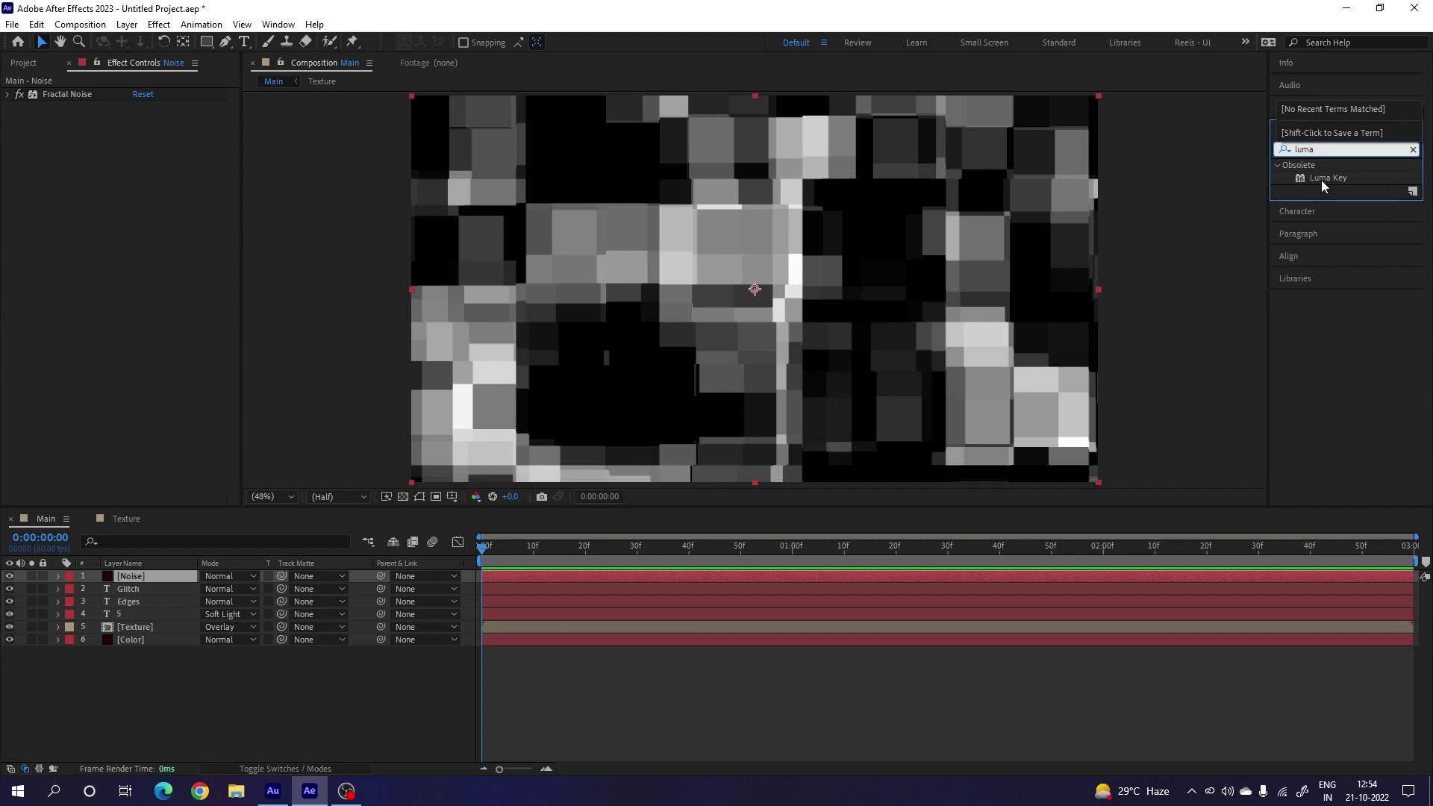
drag(1327, 180, 132, 576)
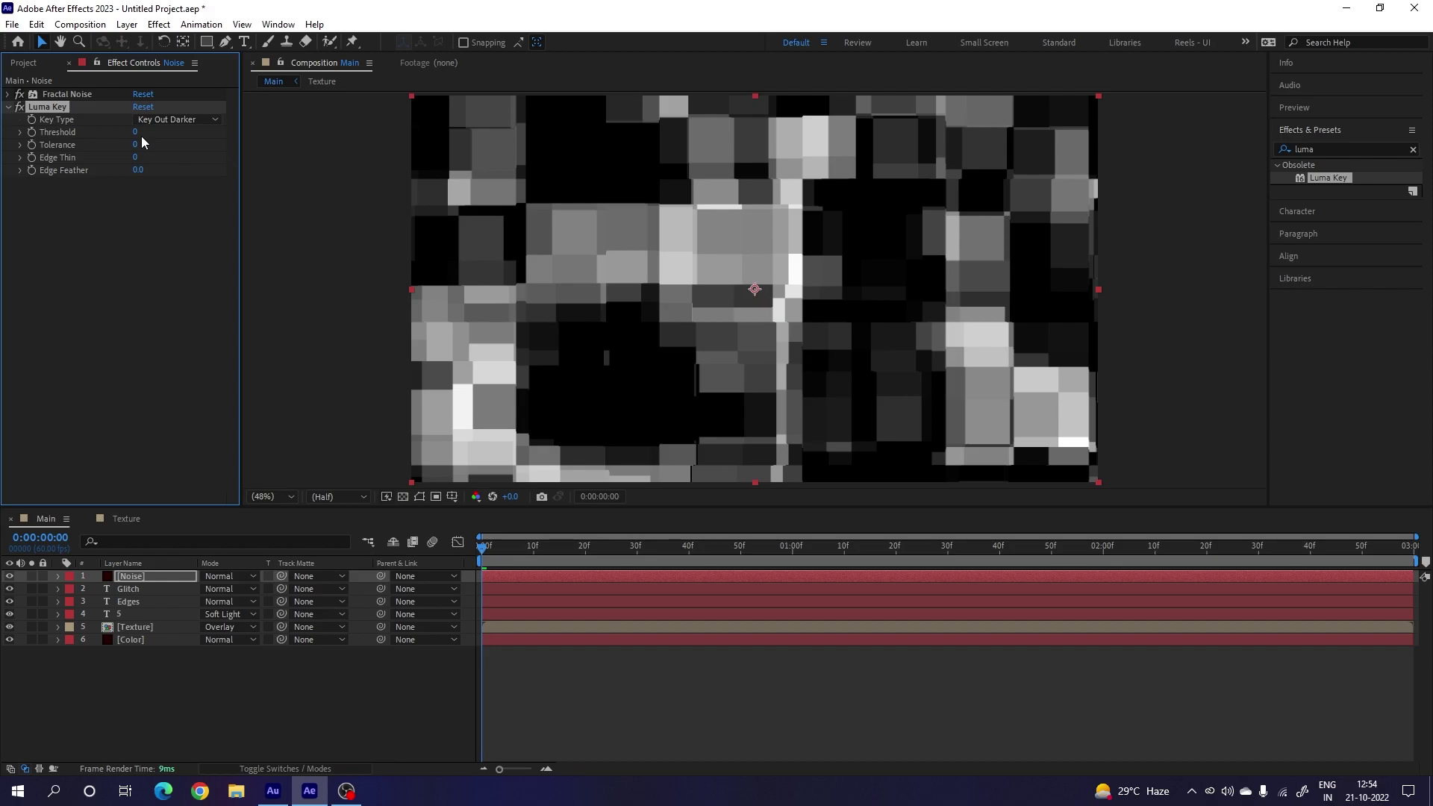
text(15)
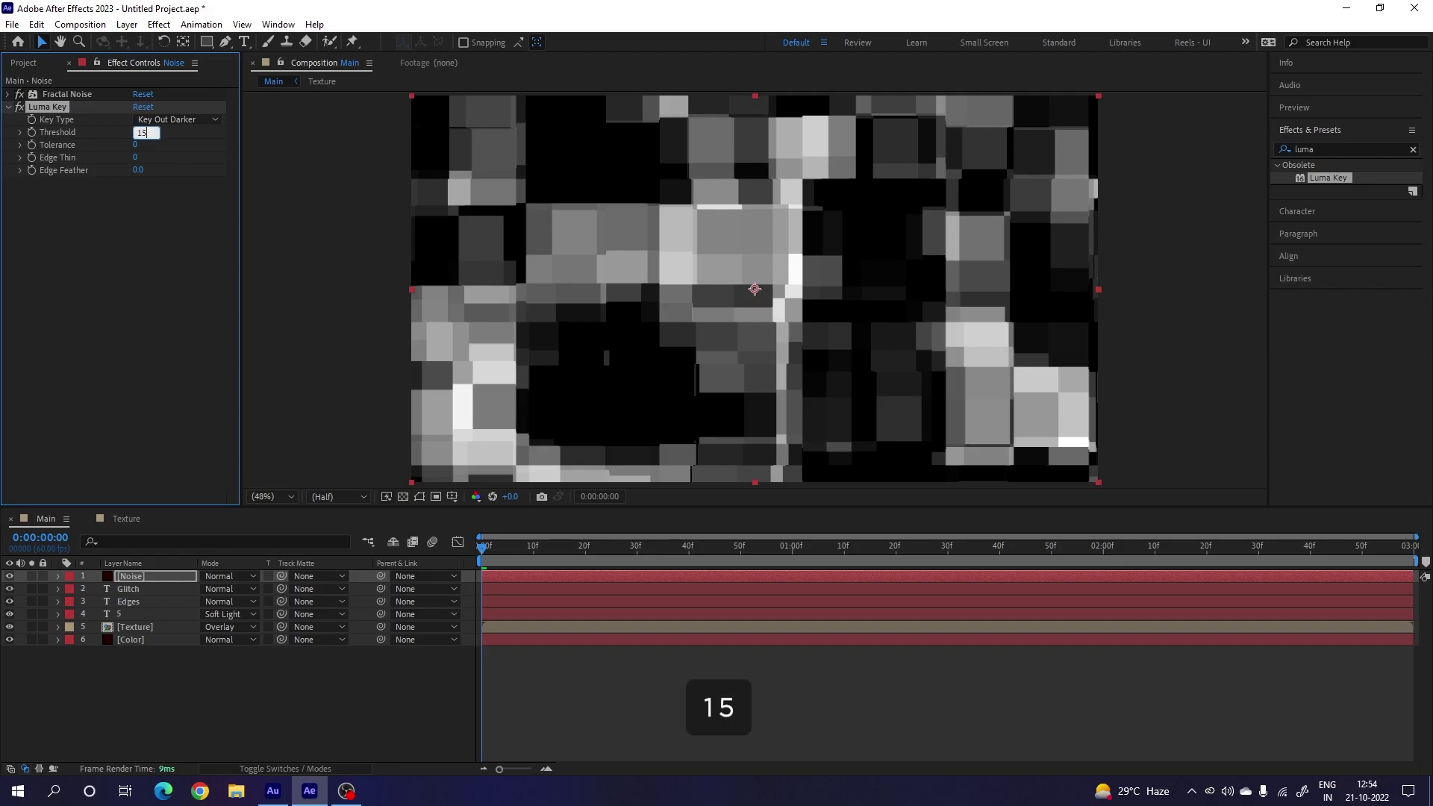
key(Return)
drag(664, 549, 911, 568)
click(9, 107)
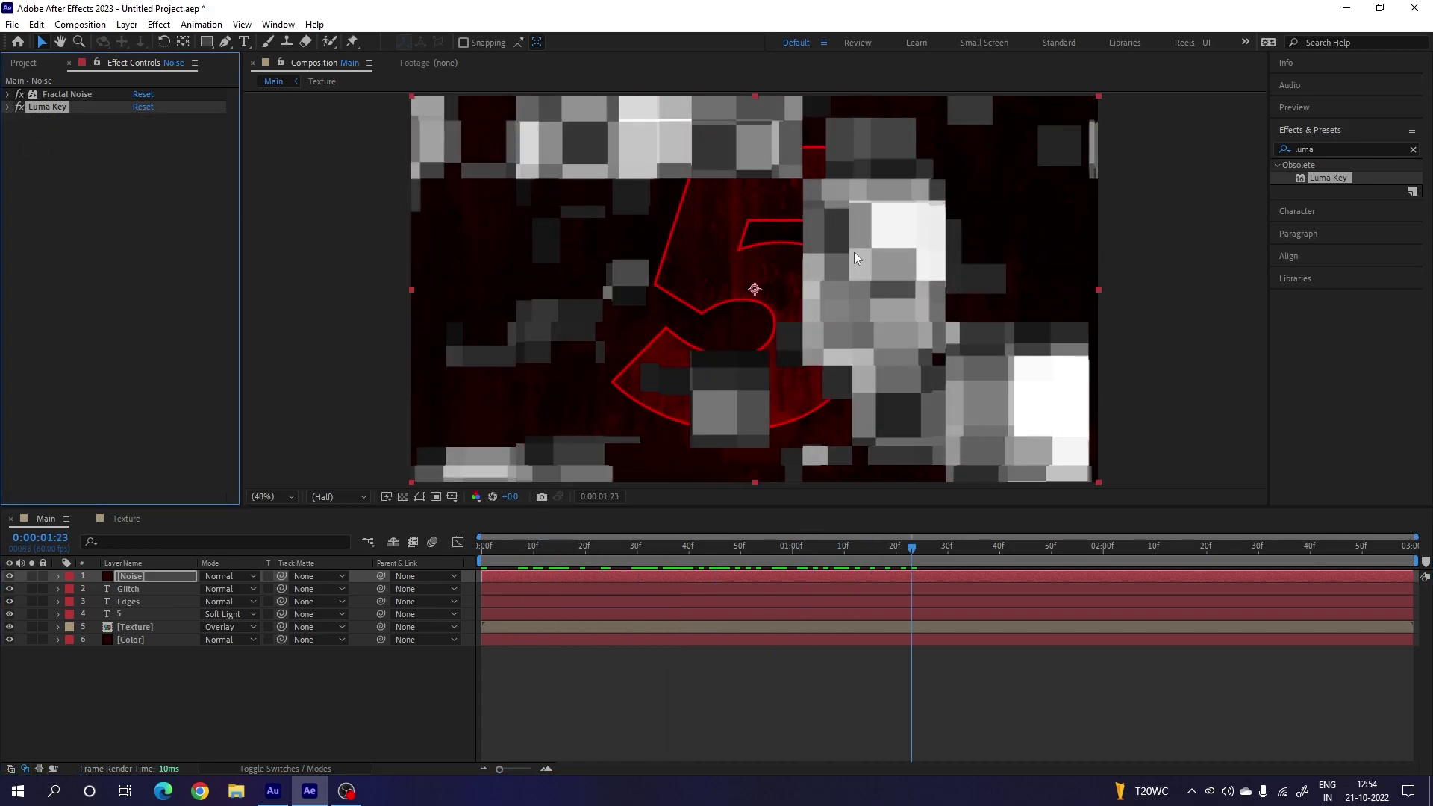
Step: Find the Hue/Saturation effect and apply it to the Noise layer below Luma Key
click(1413, 149)
text(hue)
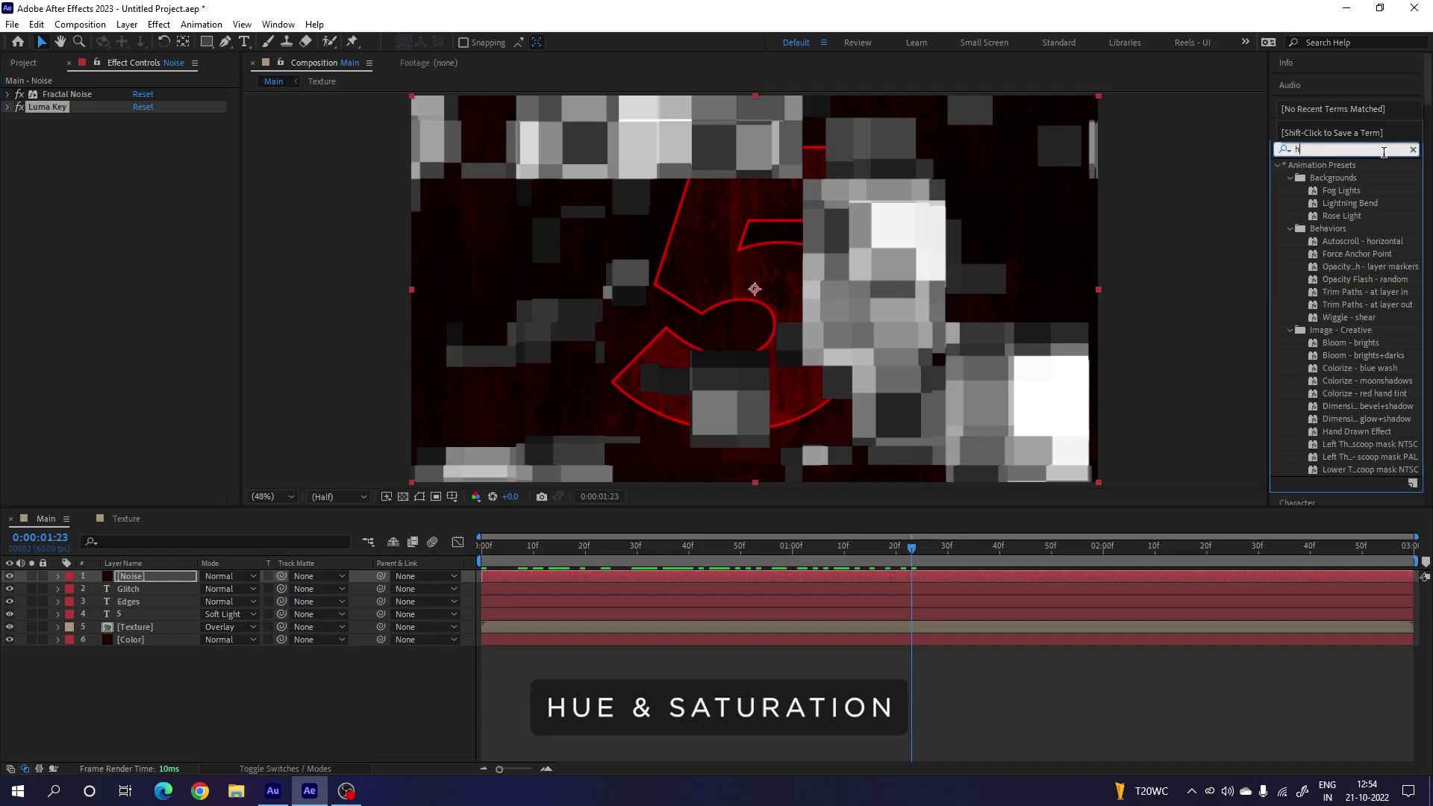
click(1345, 231)
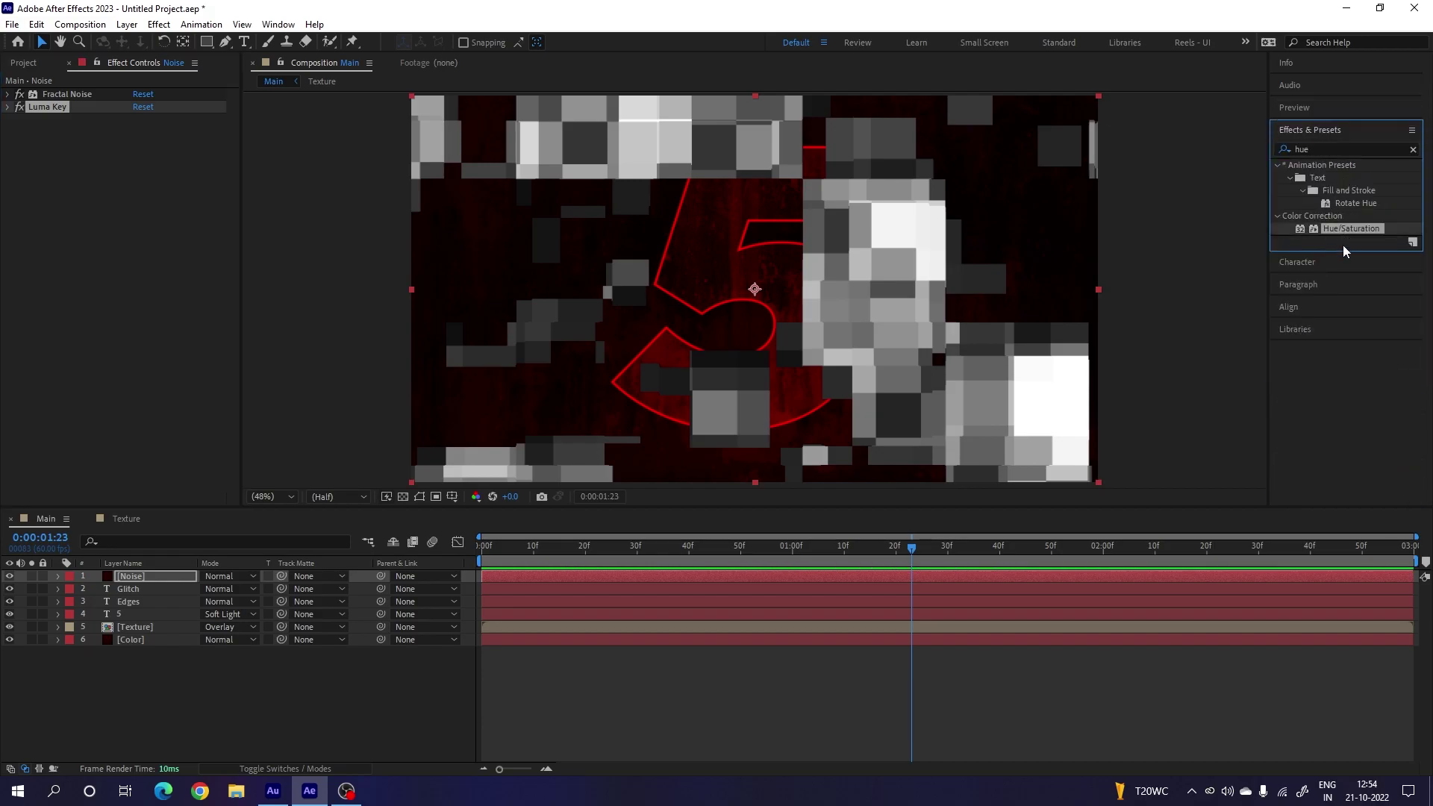
drag(1347, 231, 112, 113)
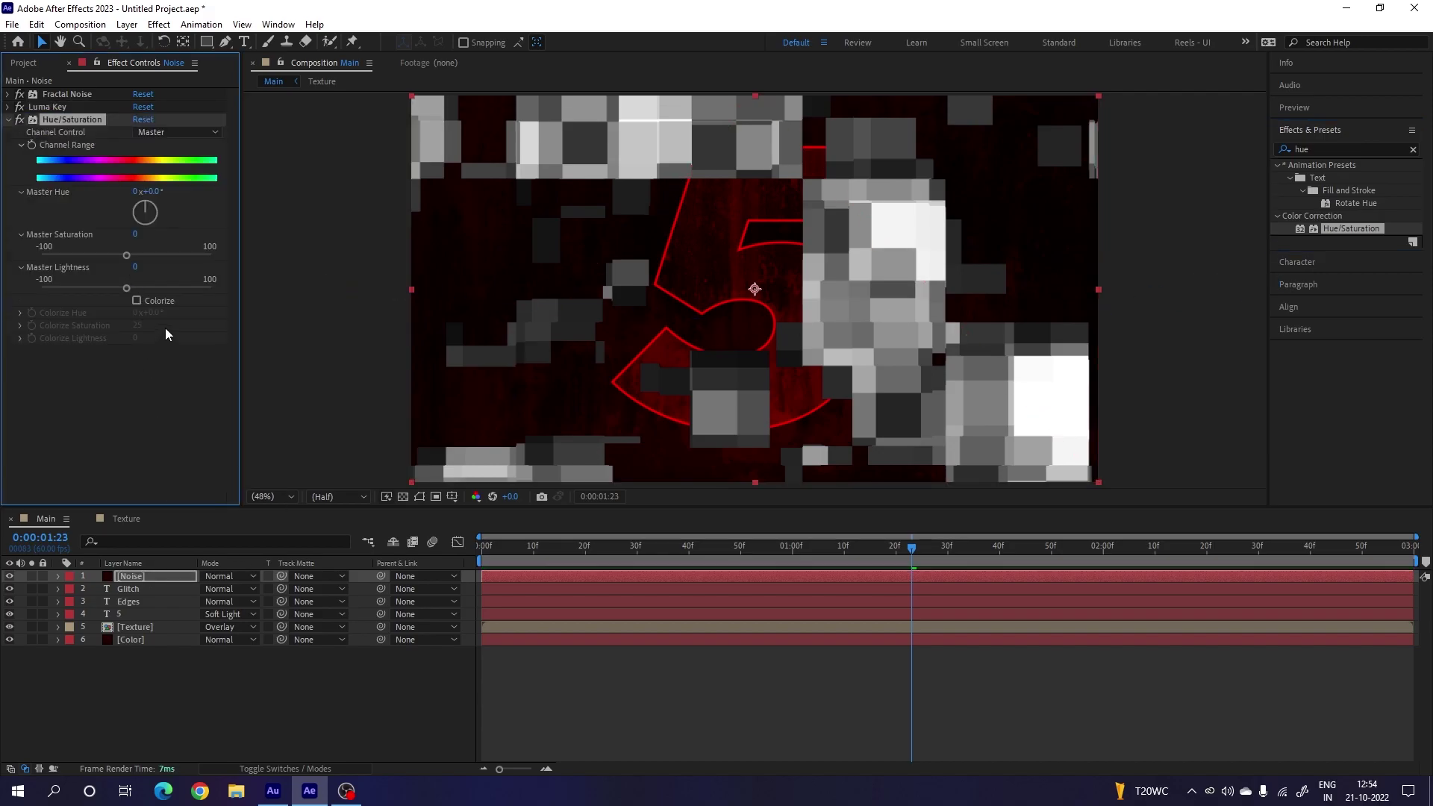
Step: Colorize the Noise layer through Hue/Saturation with a colorize saturation of 100 and a colorize hue of -21°
click(138, 301)
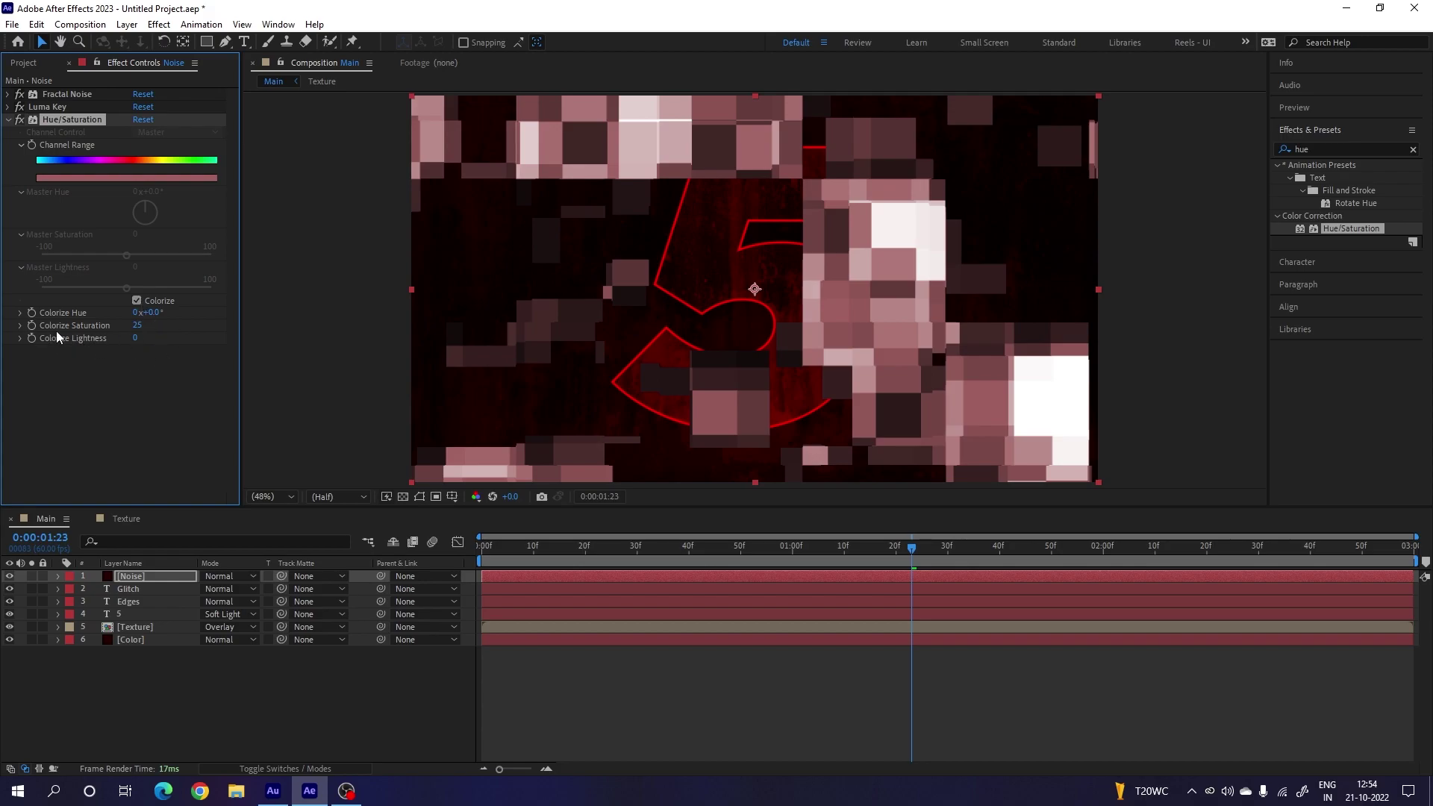
drag(136, 326, 209, 329)
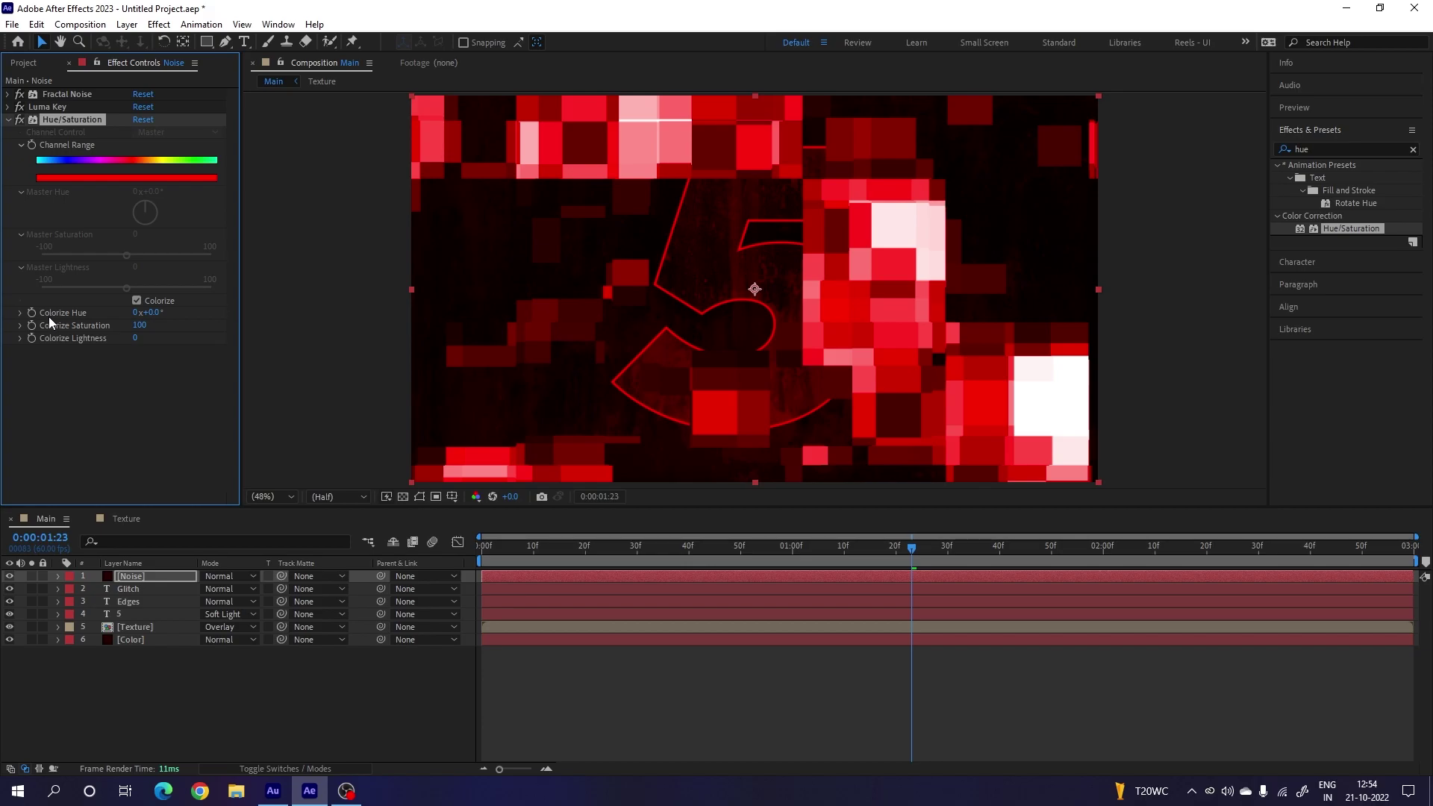
drag(147, 313, 136, 314)
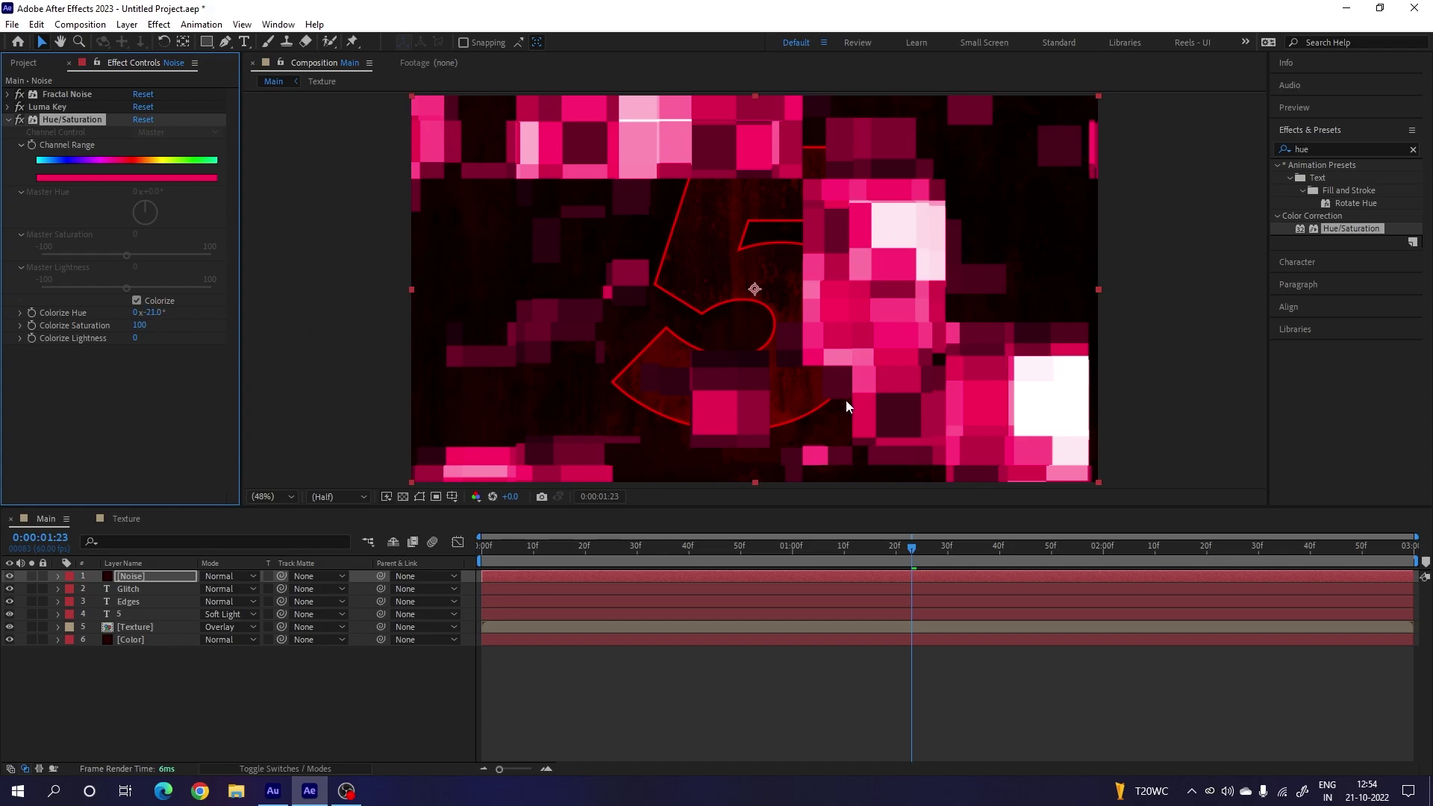
Step: Move the Glitch layer above the Noise layer and use it as the Noise layer's track matte
click(98, 591)
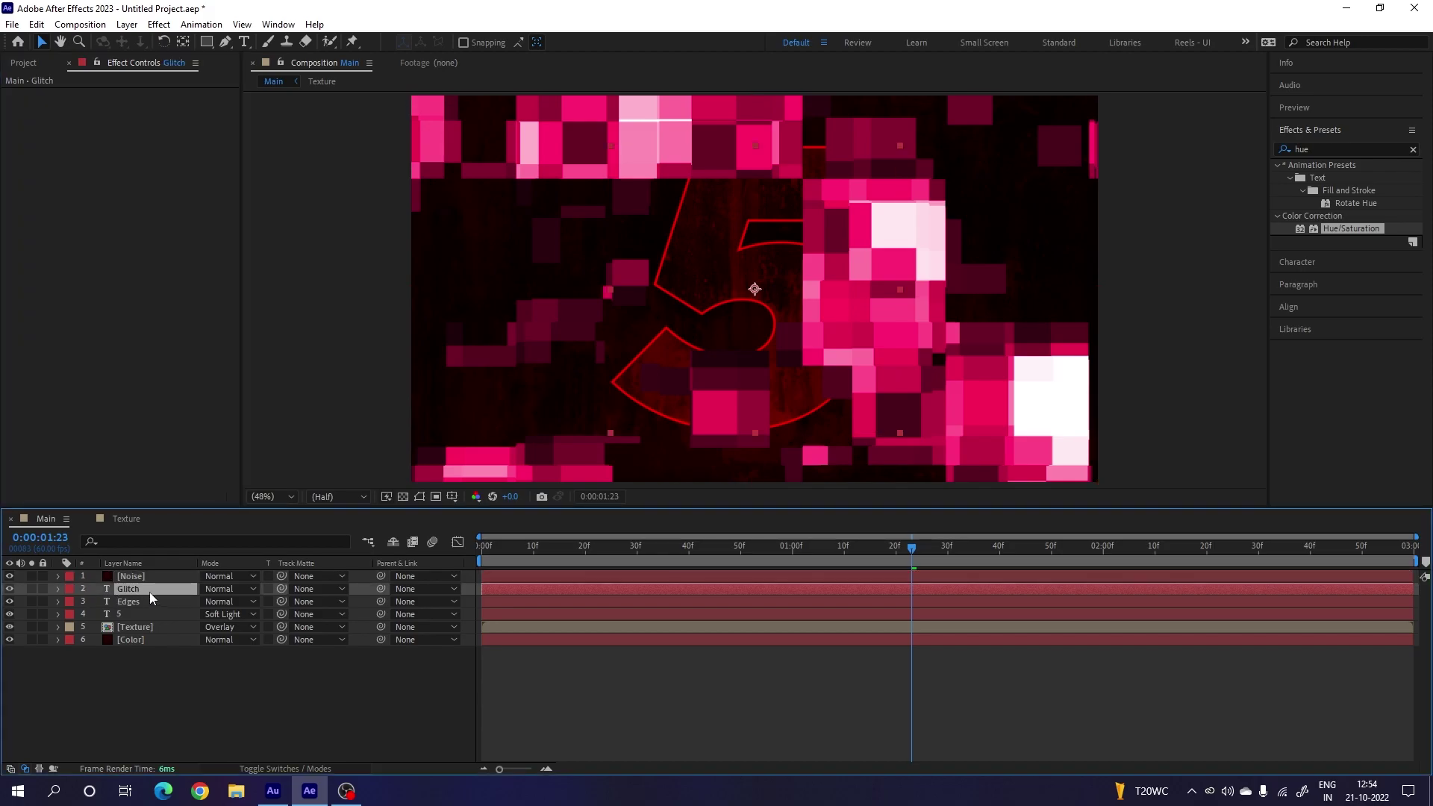
drag(157, 590, 161, 578)
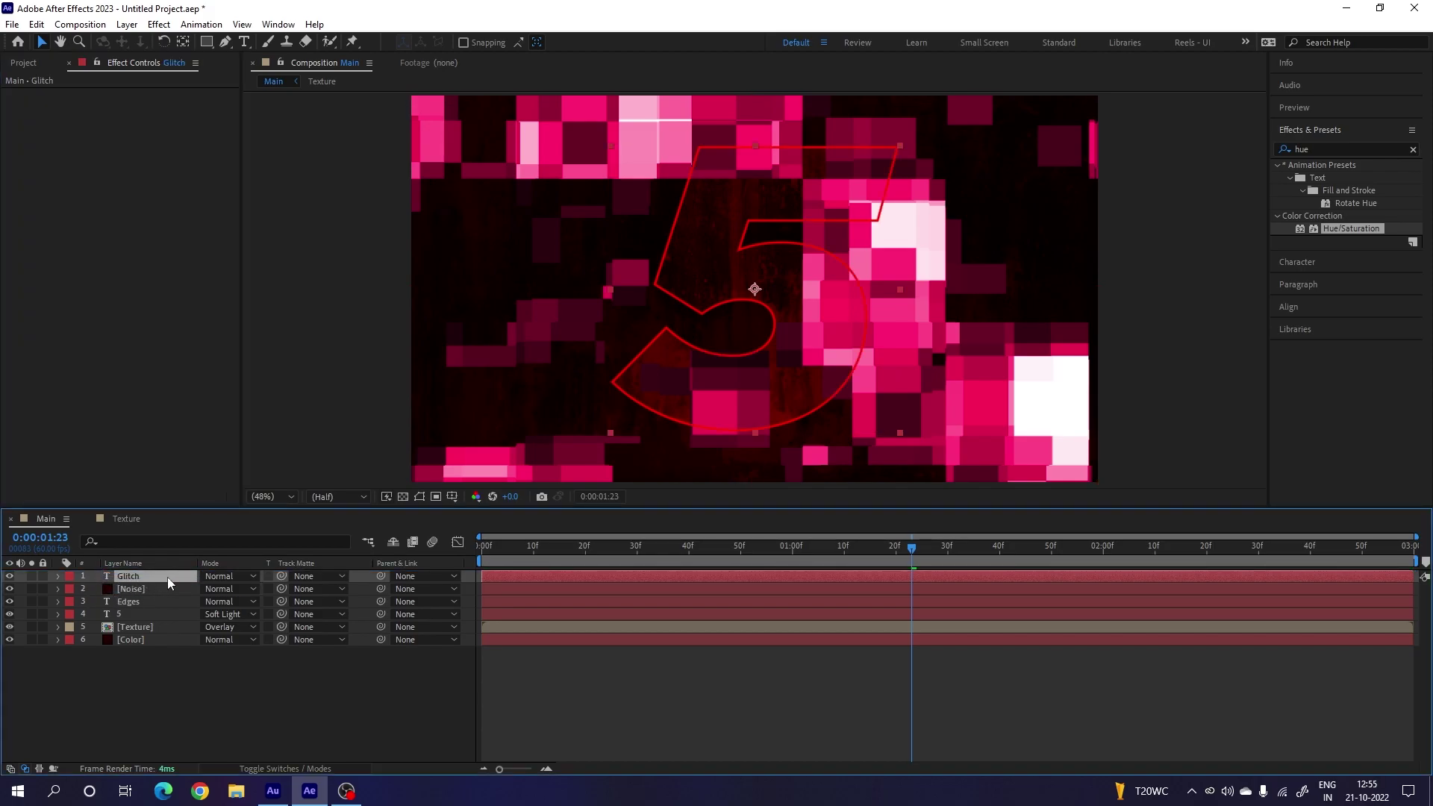
click(149, 588)
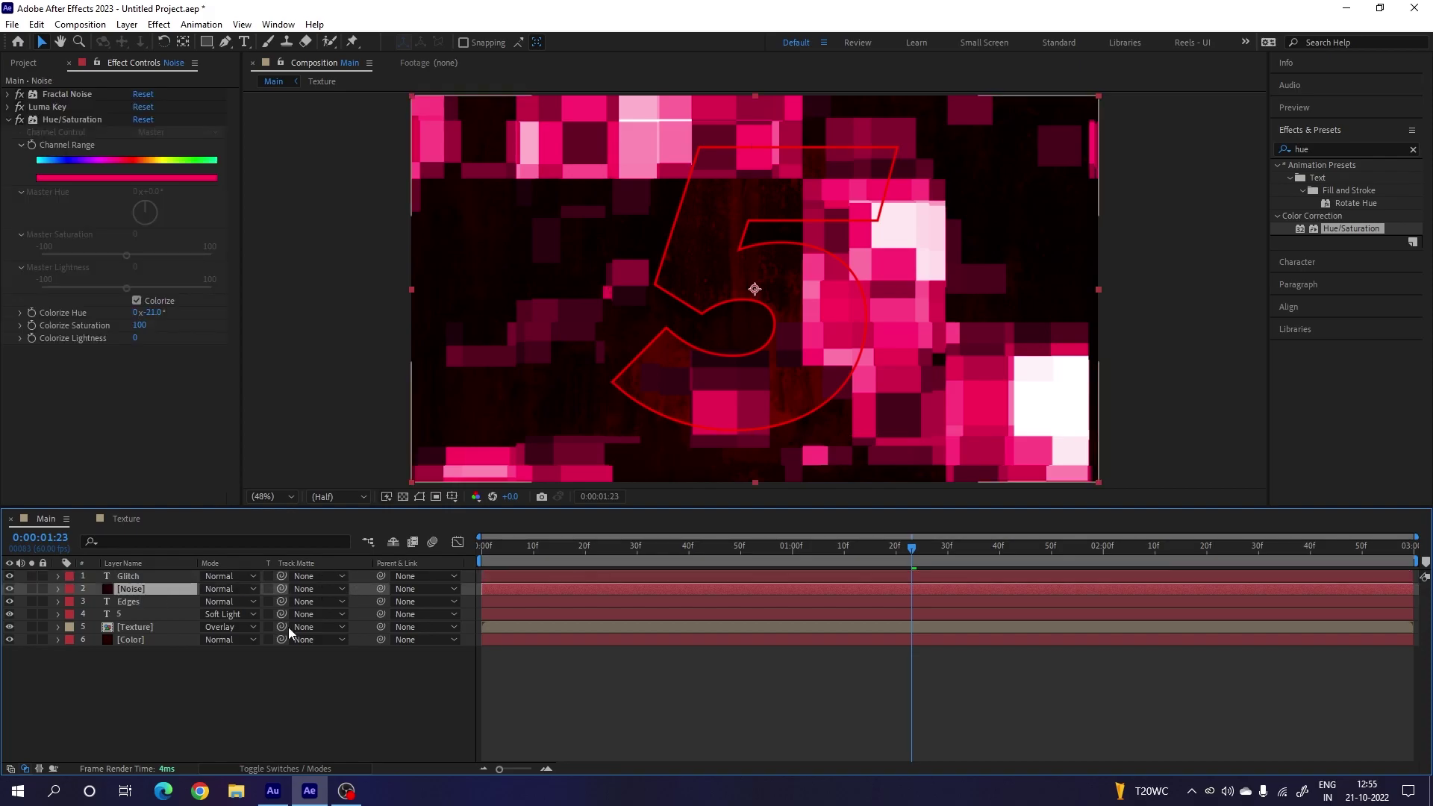
click(311, 588)
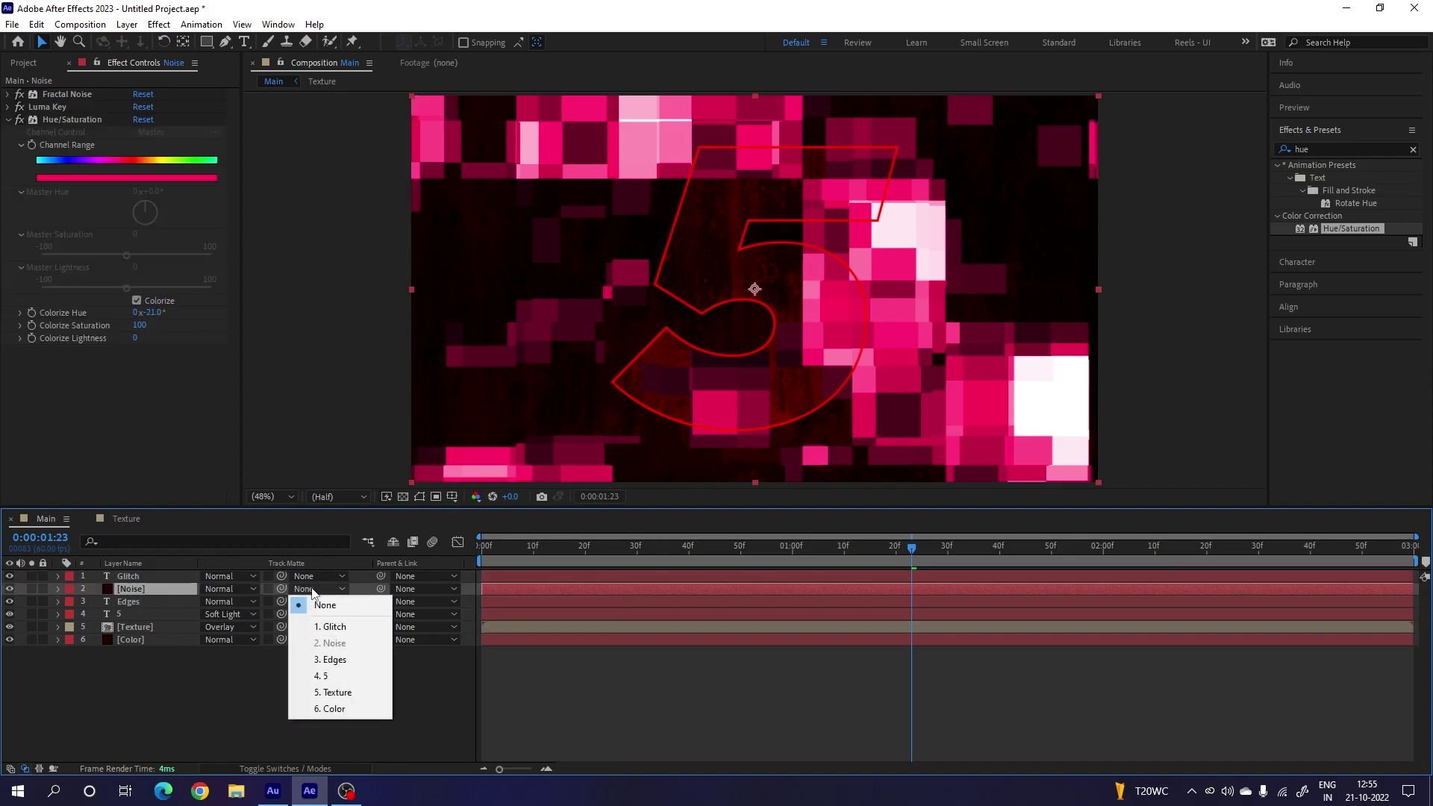
click(332, 621)
key(space)
drag(543, 550, 1015, 545)
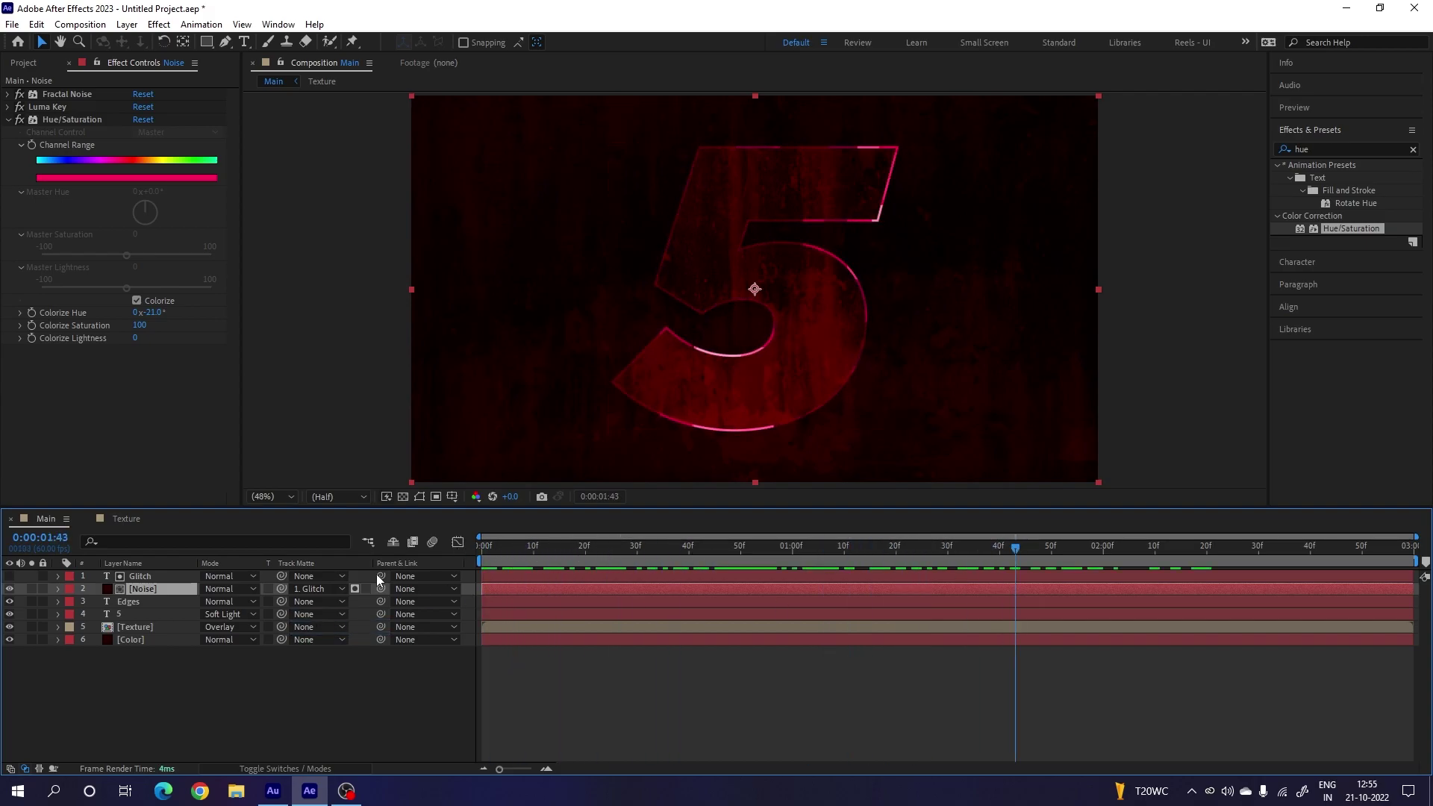
Step: Pre-compose the Glitch and Noise layers into a new composition named "Glow"
ctrl+click(149, 579)
right_click(149, 579)
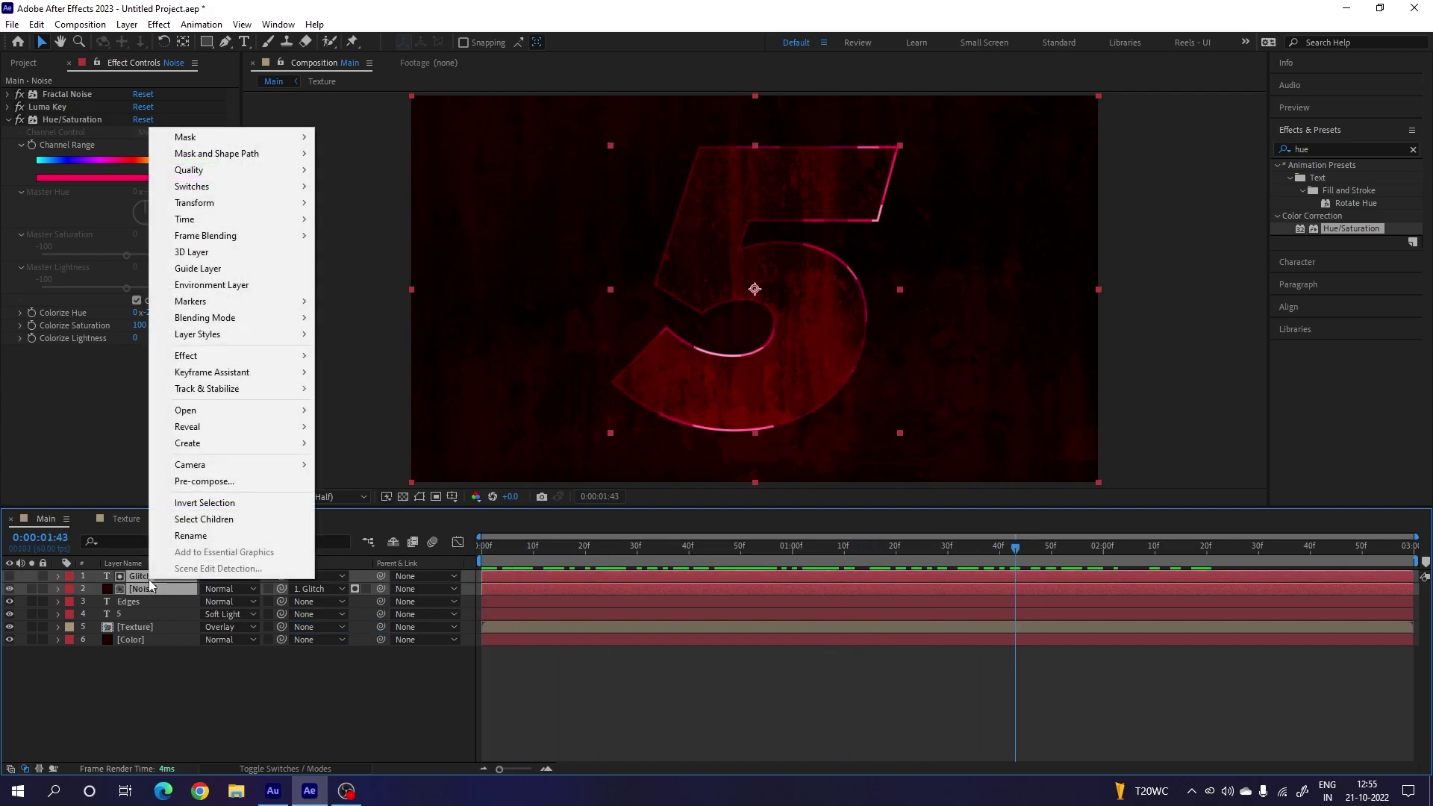
click(213, 481)
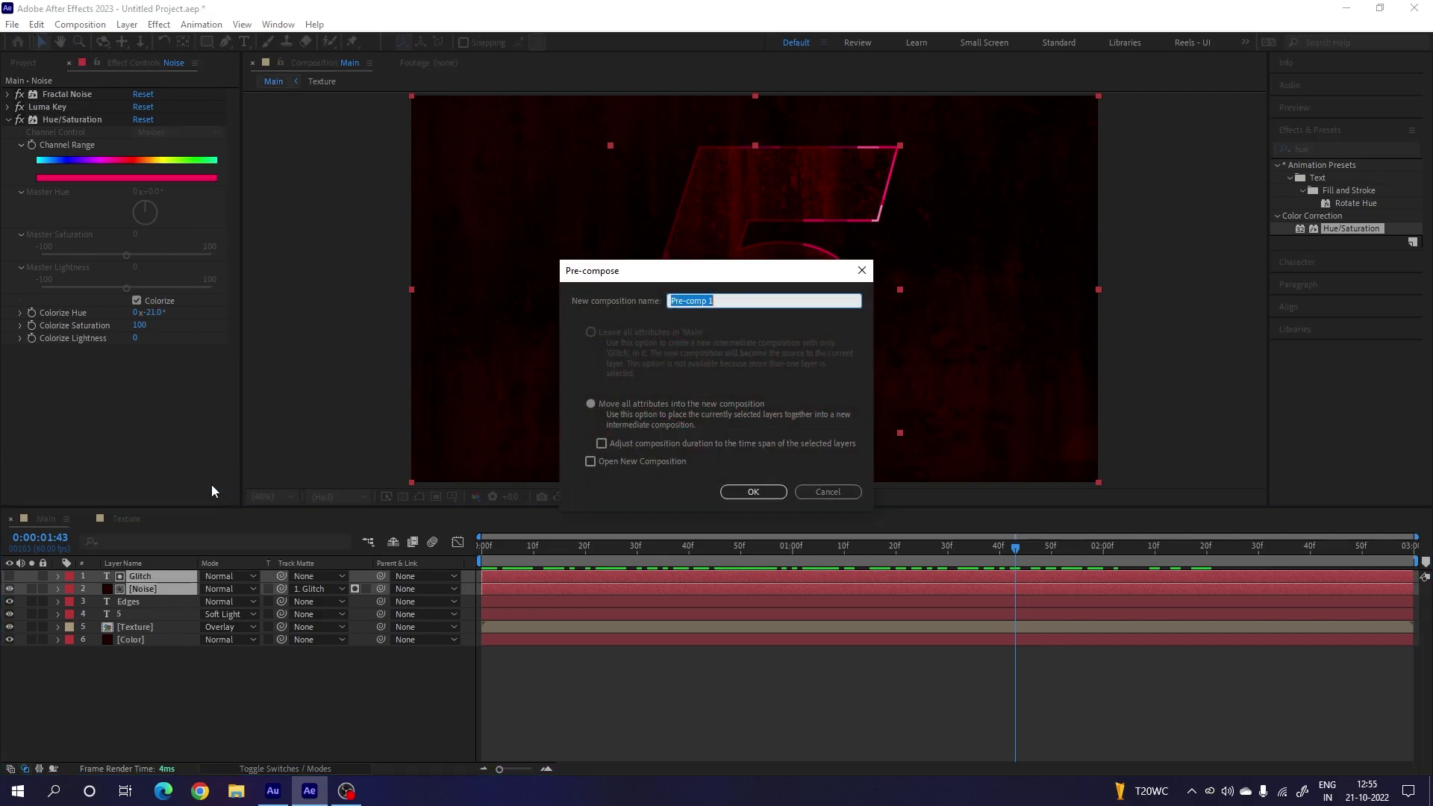
key(BackSpace)
text(Glow)
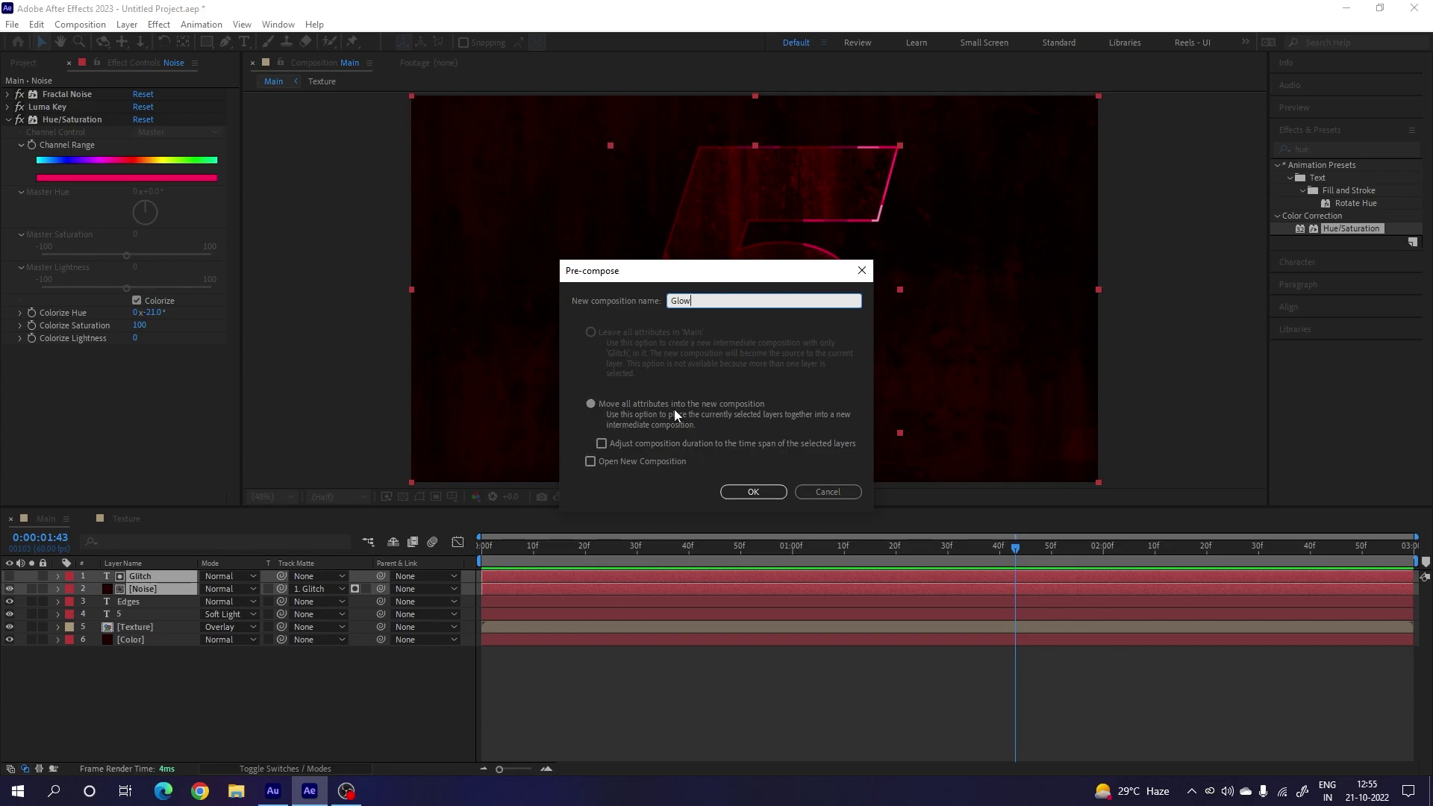
click(752, 490)
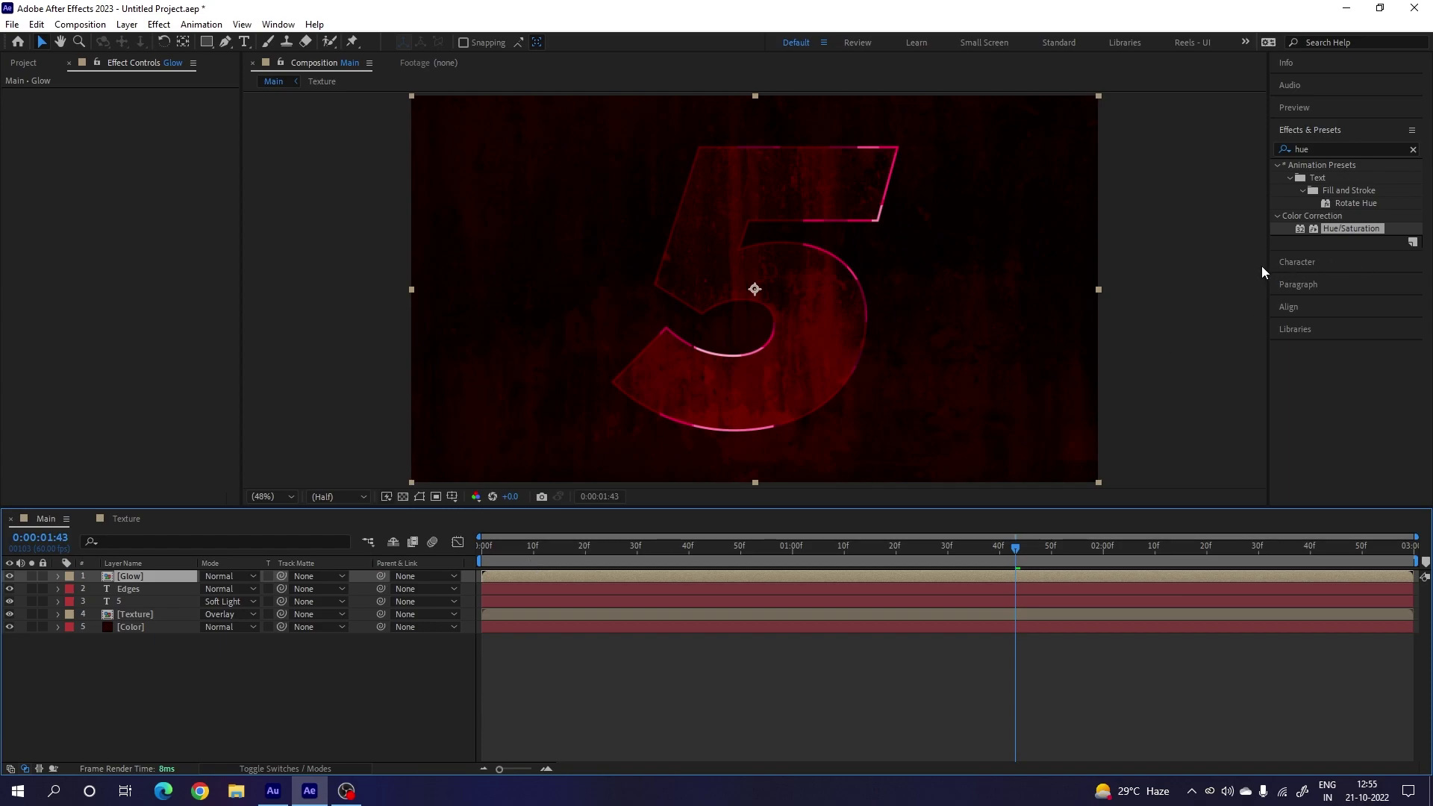
Step: Apply the Stylize Glow effect to the Glow layer, set its glow radius to 25, and preview the result
click(1332, 149)
text(glow)
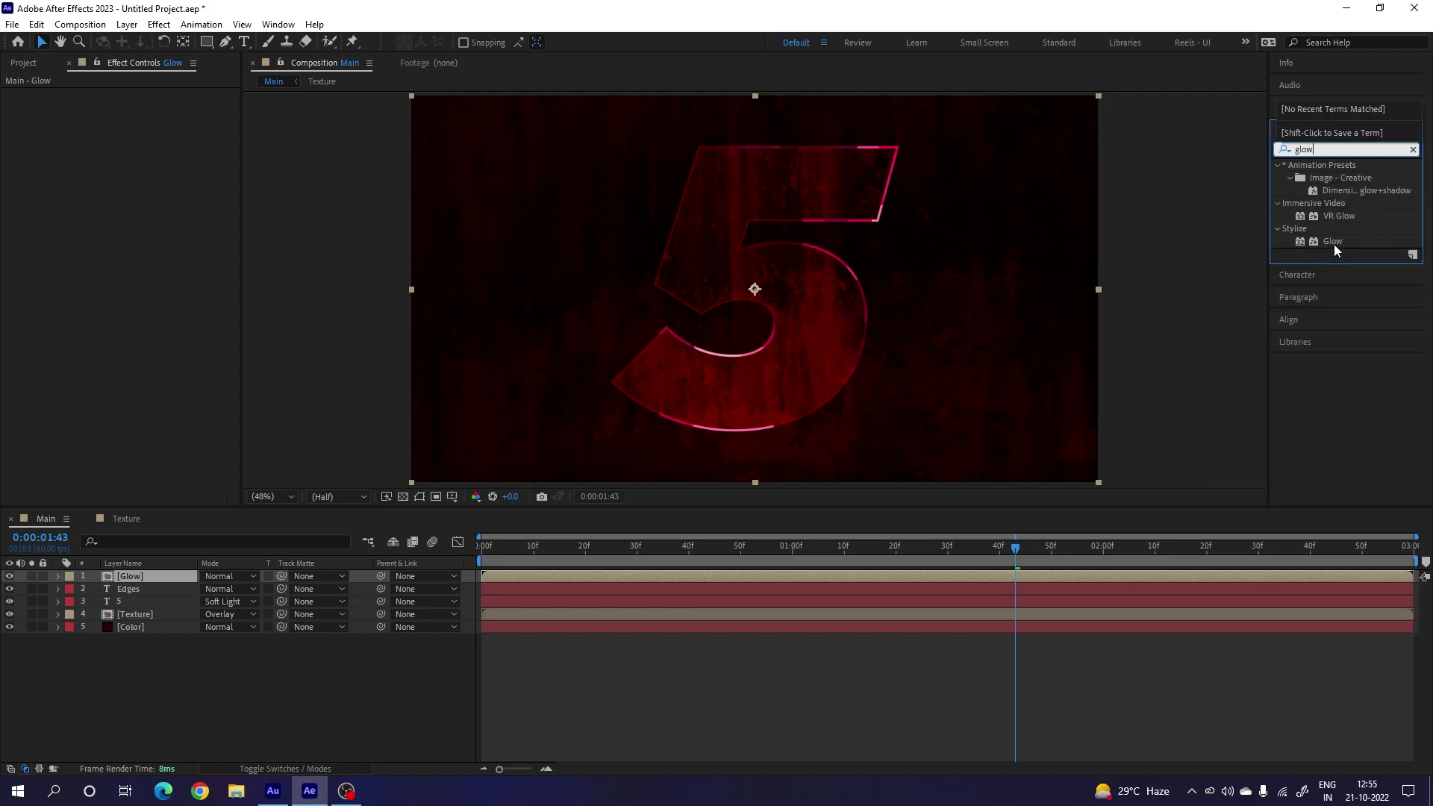
drag(1332, 243, 166, 576)
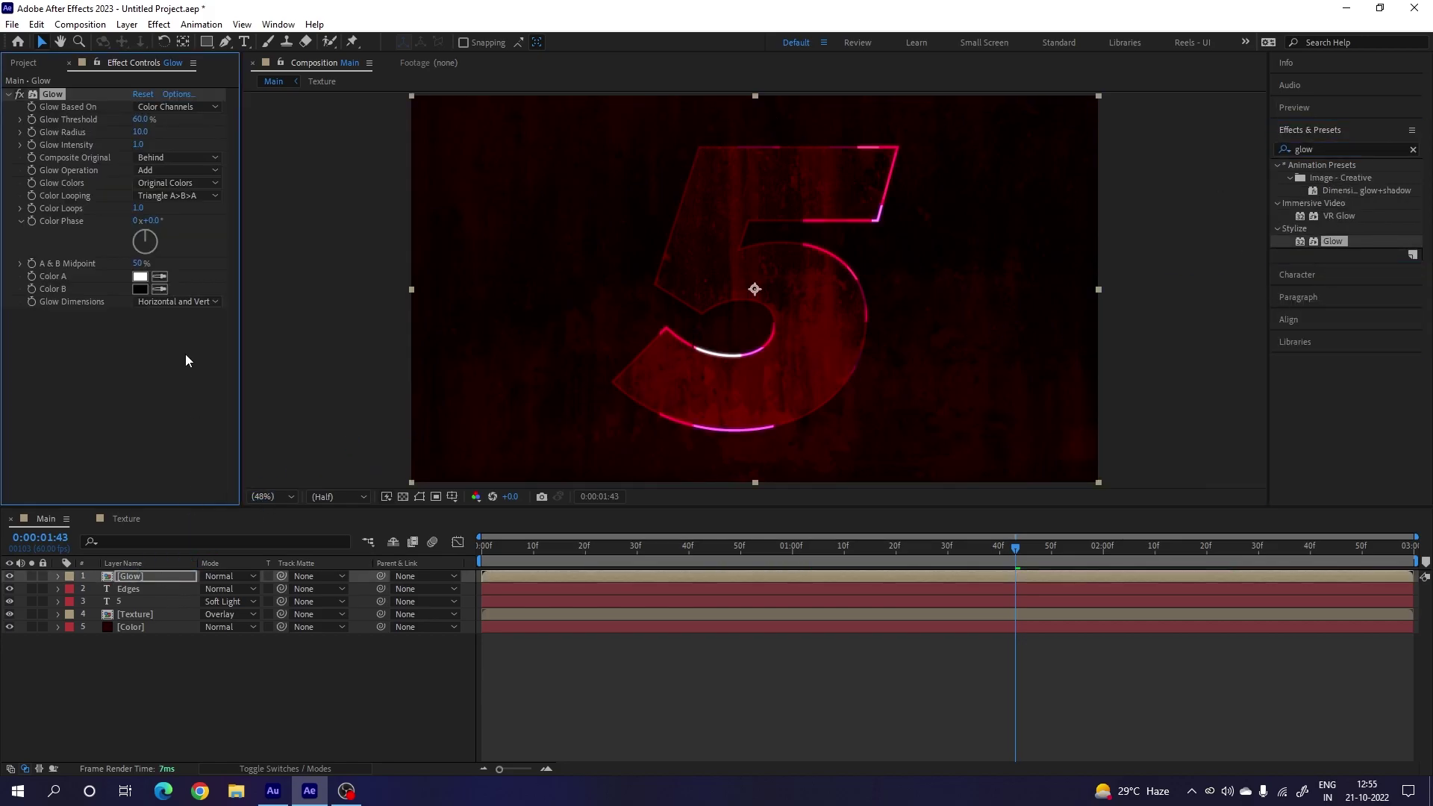
click(138, 129)
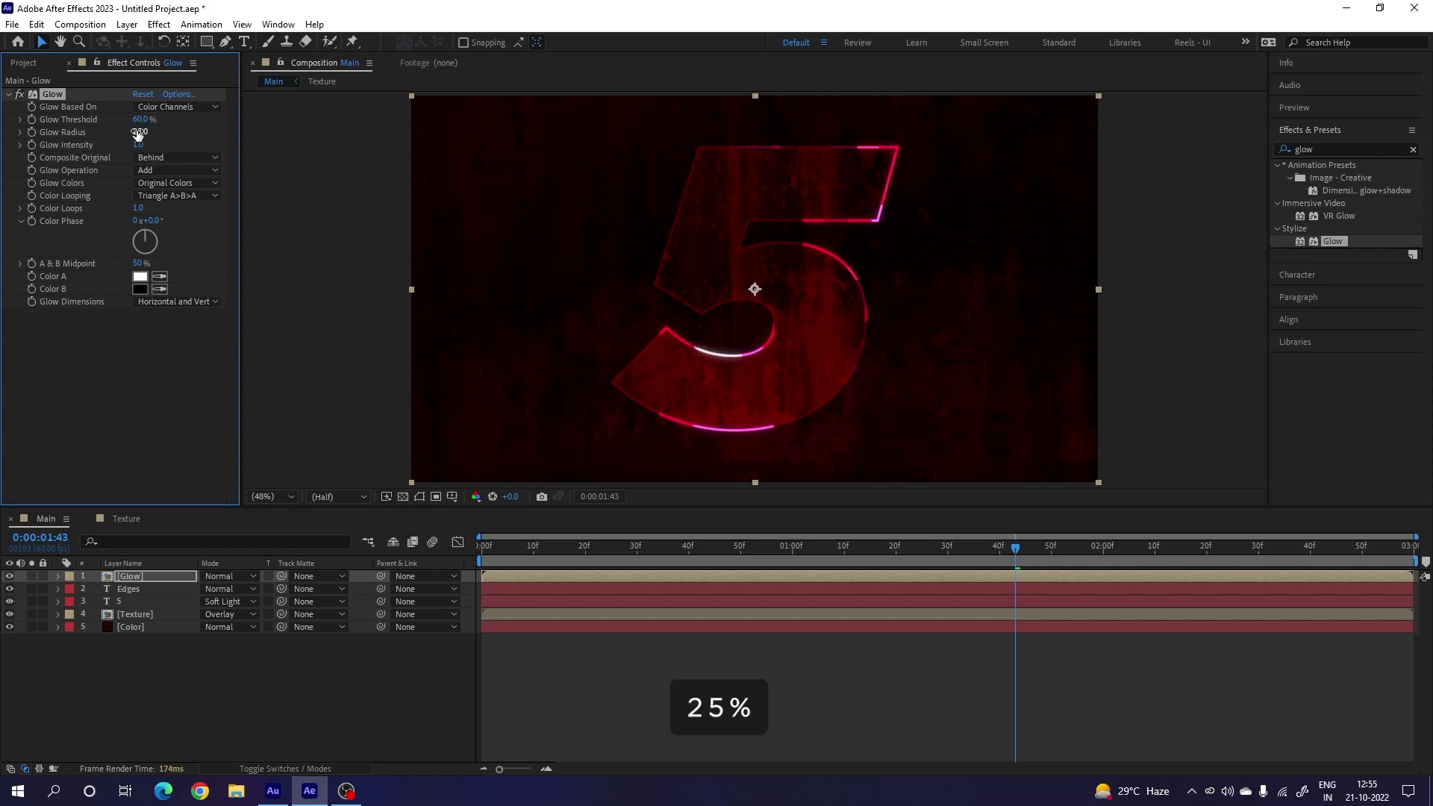
drag(697, 551, 1054, 549)
click(378, 667)
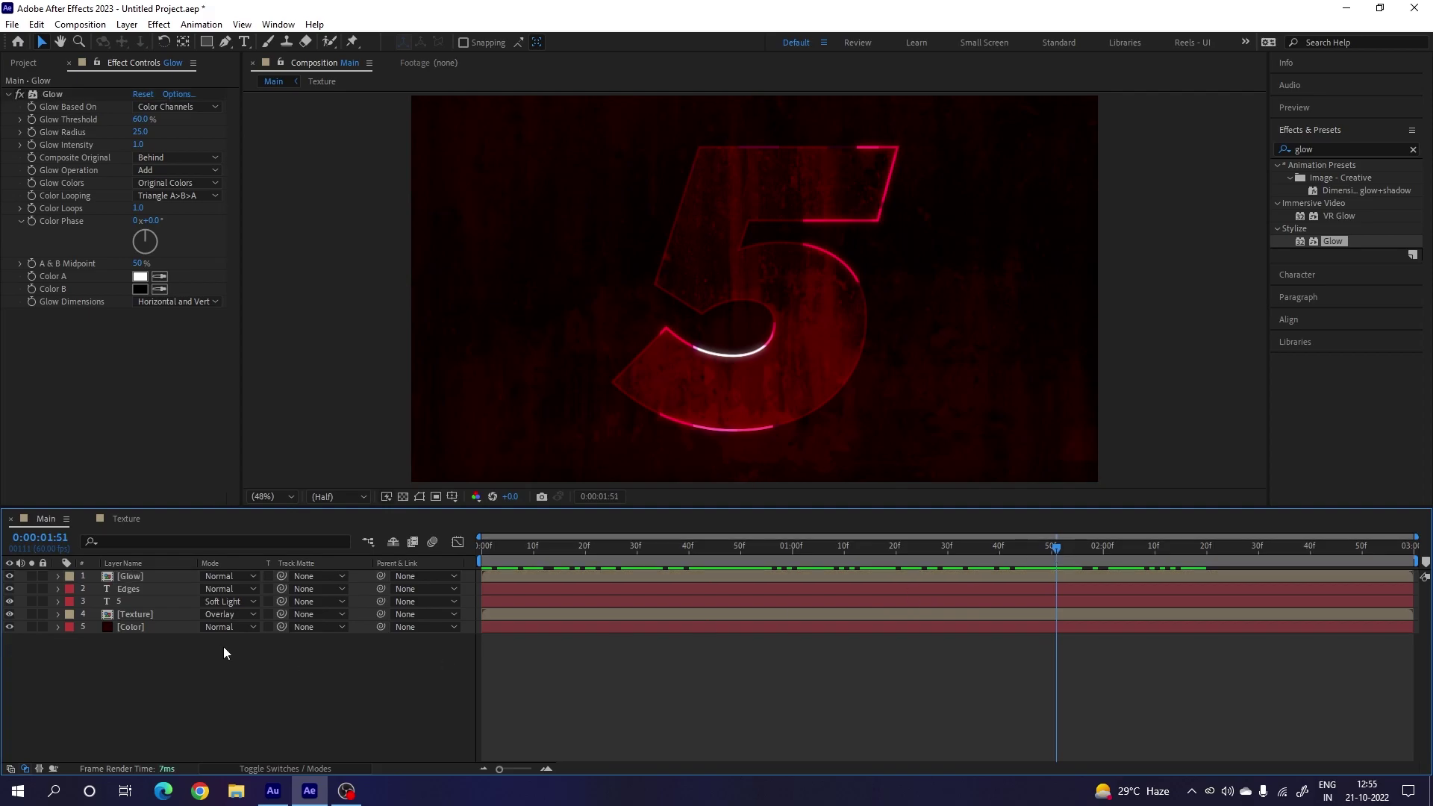
Step: Pre-compose the Color and Texture layers into a new composition named "BG", moving all attributes into it
click(150, 630)
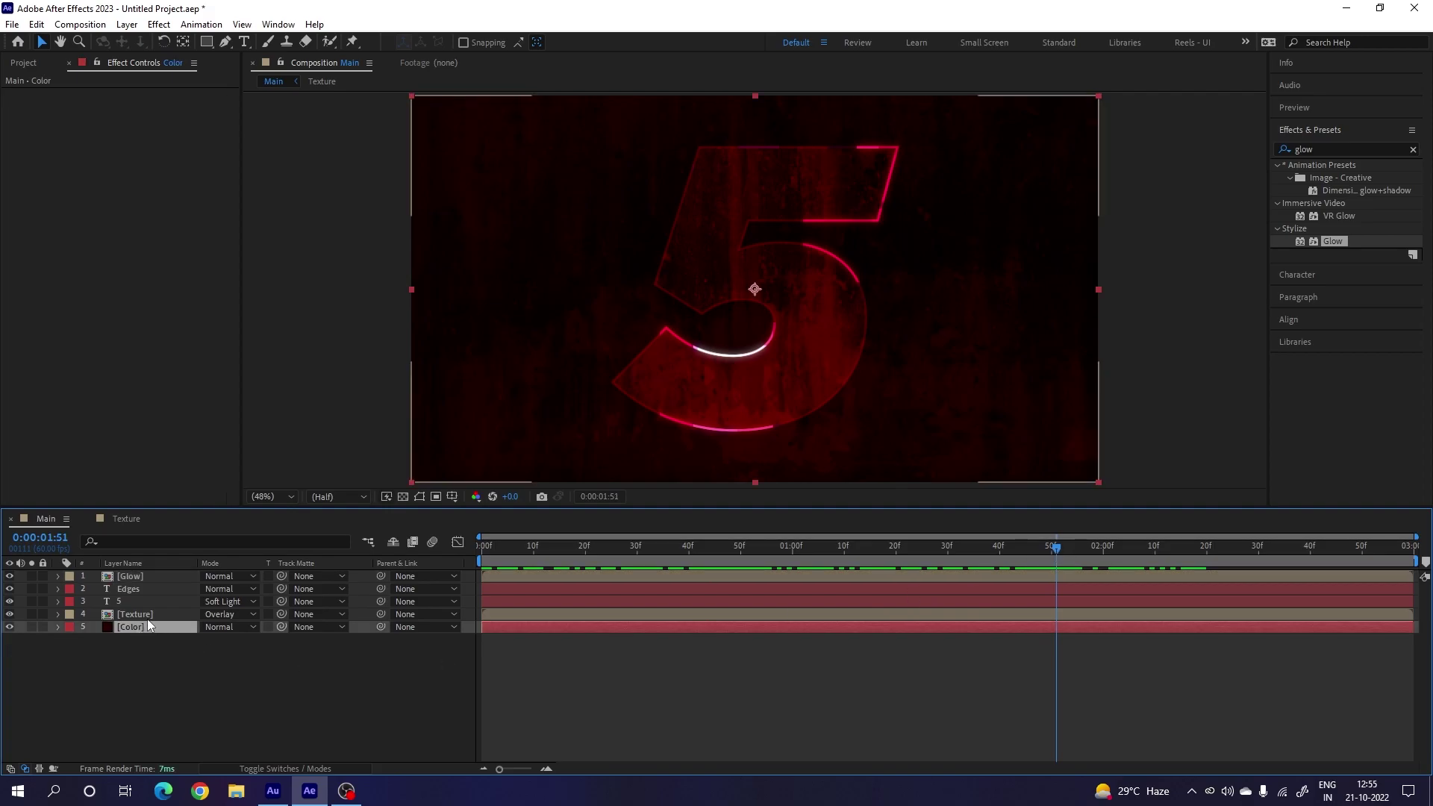
shift+click(147, 617)
right_click(146, 616)
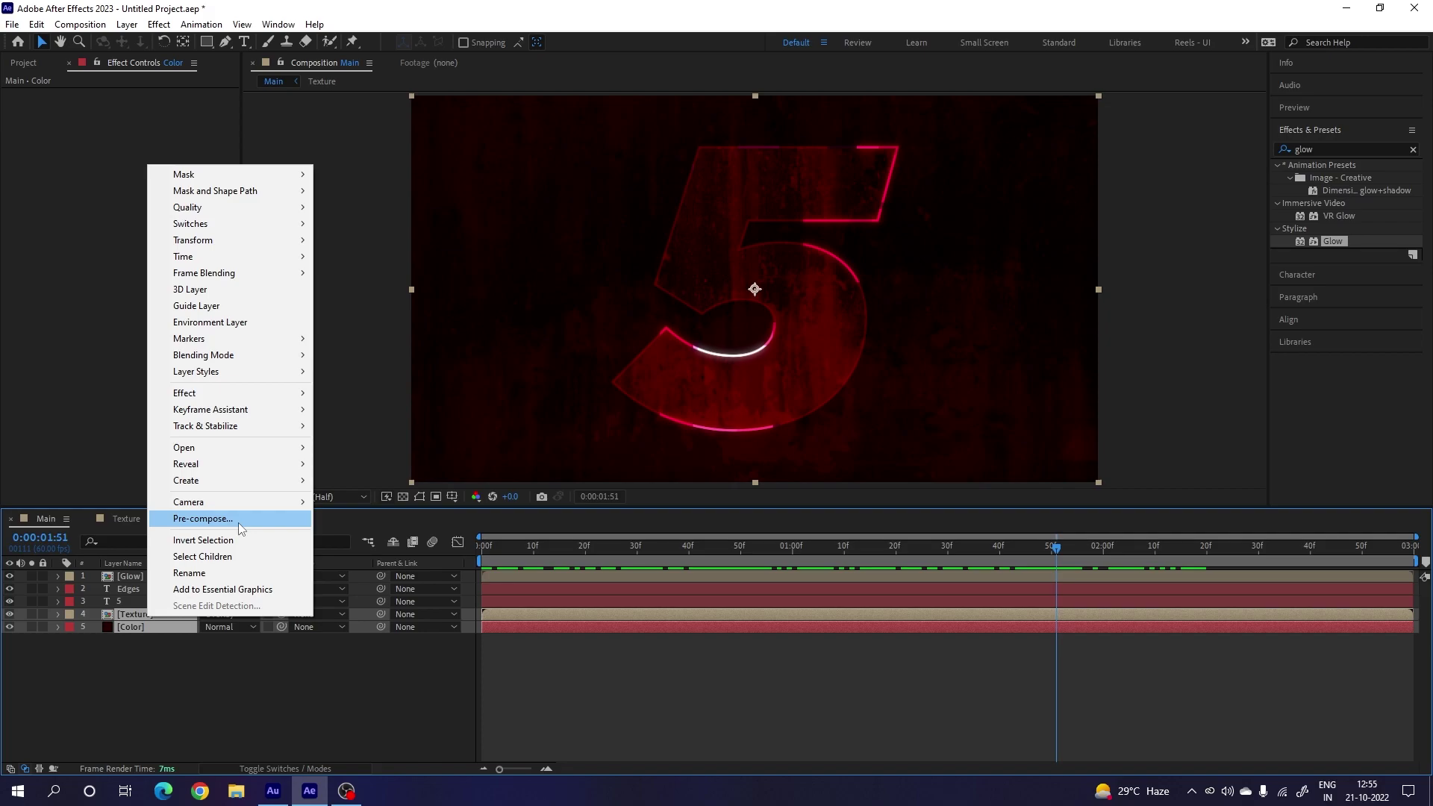
click(239, 522)
key(BackSpace)
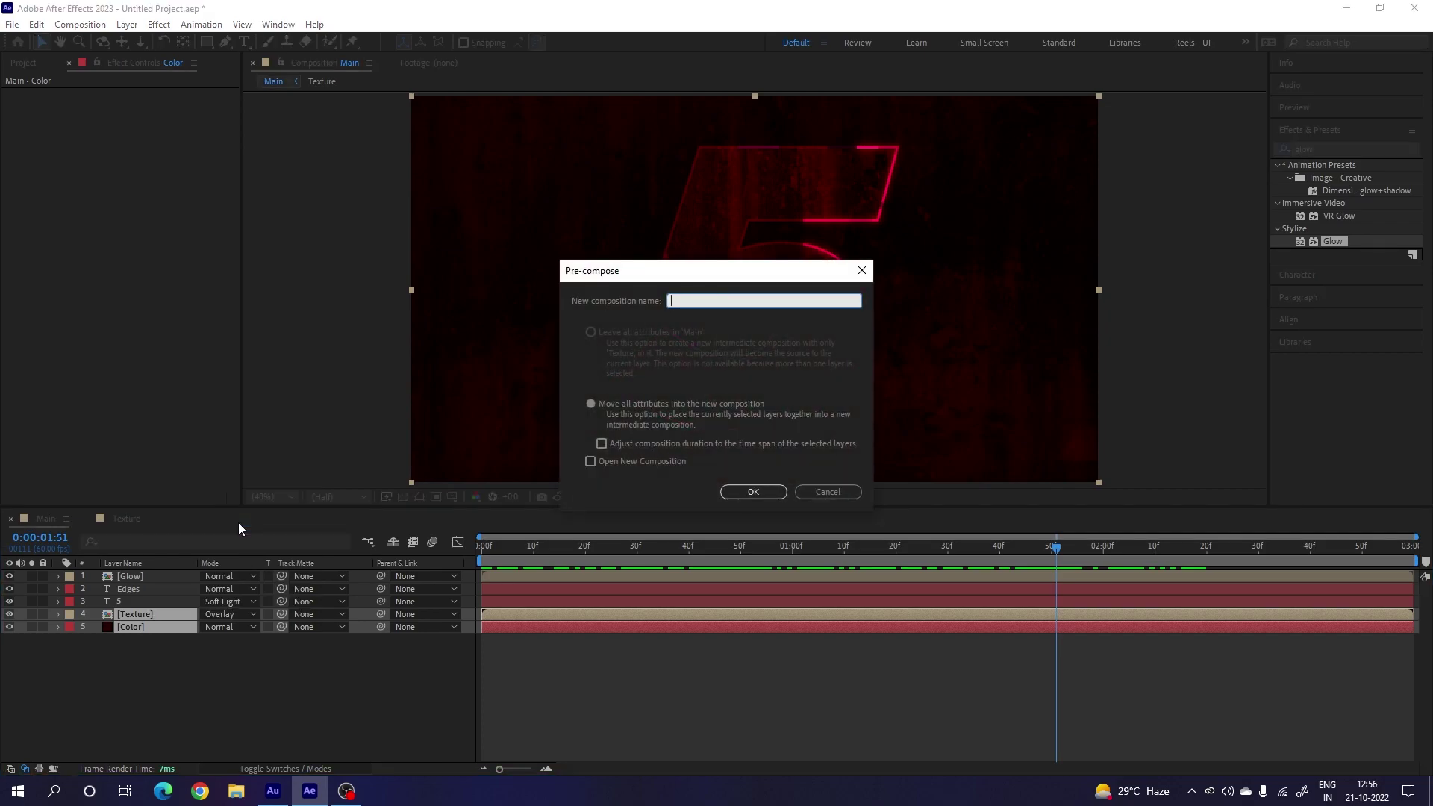
text(BG)
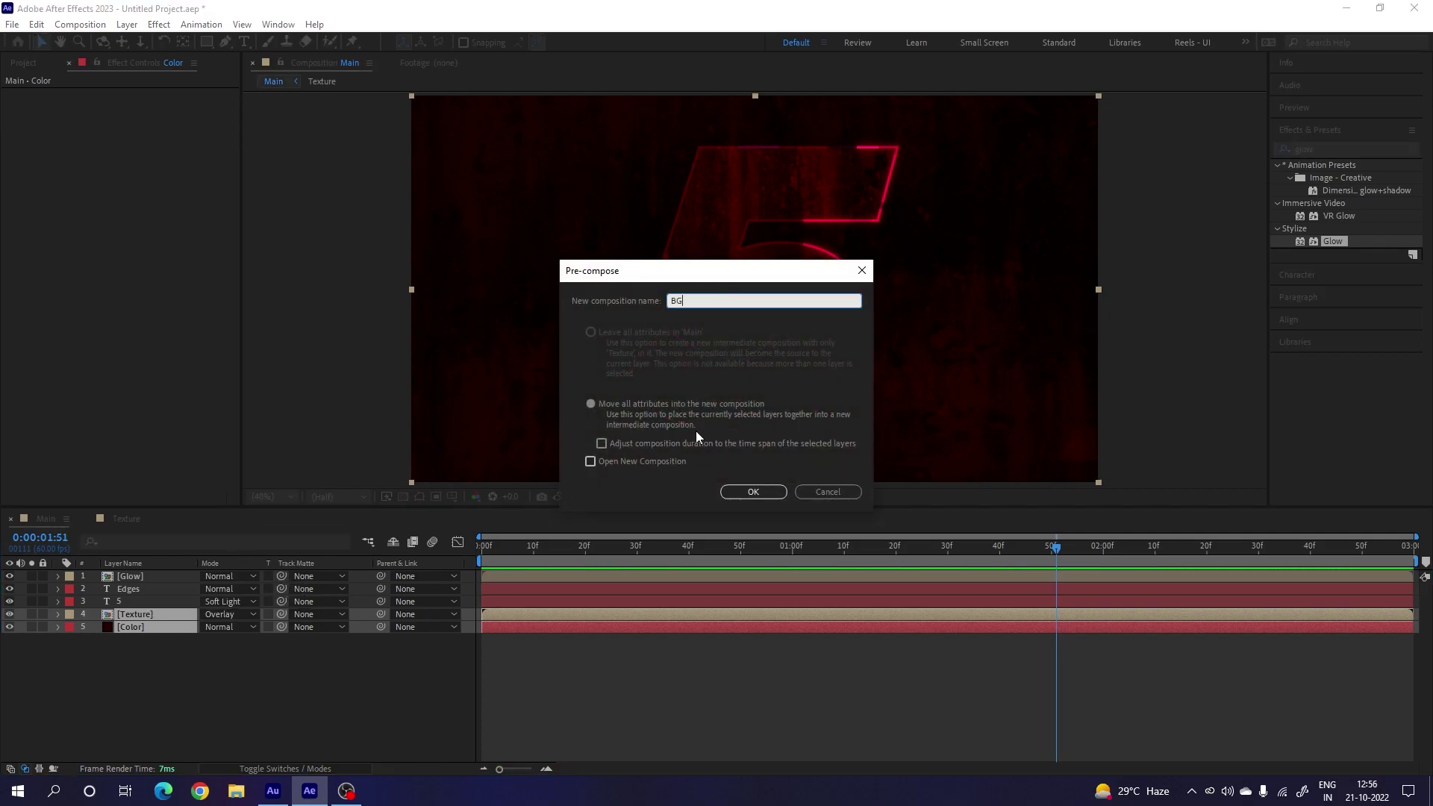
click(744, 487)
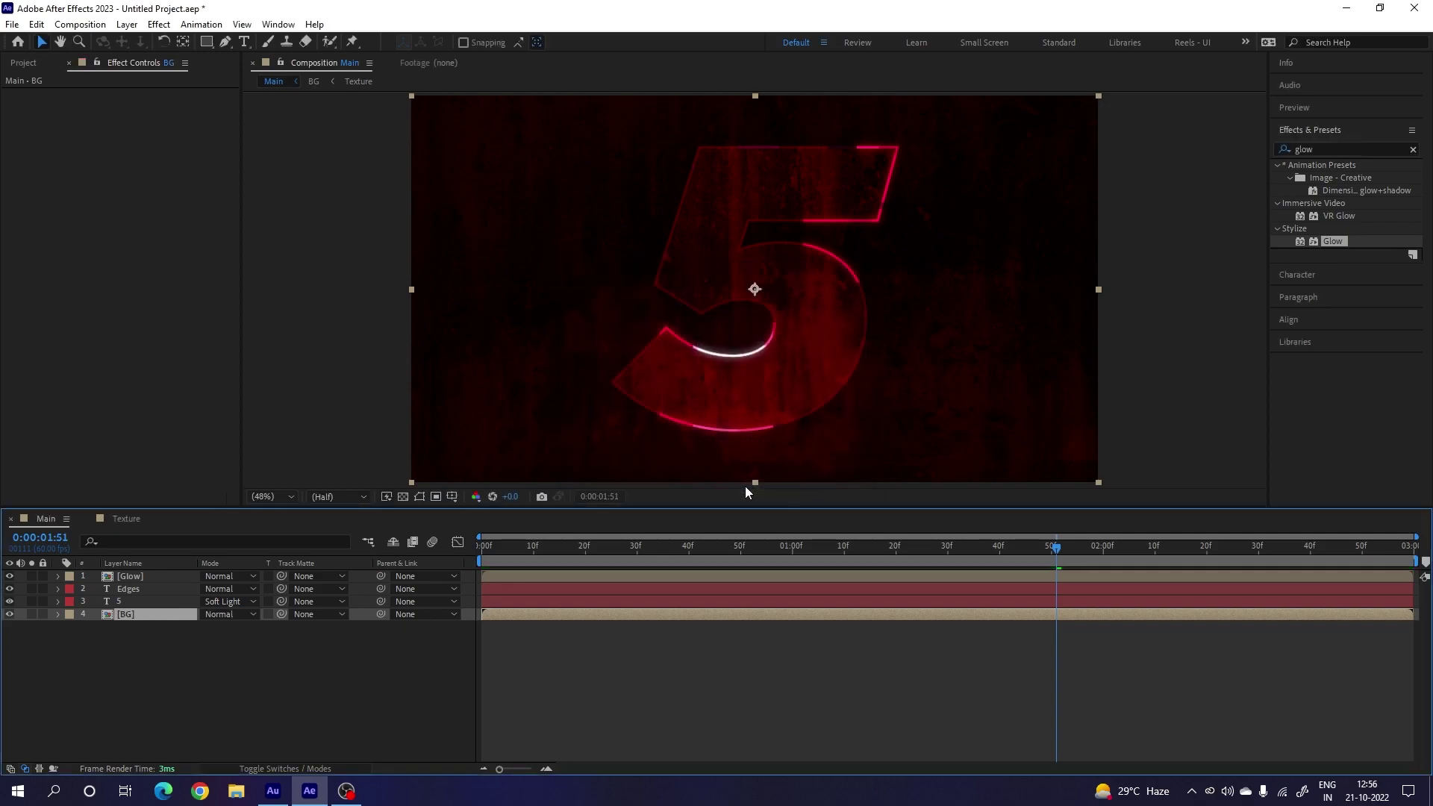
click(269, 691)
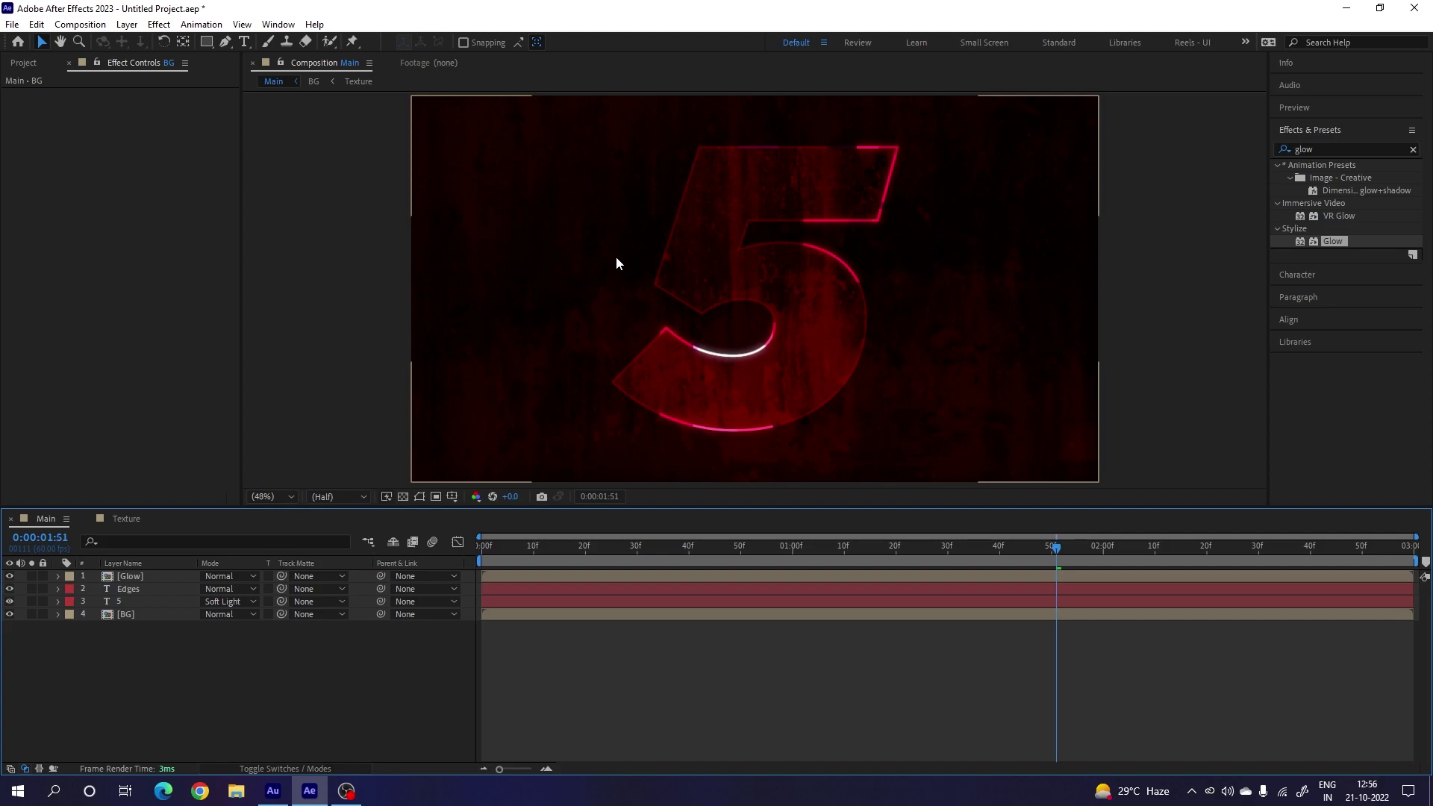
Step: Create a "TREND" text layer over the number 5 with a 400 px font size and -120 tracking
click(244, 41)
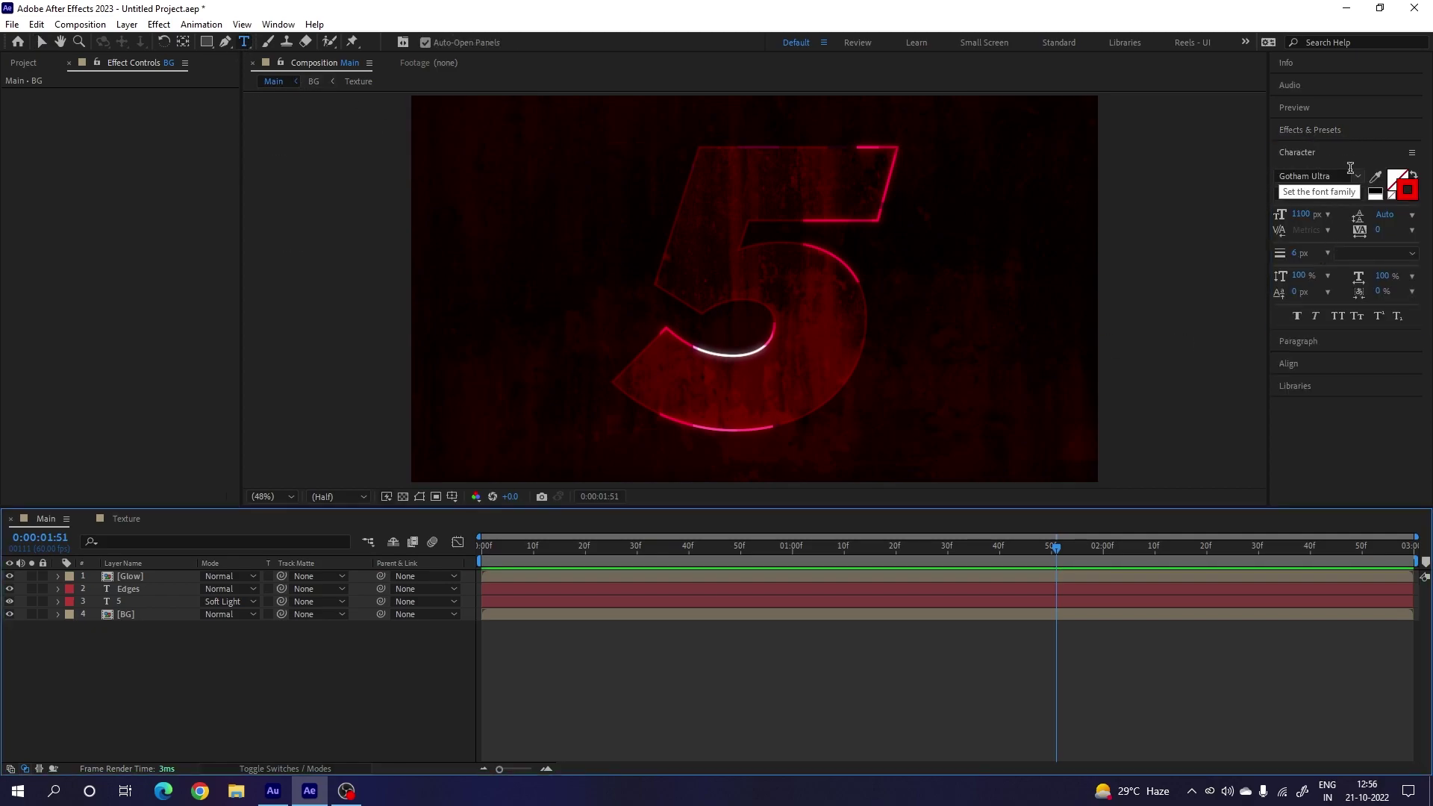
click(1302, 216)
text(400)
key(Return)
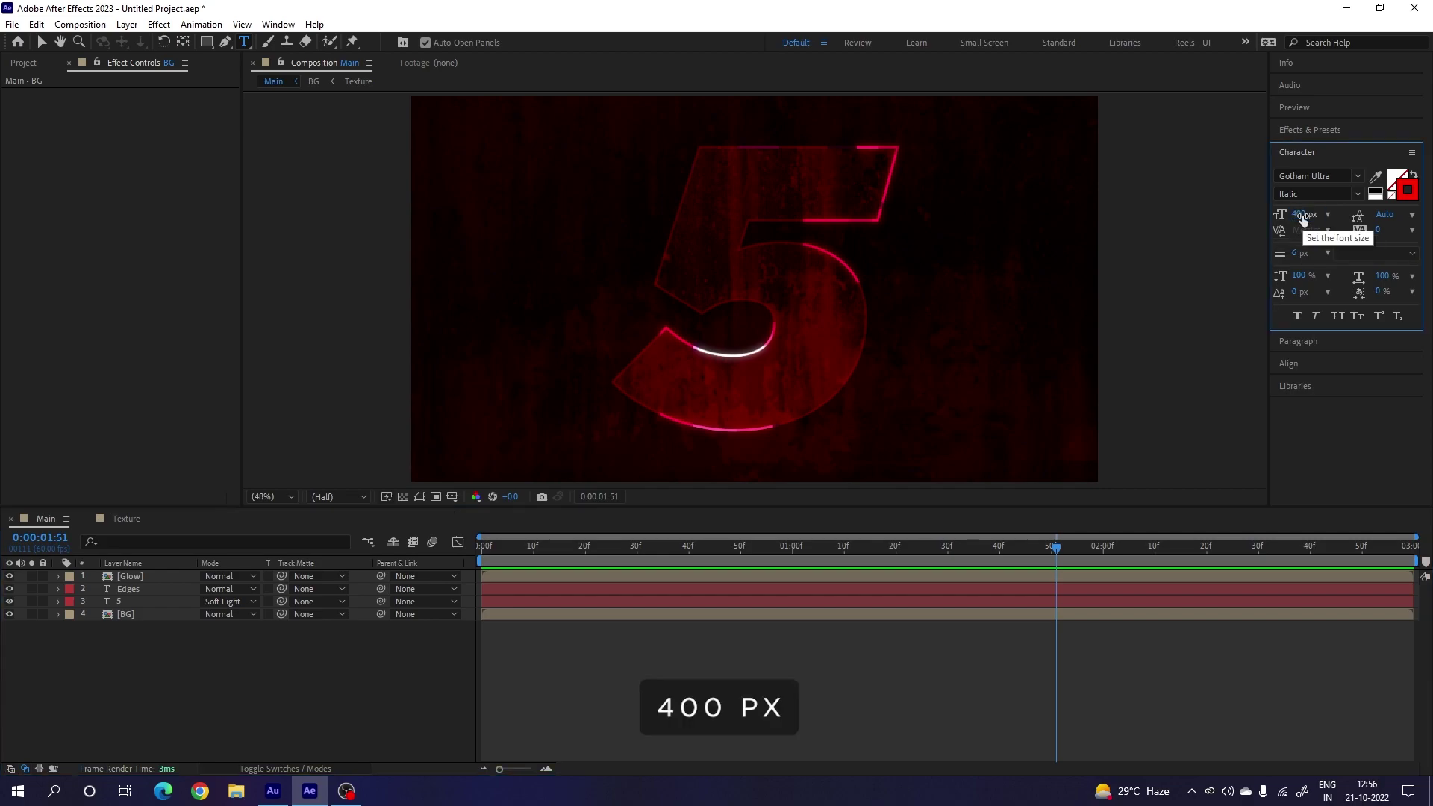
click(1379, 231)
text(-120)
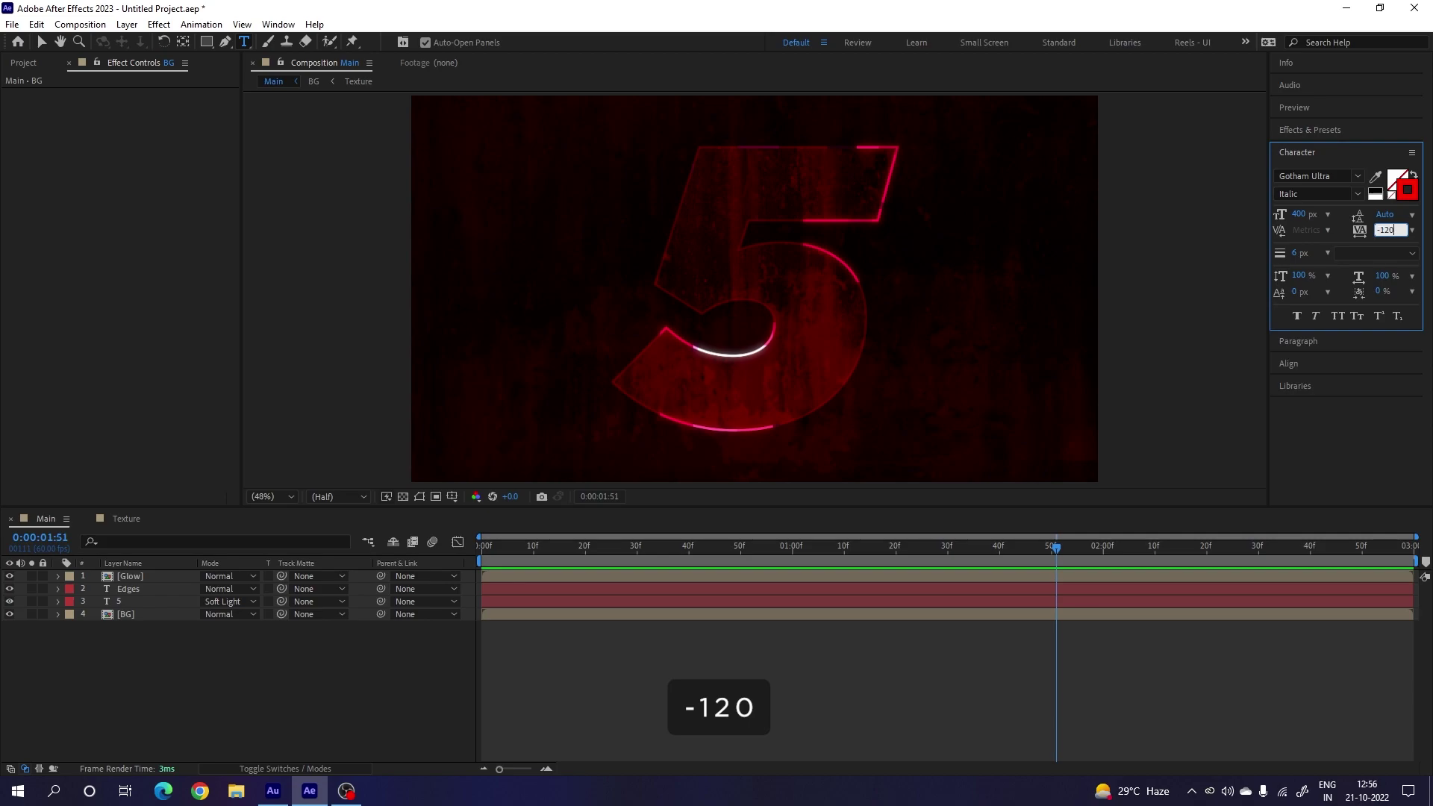
key(Return)
click(515, 306)
text(TREN)
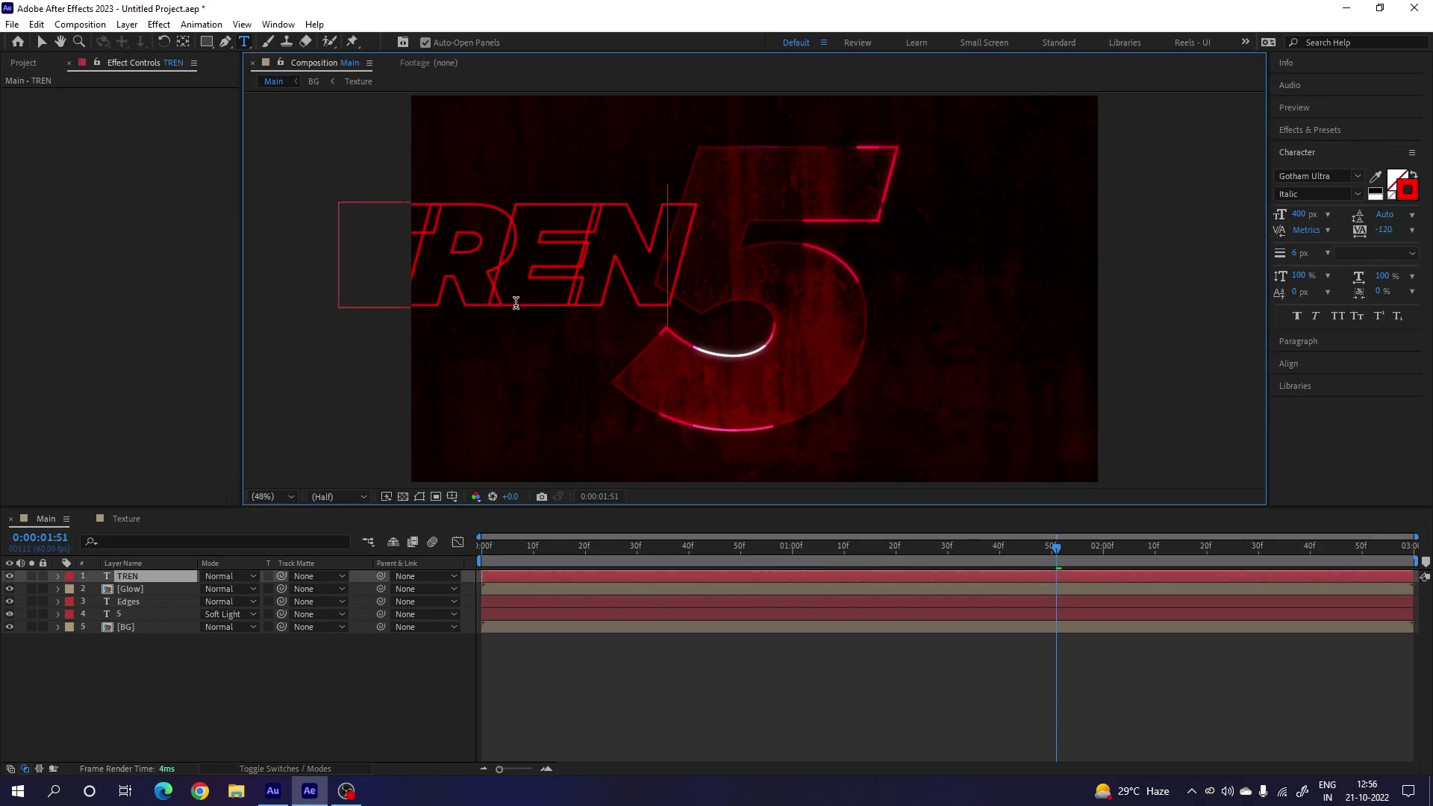
text(D)
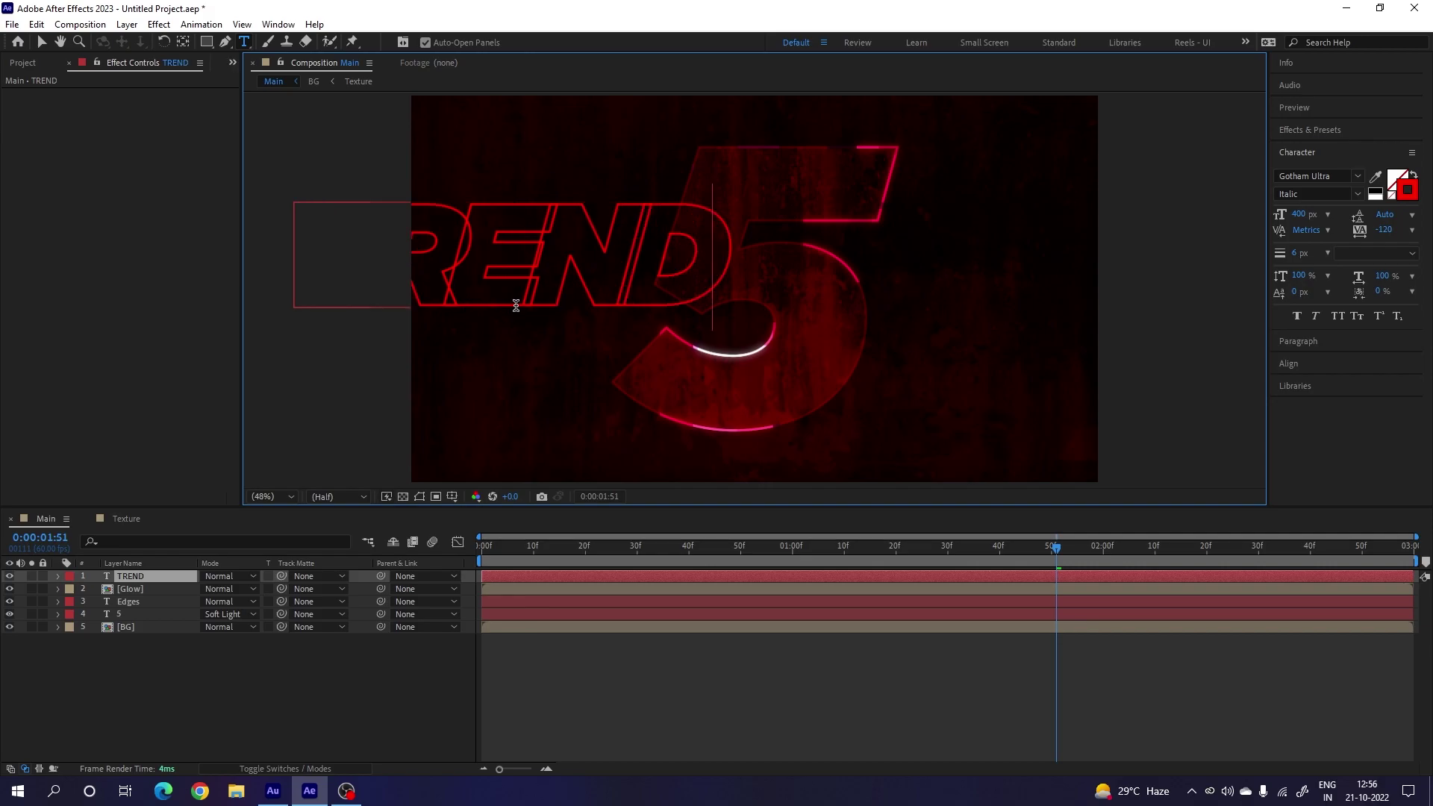
Step: Give the whole TREND text a solid white fill with no stroke
key(ctrl+a)
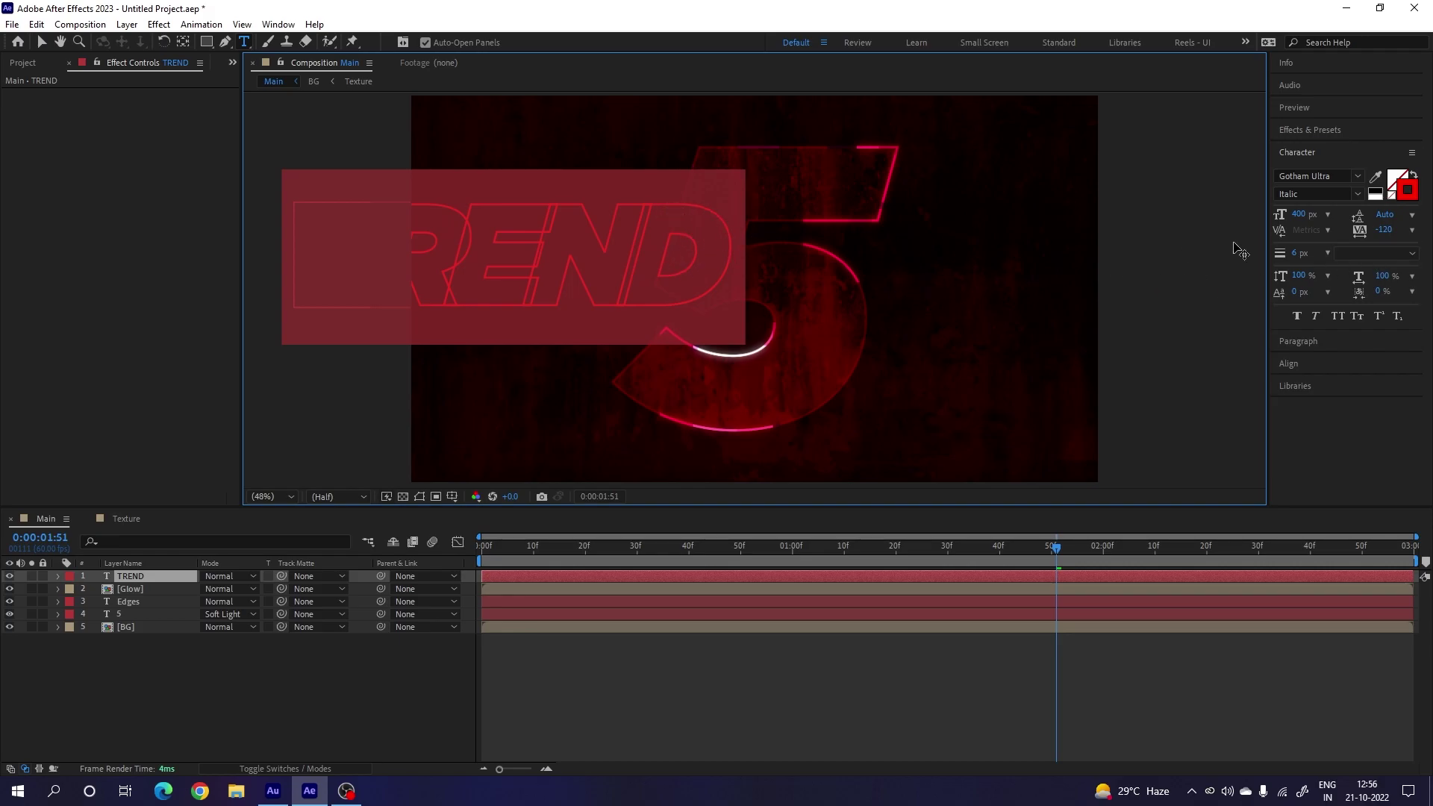
click(1392, 195)
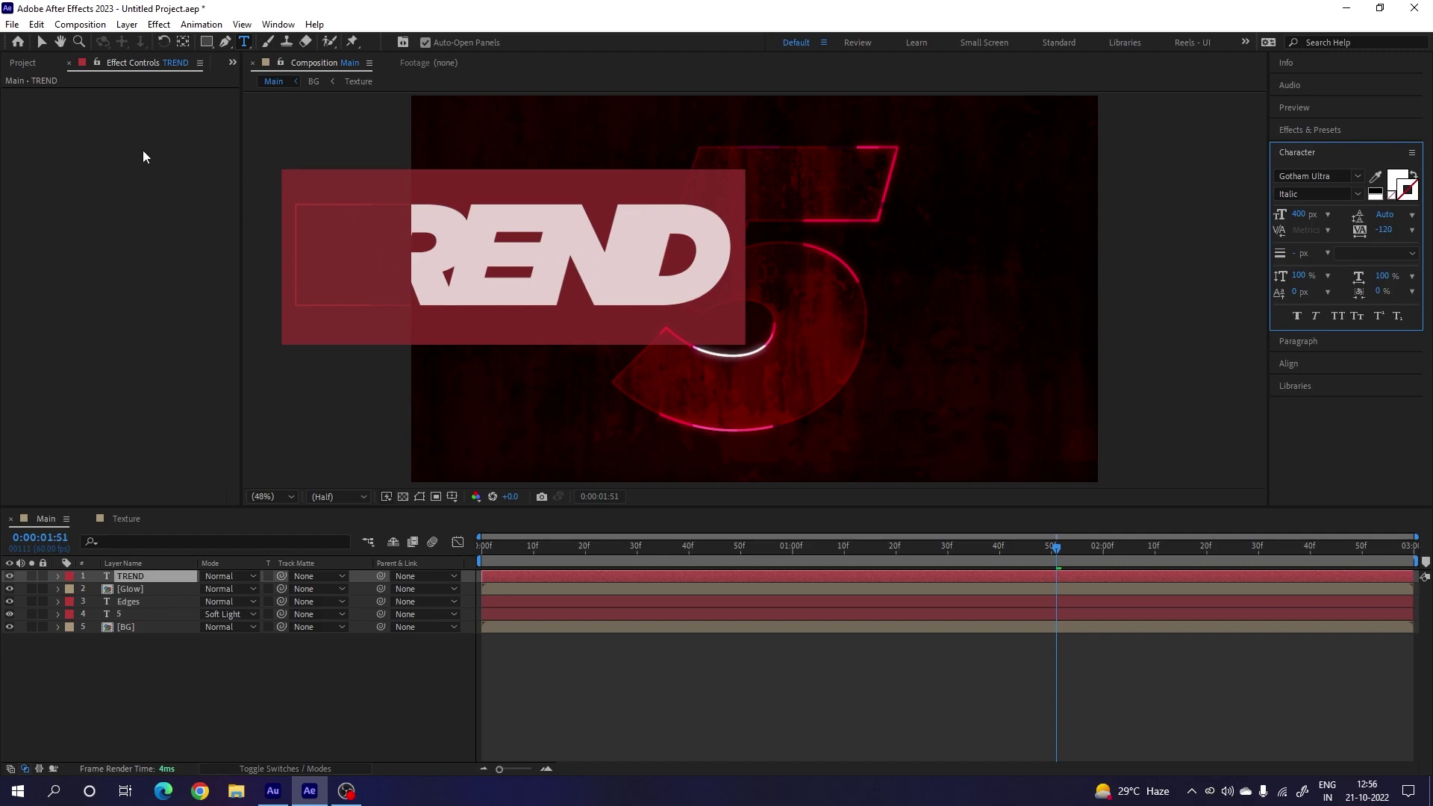
click(42, 42)
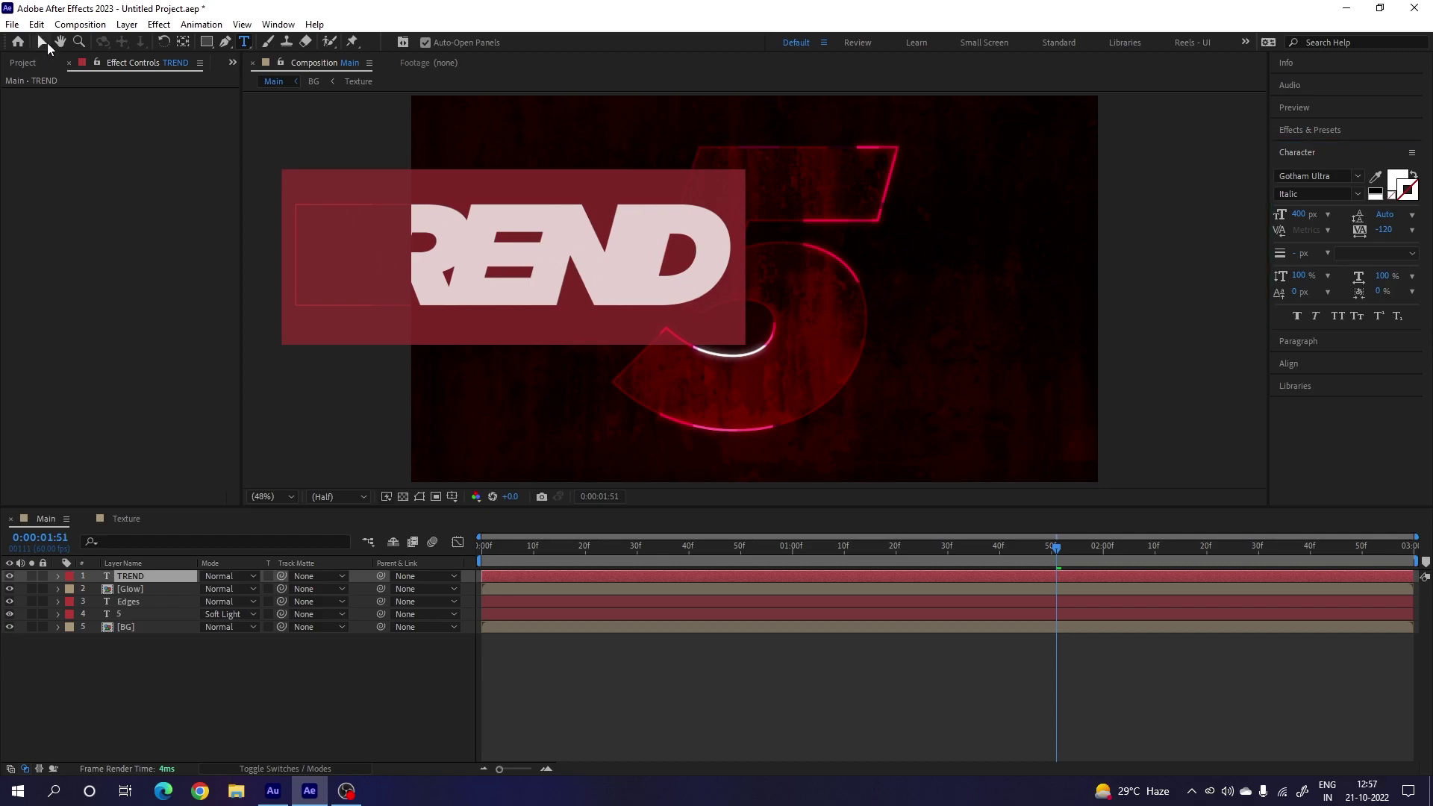
Step: Center the TREND text horizontally and vertically in the composition and center its anchor point on the text
click(1290, 363)
click(1309, 238)
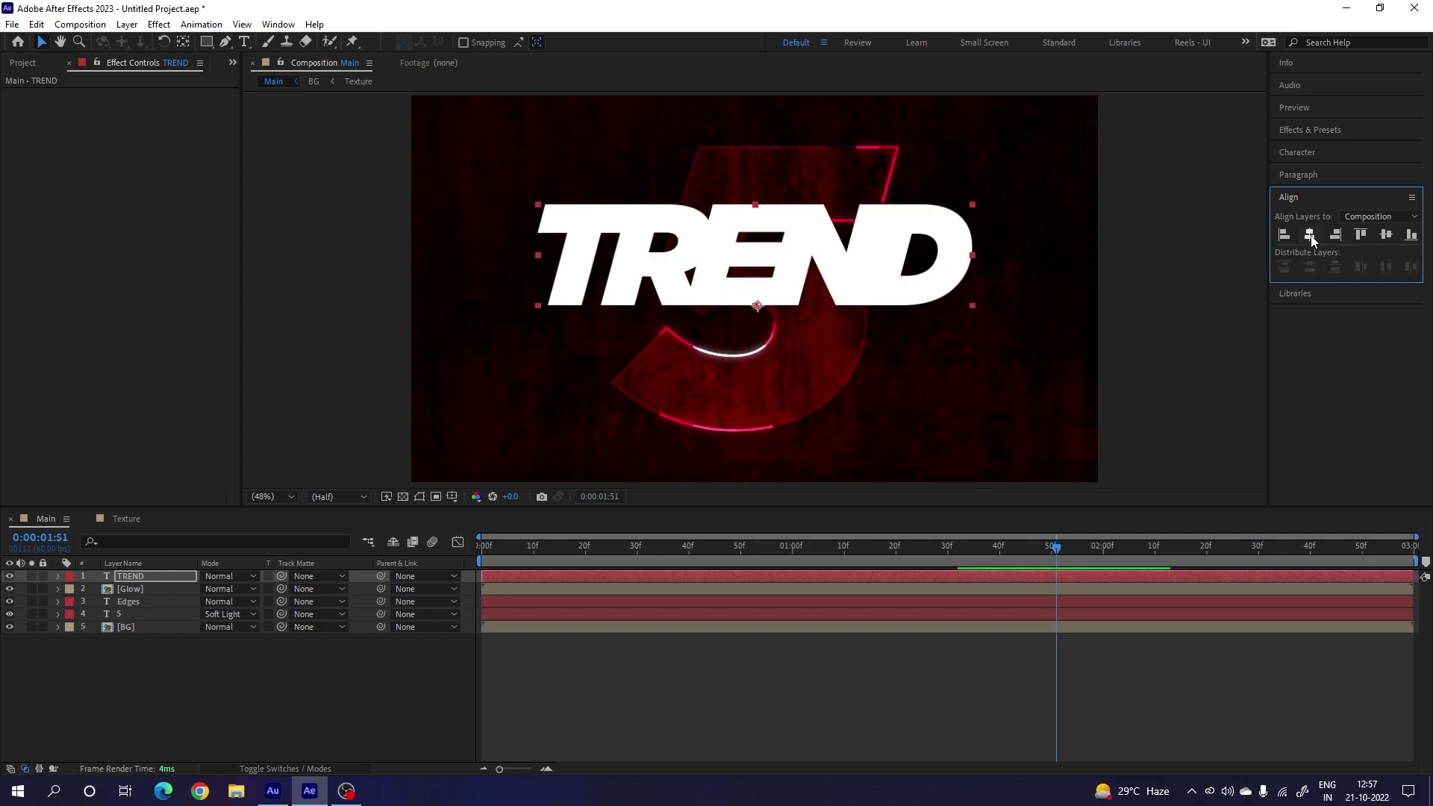
click(1386, 236)
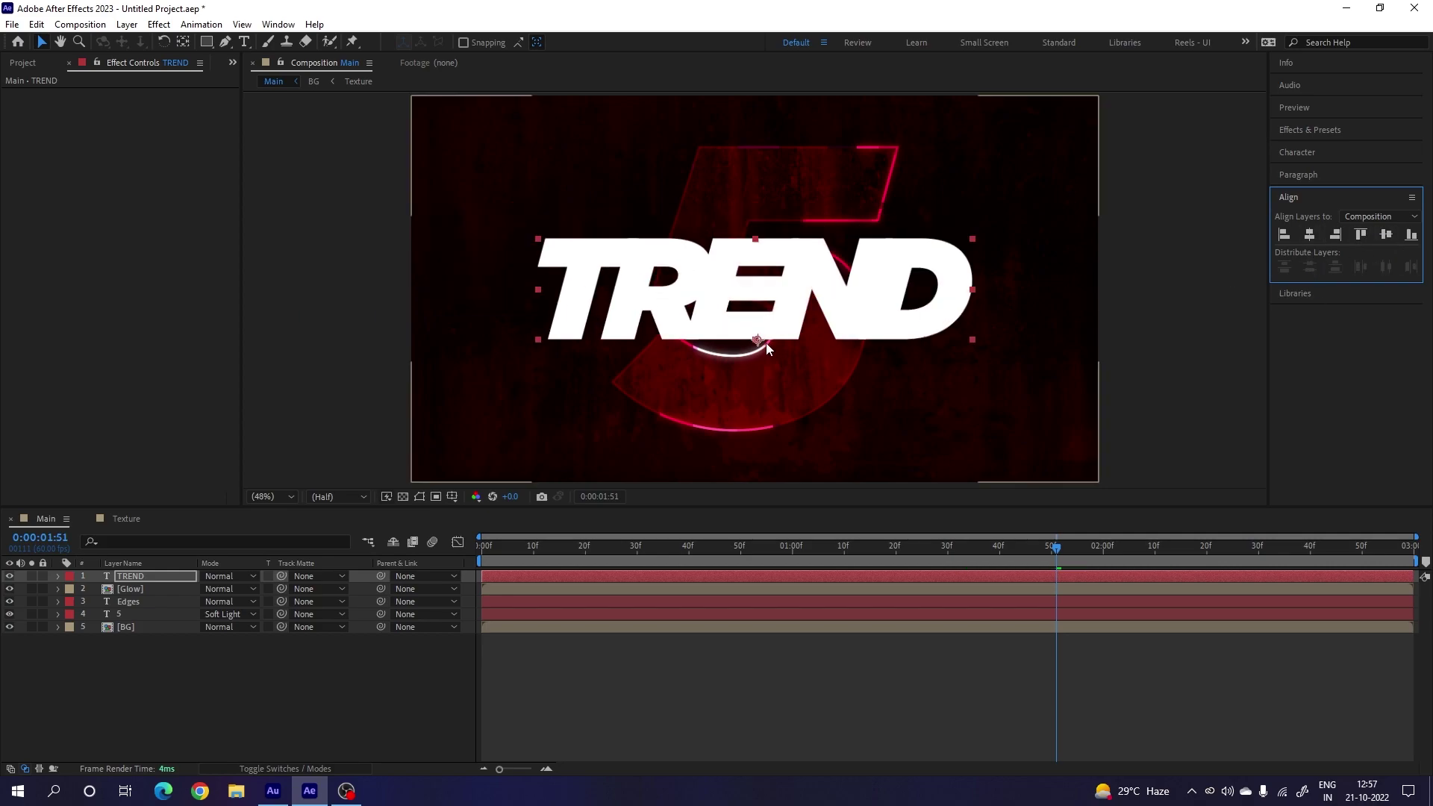
click(130, 579)
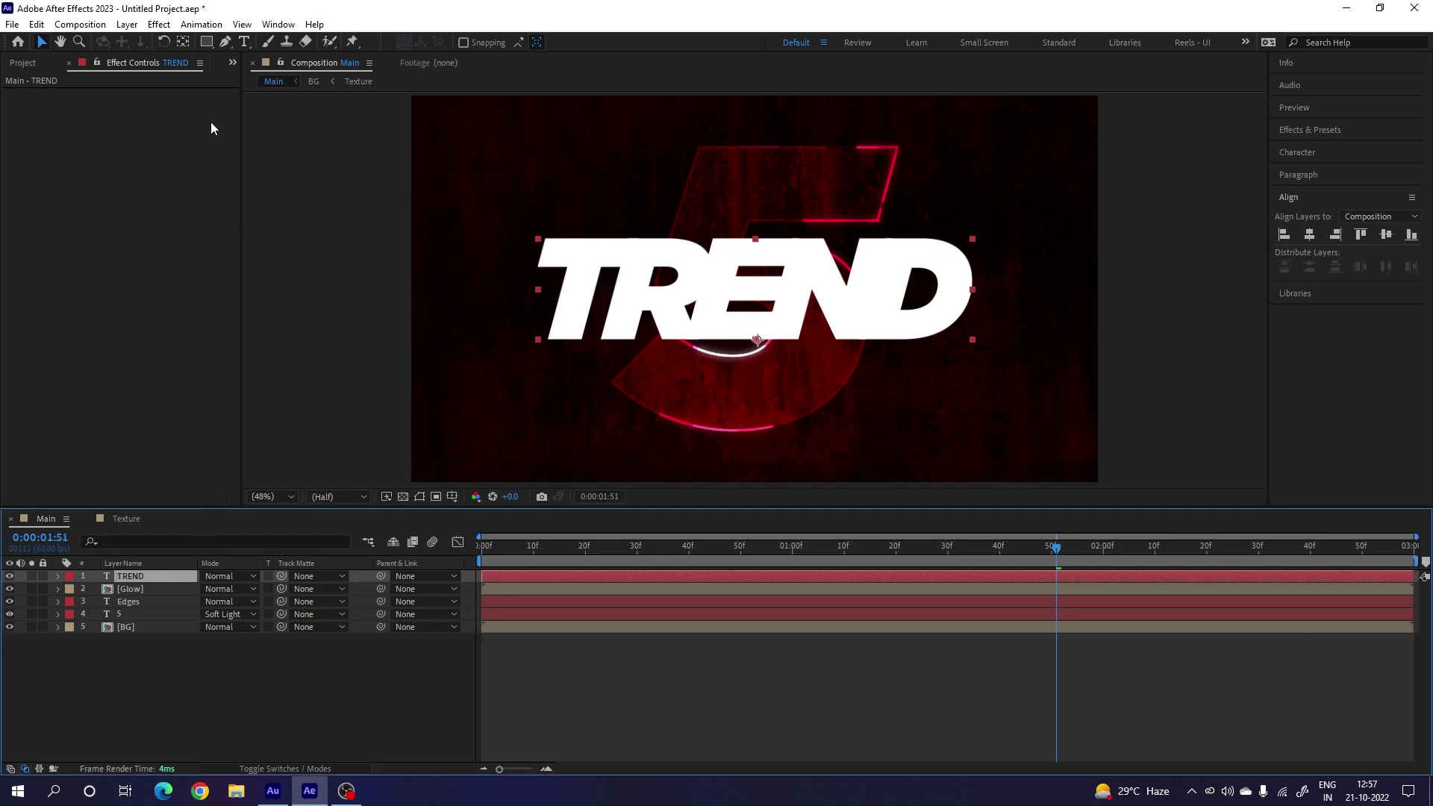
click(183, 41)
key(ctrl+alt+Home)
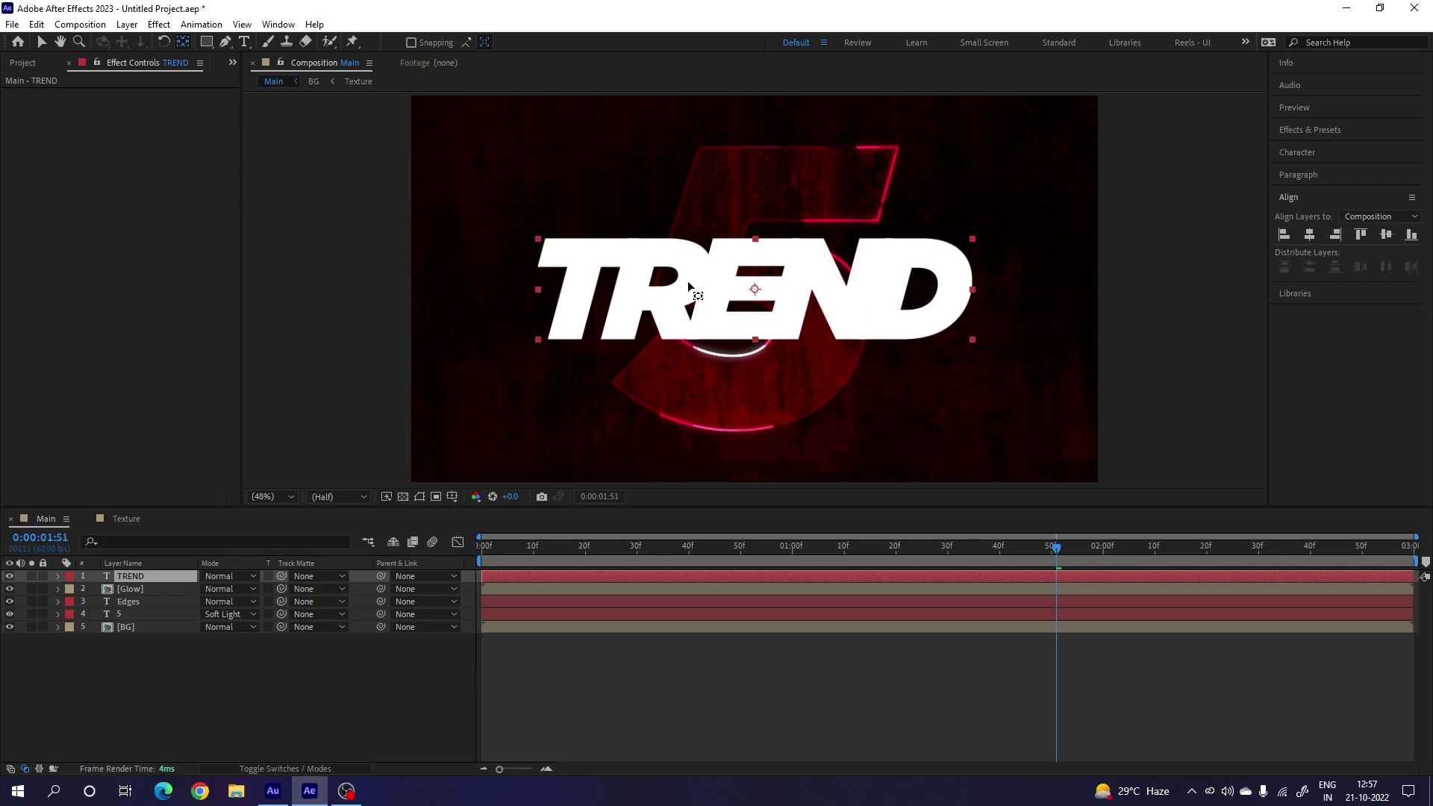
click(42, 41)
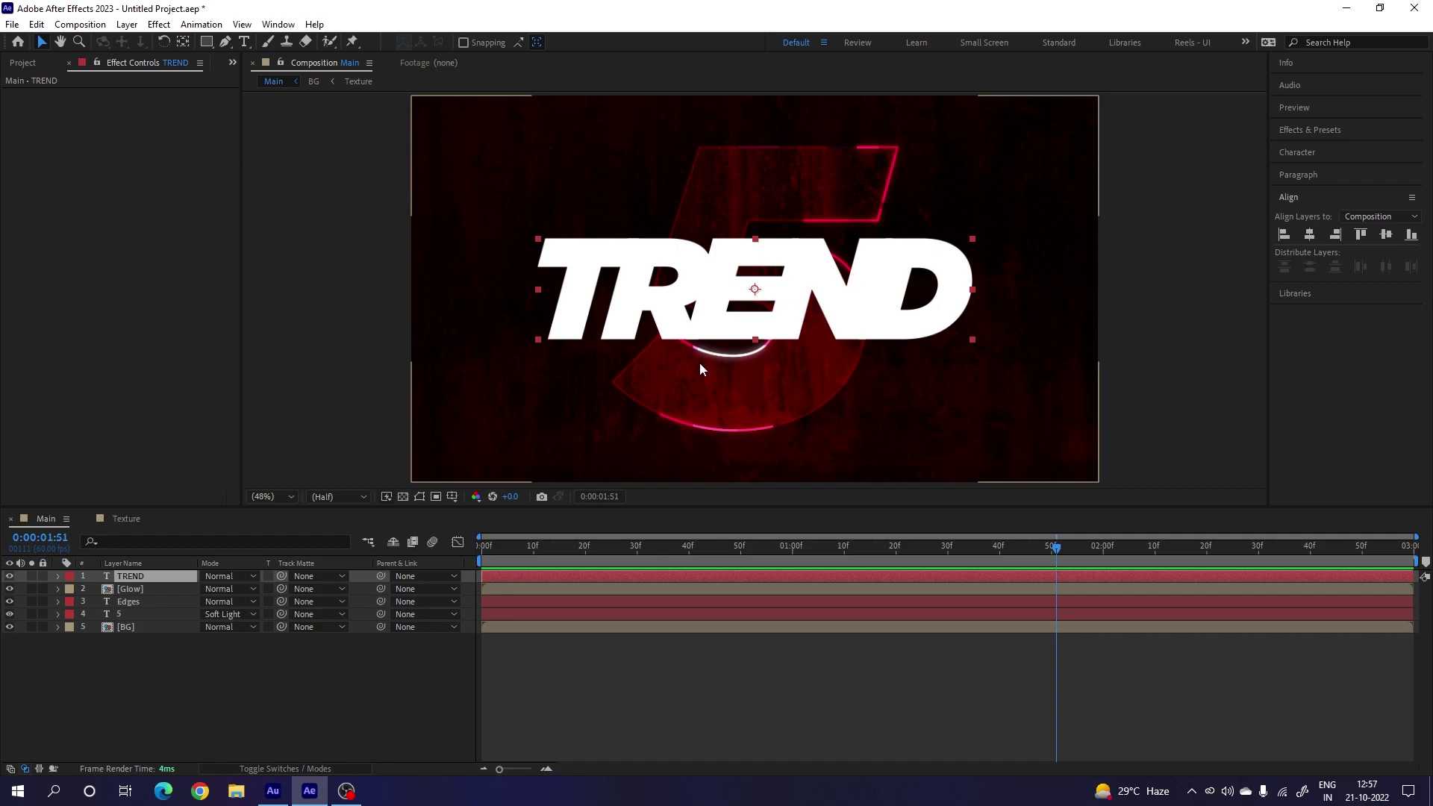
Step: Enable per-character 3D on the TREND text layer
click(58, 576)
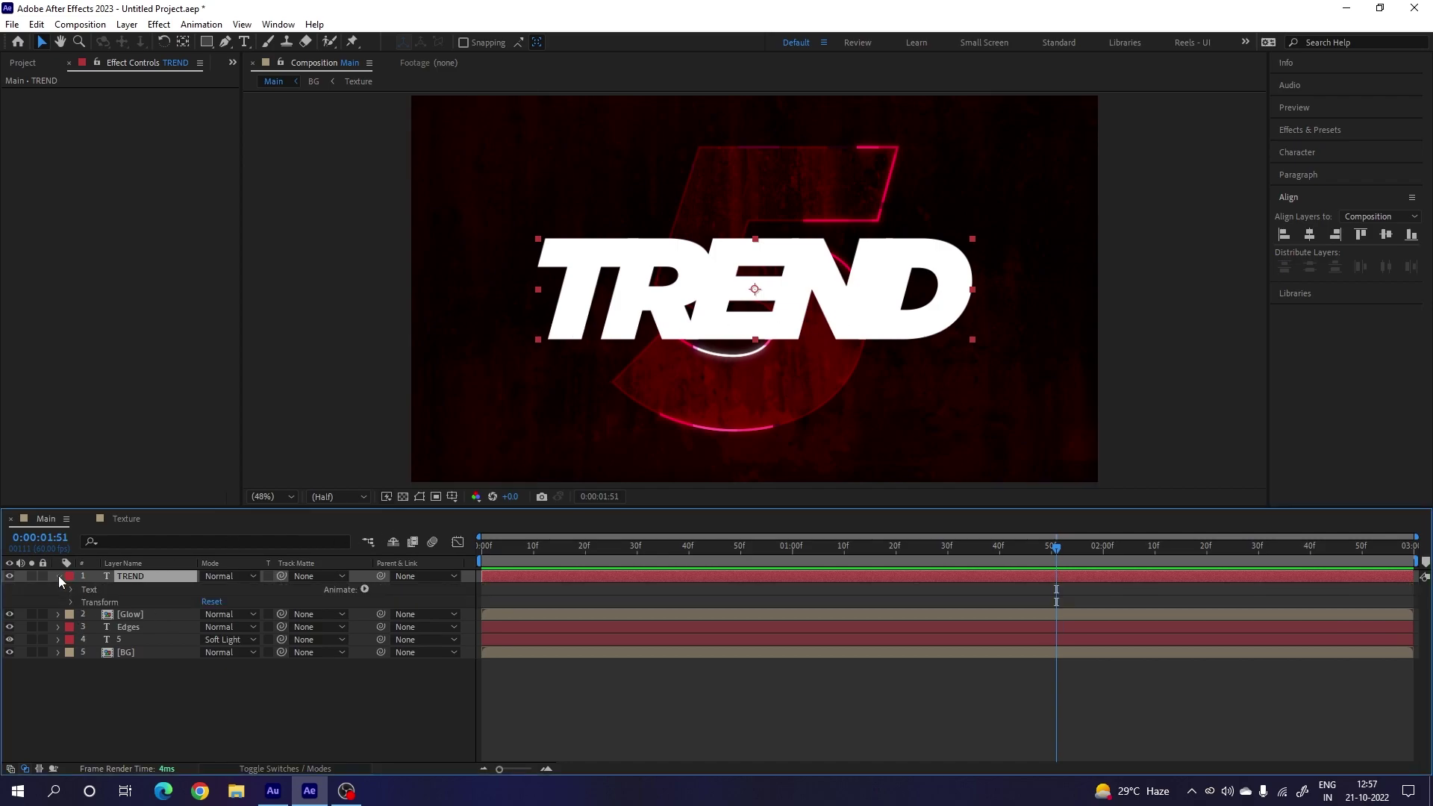
click(364, 589)
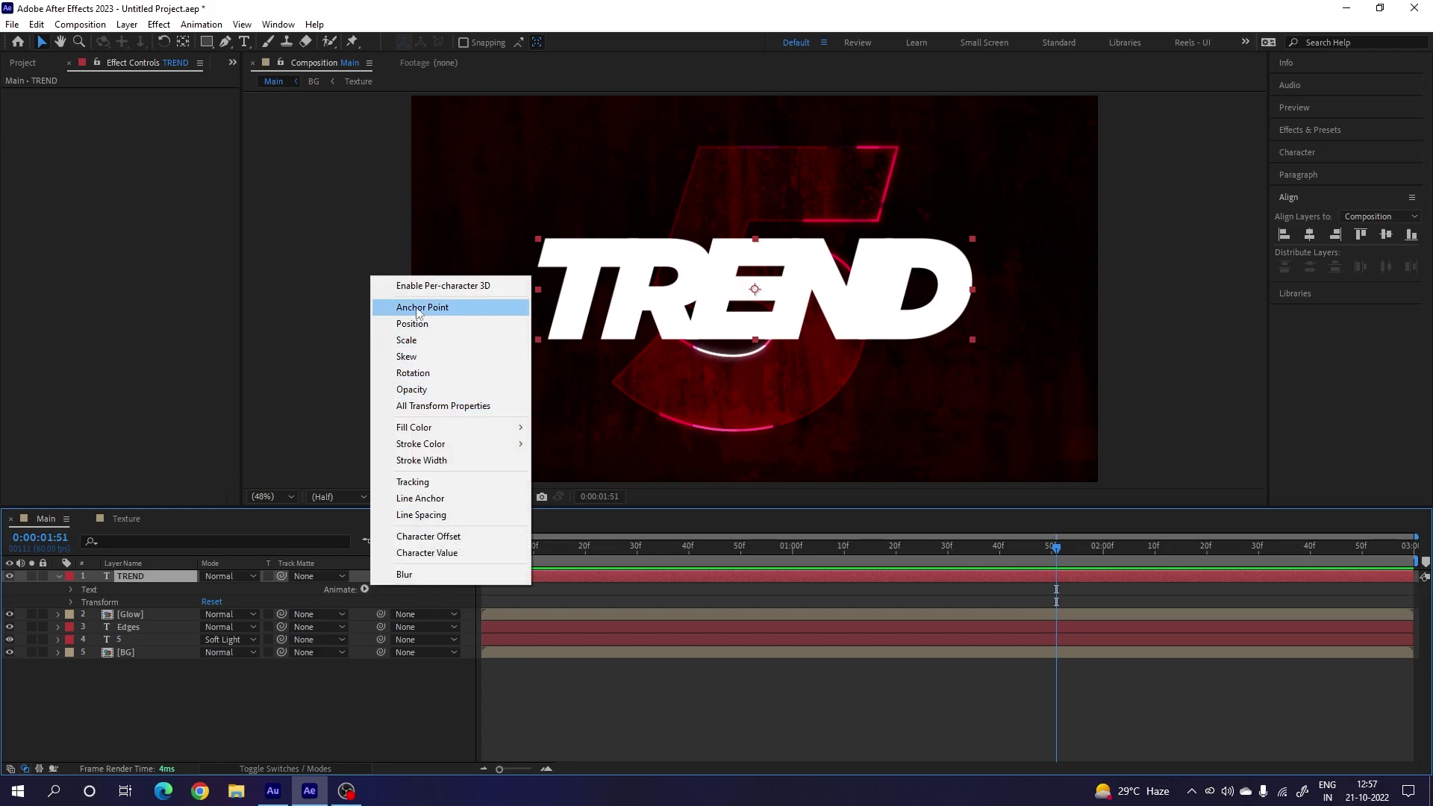
click(472, 287)
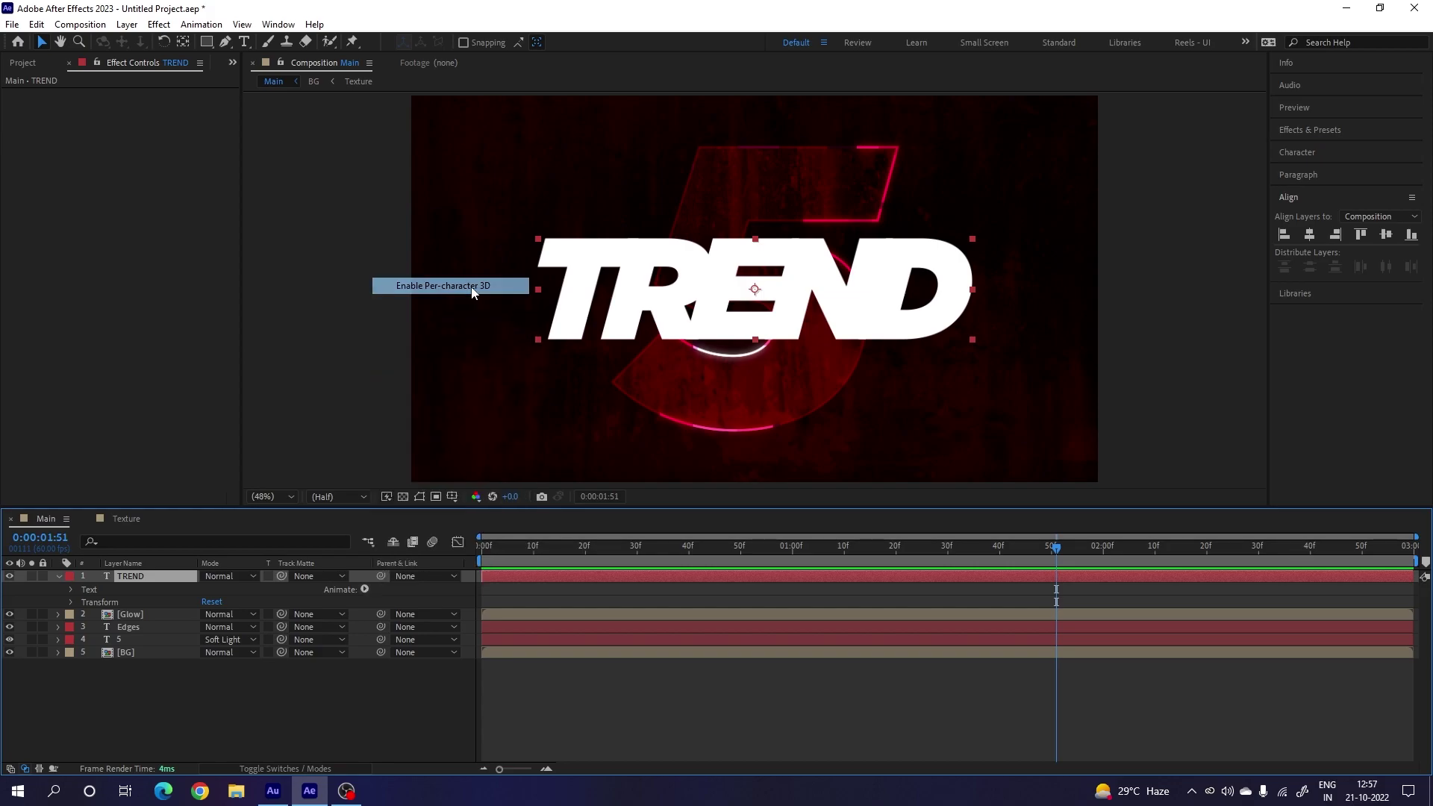
Step: Add a Rotation text animator to the TREND layer and set its Y rotation to -6°
click(365, 589)
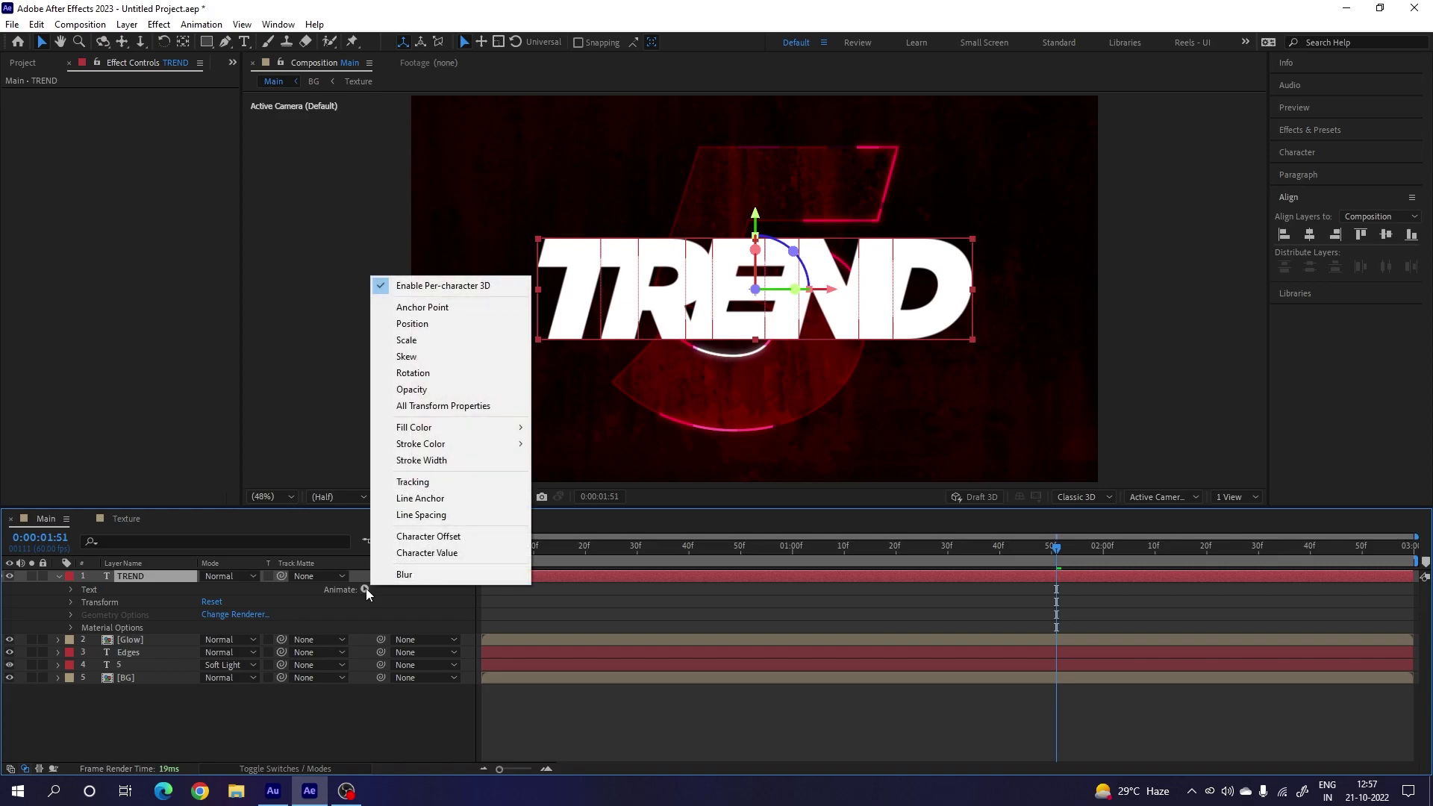
click(414, 373)
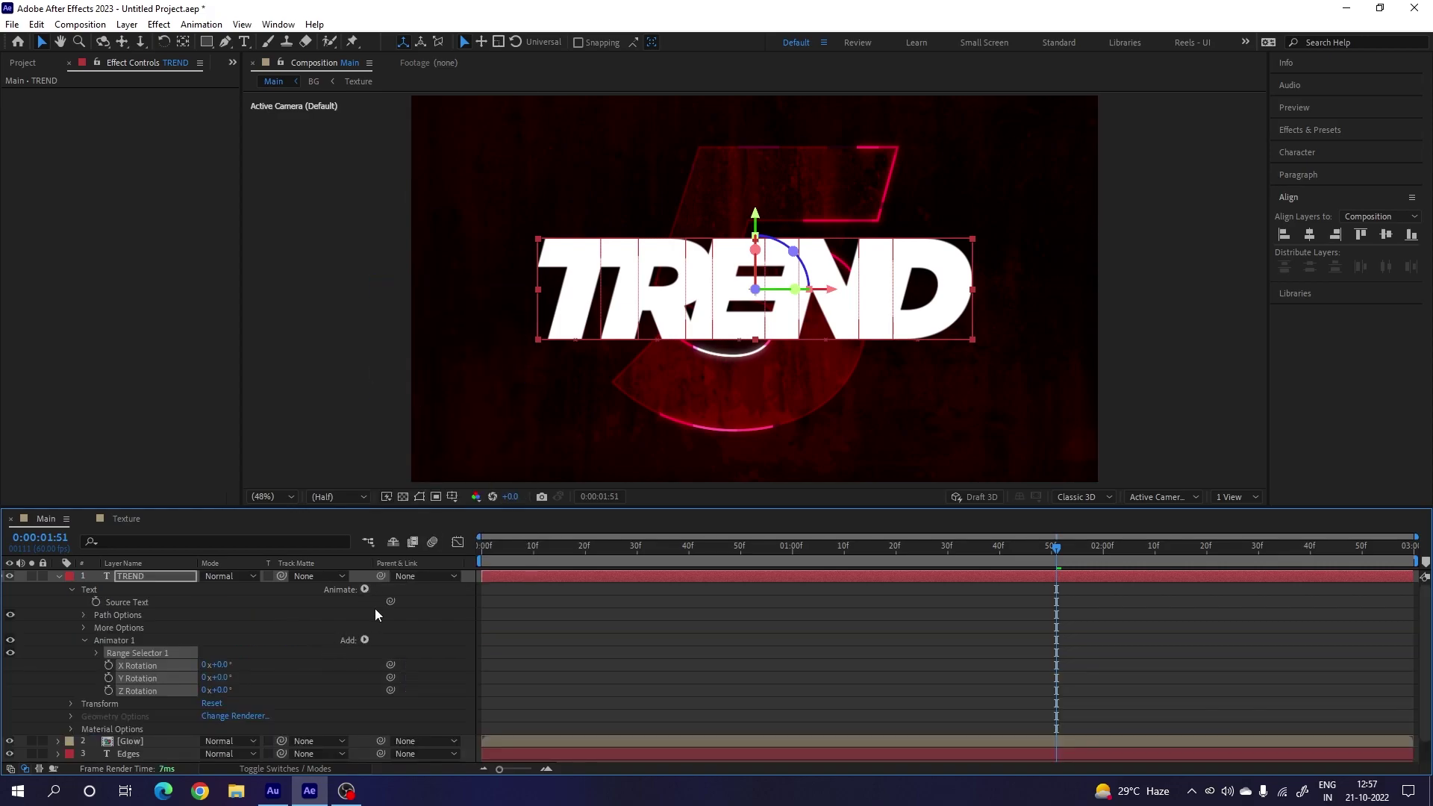
click(222, 677)
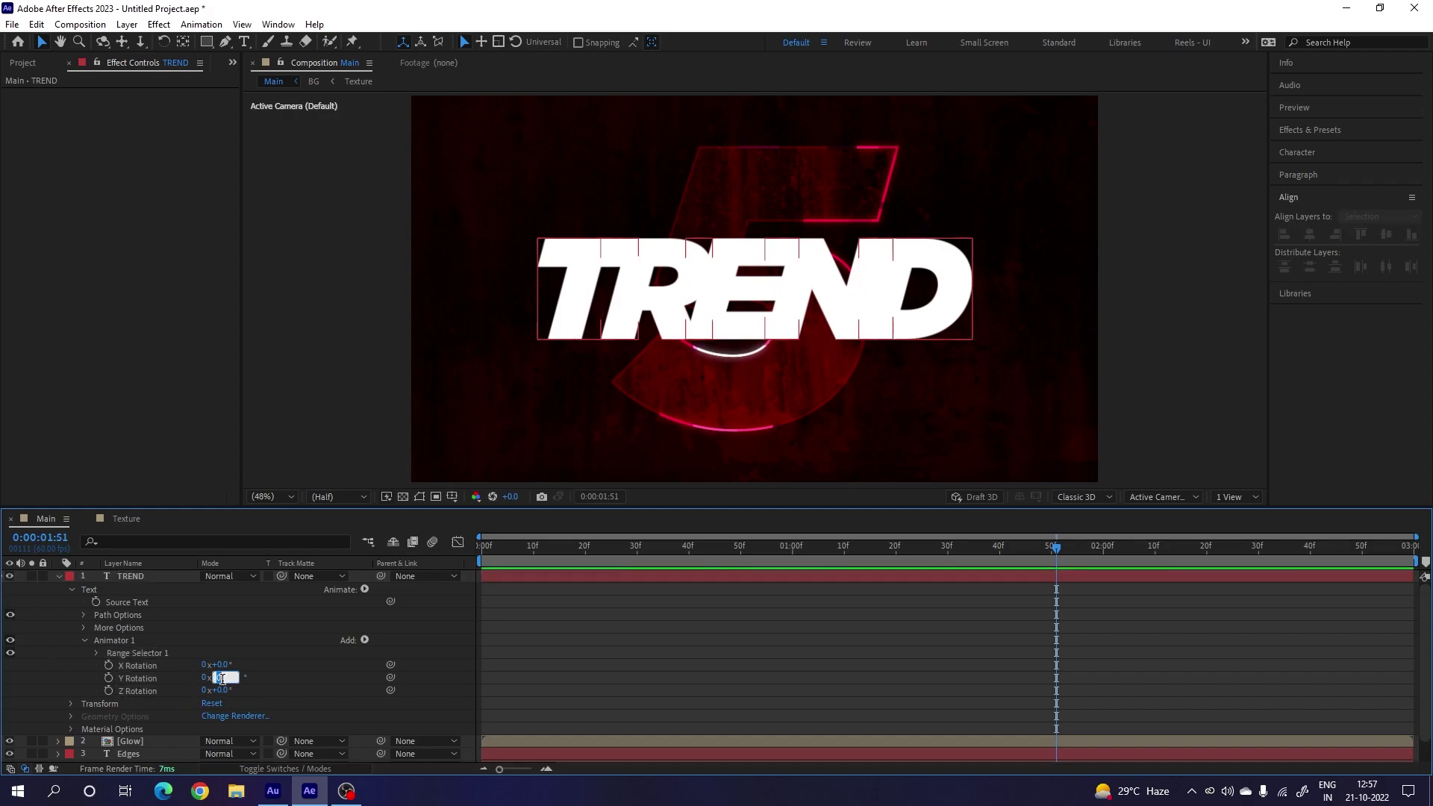
text(-6)
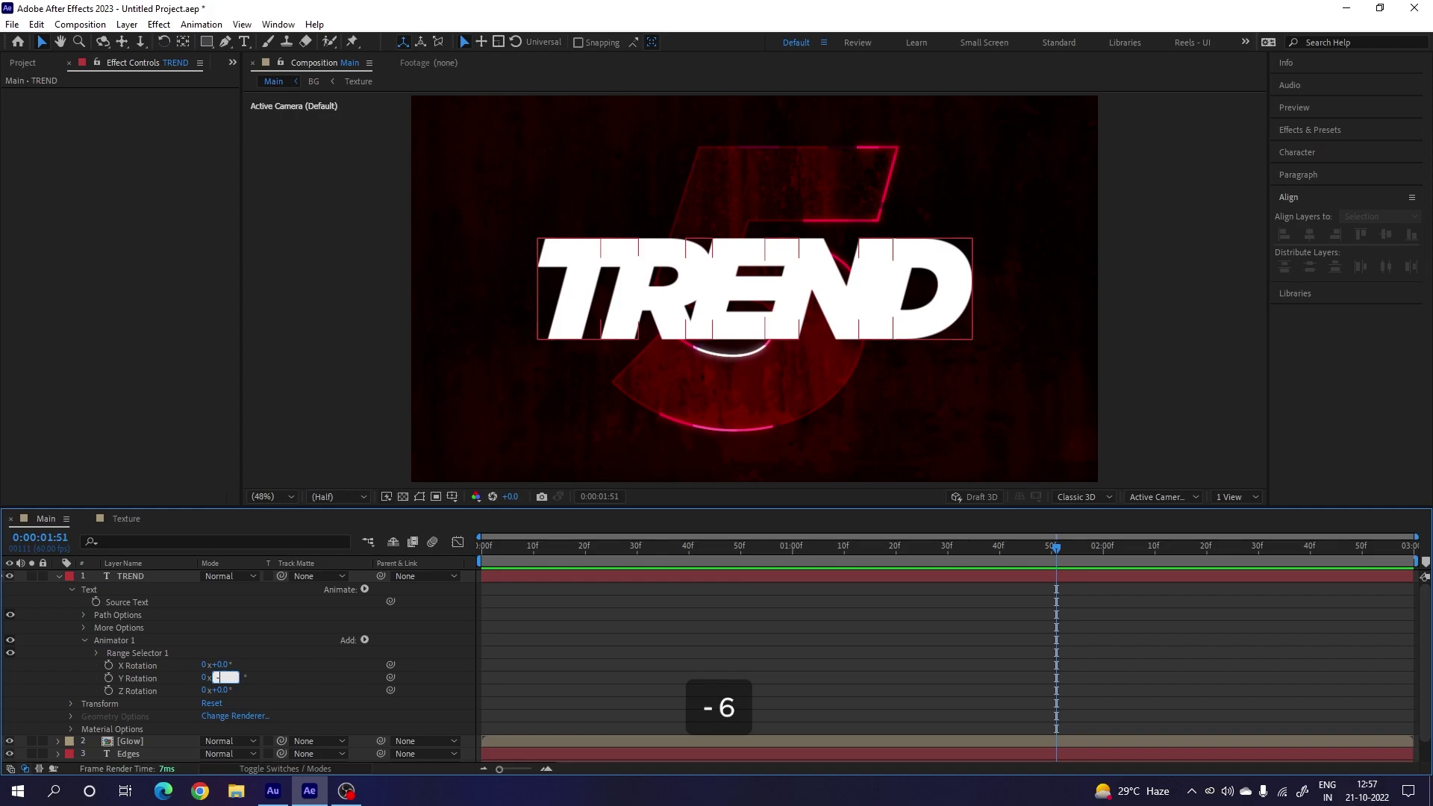
text(0)
key(Return)
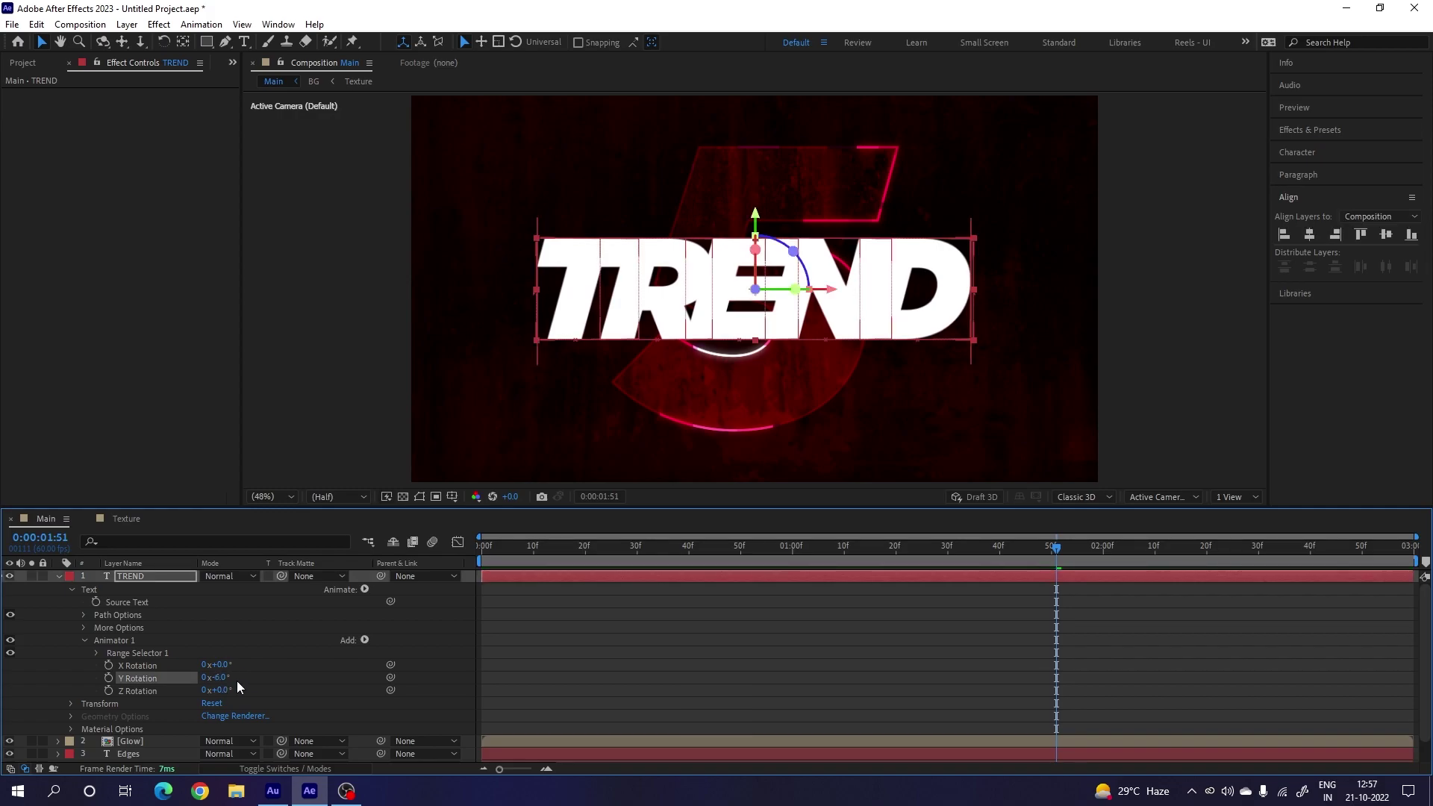
click(58, 578)
Step: Duplicate the TREND layer, then add a Blur text animator to the lower, original TREND layer with blur set to 125
click(148, 576)
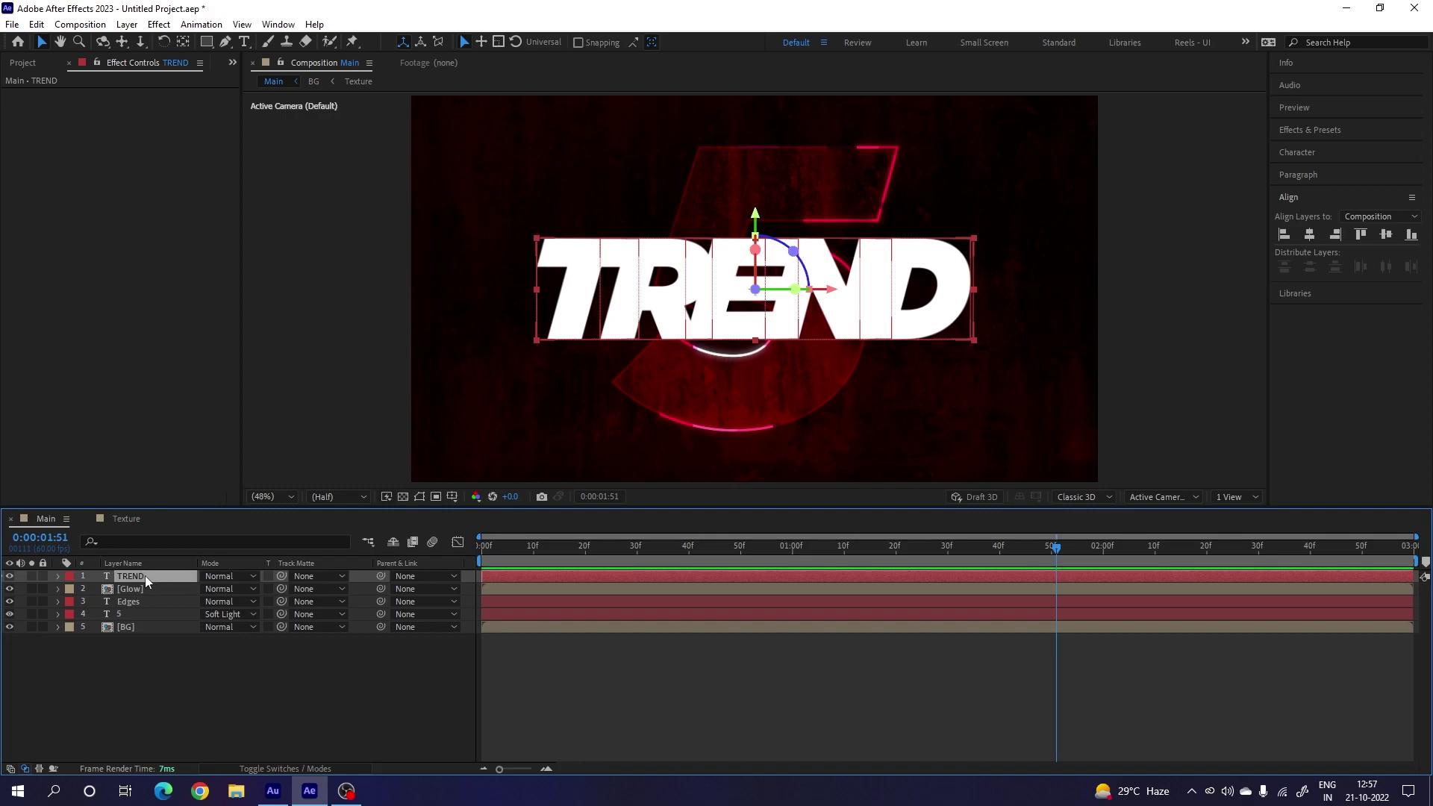
key(ctrl+d)
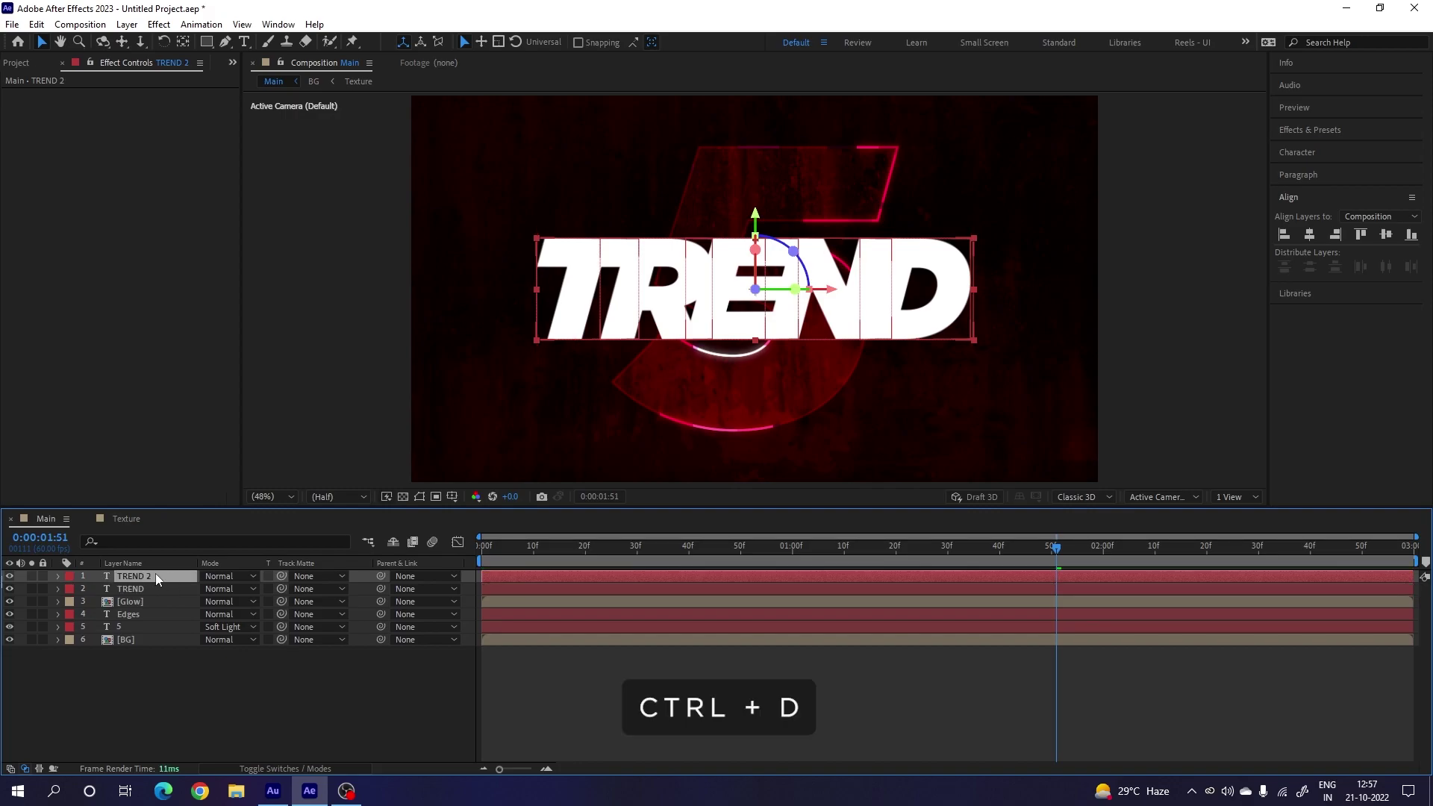
click(146, 589)
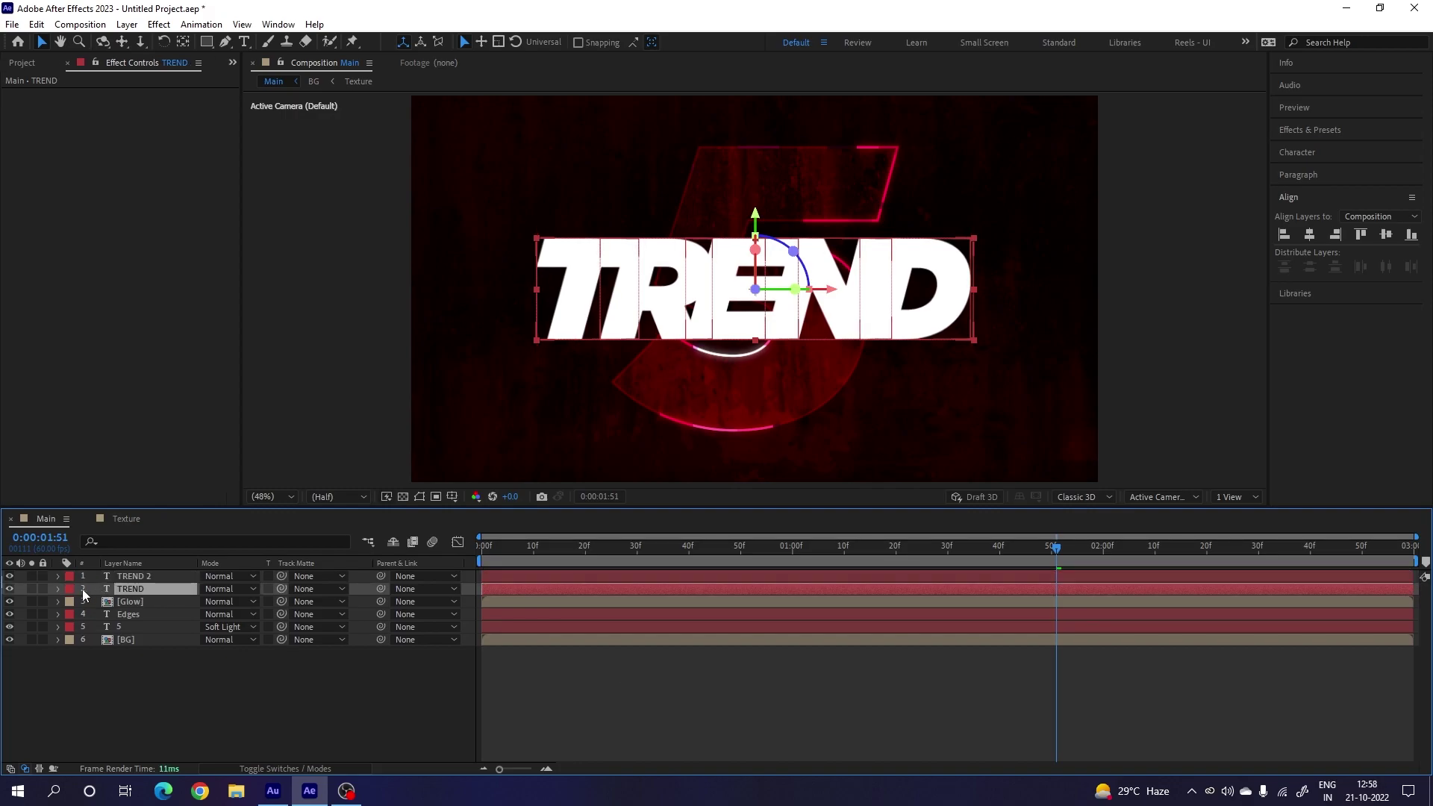
click(59, 589)
click(364, 601)
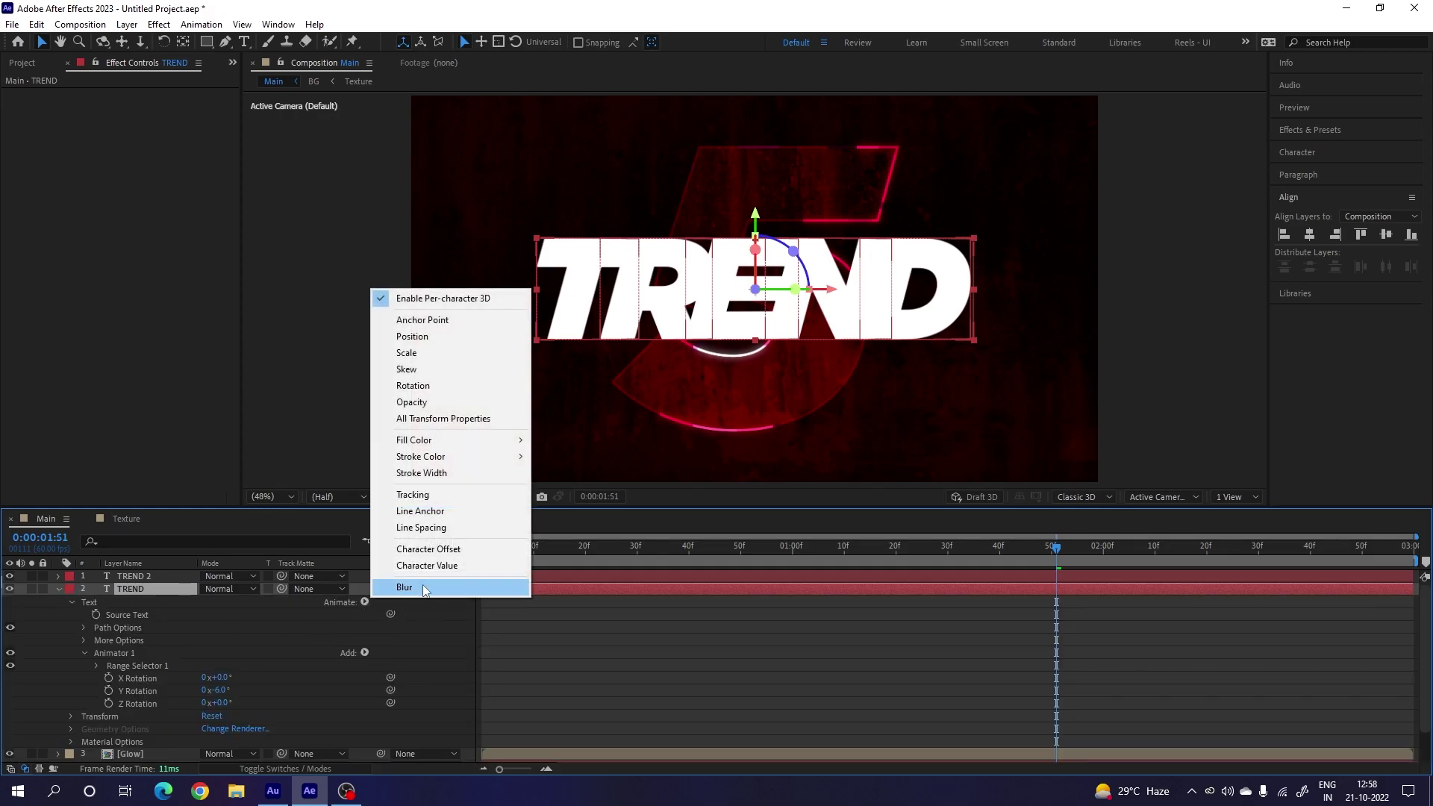
click(429, 590)
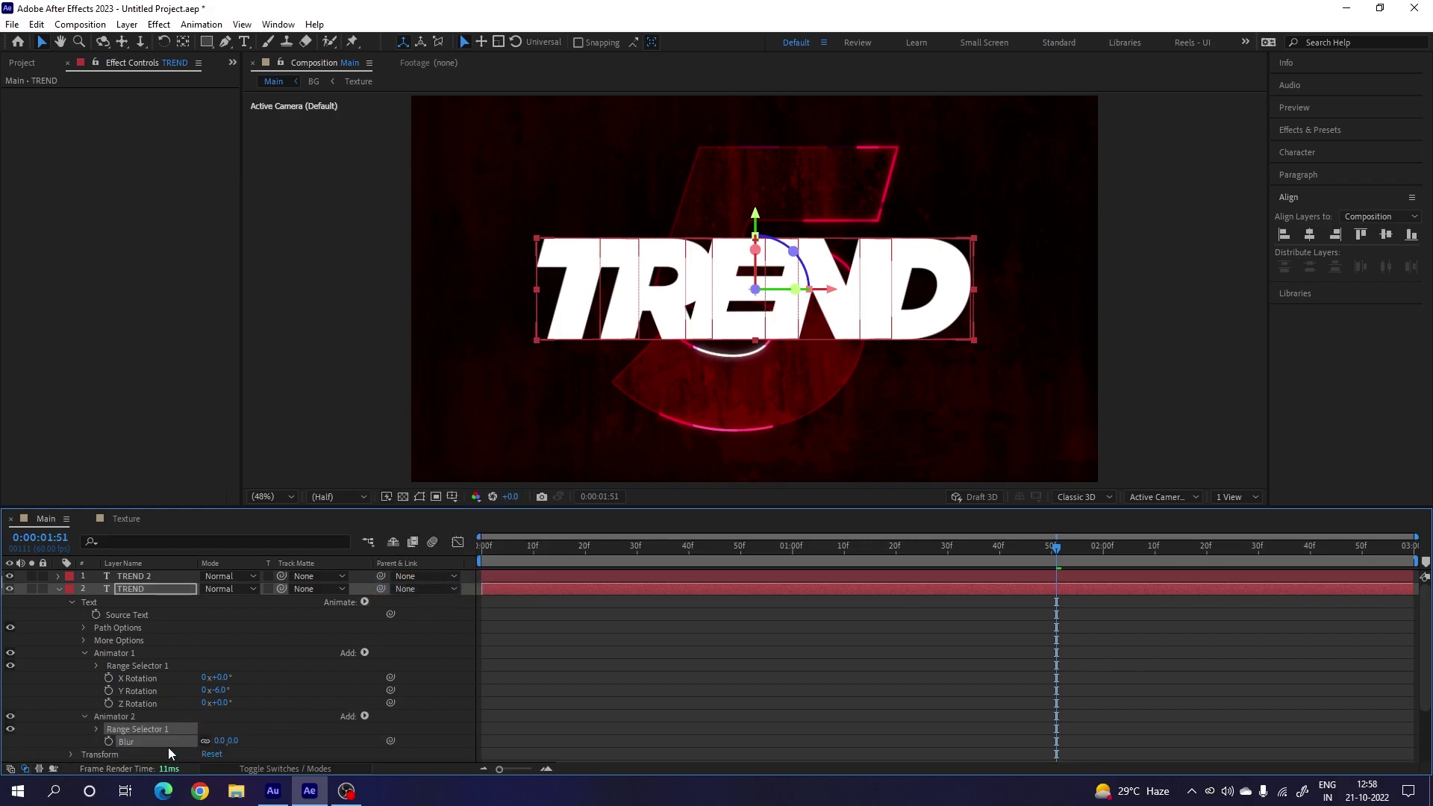
click(232, 740)
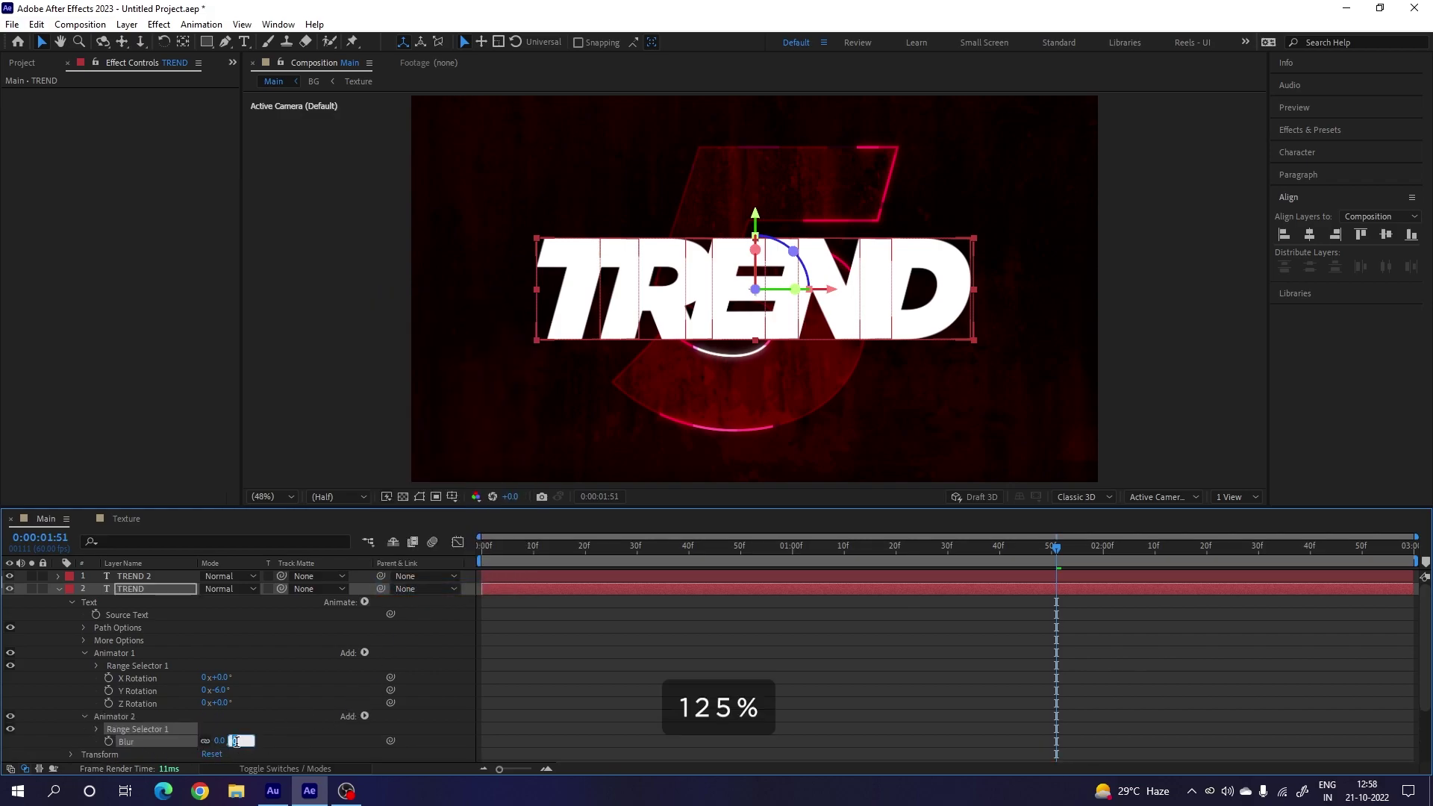
text(125)
key(Return)
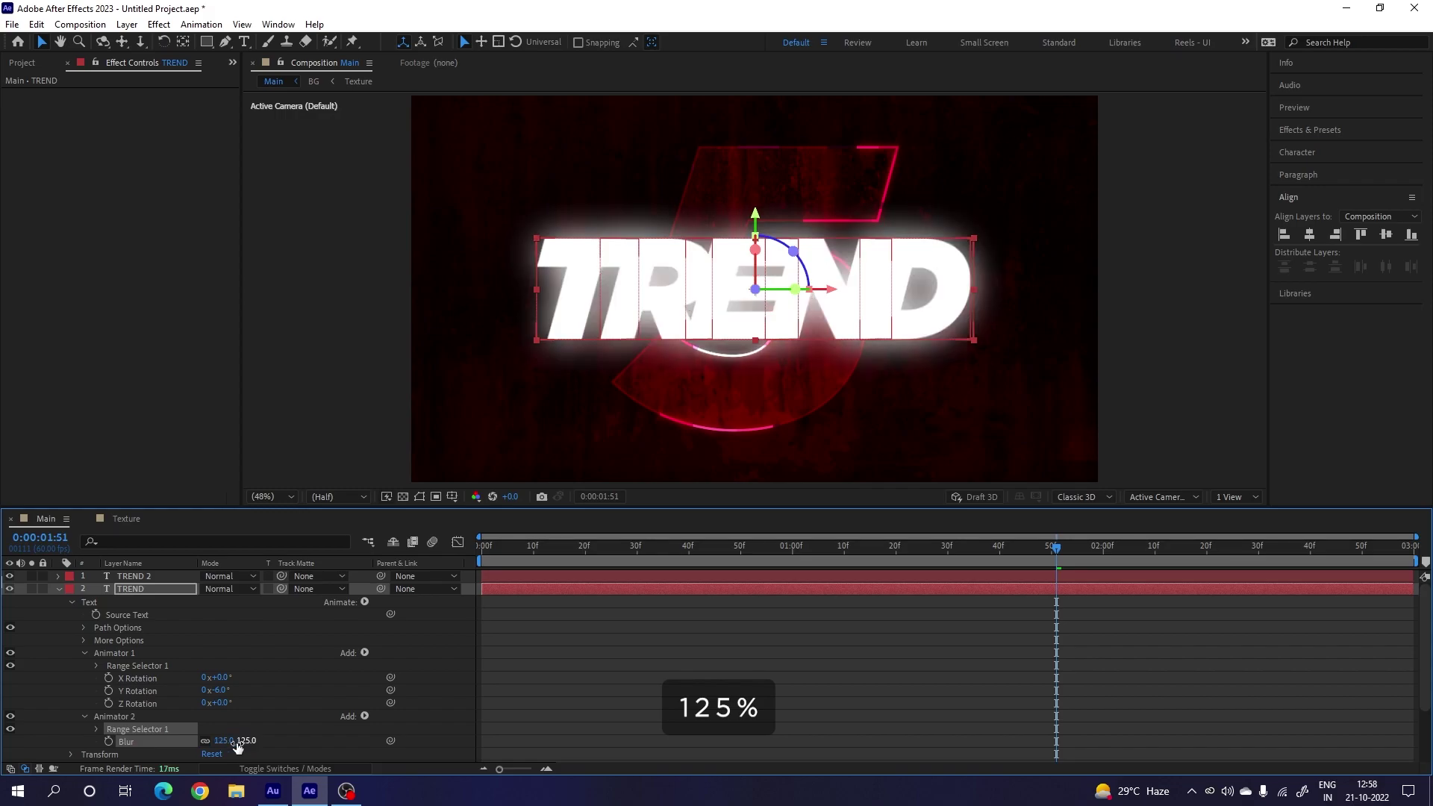
click(59, 590)
click(146, 589)
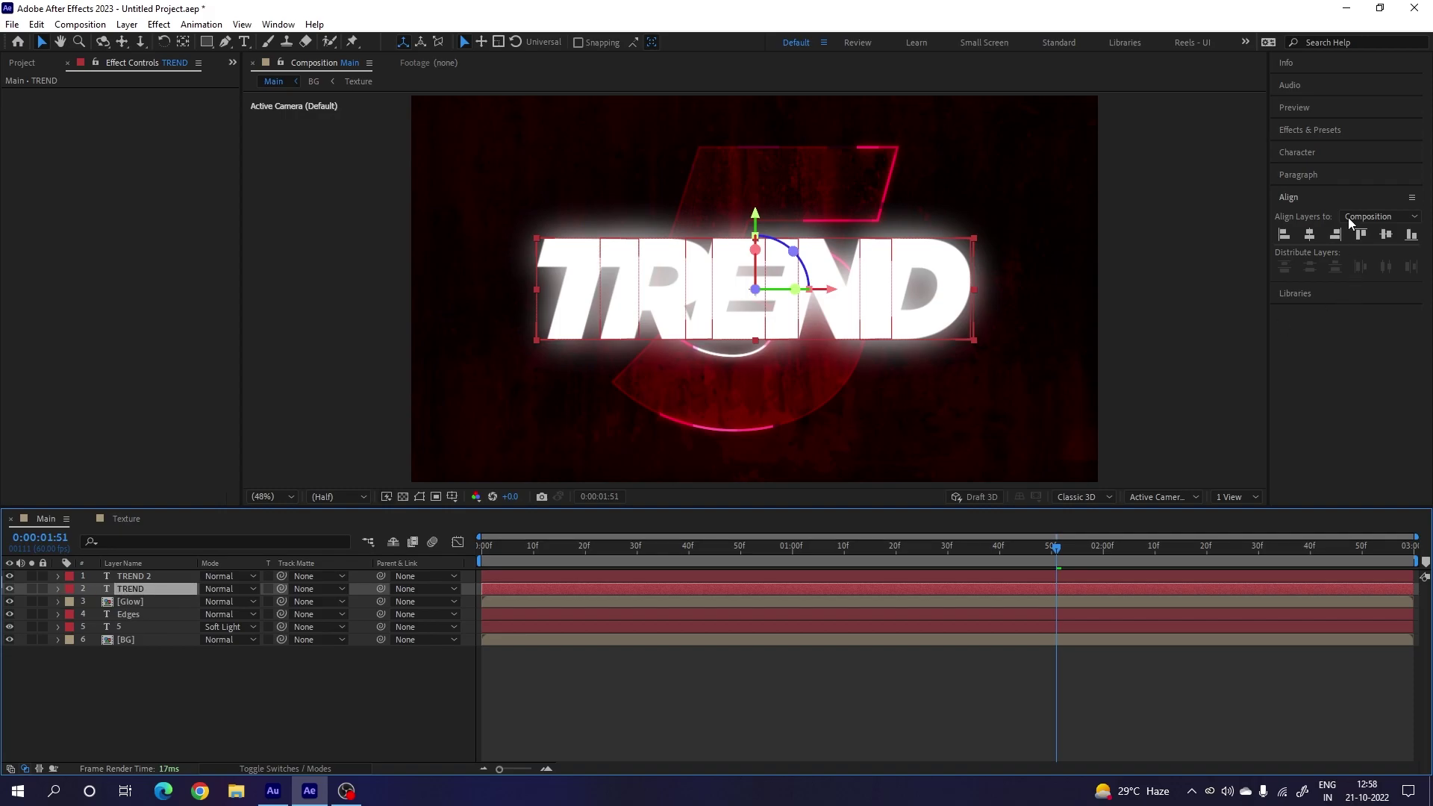
Step: Set the fill color of the lower TREND text layer to dark red 820000
click(1313, 154)
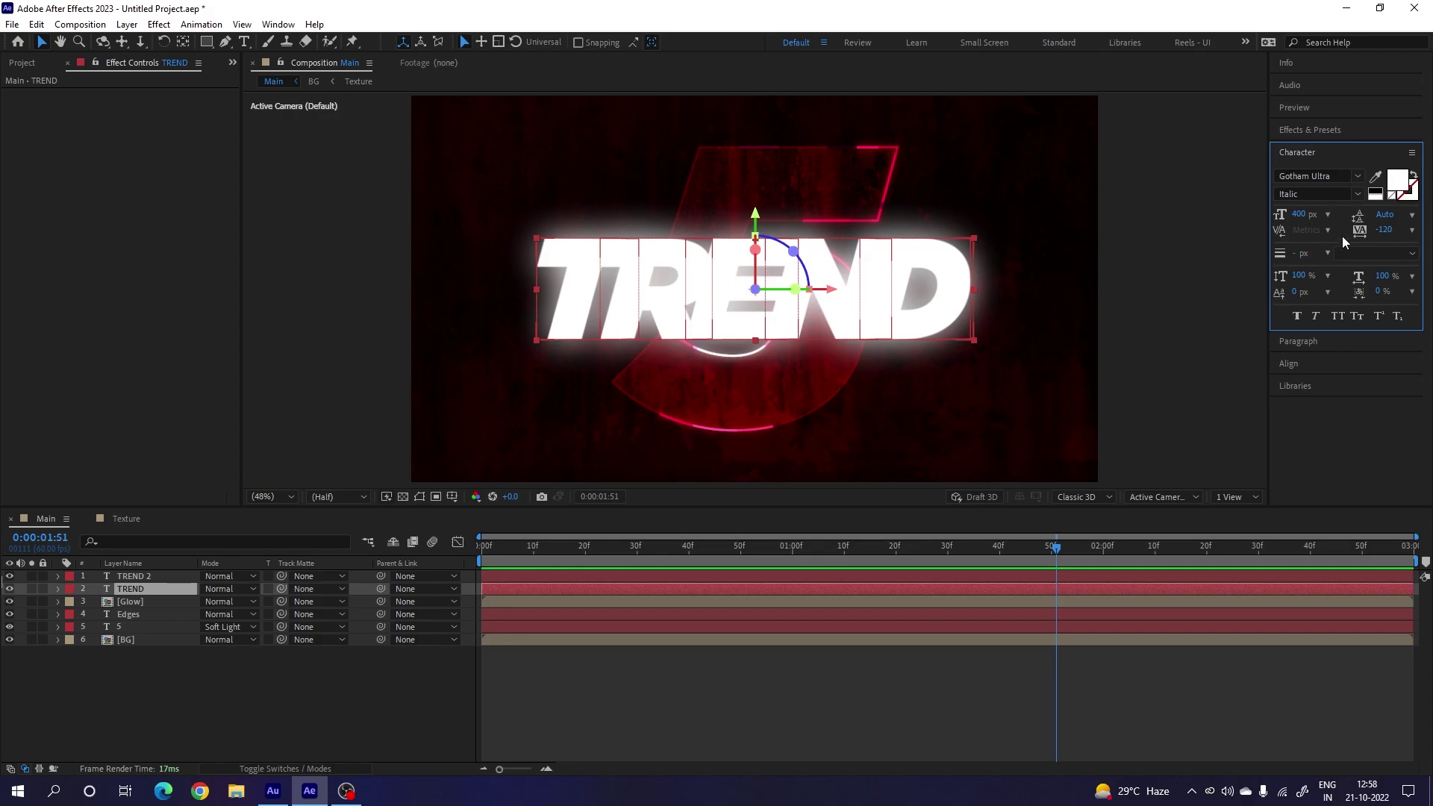
click(1397, 182)
click(302, 402)
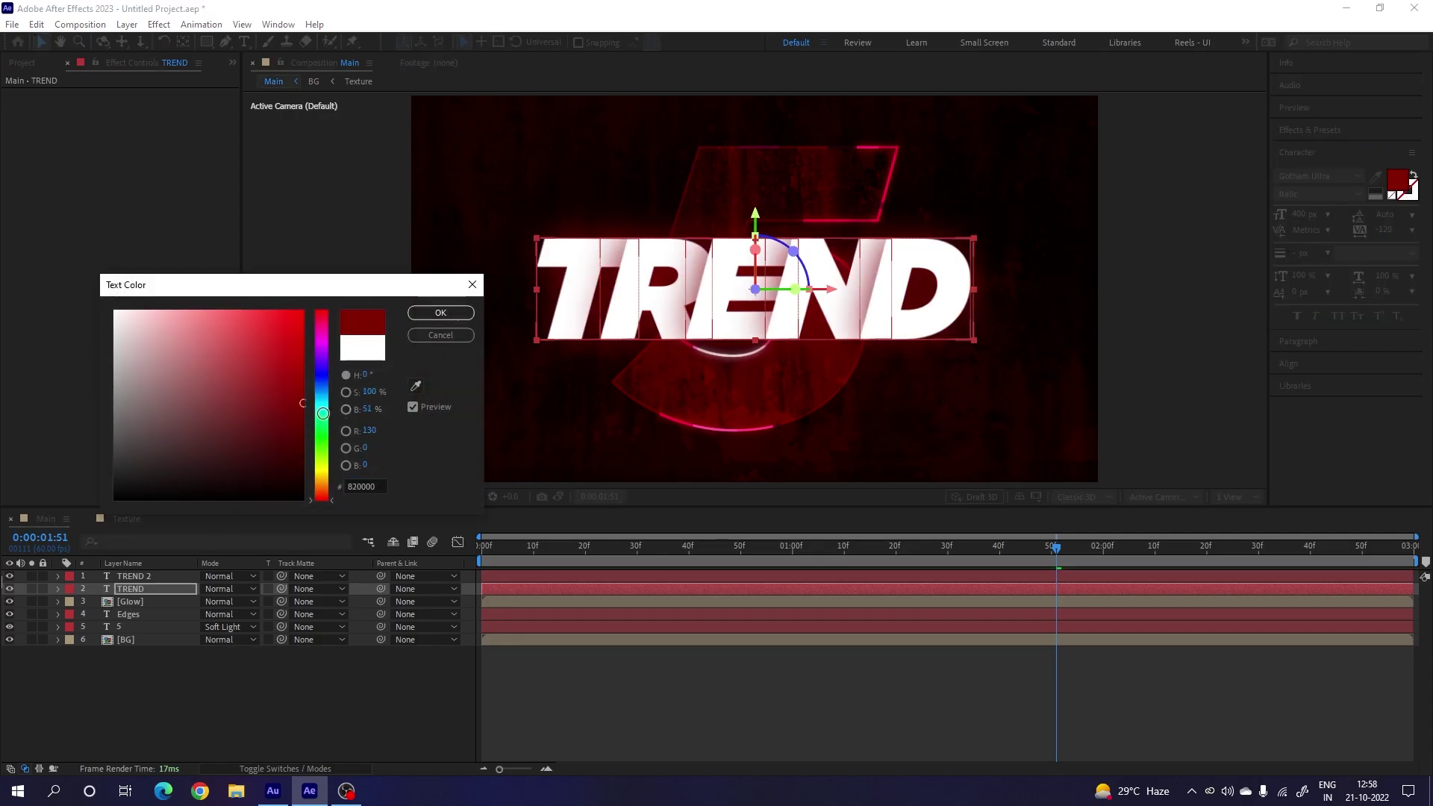
key(Return)
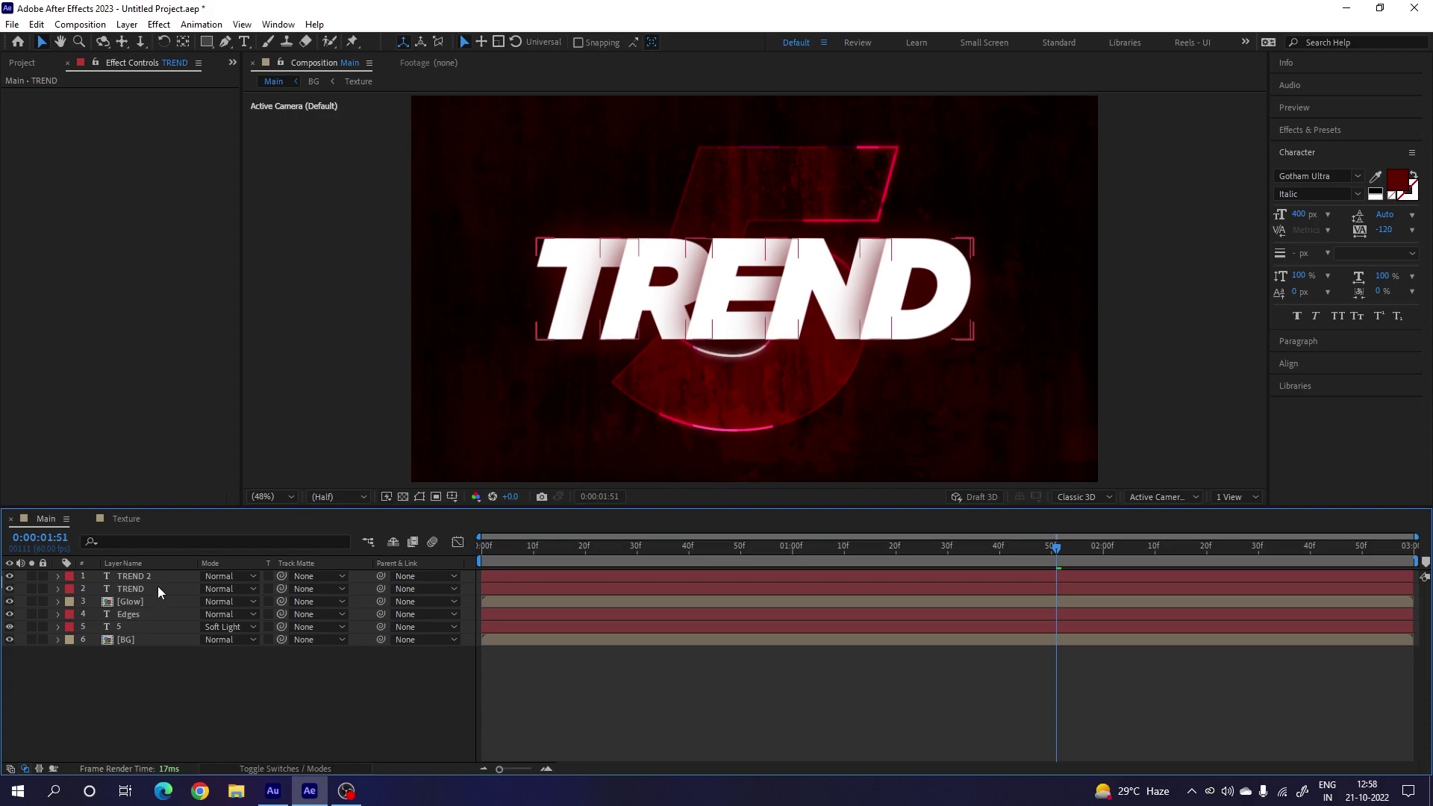
Step: Pre-compose both TREND text layers into a new composition named Title
click(158, 585)
shift+click(151, 579)
right_click(151, 579)
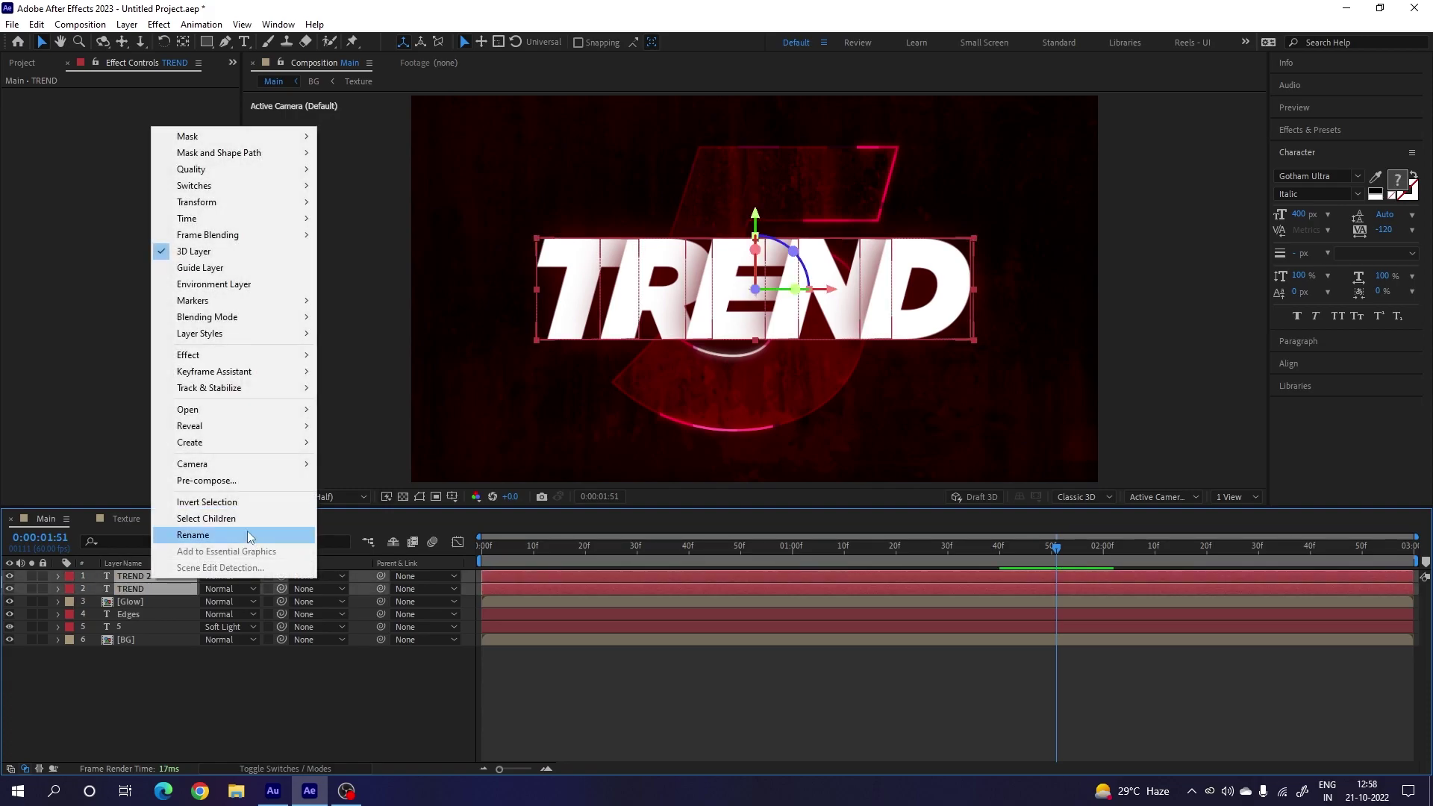
click(217, 481)
key(BackSpace)
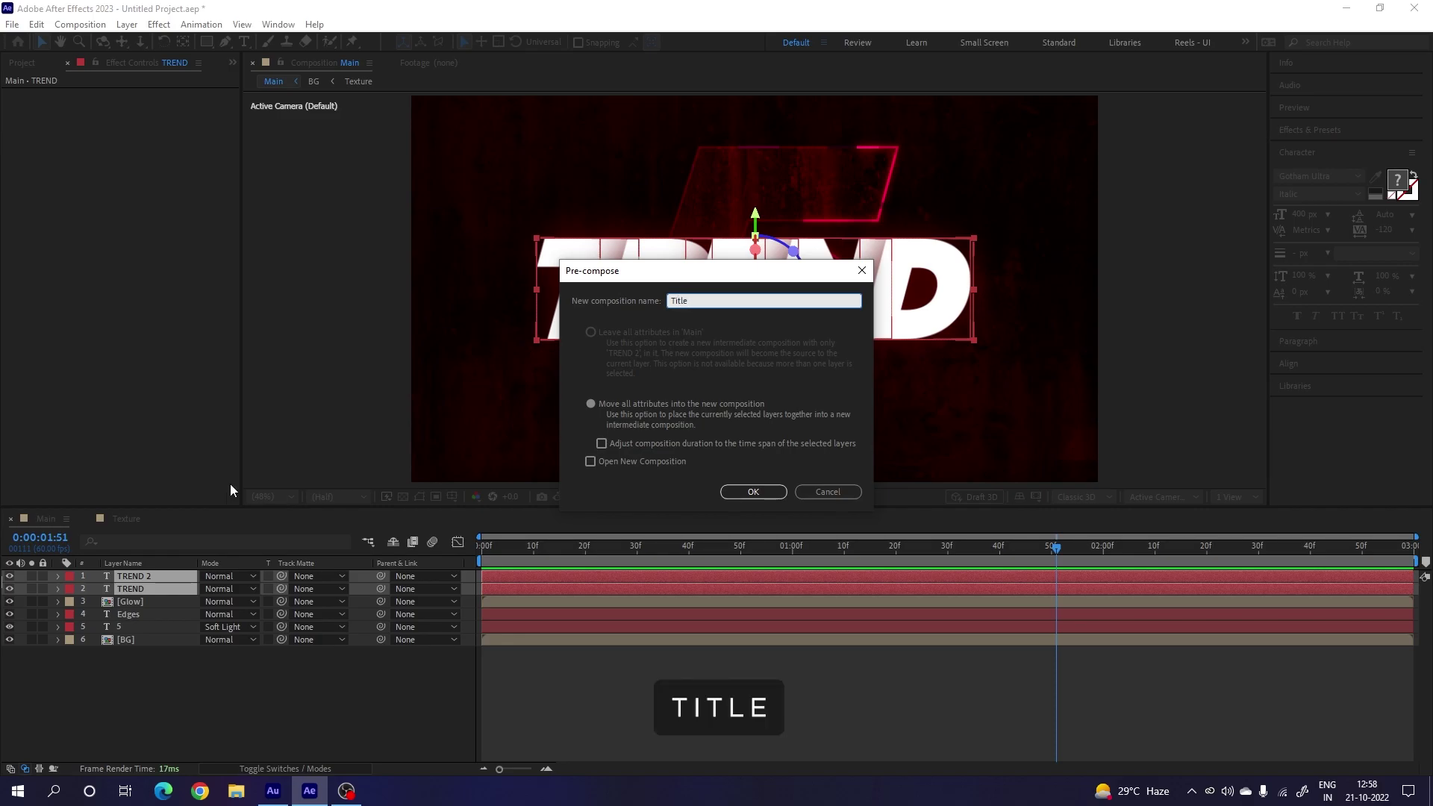
click(753, 492)
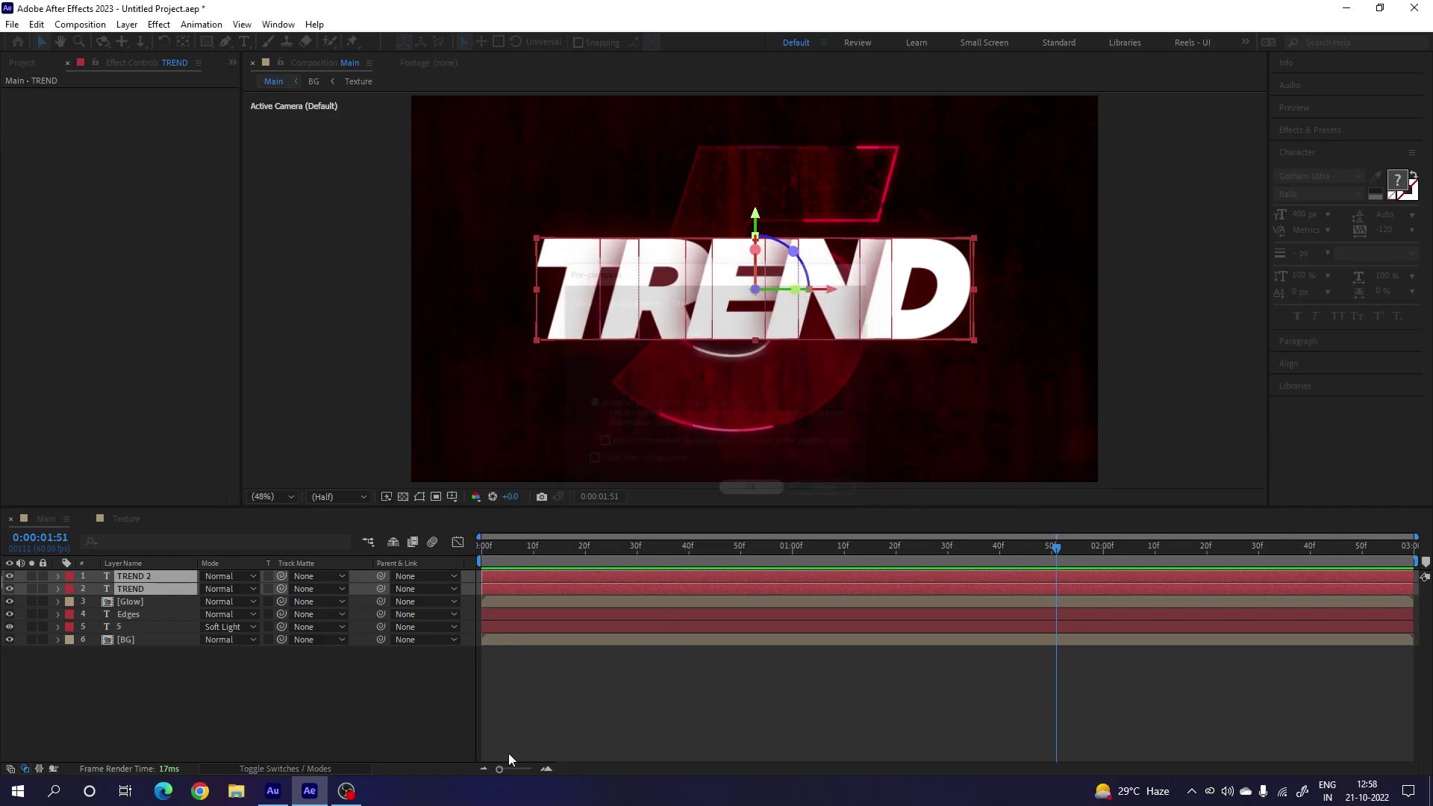
click(331, 708)
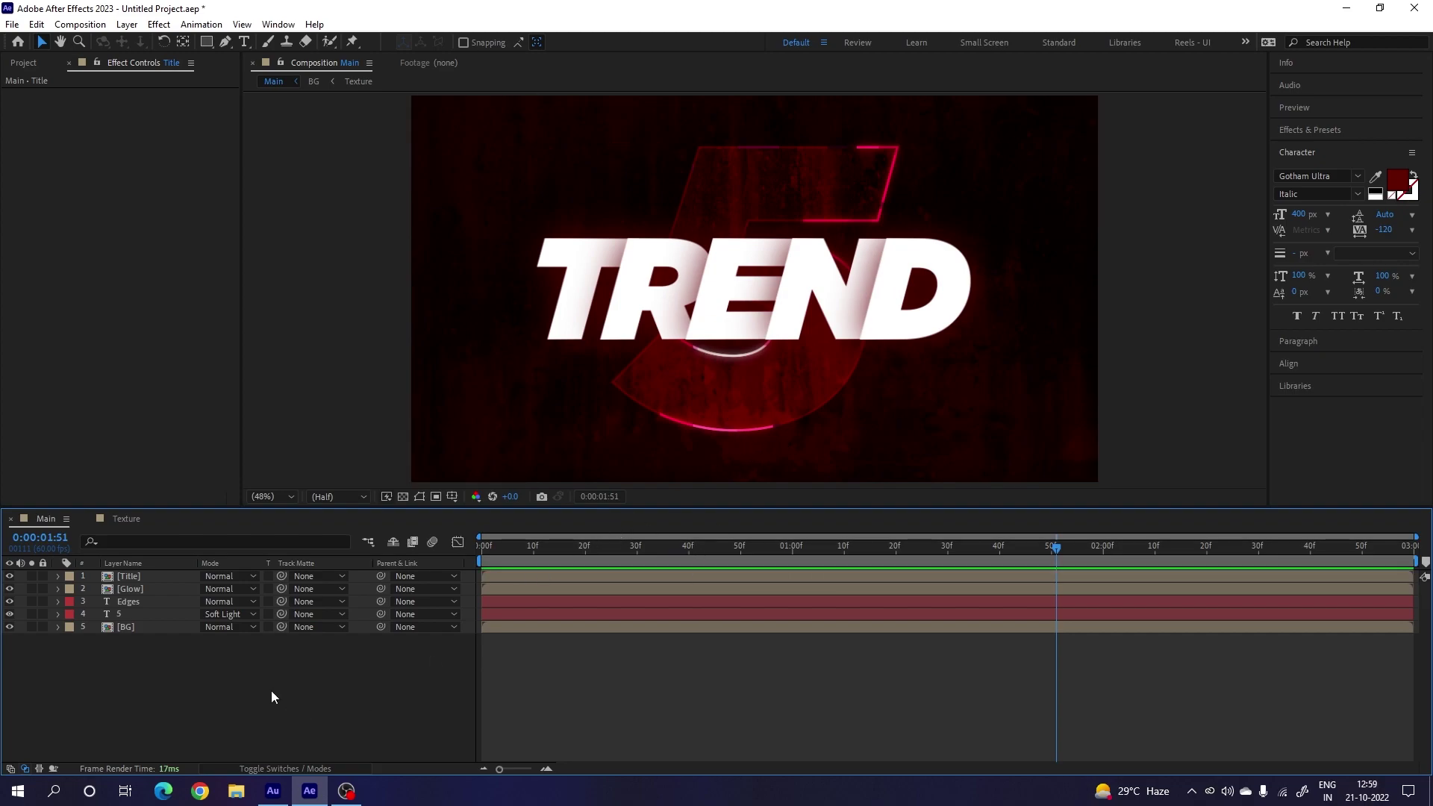
Step: Create a null object in the Main composition and rename it Controler
click(127, 24)
mouse_move(149, 42)
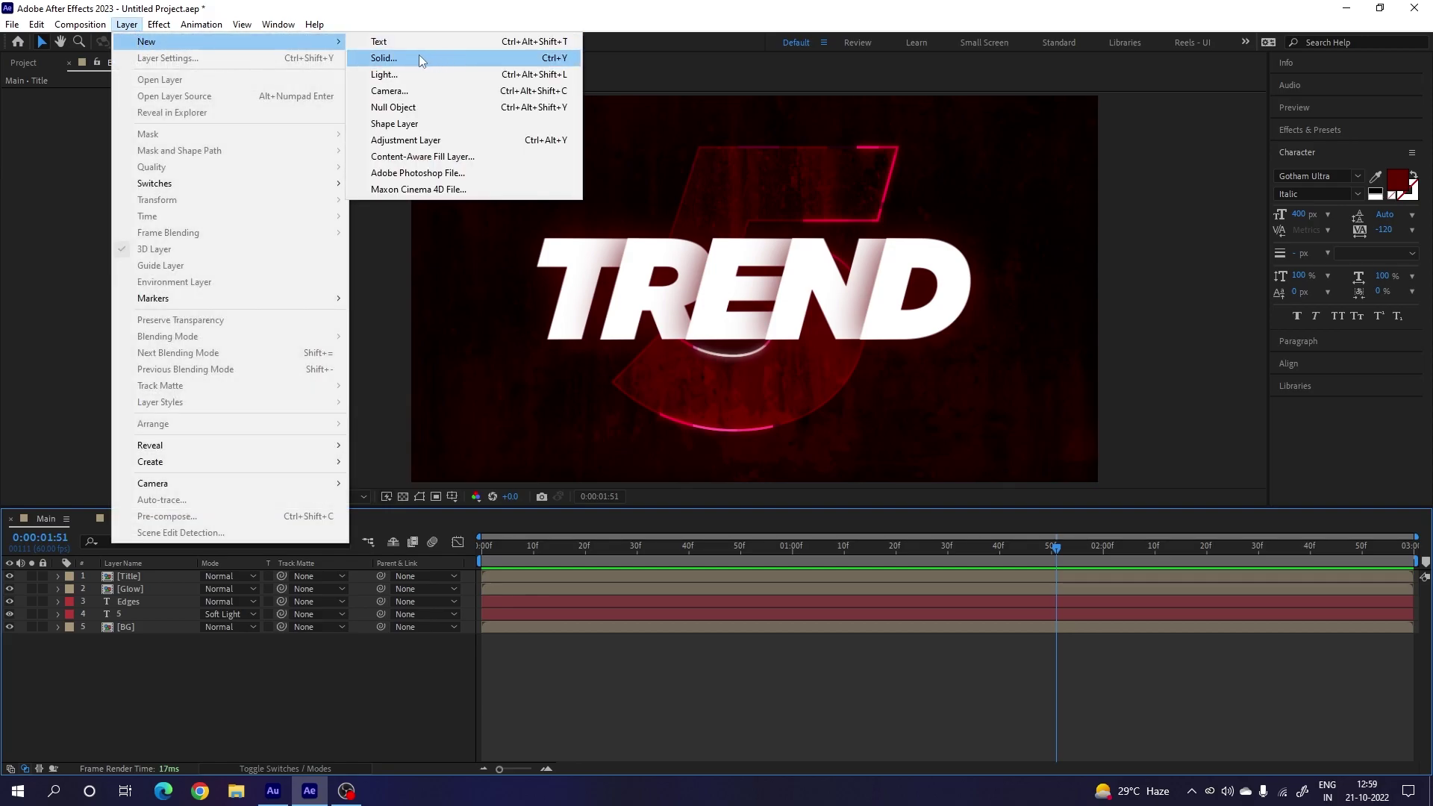
click(403, 107)
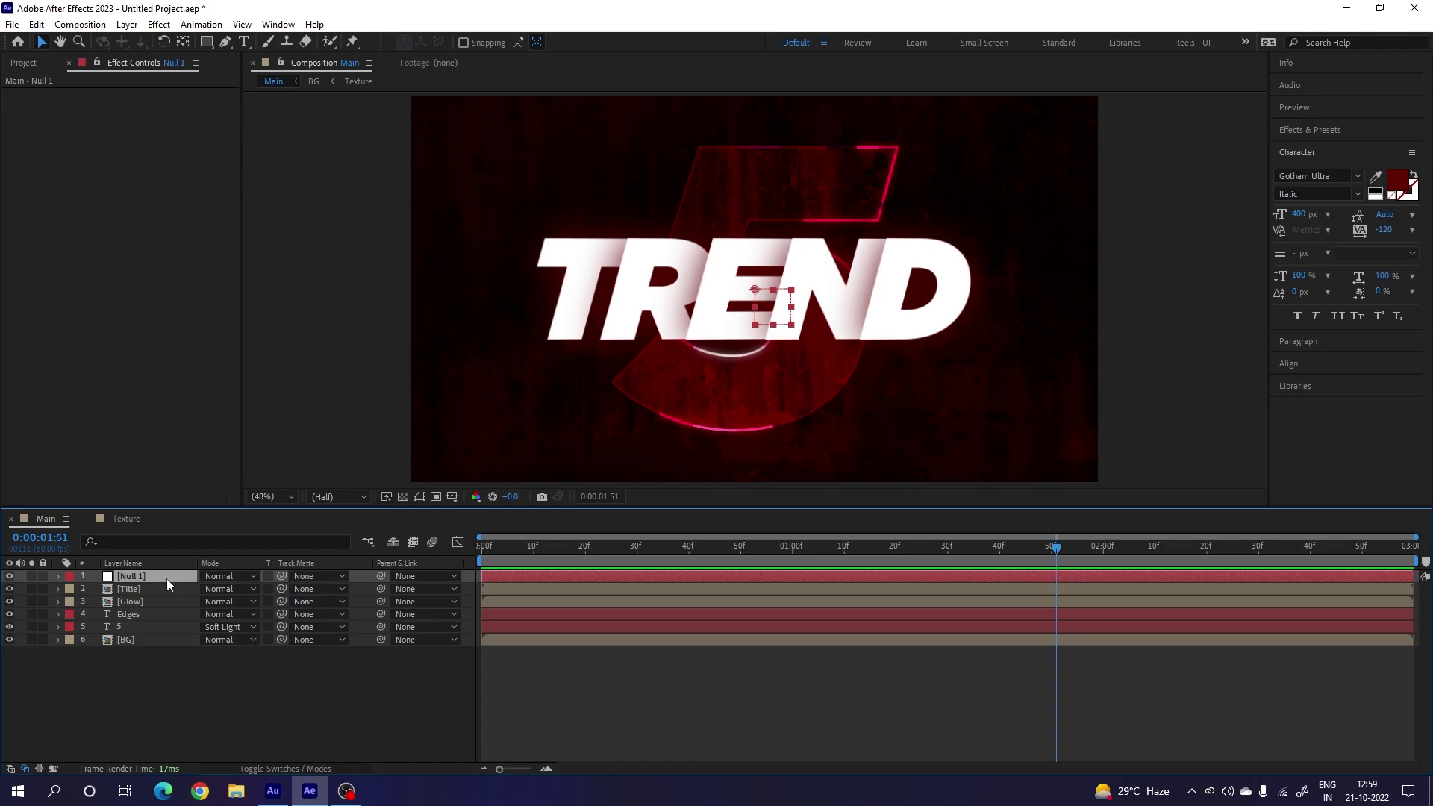
right_click(168, 579)
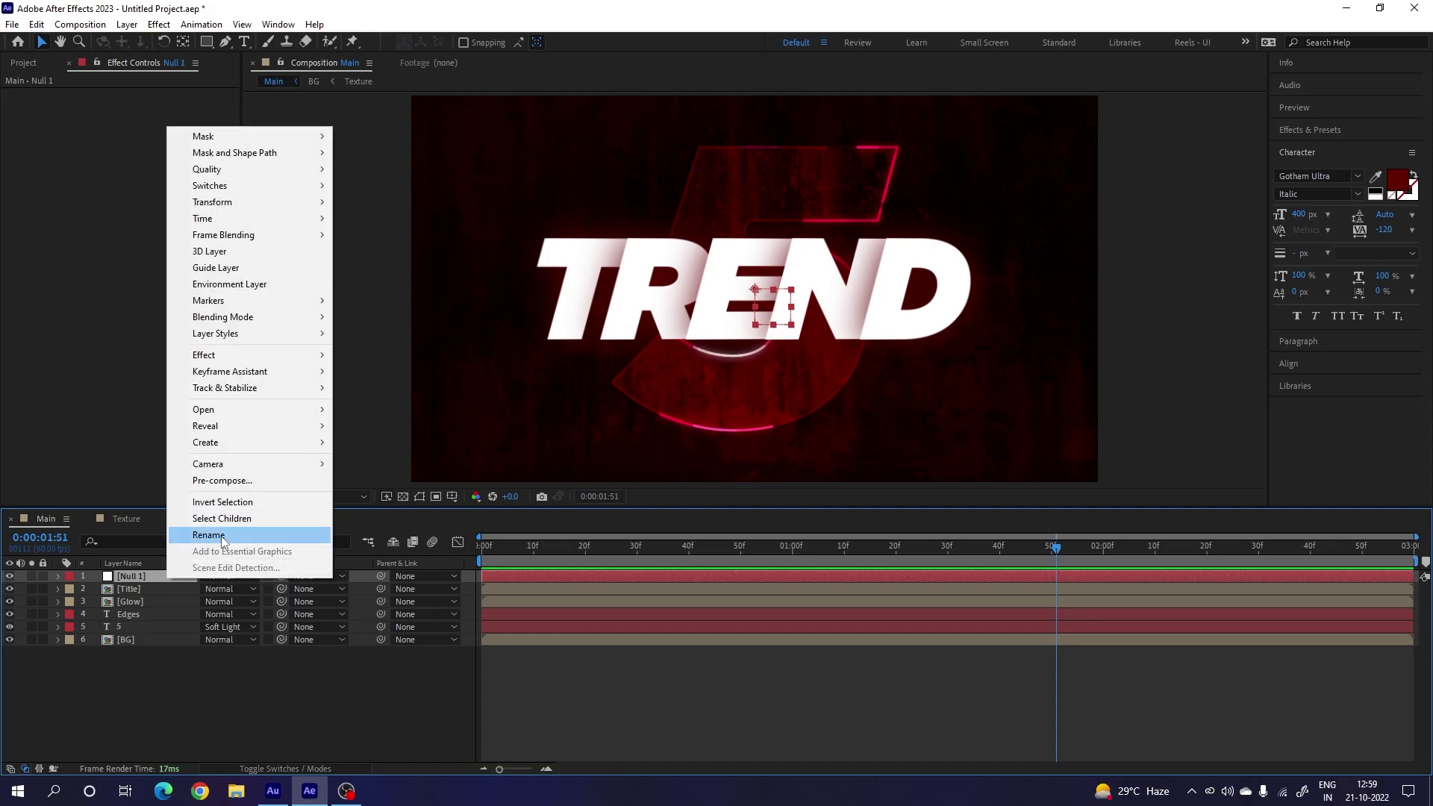
click(209, 535)
text(Controler)
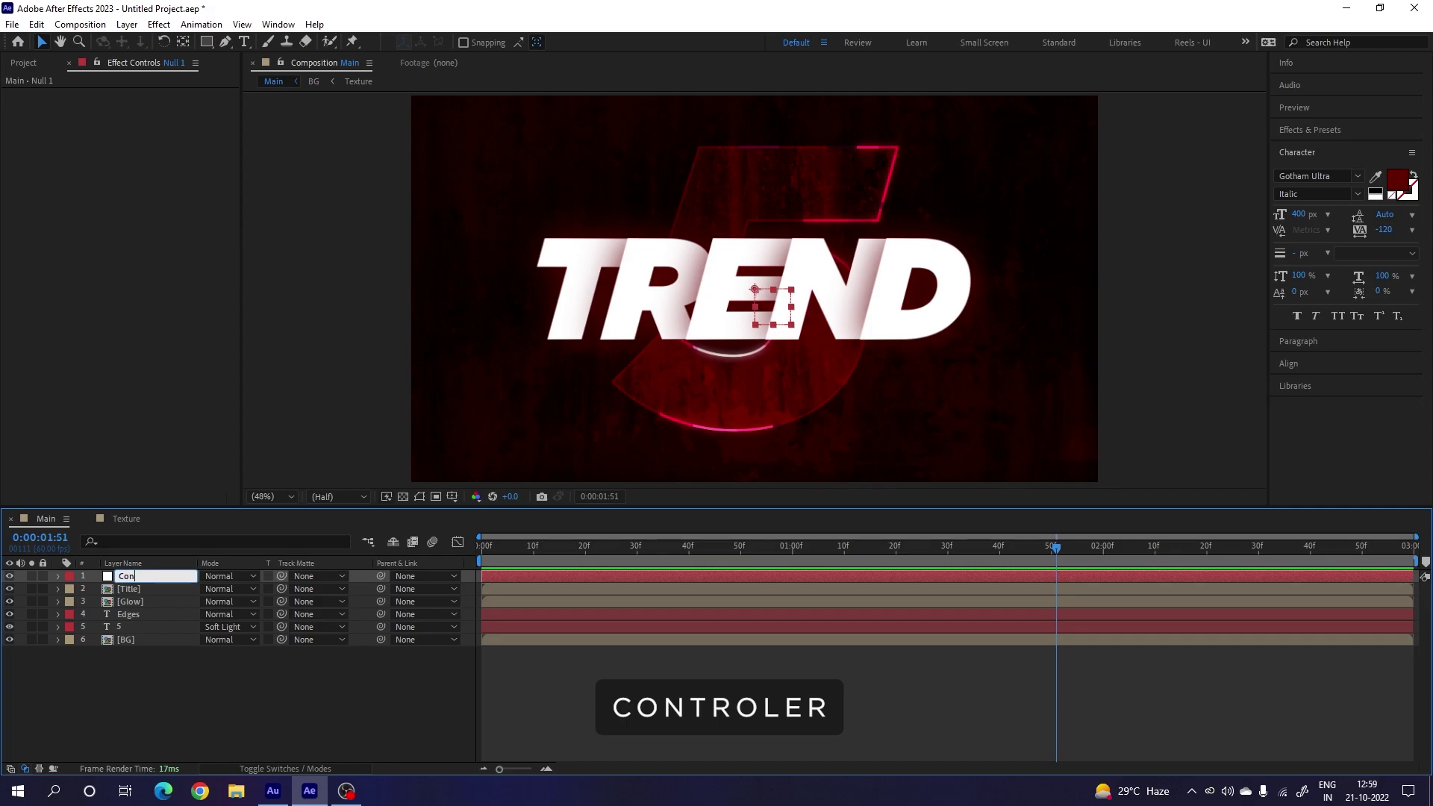
key(Return)
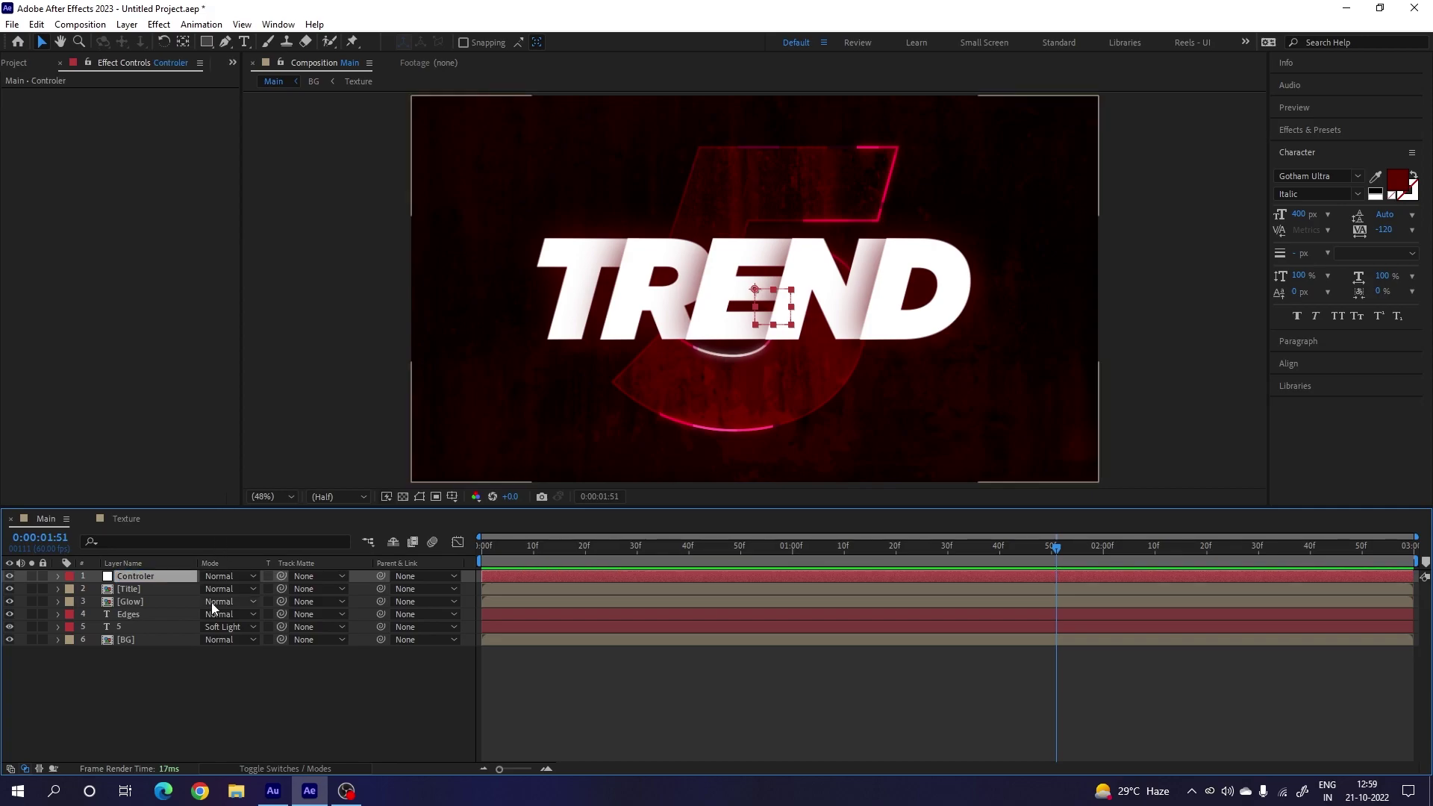
Step: Show the layer switches and make the Controler, Title, Glow, Edges and 5 layers 3D, leaving out BG
drag(137, 651, 146, 589)
click(169, 676)
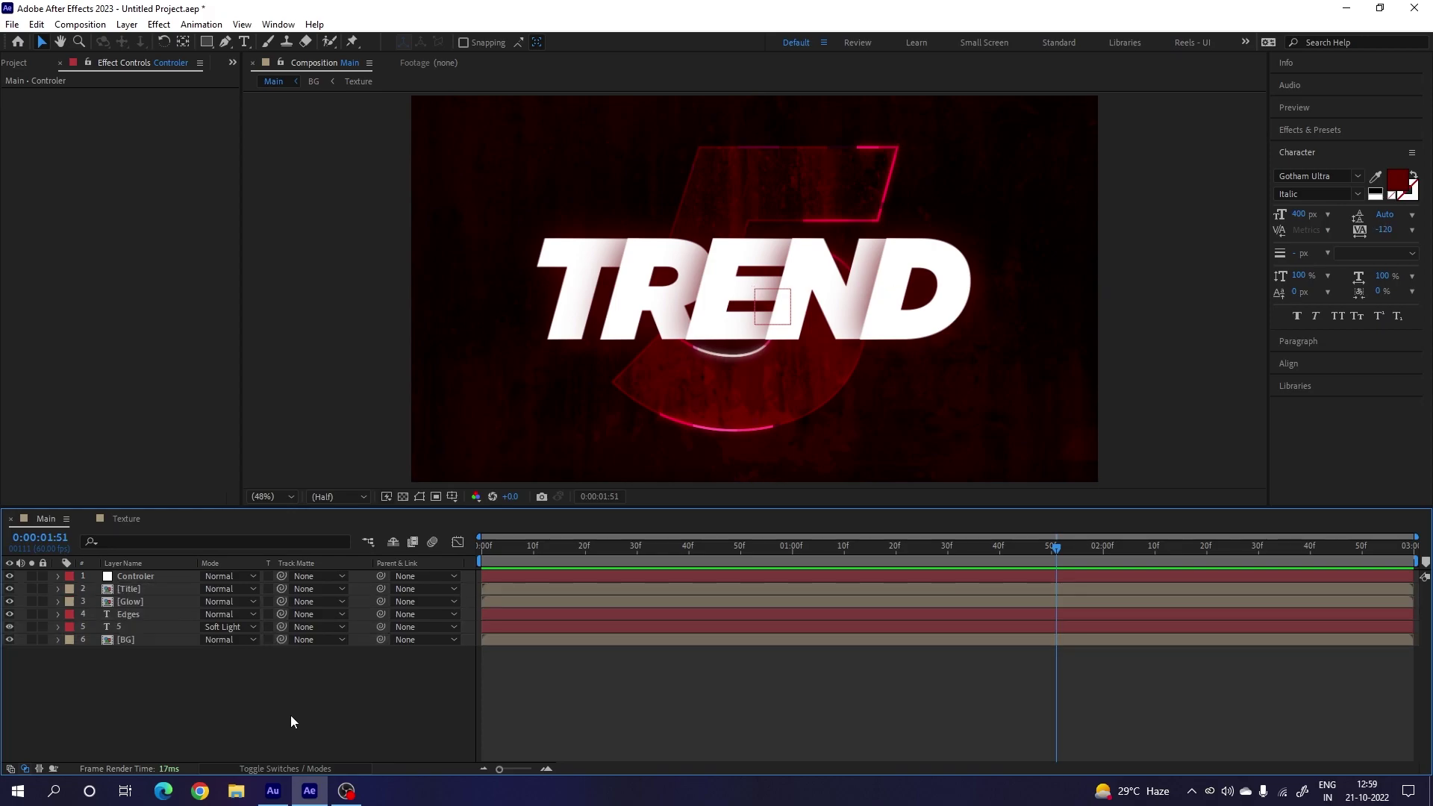
click(259, 767)
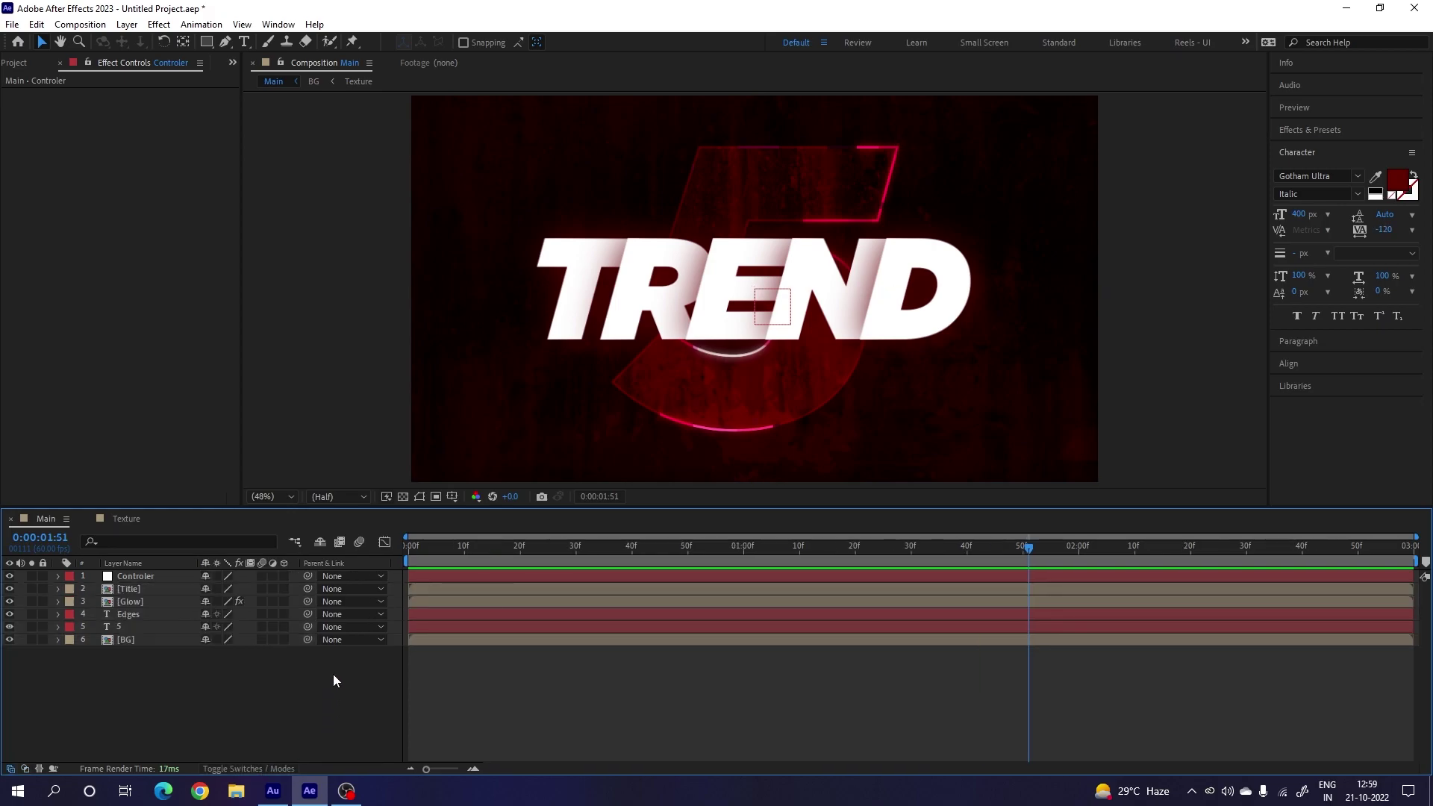
click(283, 576)
click(284, 589)
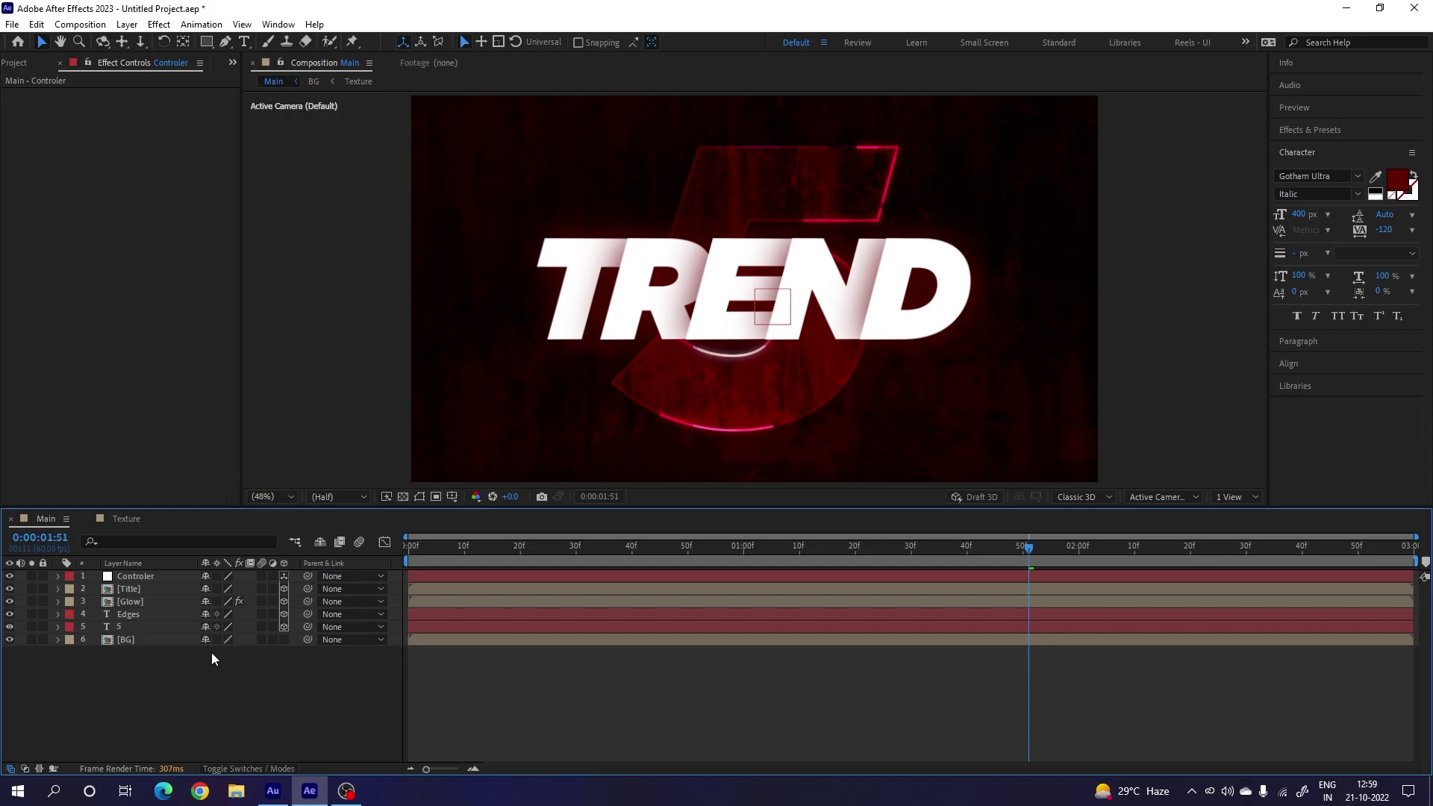
Step: Reveal the position of all layers and set the Z position of layer 5 to -800
drag(162, 661, 151, 574)
key(p)
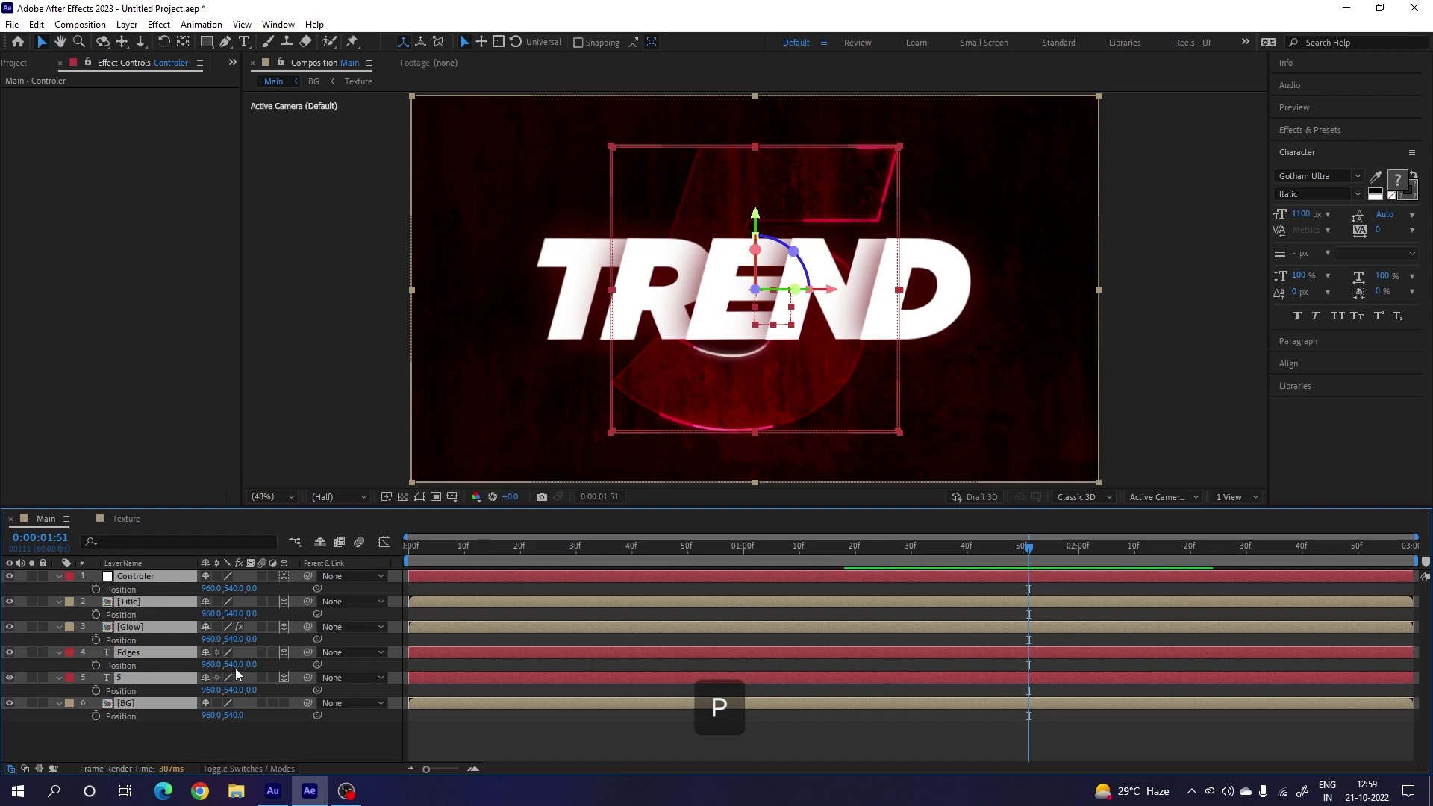
click(277, 740)
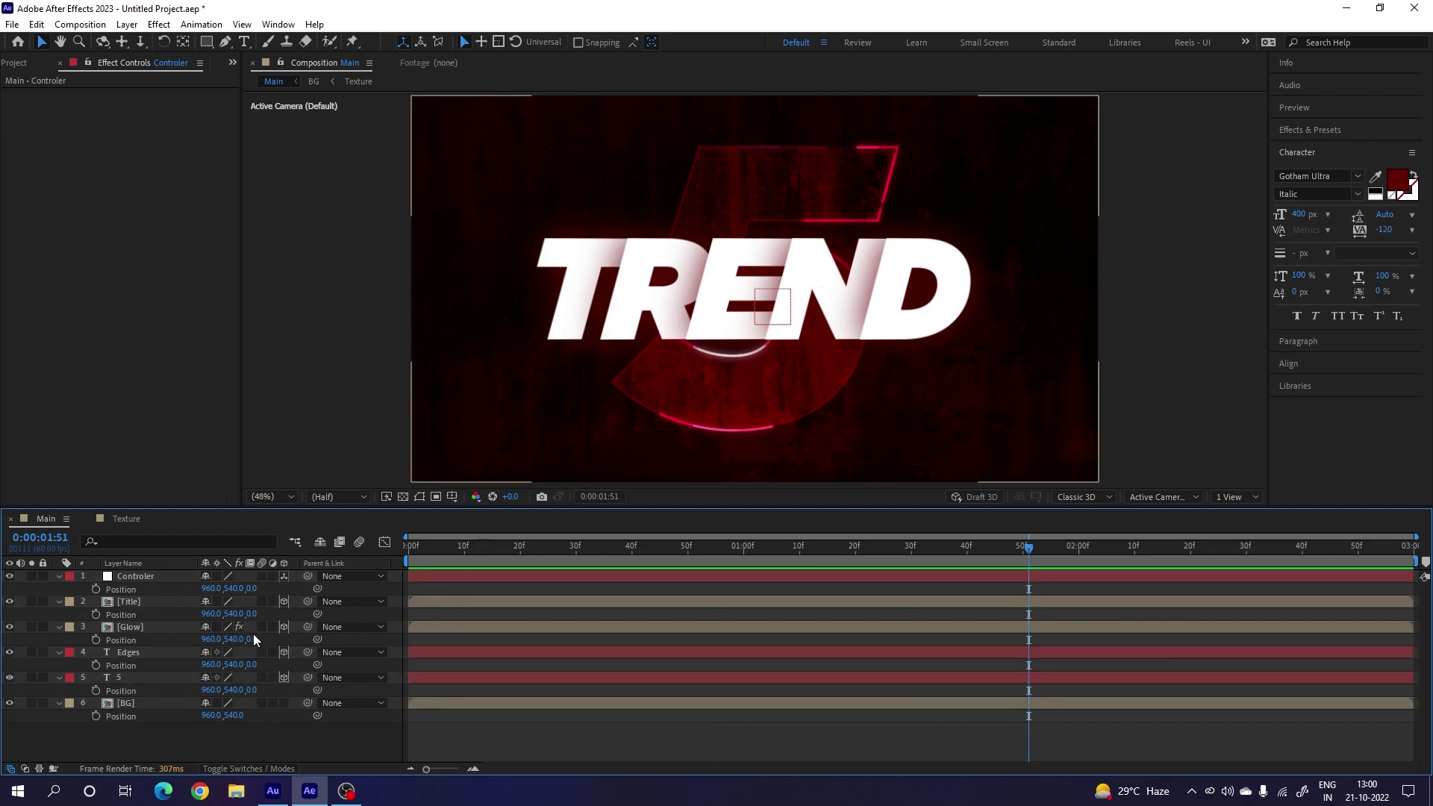
click(149, 677)
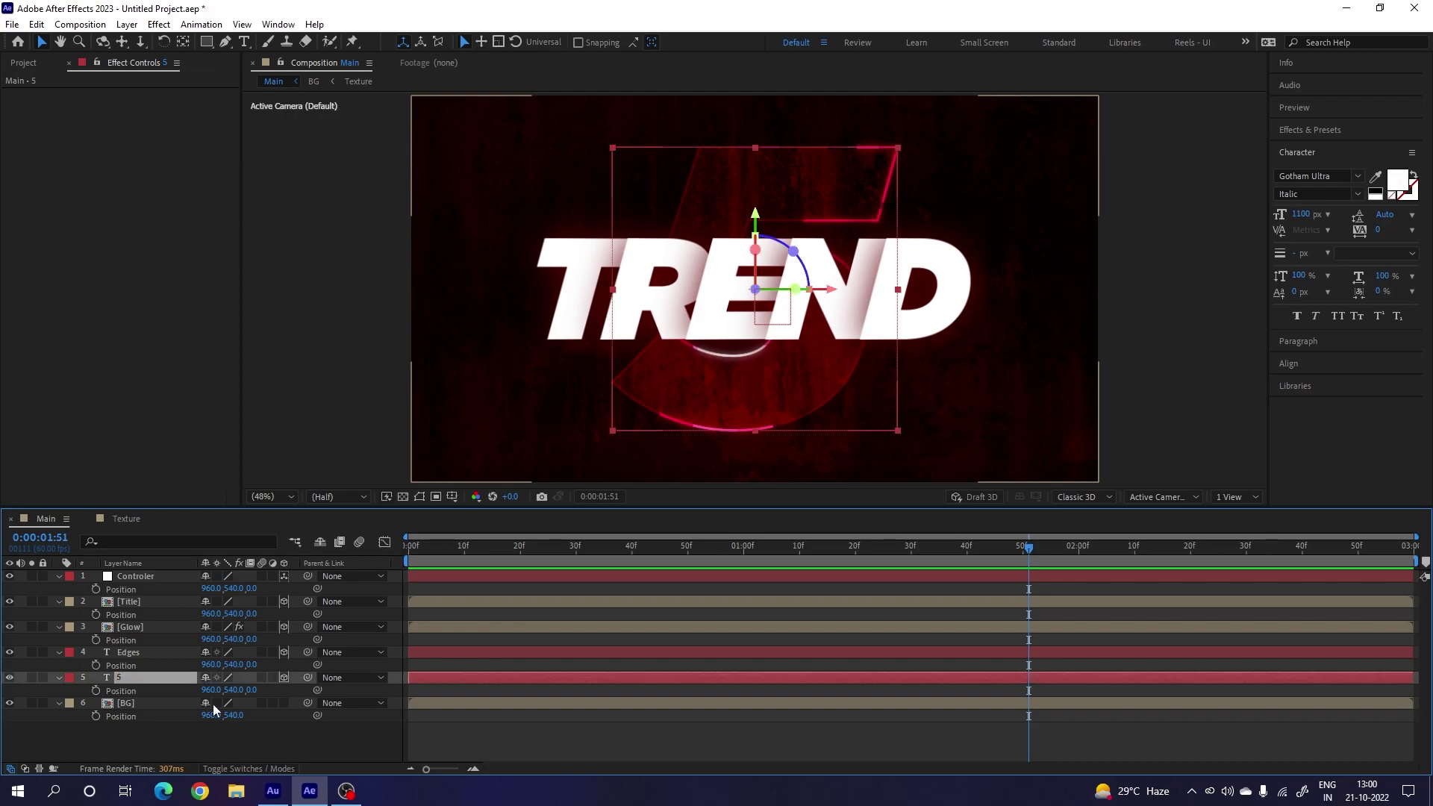
click(58, 703)
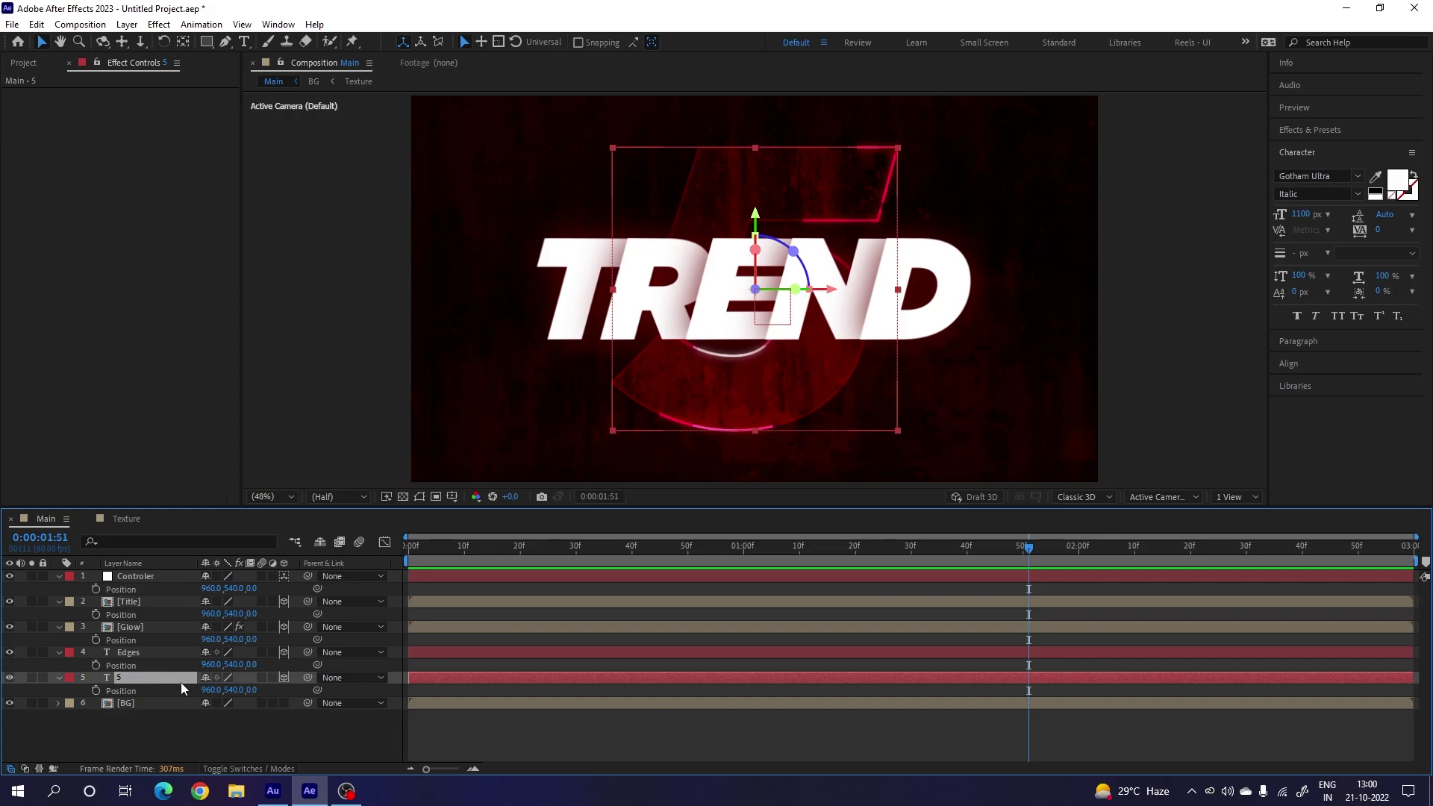
click(253, 691)
text(-800)
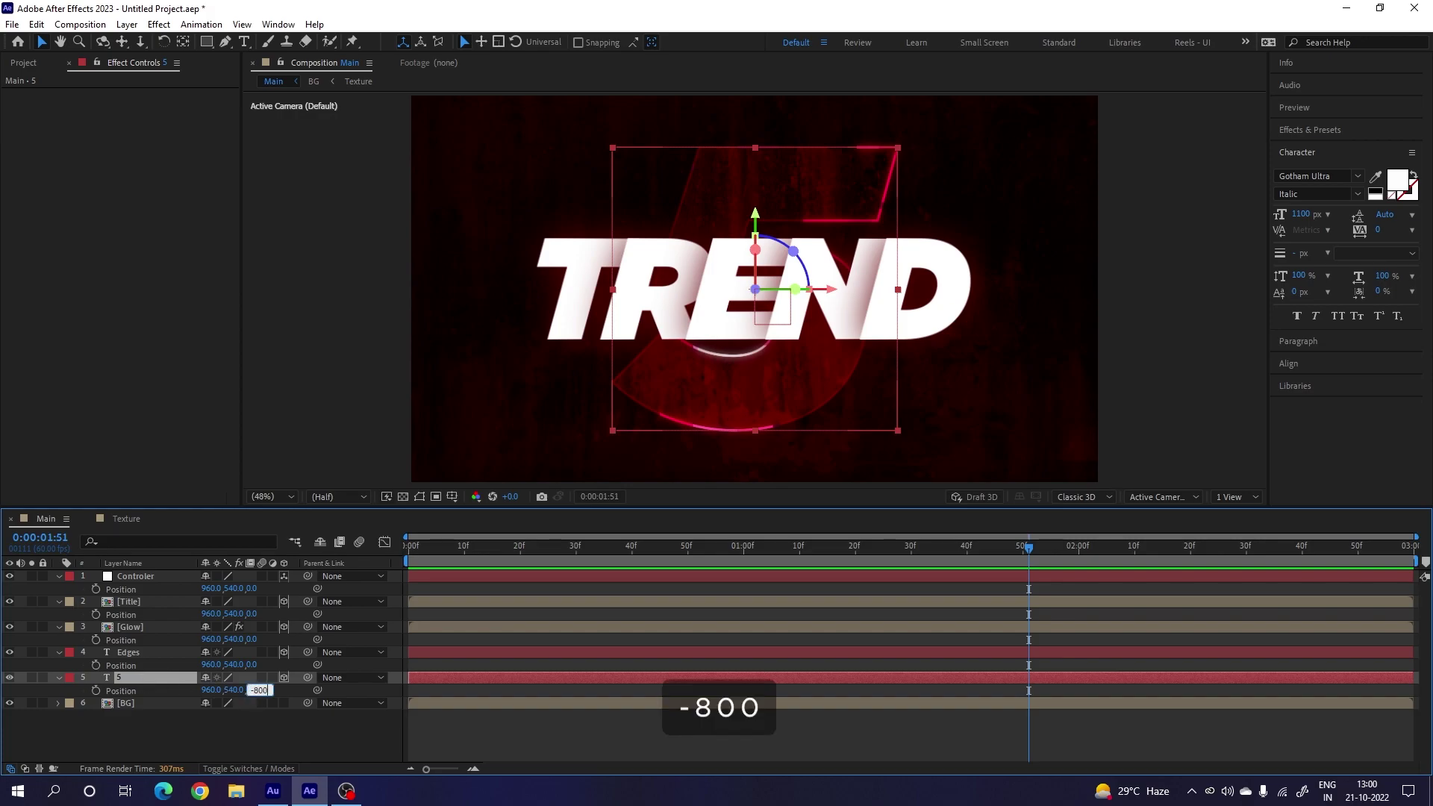
key(Return)
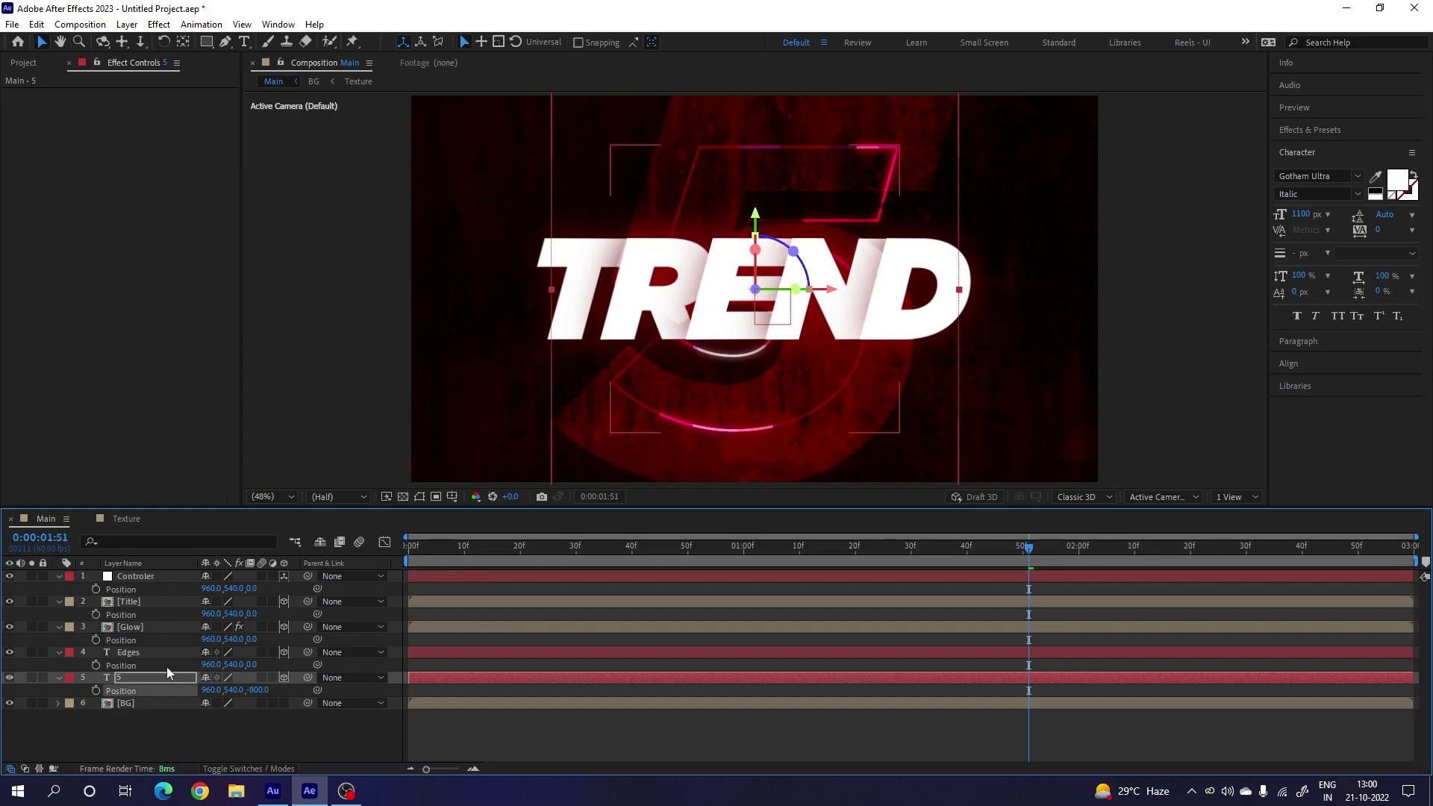
Step: Set the Z position of the Edges layer to -800
click(135, 654)
click(254, 665)
text(-800)
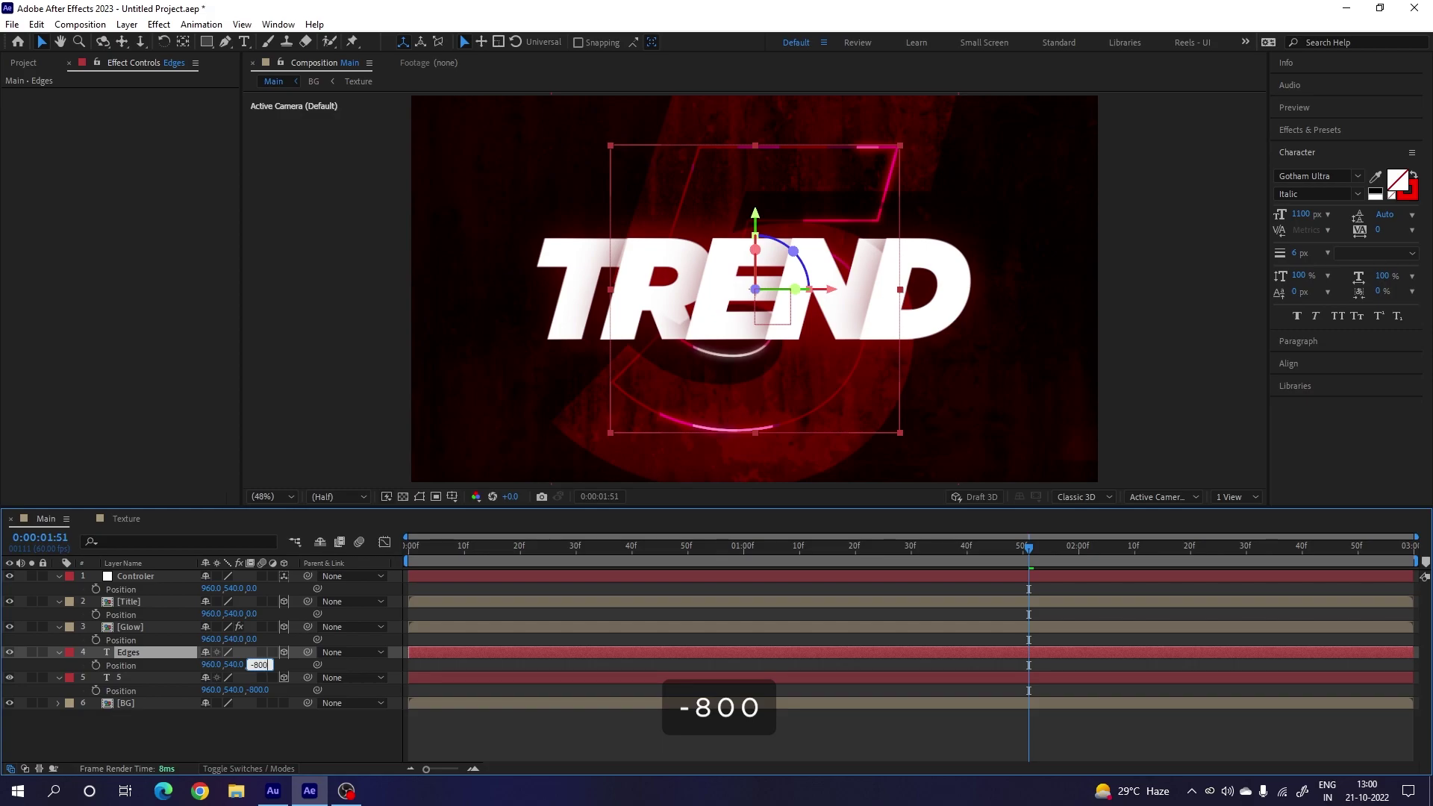
key(Return)
Step: Set the Z position of the Glow layer to -1600
click(153, 628)
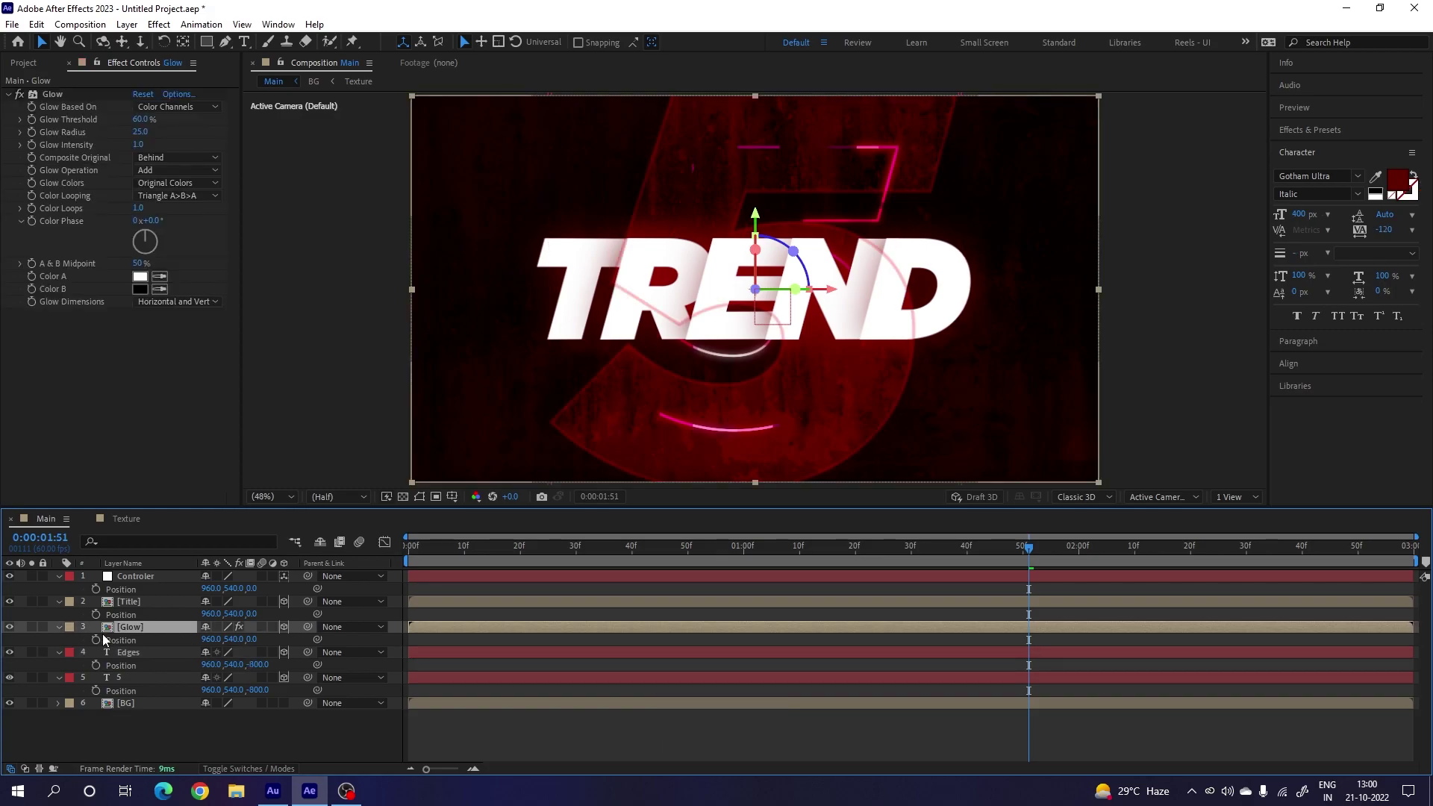
click(255, 639)
text(-1600)
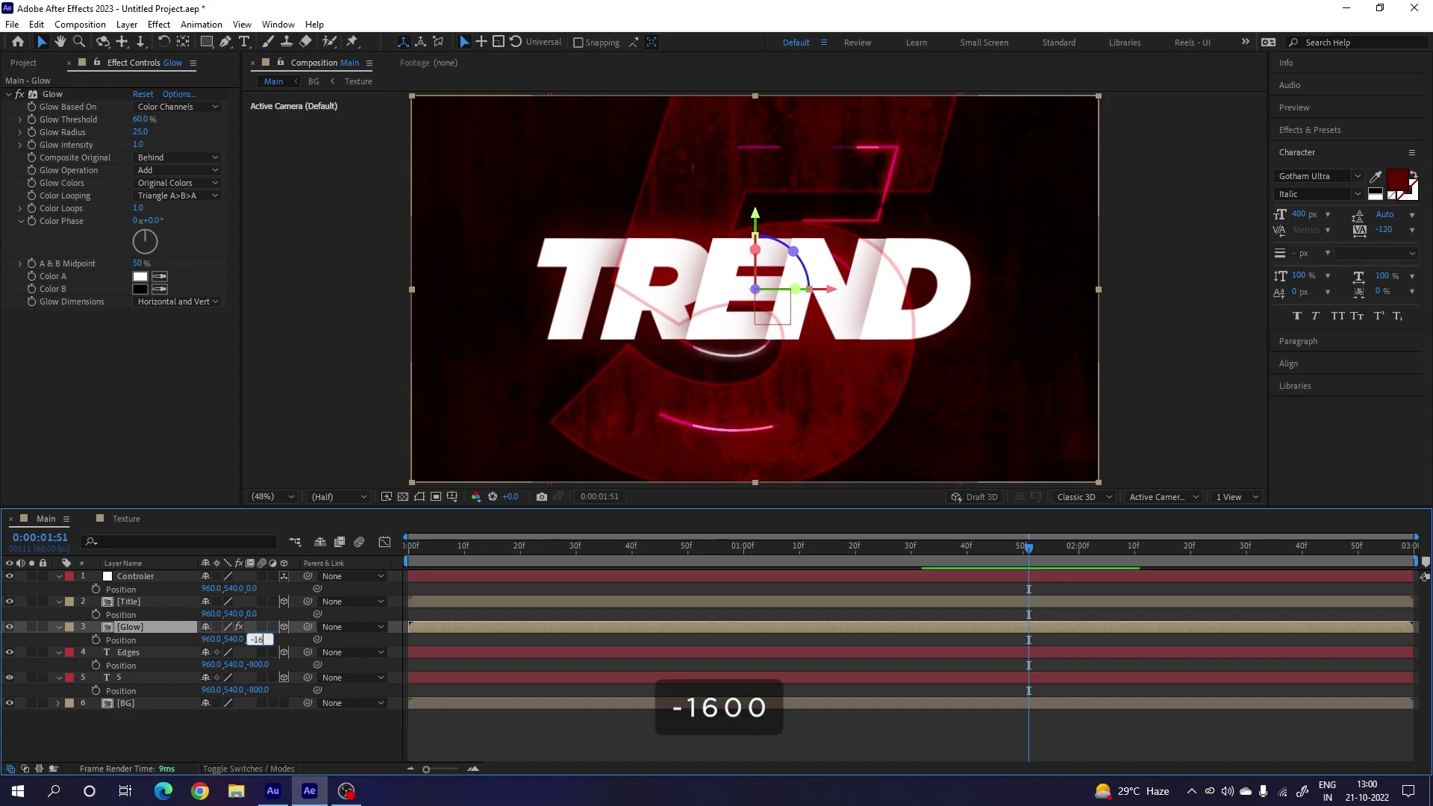
key(Return)
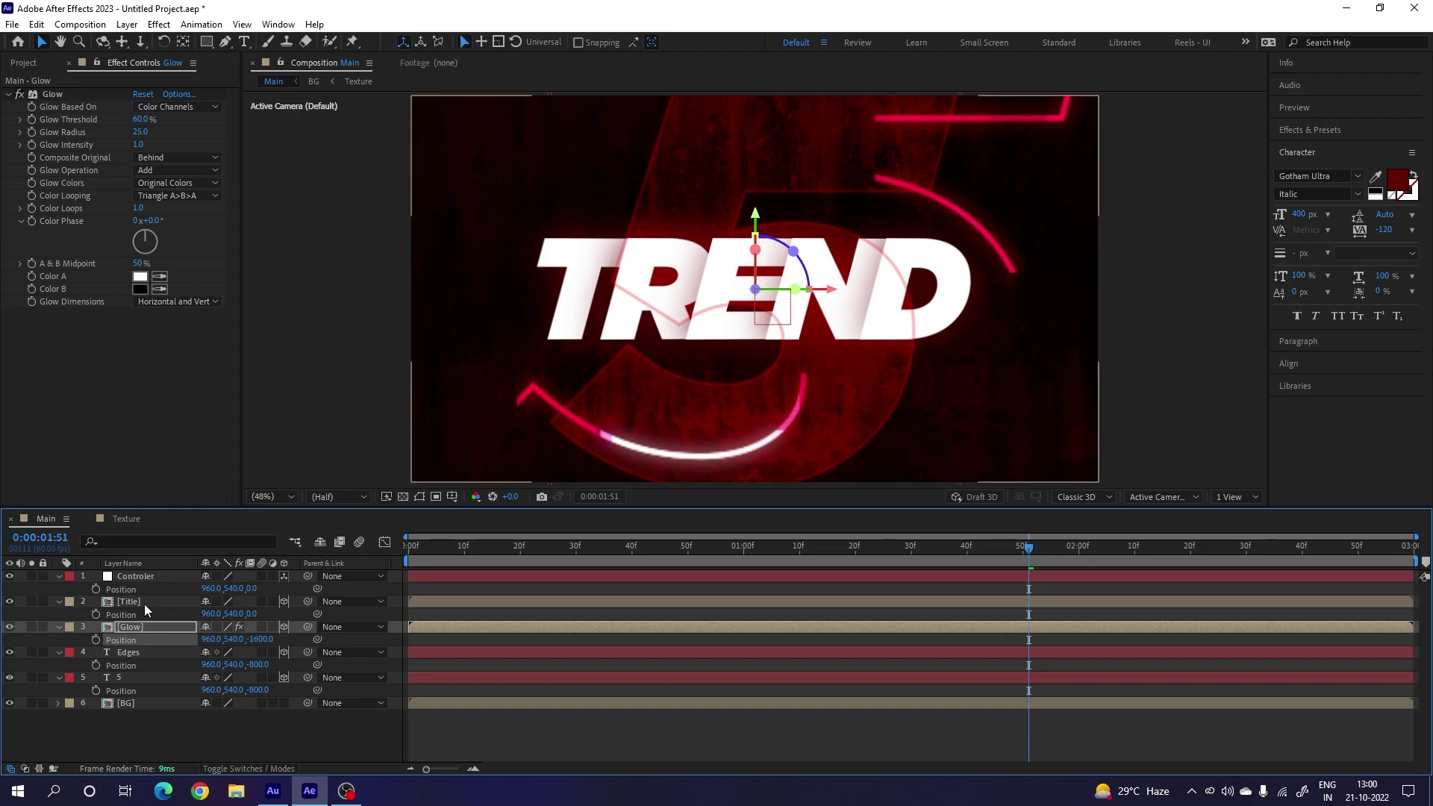
Step: Set the Z position of the Title layer to -2200
click(144, 603)
click(252, 614)
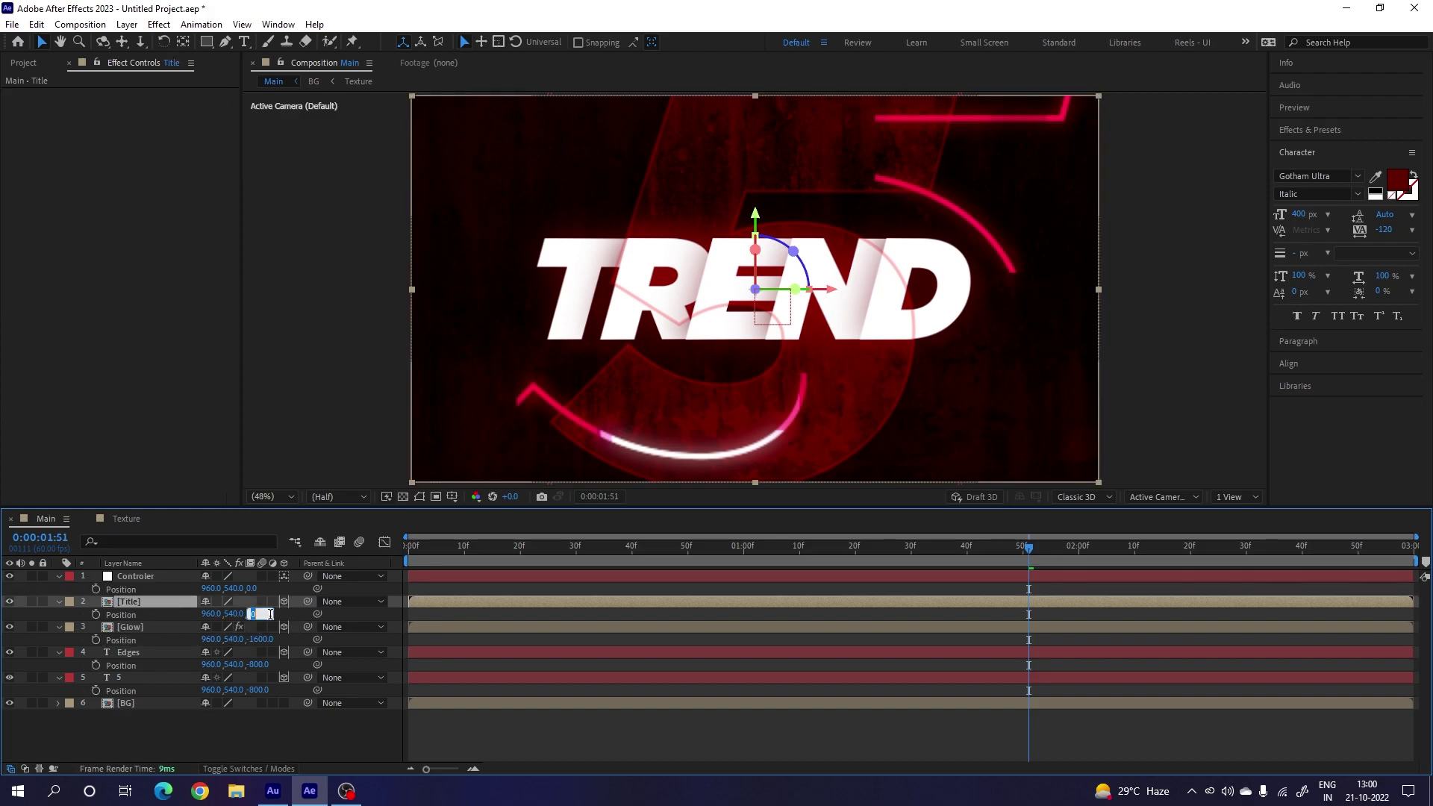
text(-22)
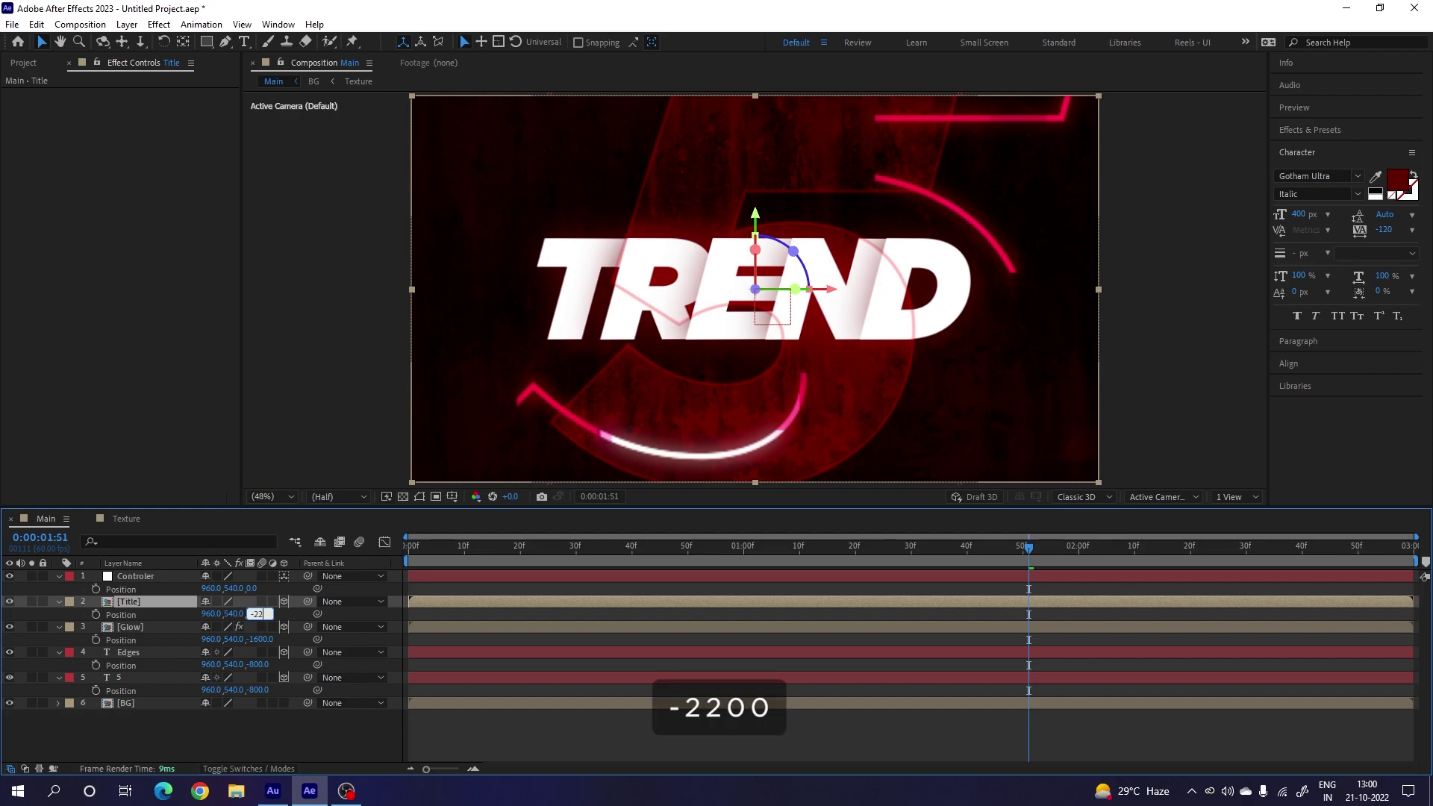
key(Return)
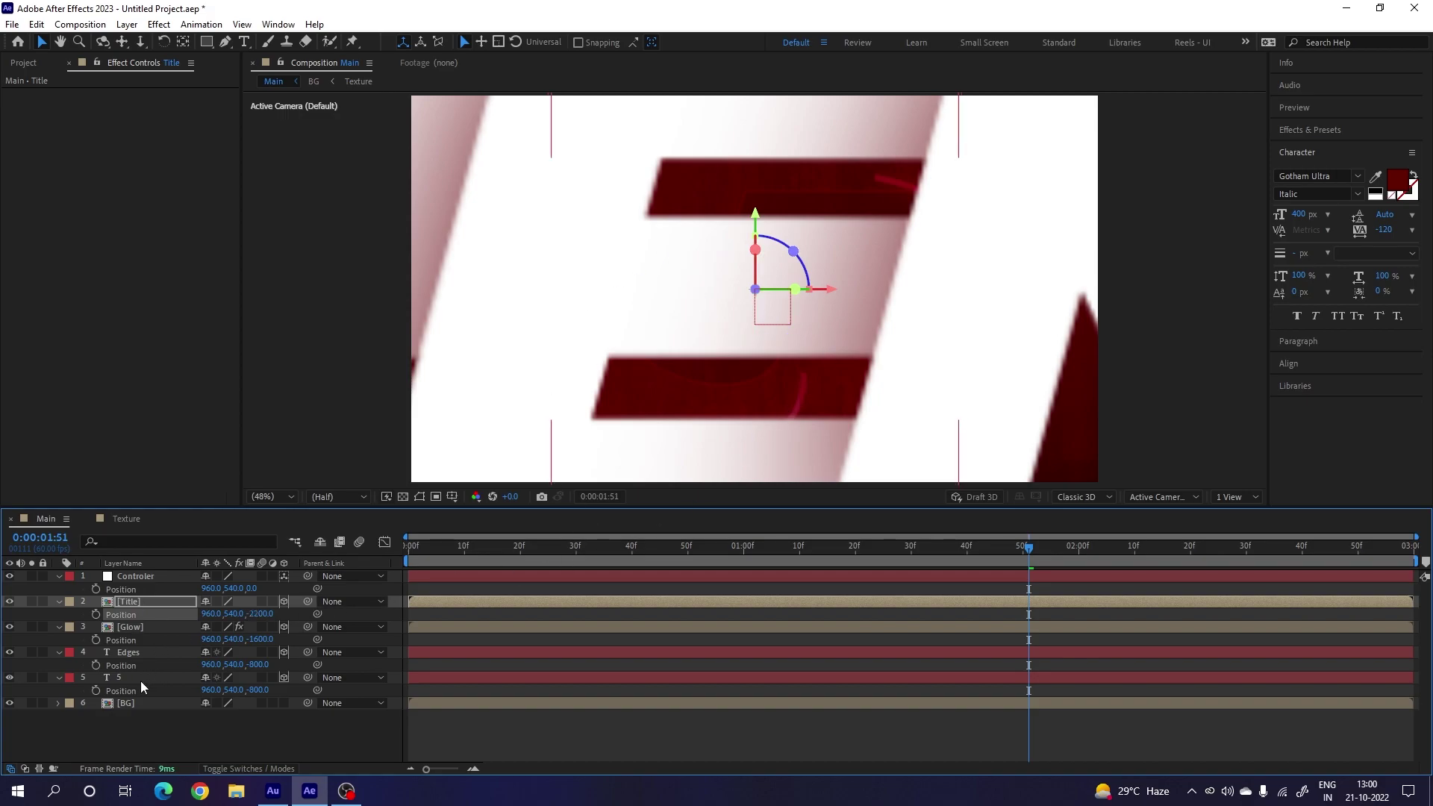
Step: Reveal the scale of all layers and scale Title to 17.5%, Glow to 40%, Edges to 69% and 5 to 70%, then preview
drag(129, 720, 160, 575)
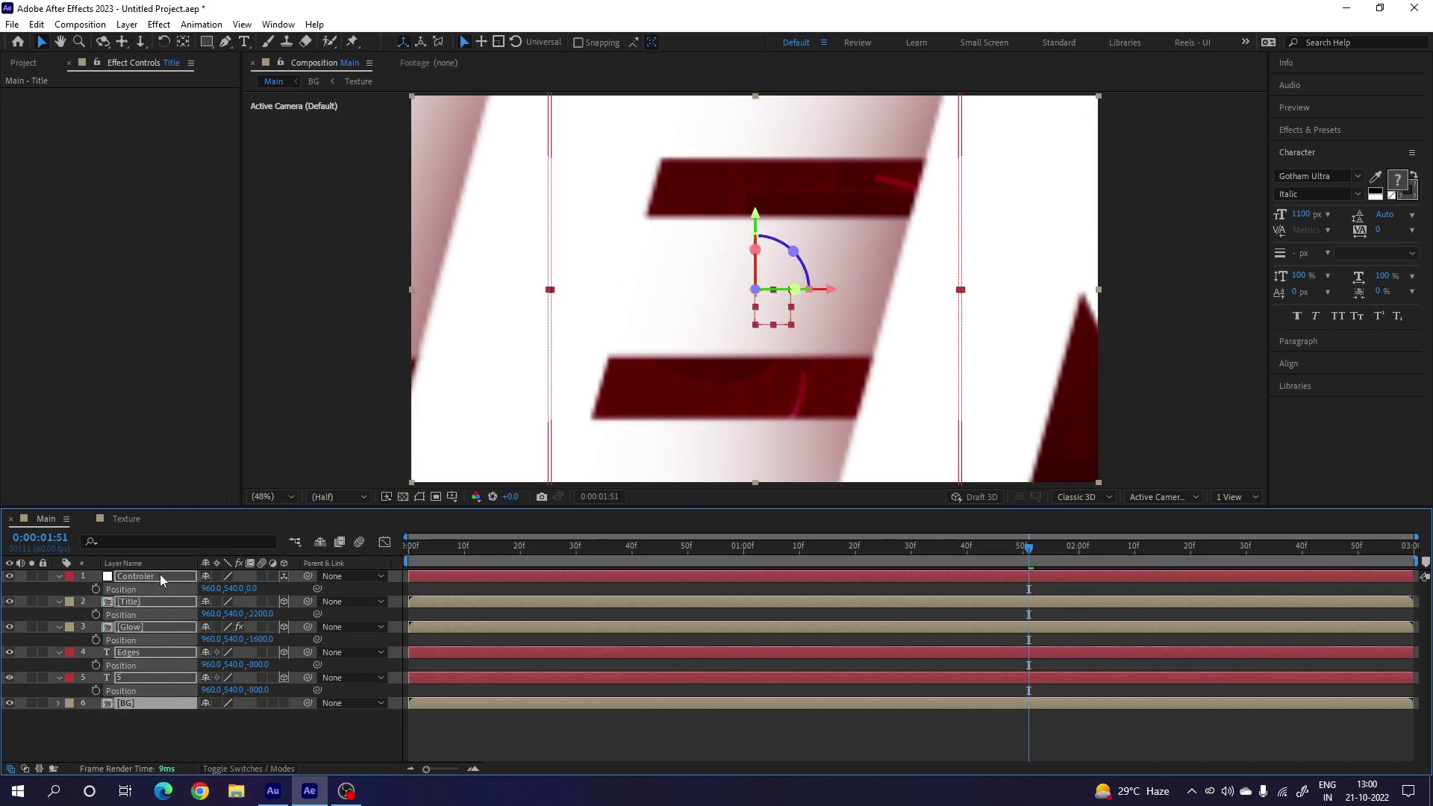
key(s)
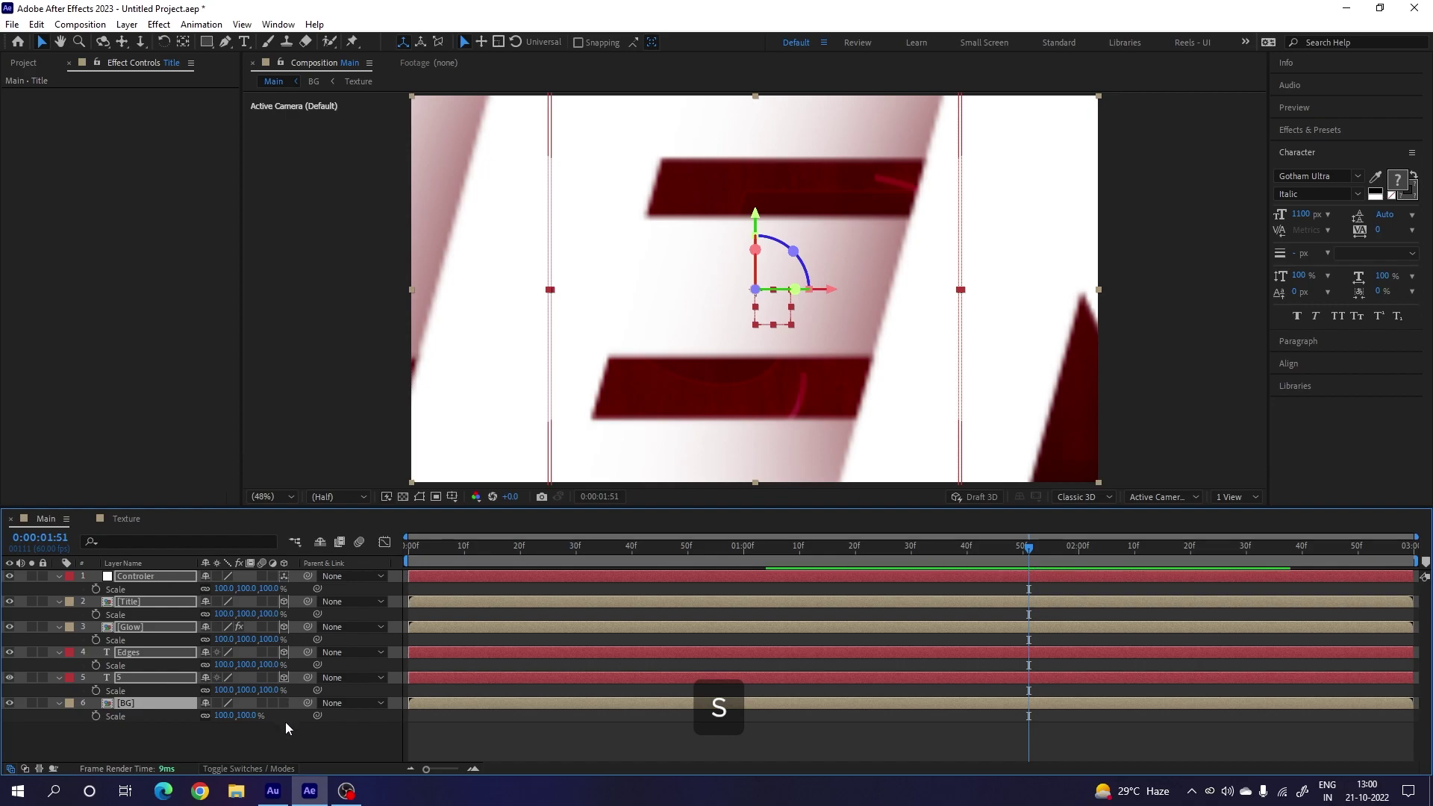
click(285, 723)
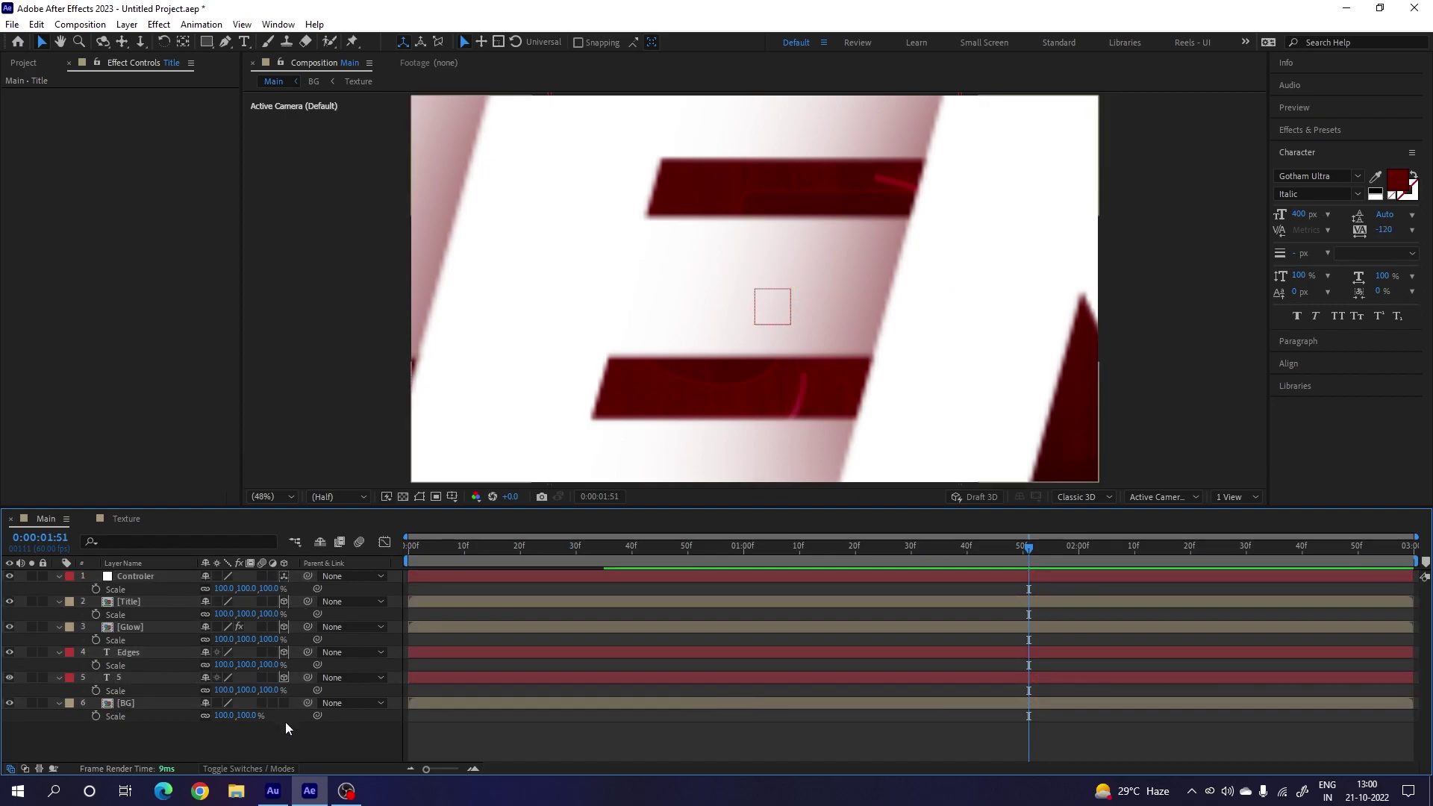
click(125, 603)
drag(270, 615, 201, 691)
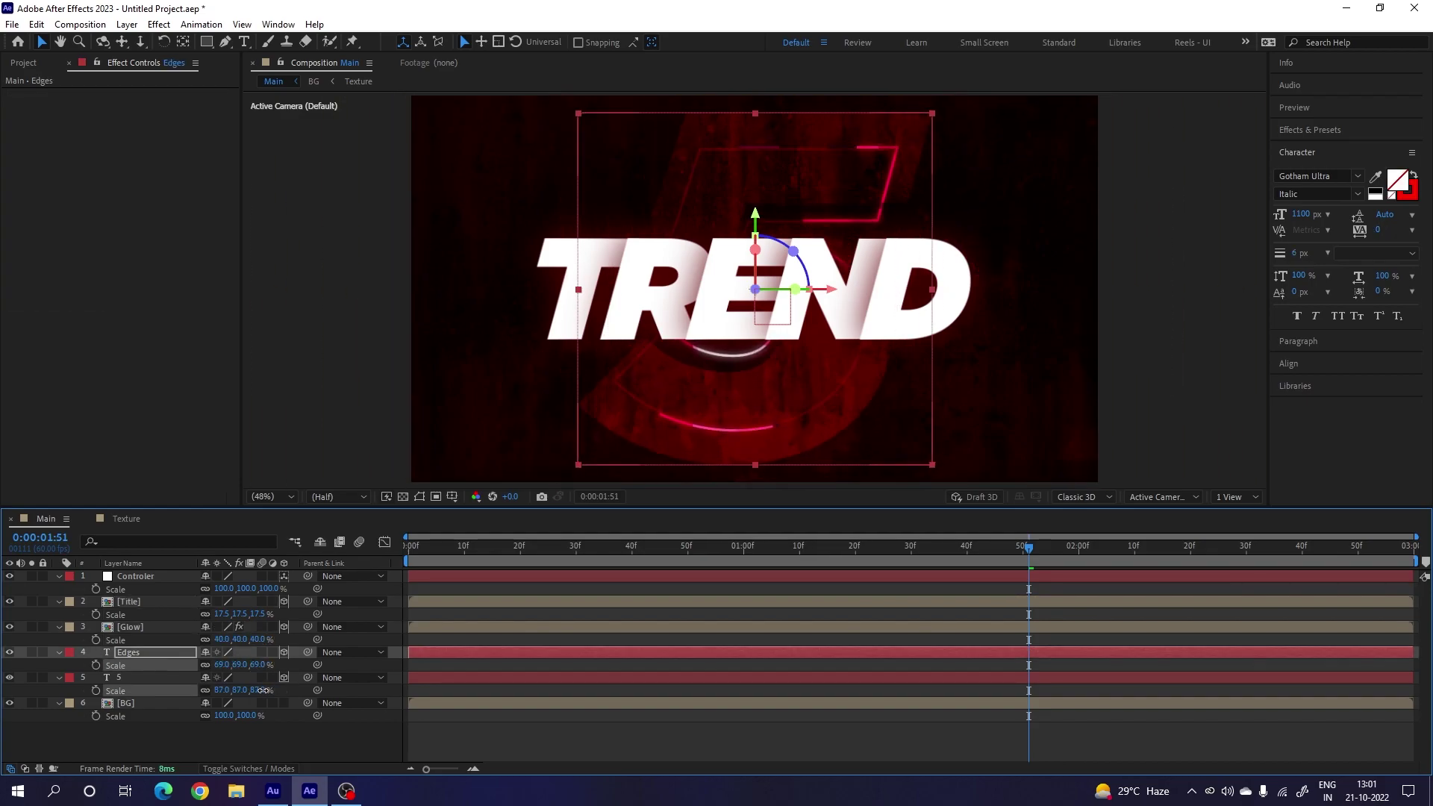
key(space)
Step: Collapse the revealed scale properties of all layers and deselect the layers
click(148, 732)
drag(148, 732, 154, 574)
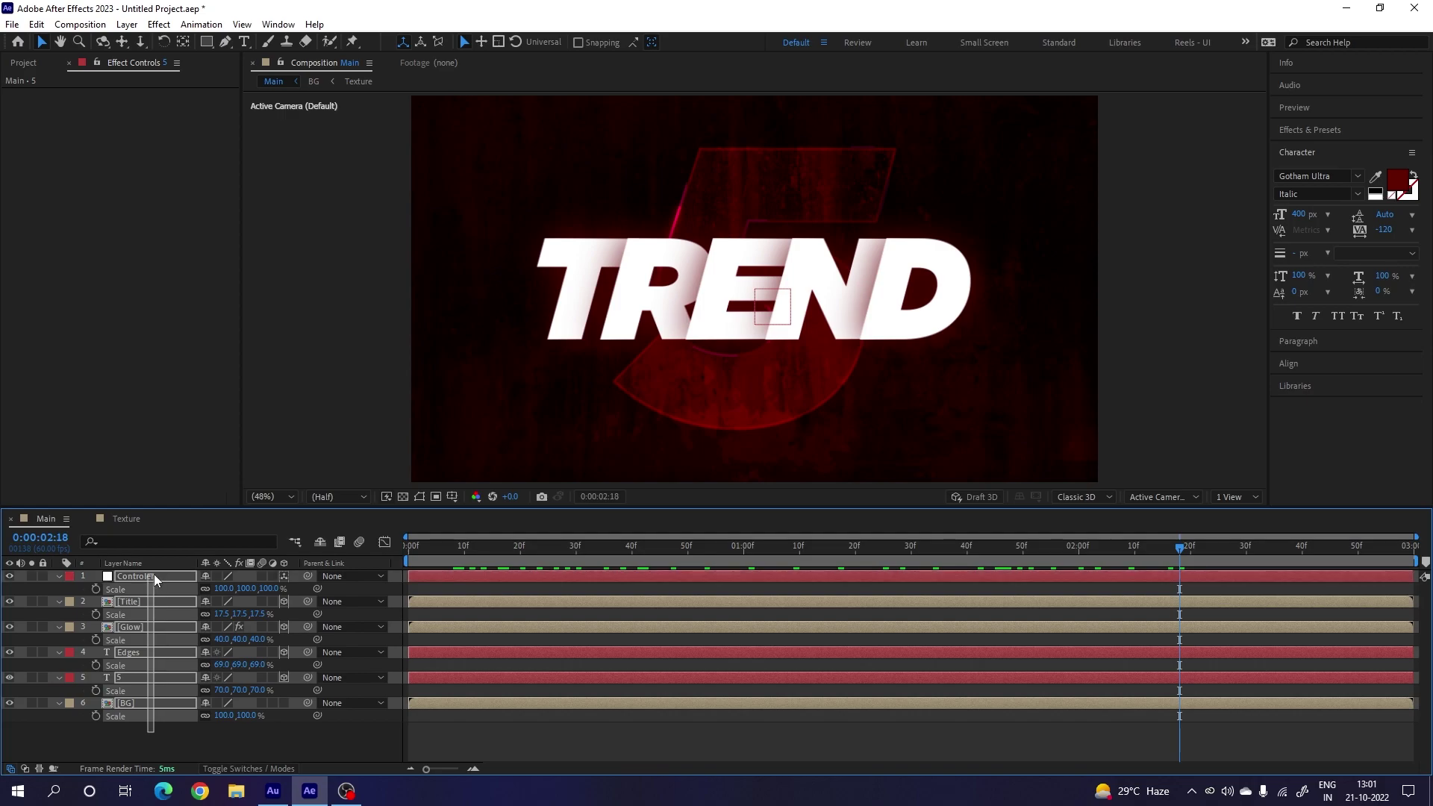
key(u)
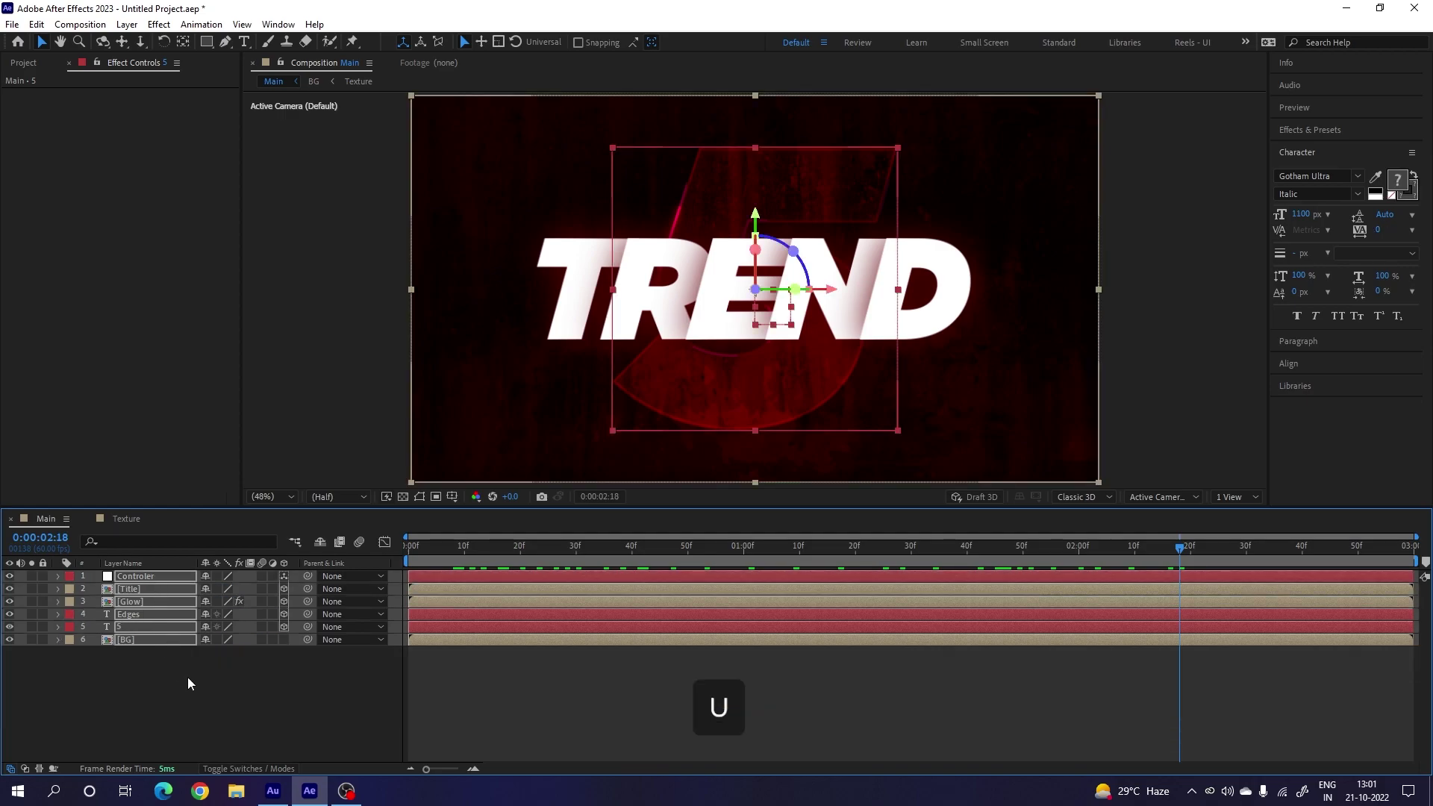
click(190, 675)
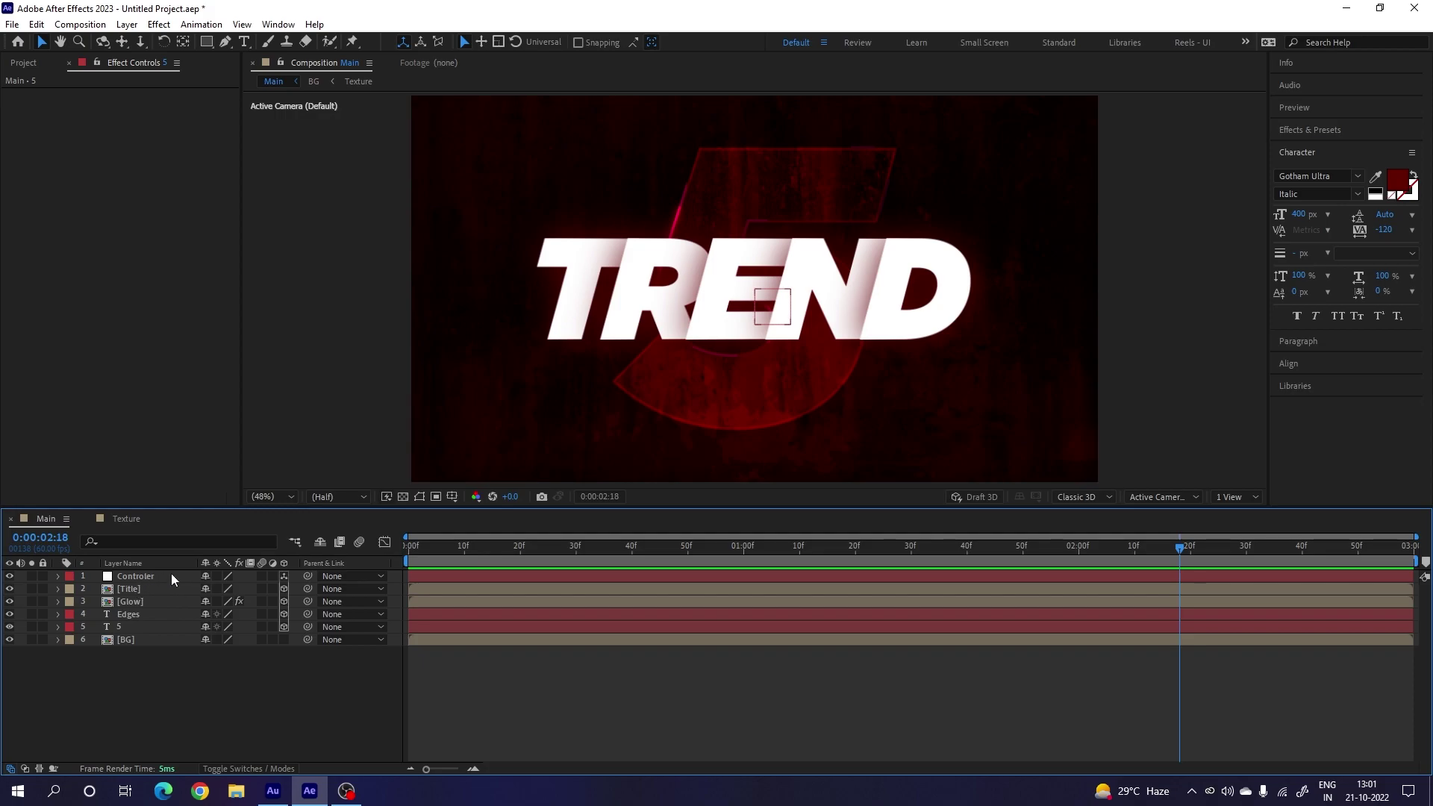
Step: Parent the Title, Glow, Edges and 5 layers to the Controler null, leaving the BG layer unparented
drag(136, 659, 149, 588)
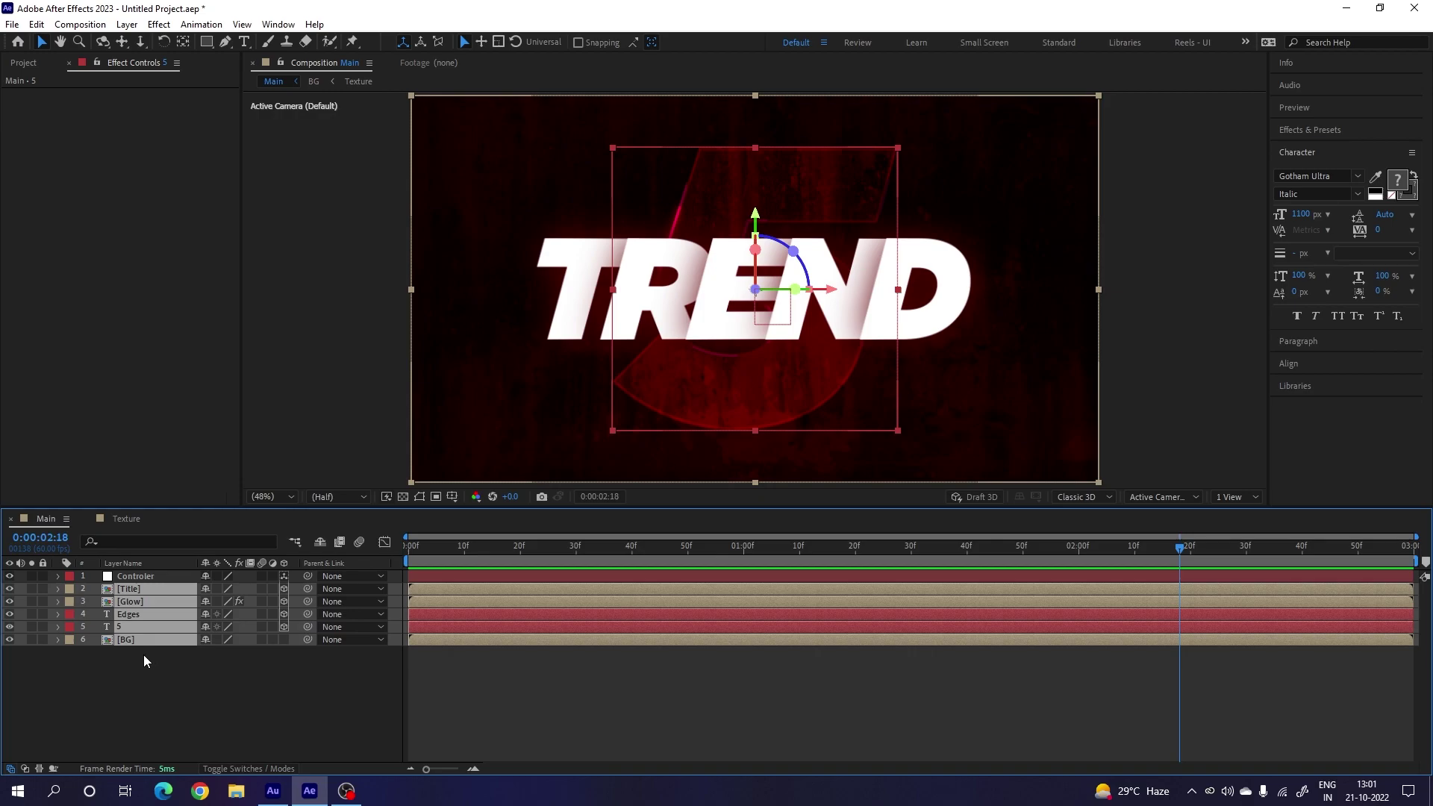
ctrl+click(139, 641)
drag(307, 627, 141, 576)
Step: Add a position keyframe to the Controler layer at 0:00:01:00
click(141, 578)
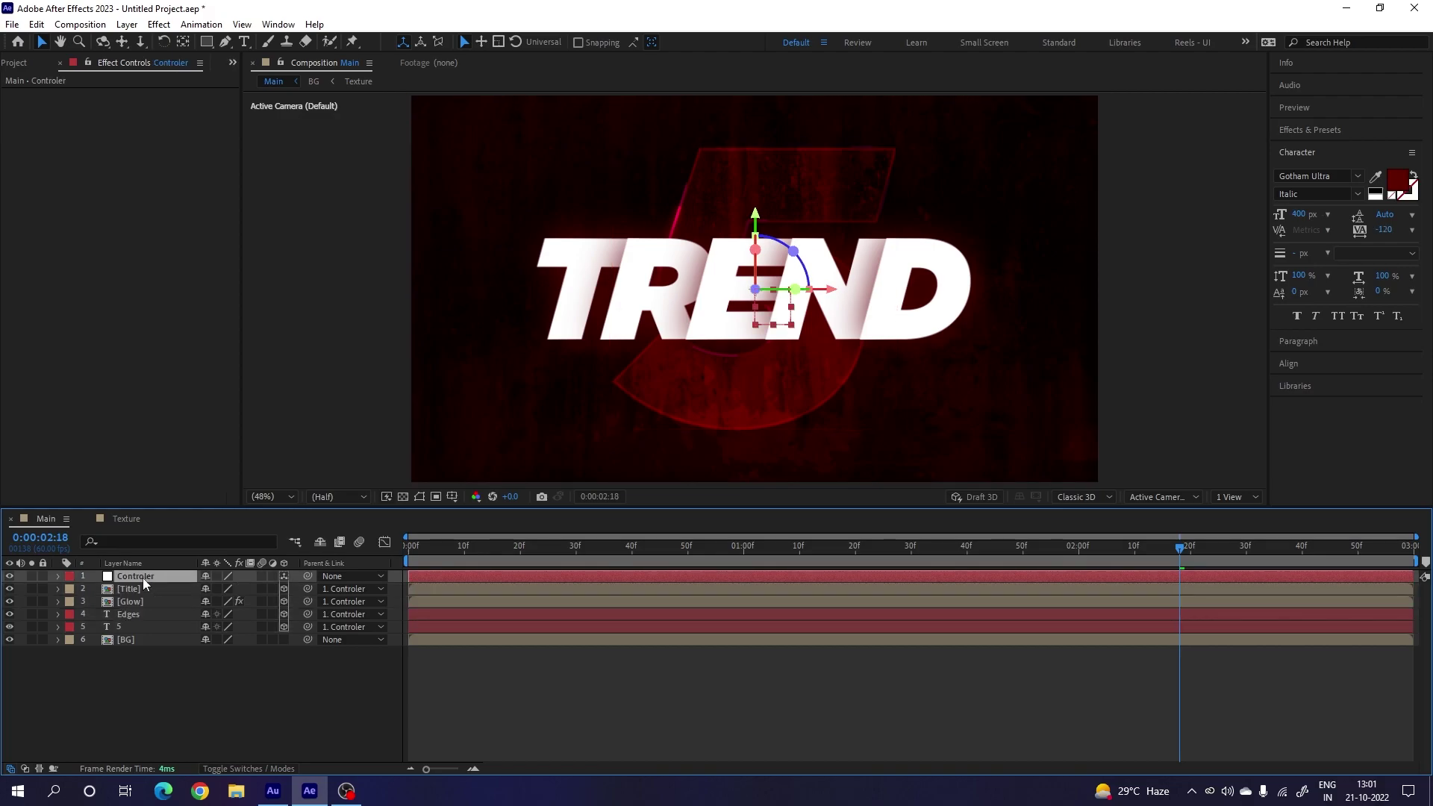
drag(679, 549, 746, 553)
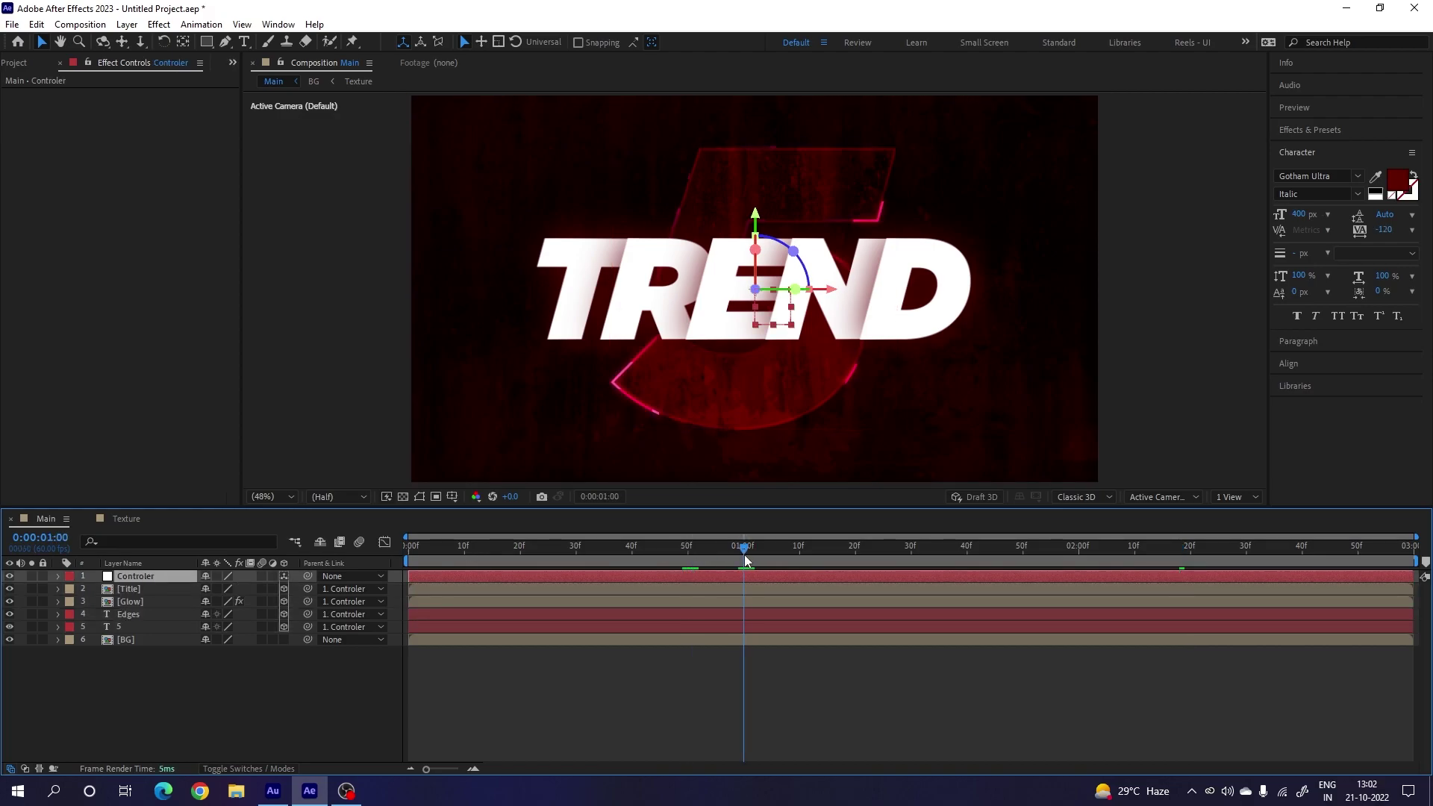
key(p)
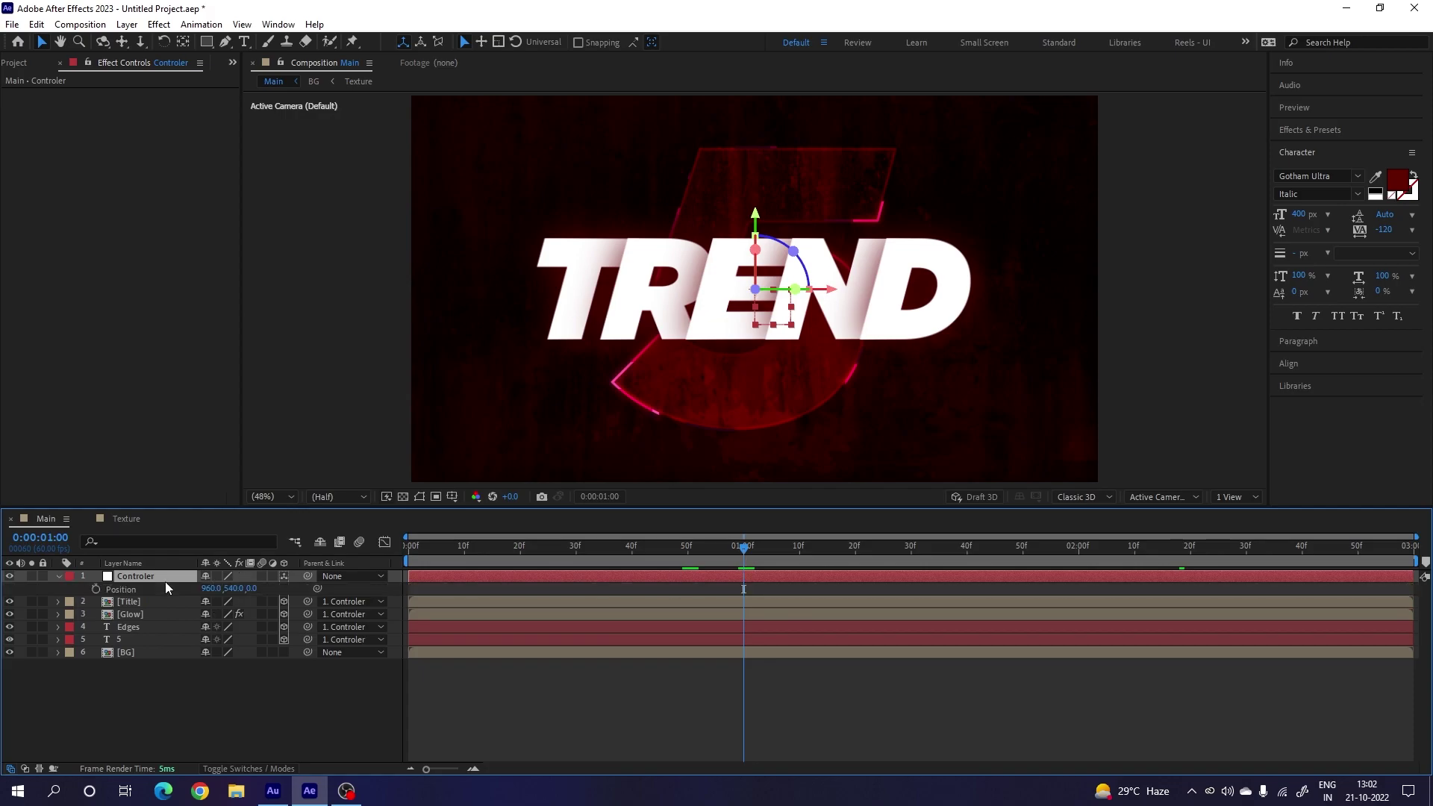
click(97, 589)
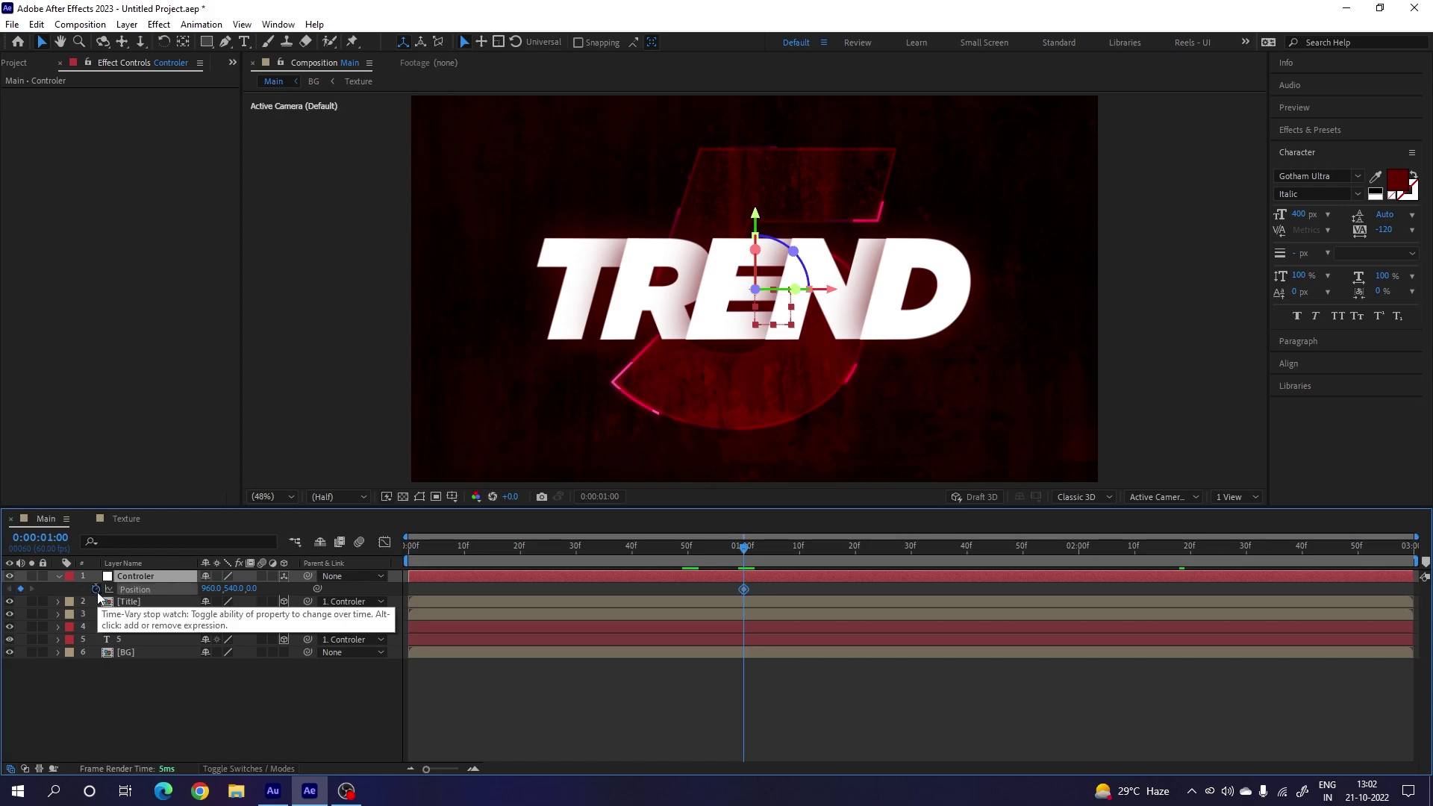
Step: Keyframe the Controler's Z position at -2000 at the start of the composition
drag(700, 550, 393, 561)
drag(255, 588, 306, 601)
click(263, 589)
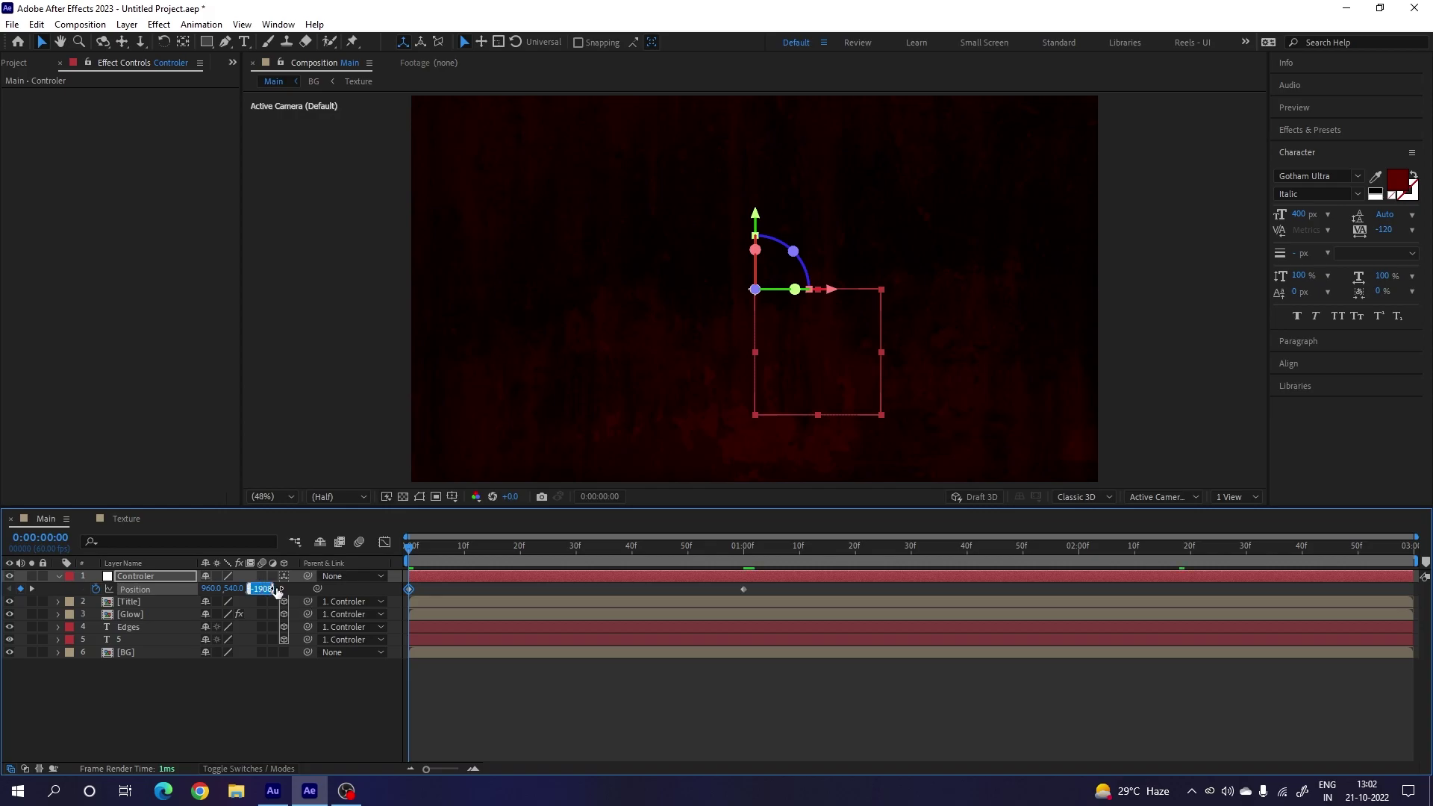
text(-2000.0)
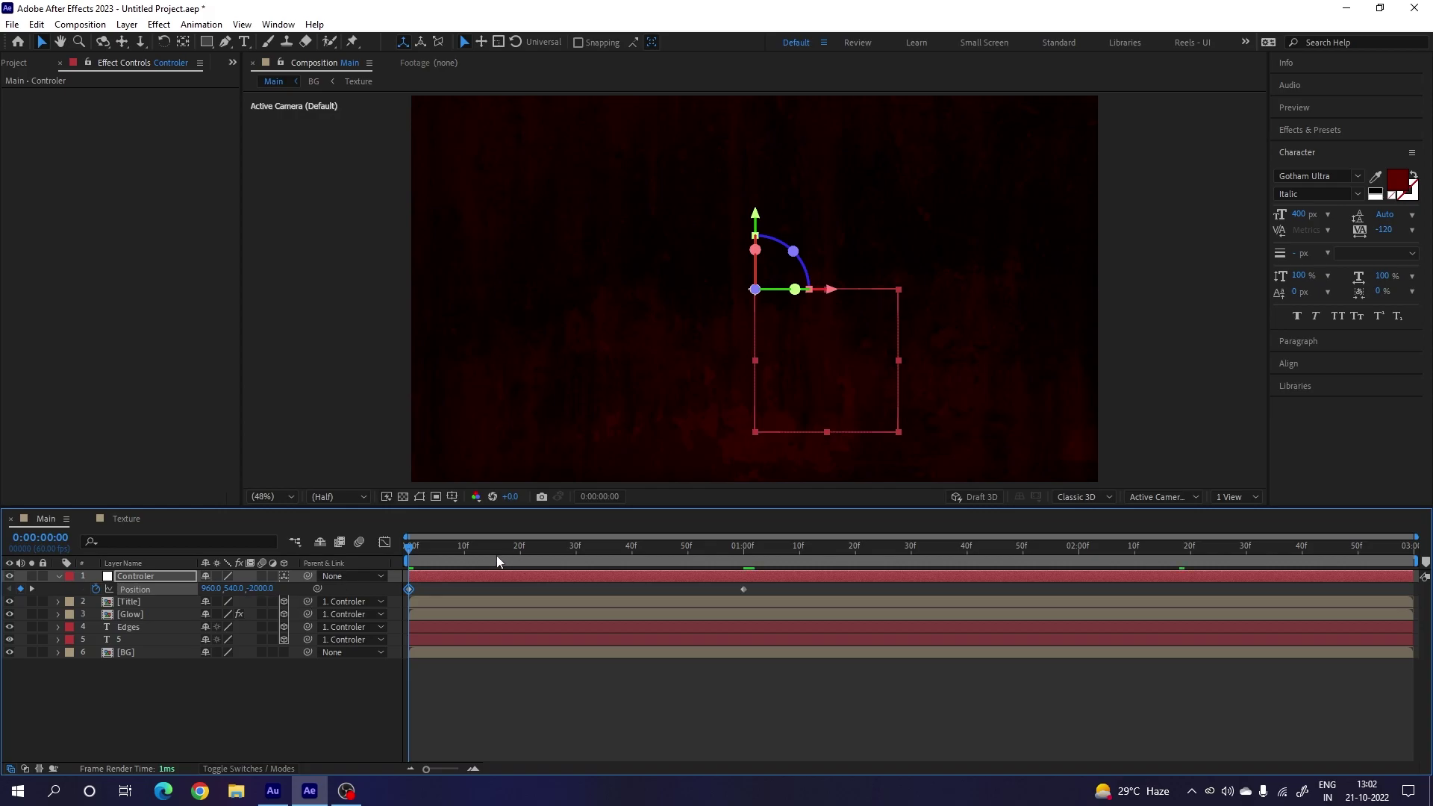
Step: Keyframe the Controler's Z position at 75 at 0:00:02:59 and scrub through the movement
drag(498, 561, 1409, 590)
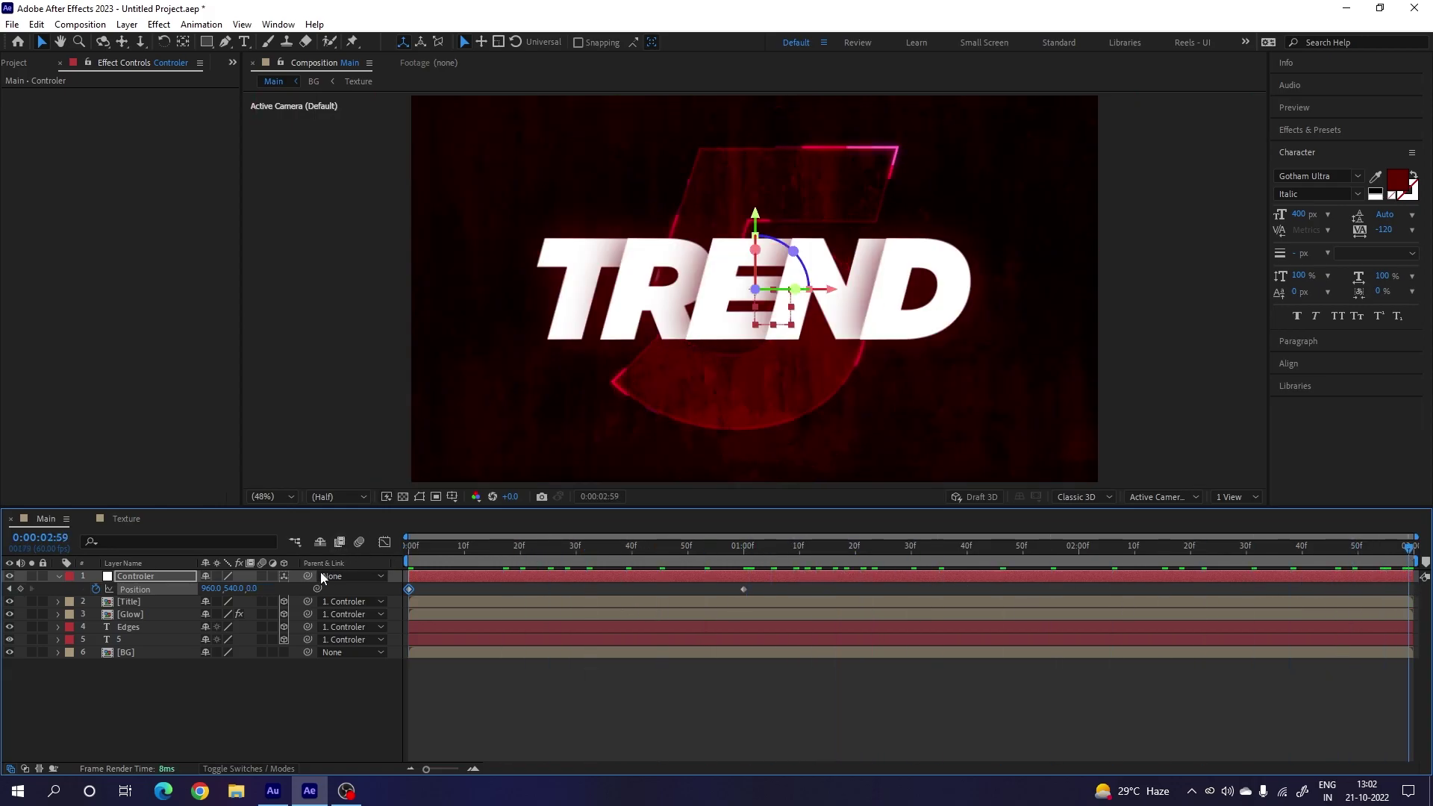
click(254, 589)
key(Return)
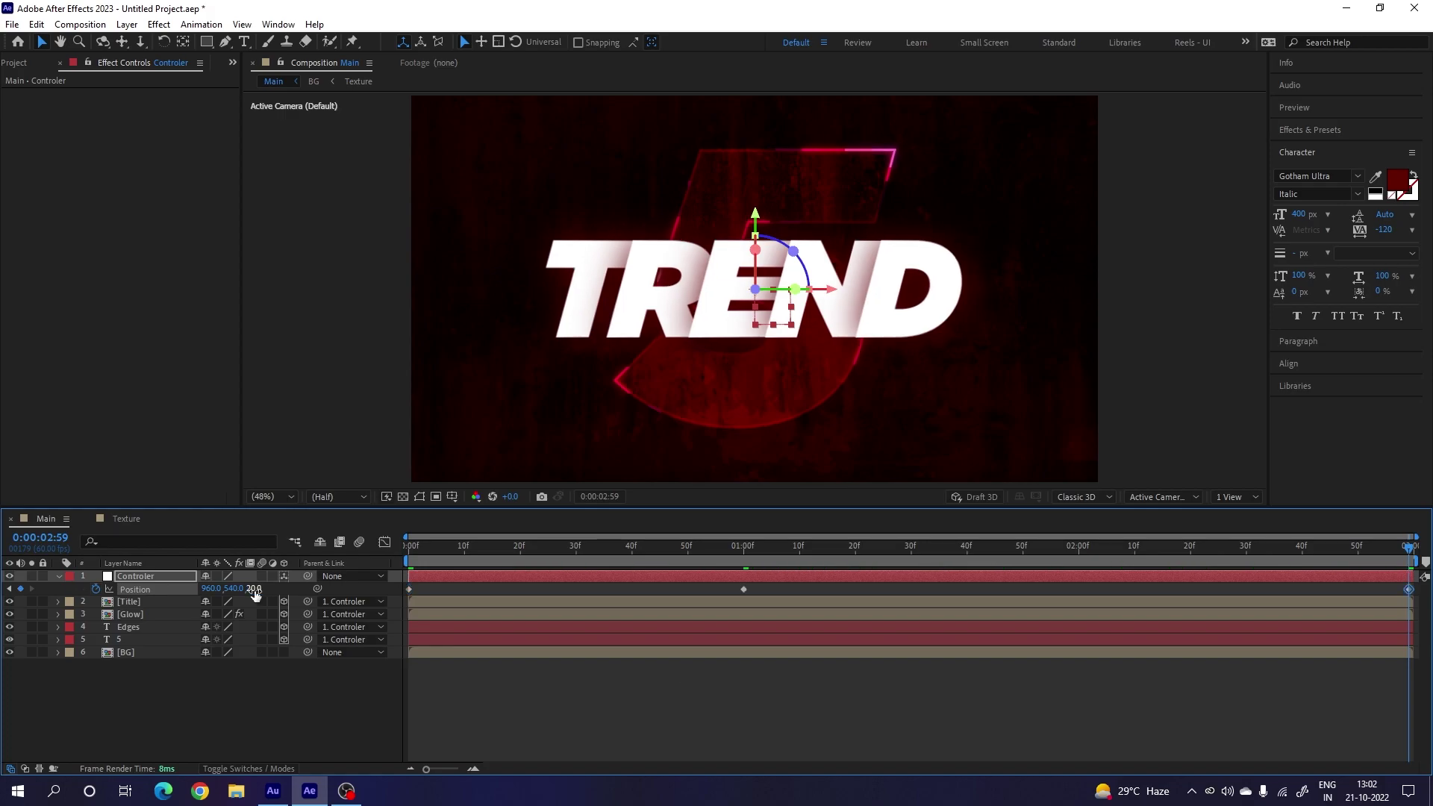
drag(254, 591, 295, 590)
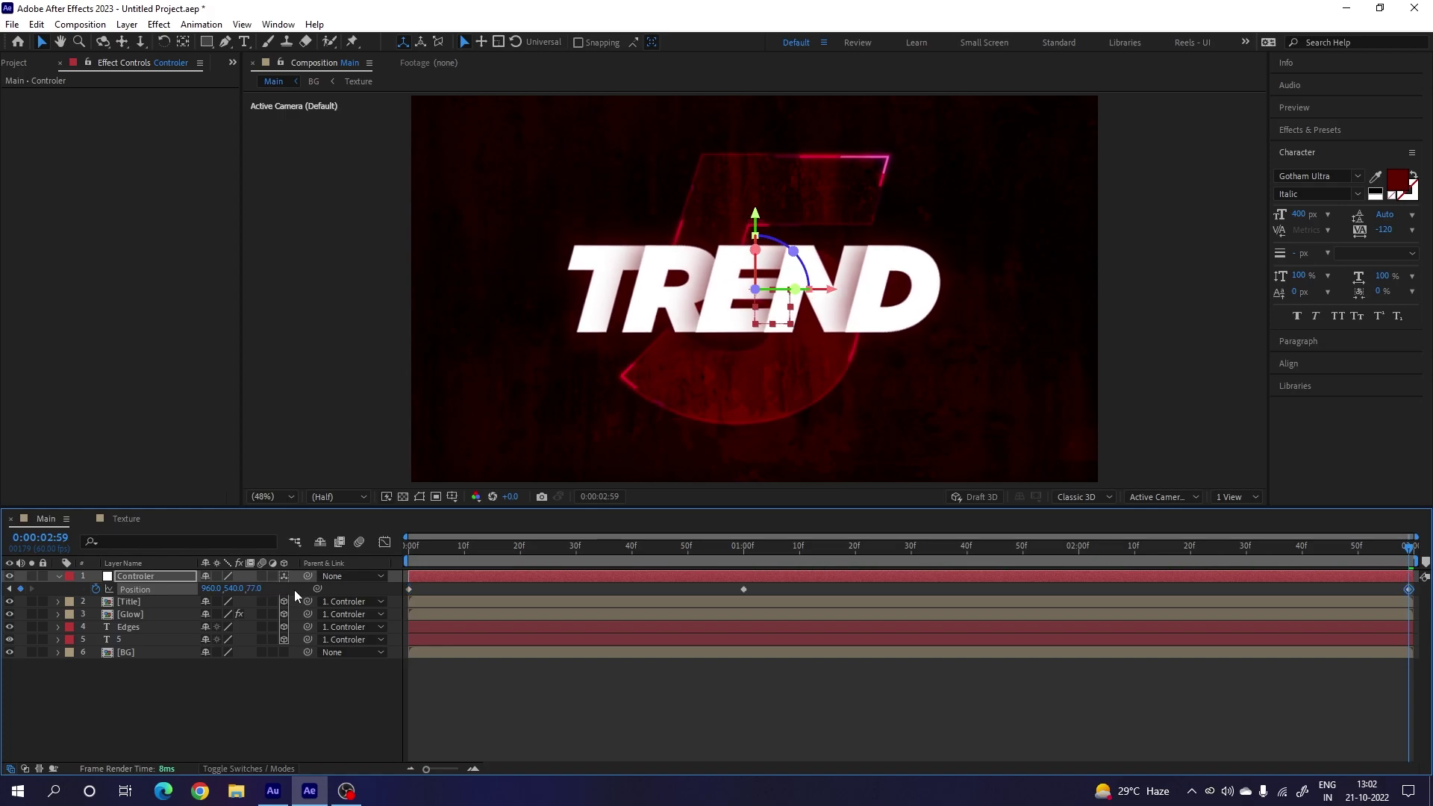
click(254, 589)
text(75)
key(Return)
drag(594, 544, 1408, 589)
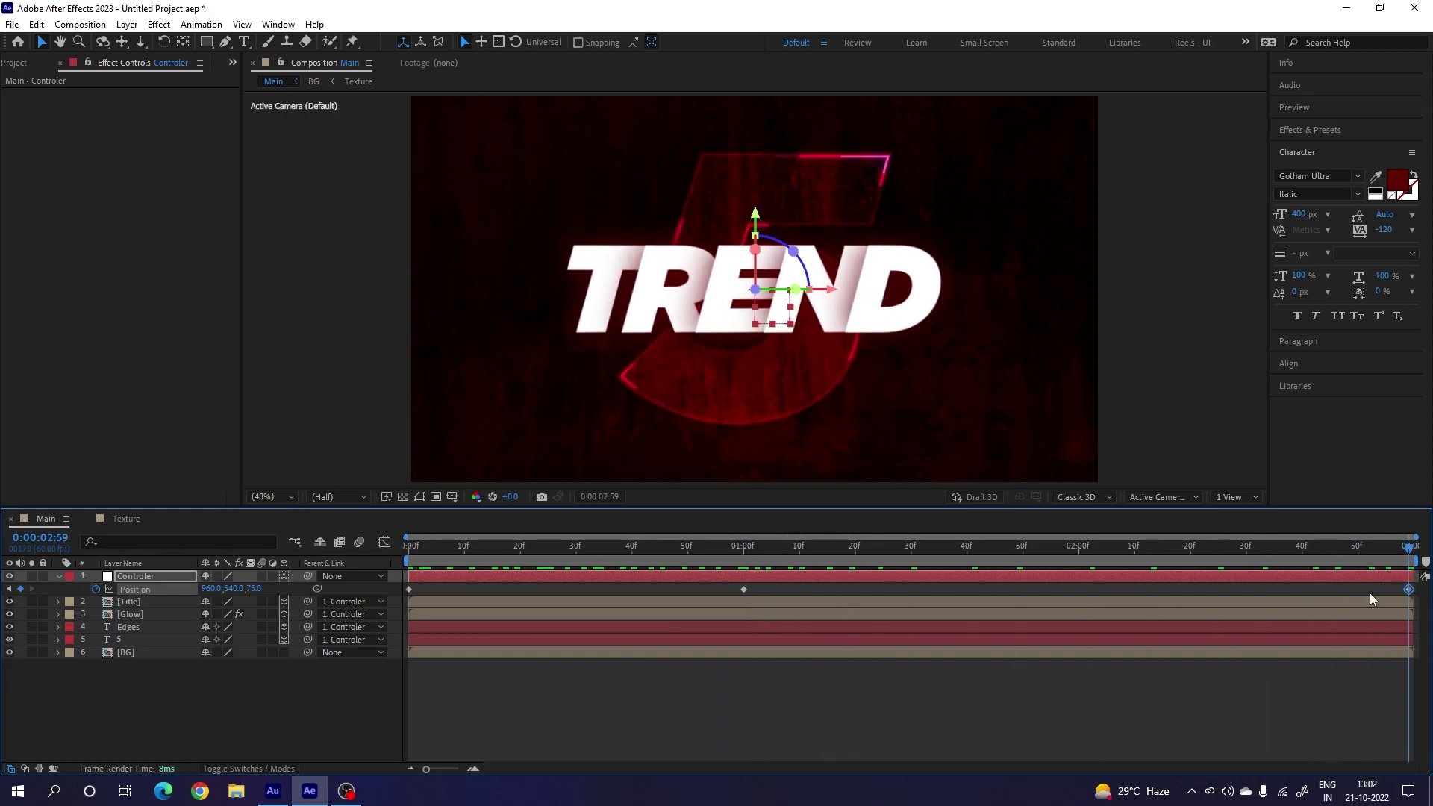
Step: Easy ease all Controler position keyframes and stretch the one-second keyframe's incoming influence to its maximum in the speed graph
drag(768, 588, 401, 600)
key(F9)
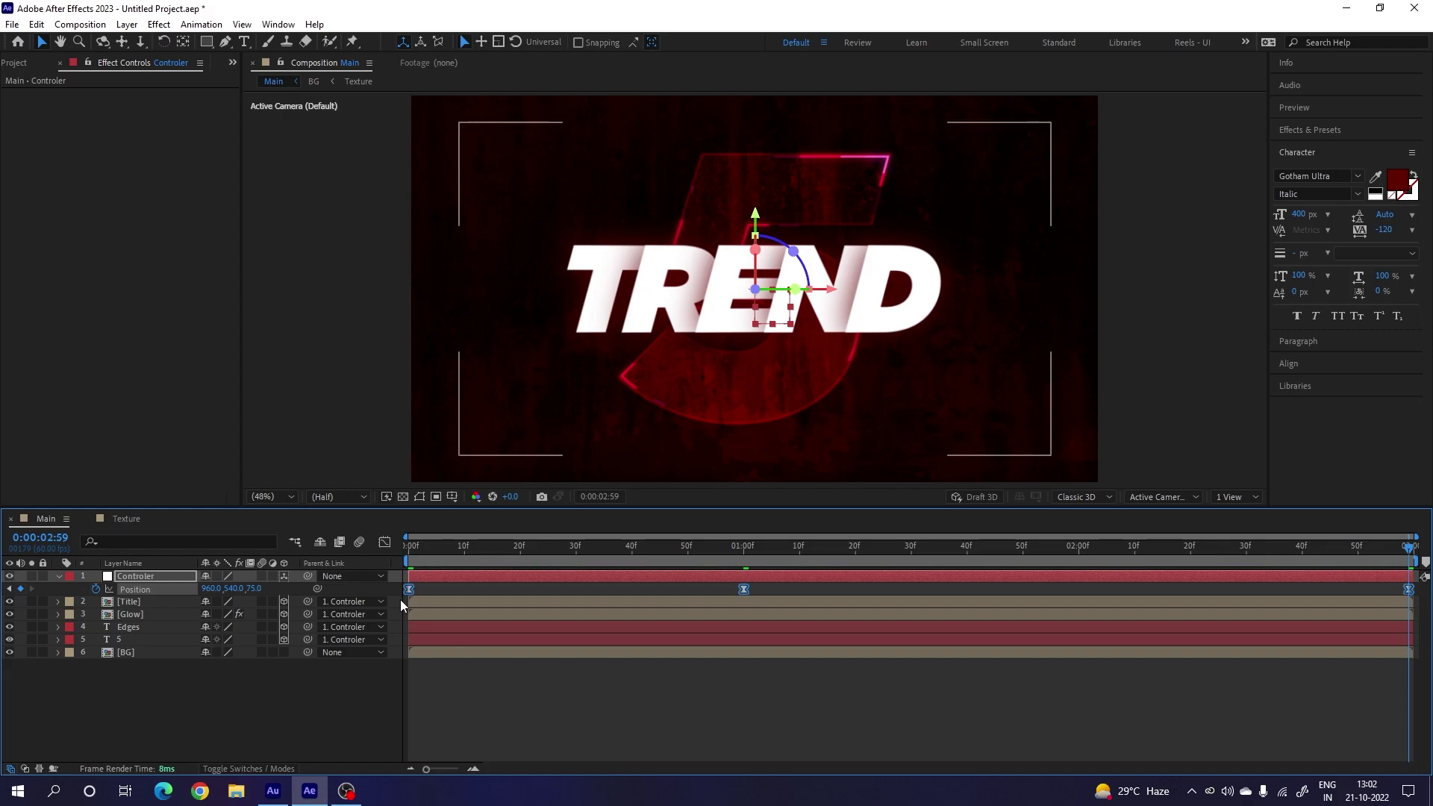
click(384, 542)
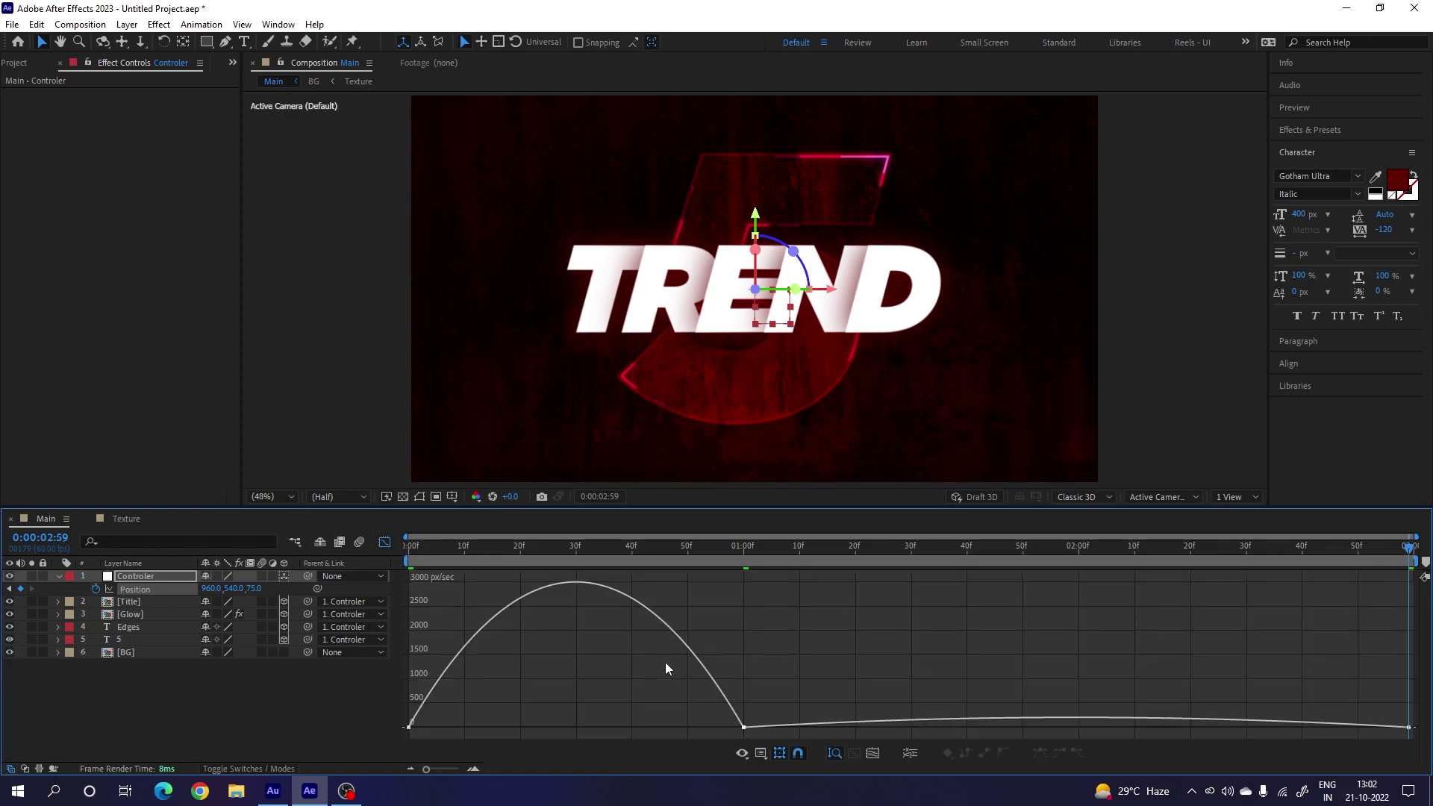
click(744, 727)
drag(687, 728, 537, 733)
drag(769, 687, 733, 745)
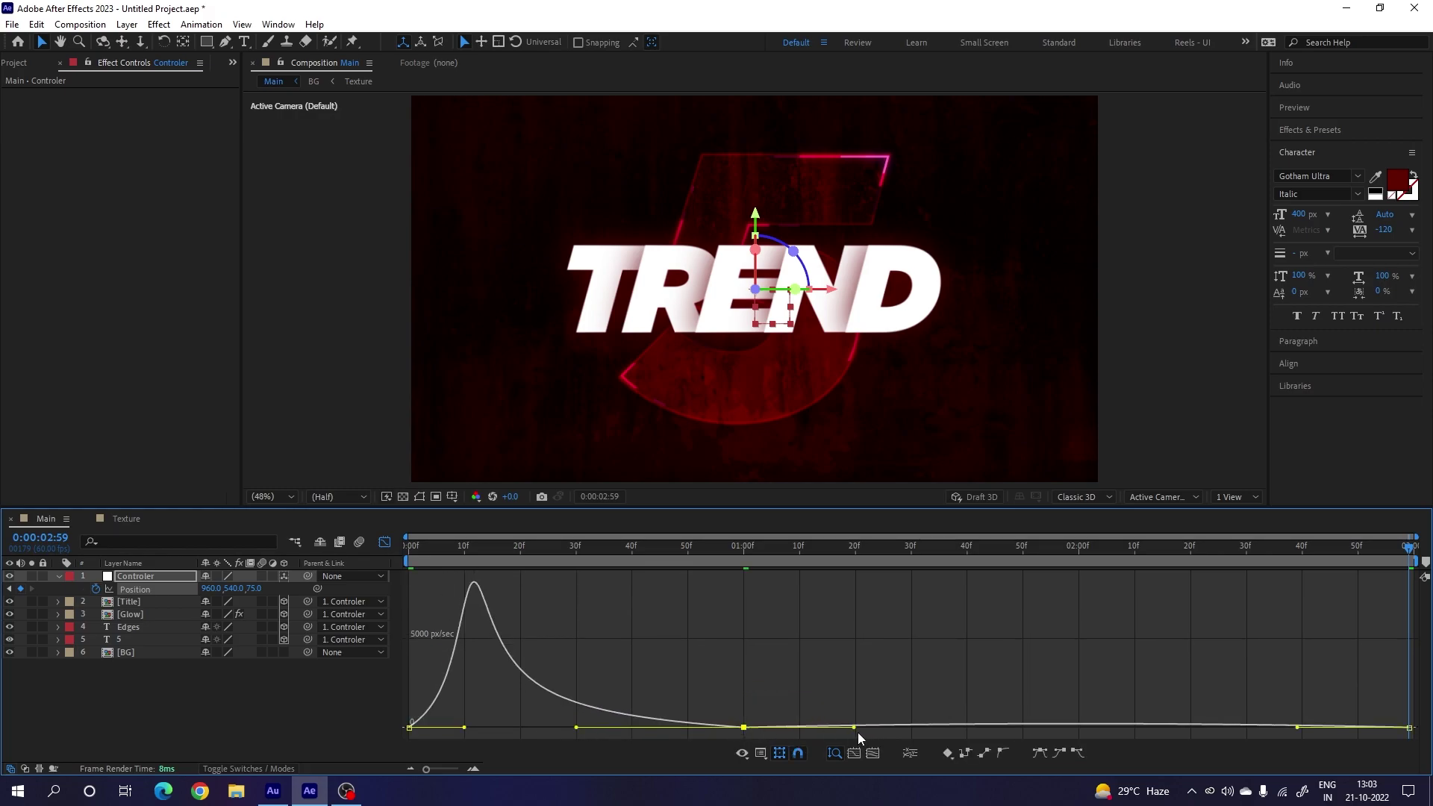
Step: Extend the one-second keyframe's outgoing influence, shorten the last keyframe's incoming influence to nearly nothing, and preview the motion
drag(855, 729, 1406, 726)
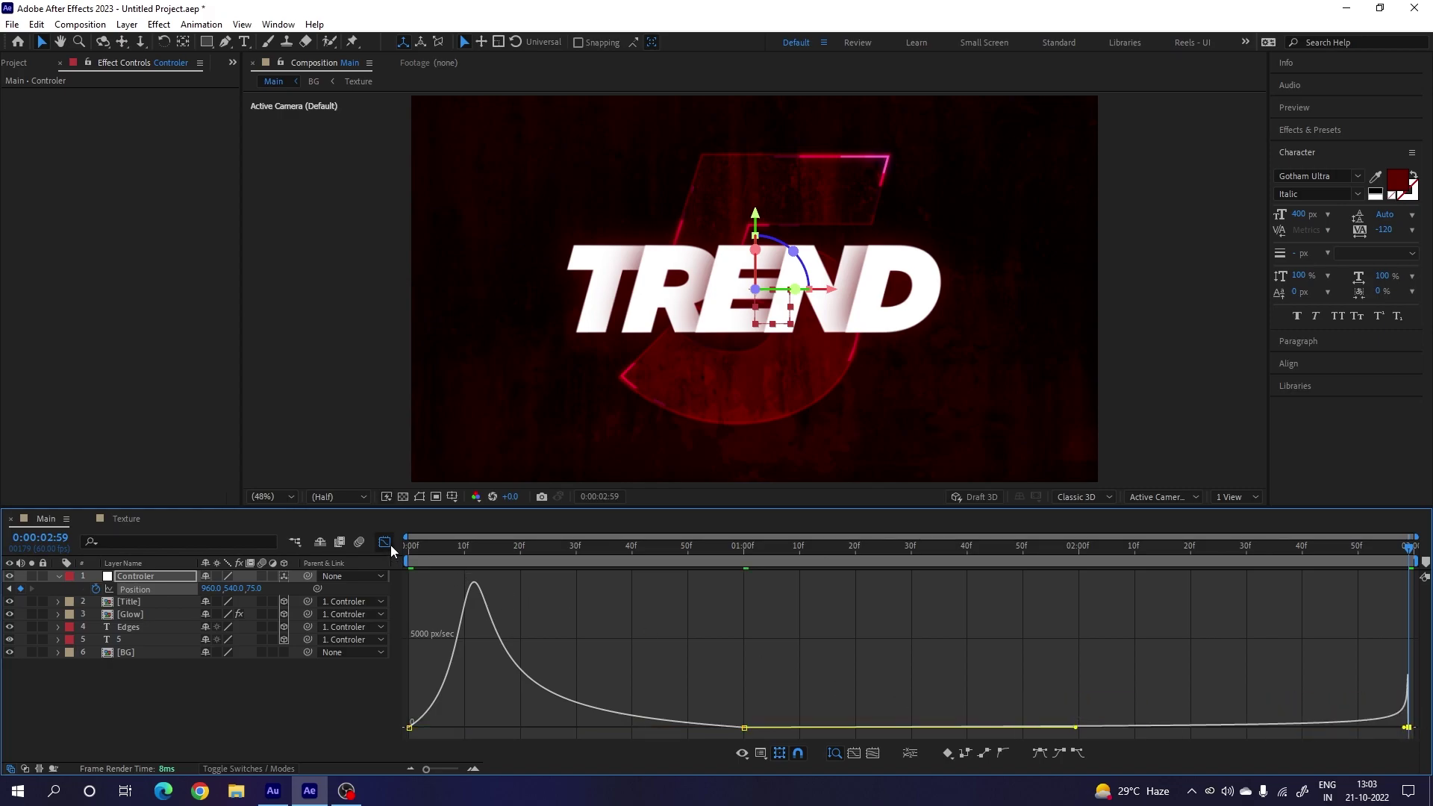
click(385, 542)
key(space)
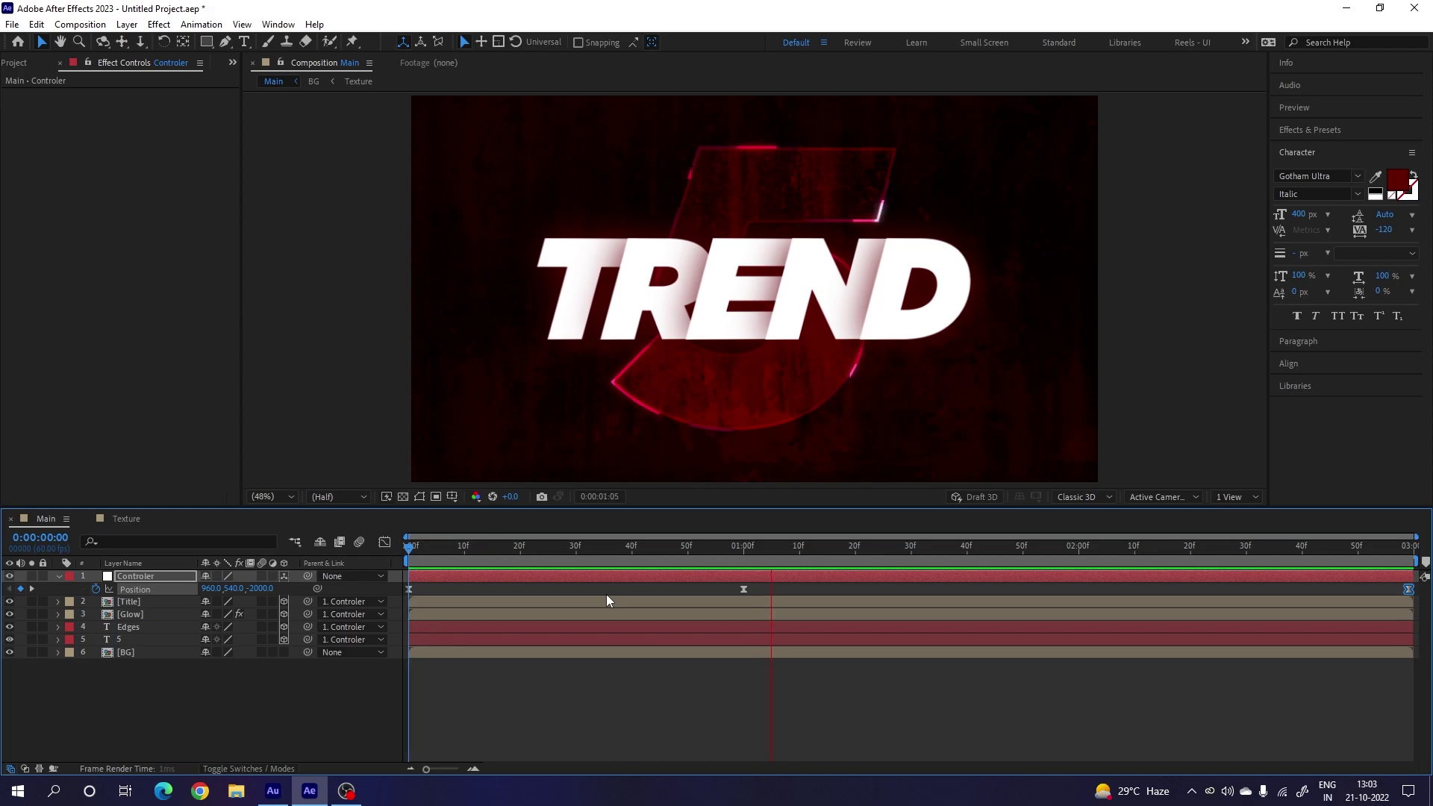
key(space)
Step: Add a Z Rotation keyframe to the Controler layer at 0:00:01:00
click(741, 549)
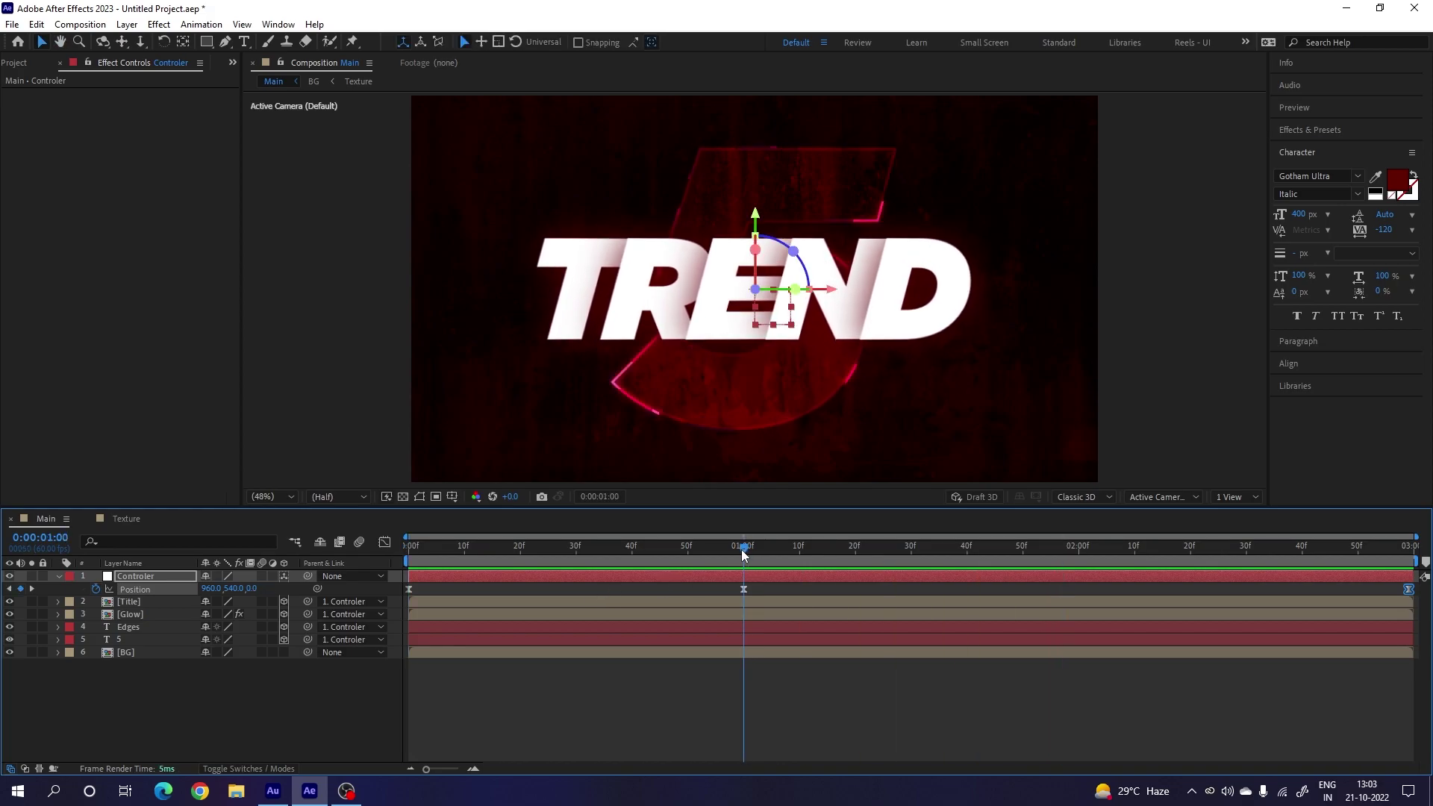
click(155, 580)
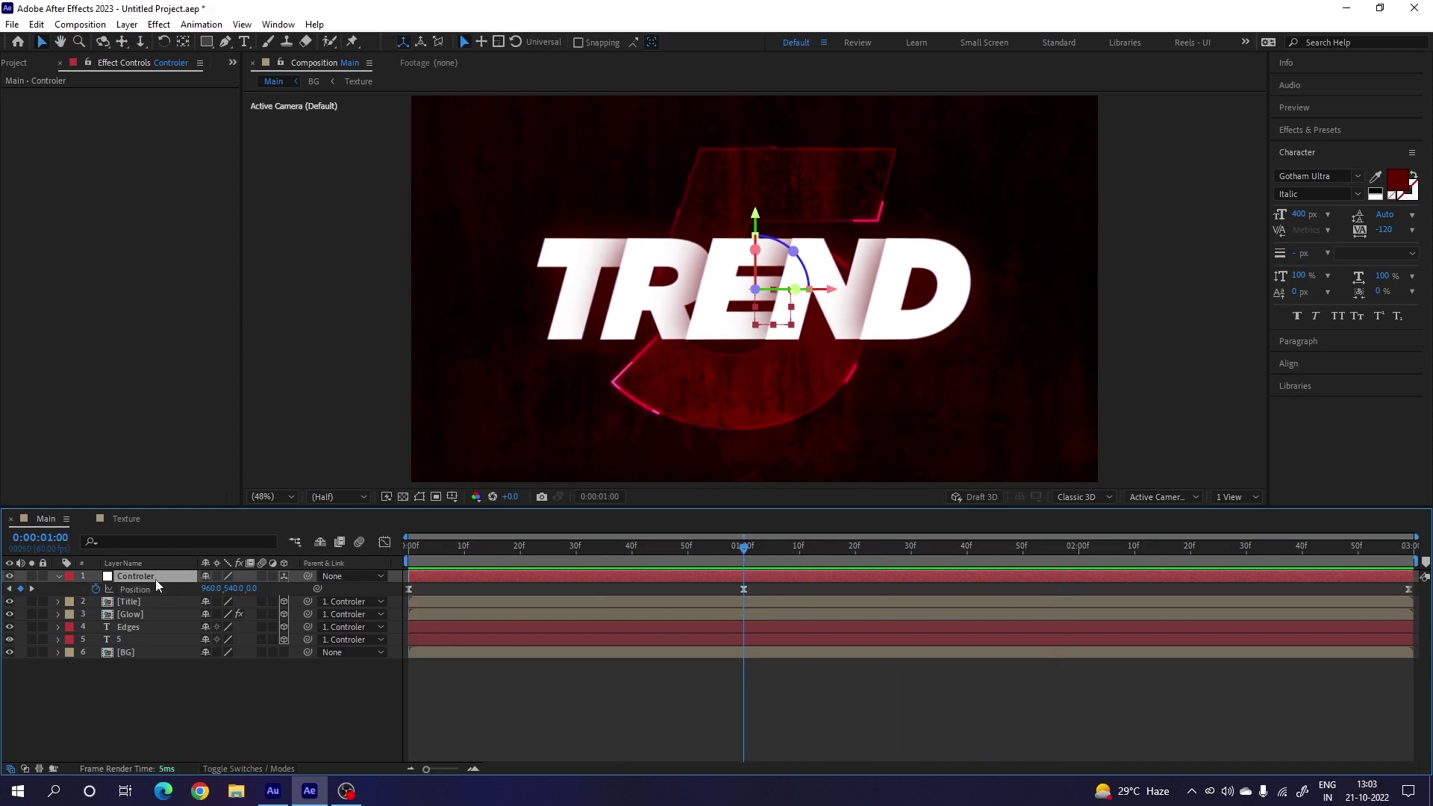
key(r)
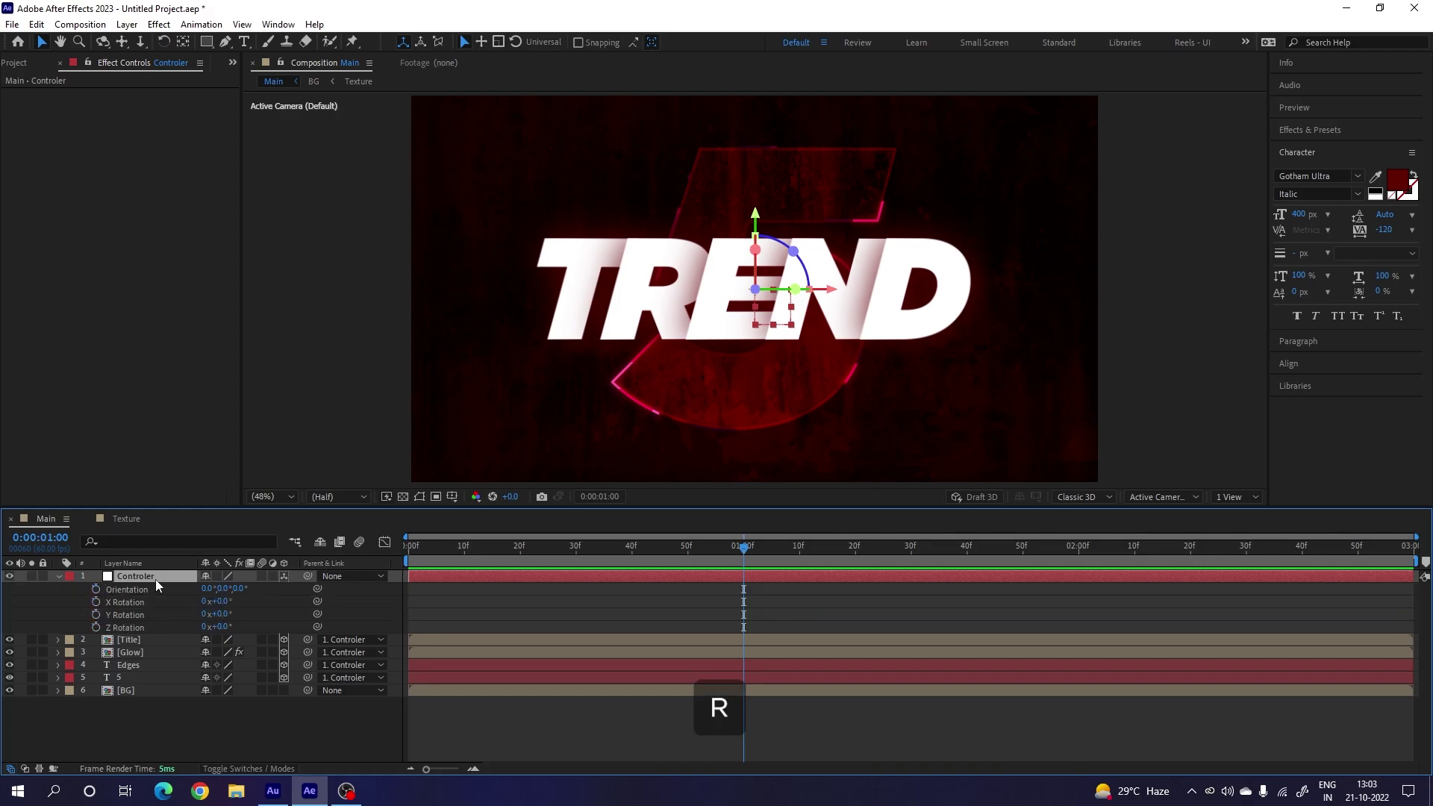
click(95, 627)
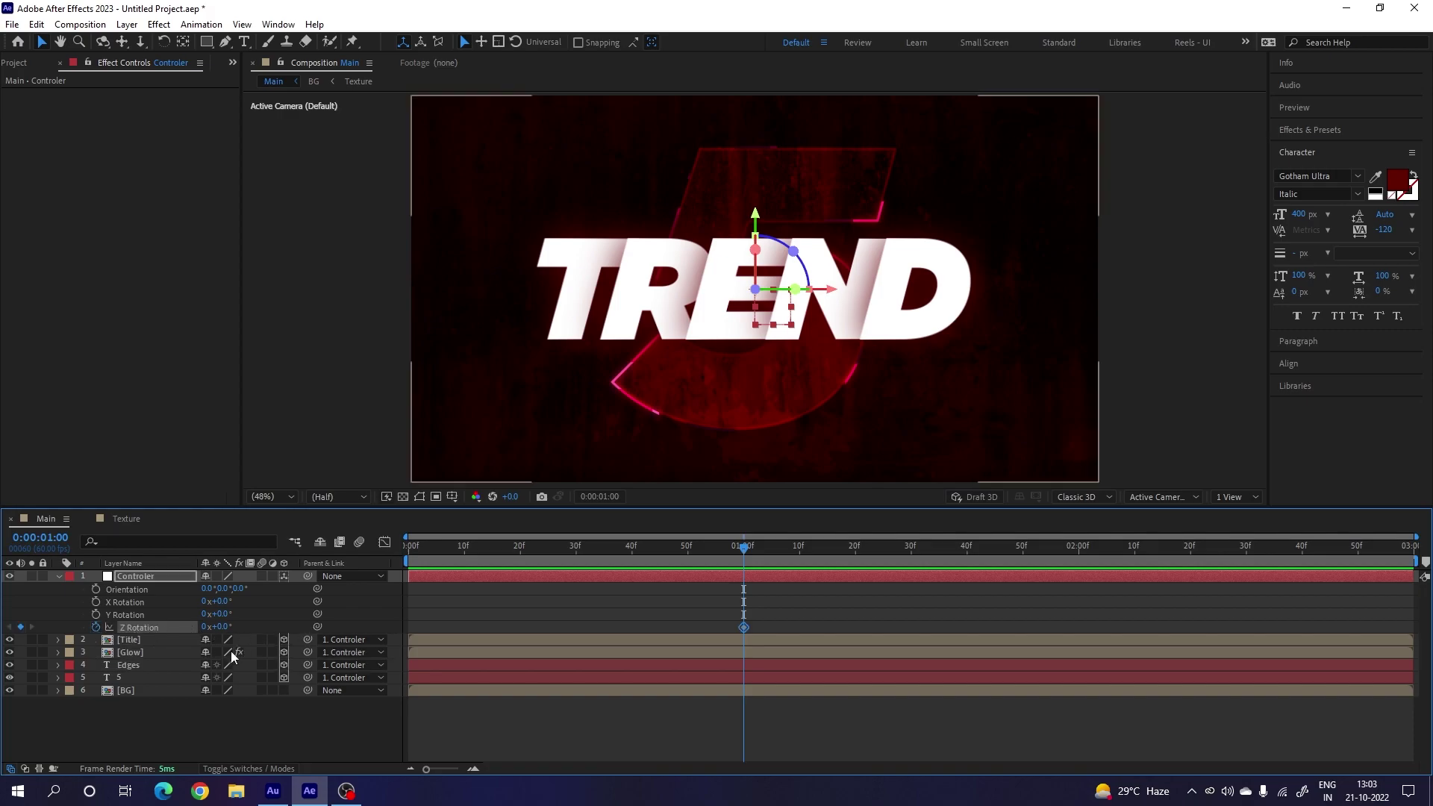
Step: Keyframe the Controler's Z Rotation at -30° at the start of the composition and play it back
drag(737, 544, 395, 561)
click(226, 627)
text(-30)
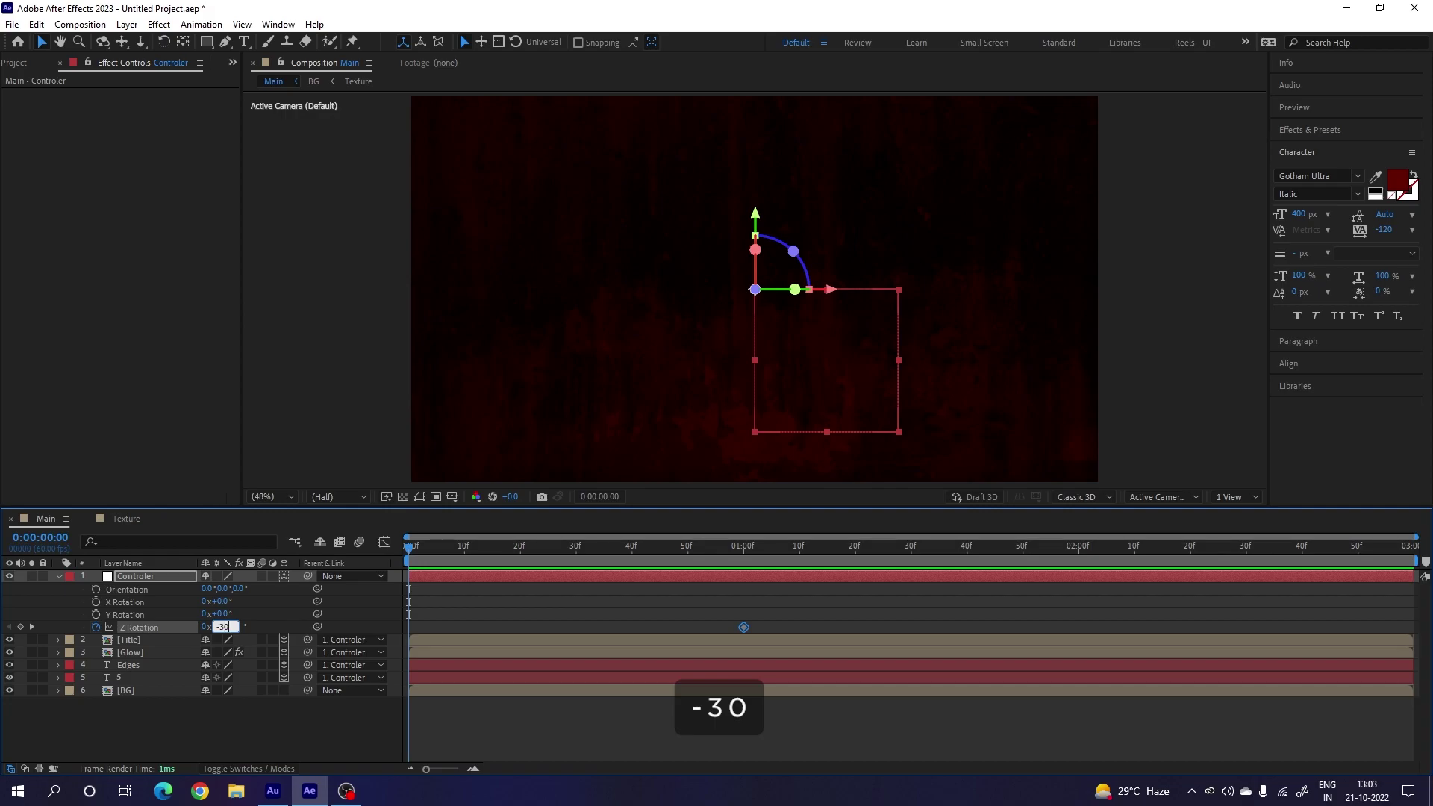
key(Return)
key(space)
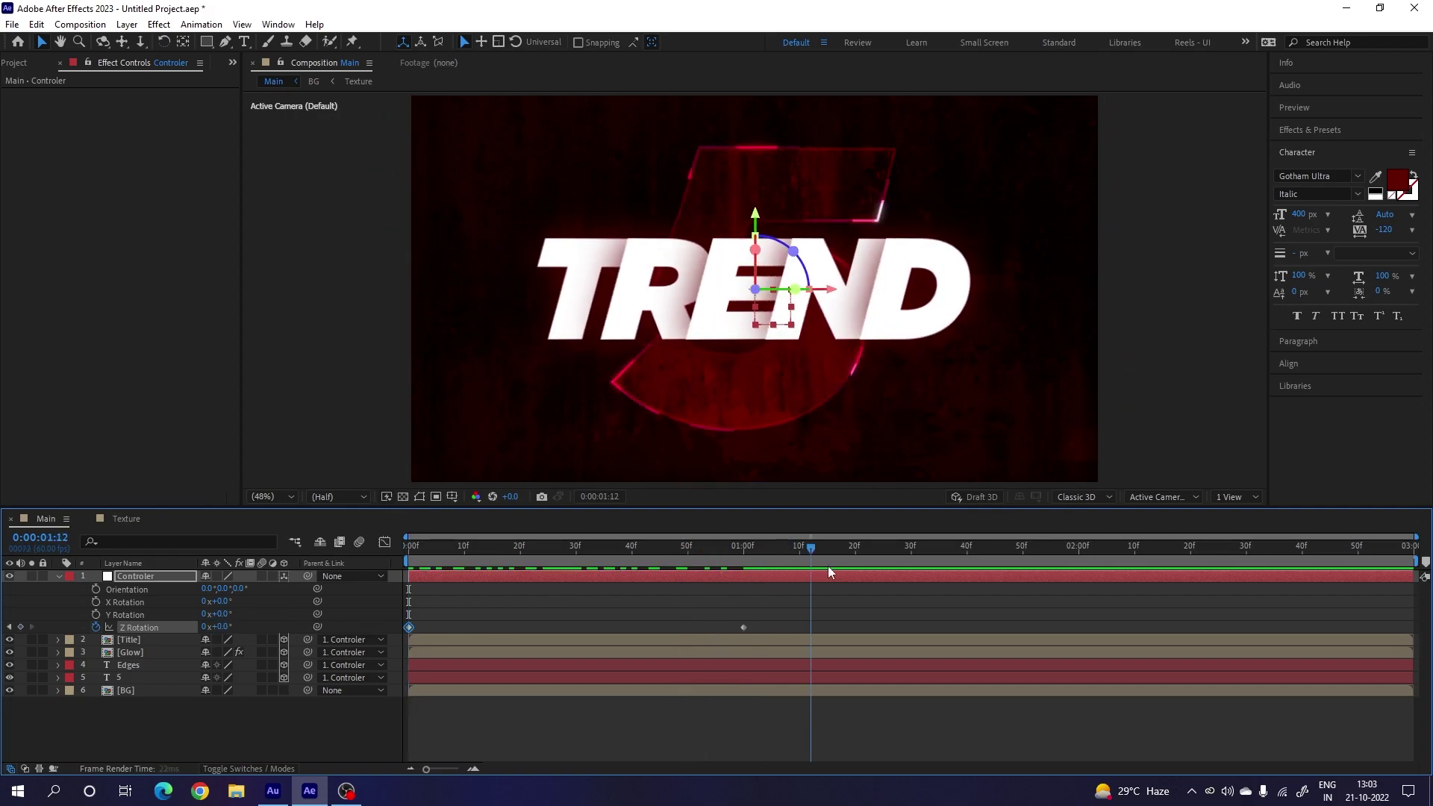
Step: Easy ease both Z Rotation keyframes, raise the one-second keyframe's incoming influence to 100%, preview the result, and collapse the layer's properties
drag(785, 602, 404, 664)
key(F9)
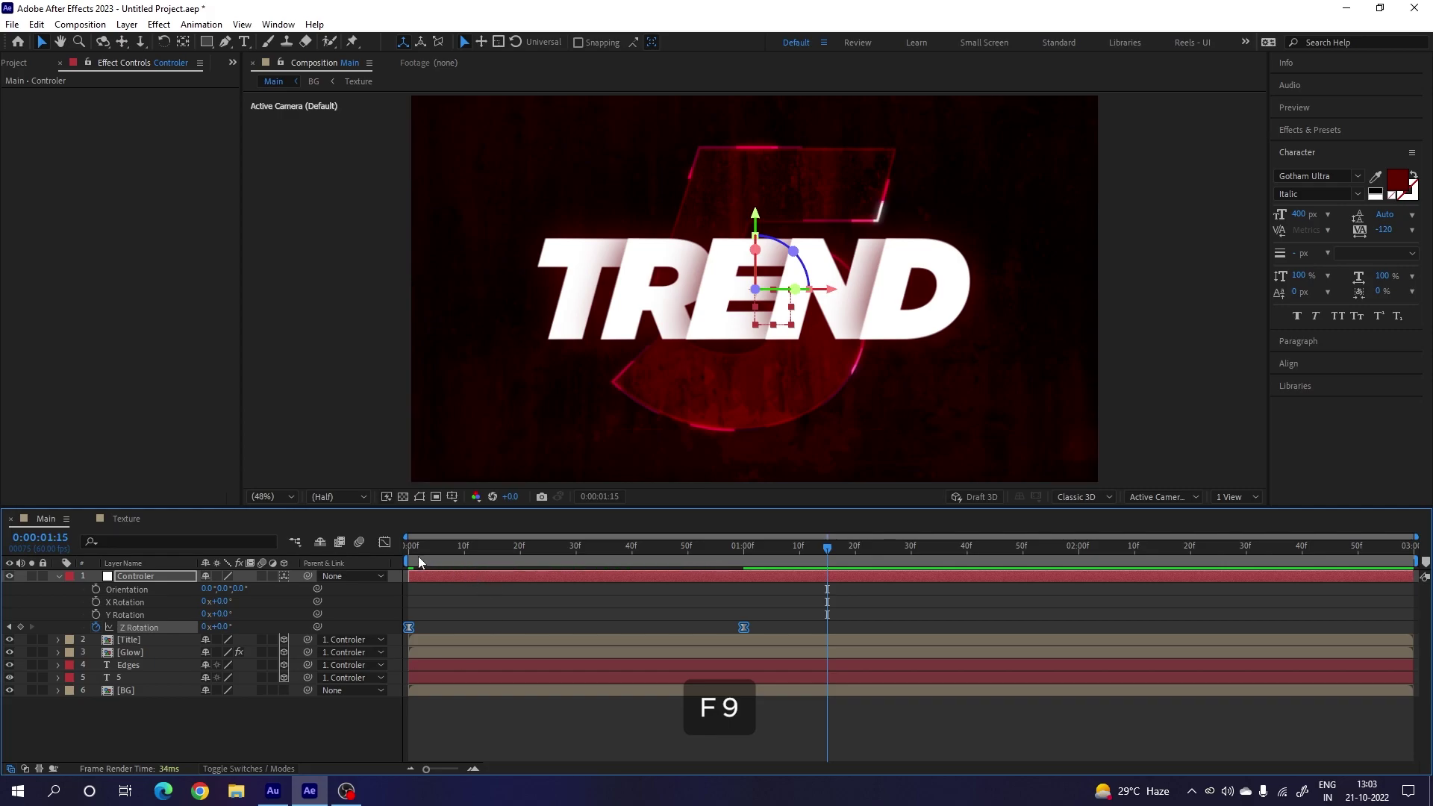
click(385, 542)
drag(718, 740, 503, 723)
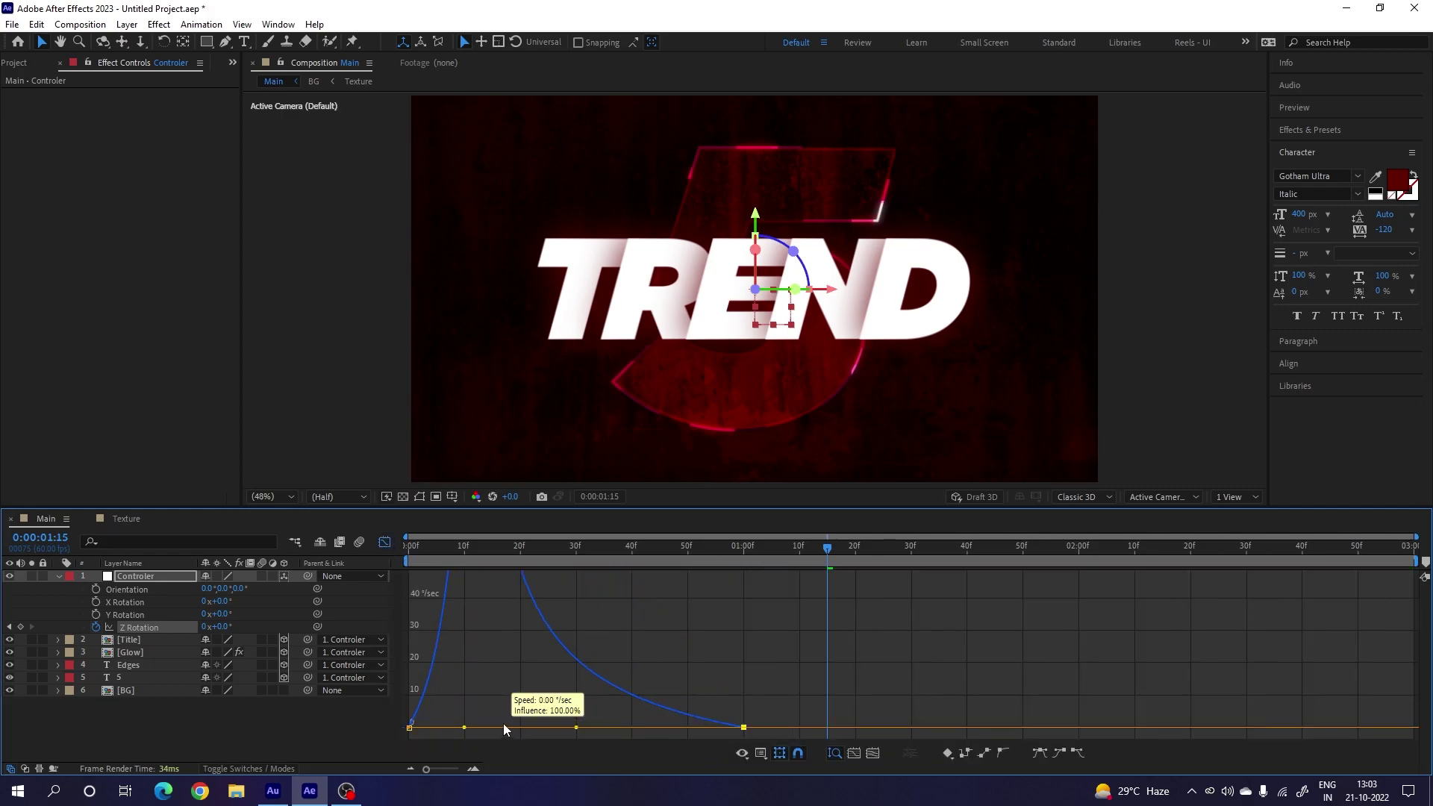
click(385, 543)
key(Home)
key(space)
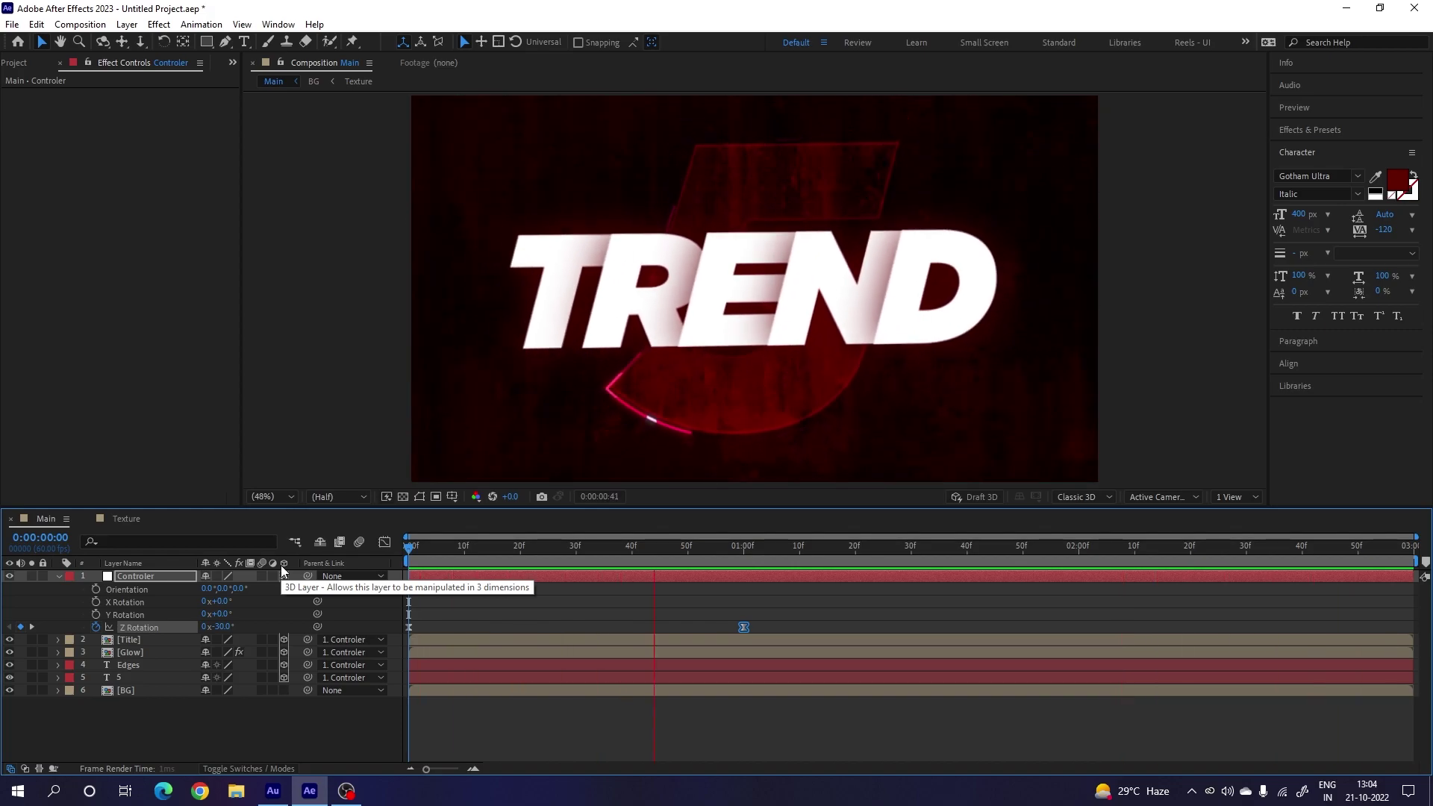
key(space)
click(57, 576)
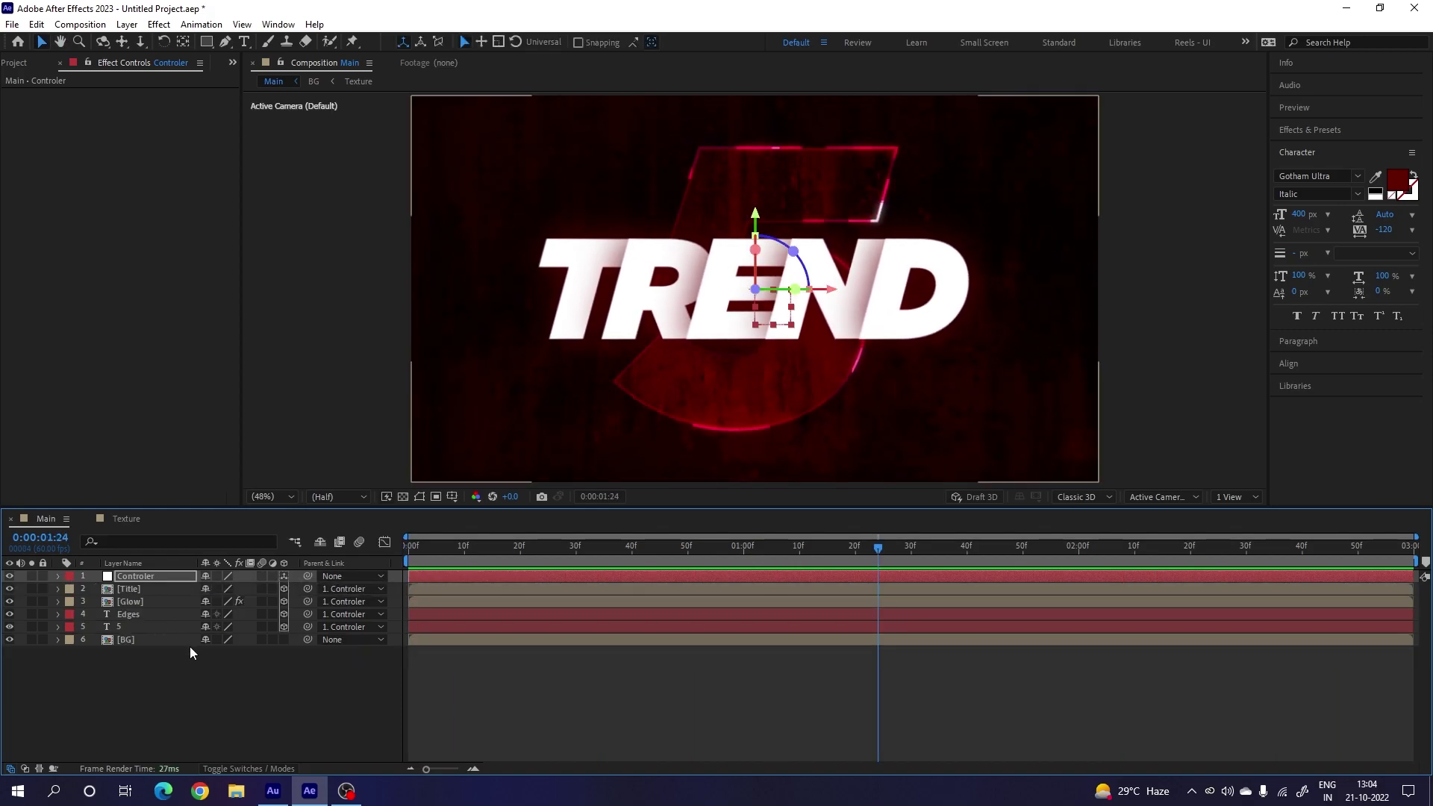
Step: Create an adjustment layer above all other layers and name it Color
click(203, 664)
click(127, 24)
mouse_move(223, 41)
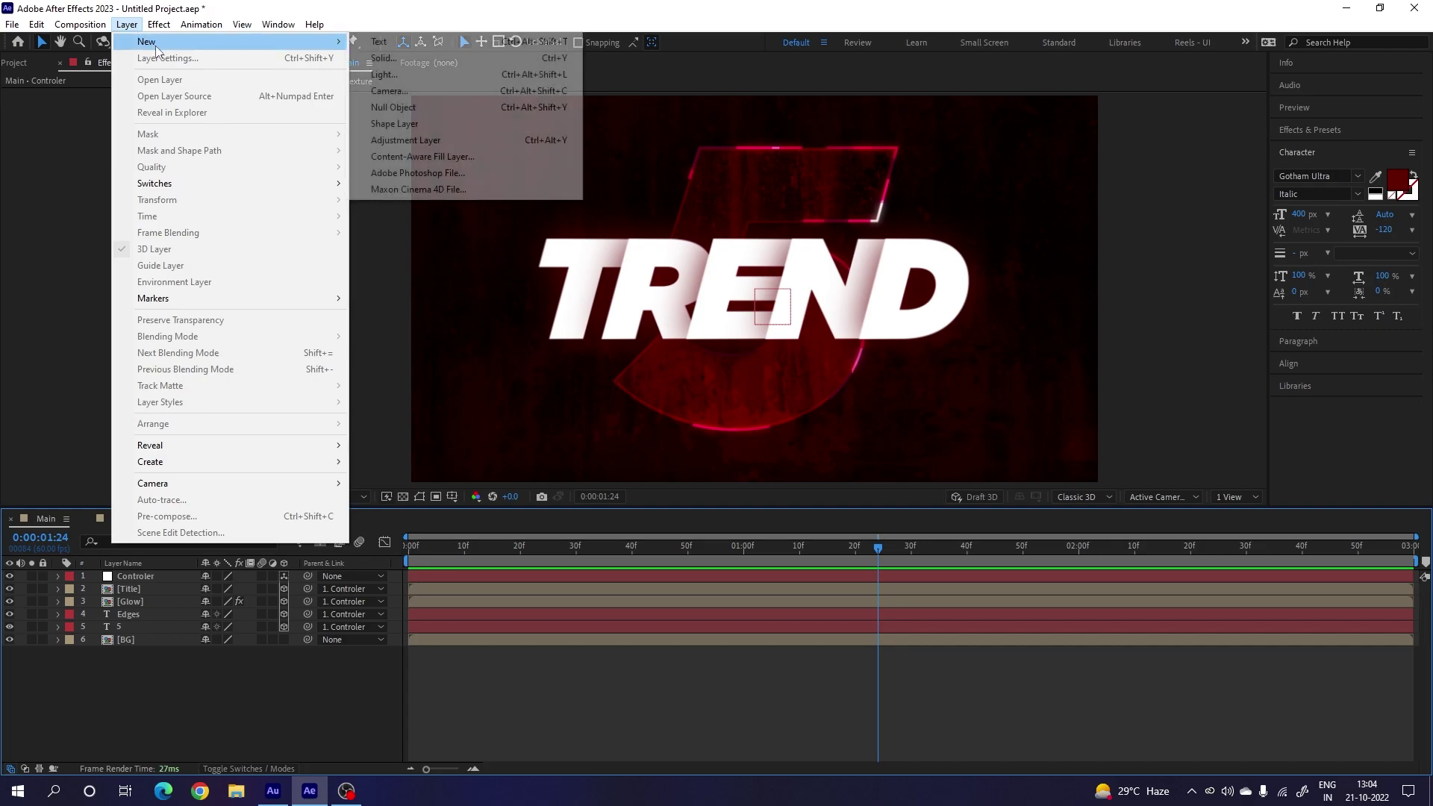
click(406, 141)
right_click(163, 577)
click(221, 534)
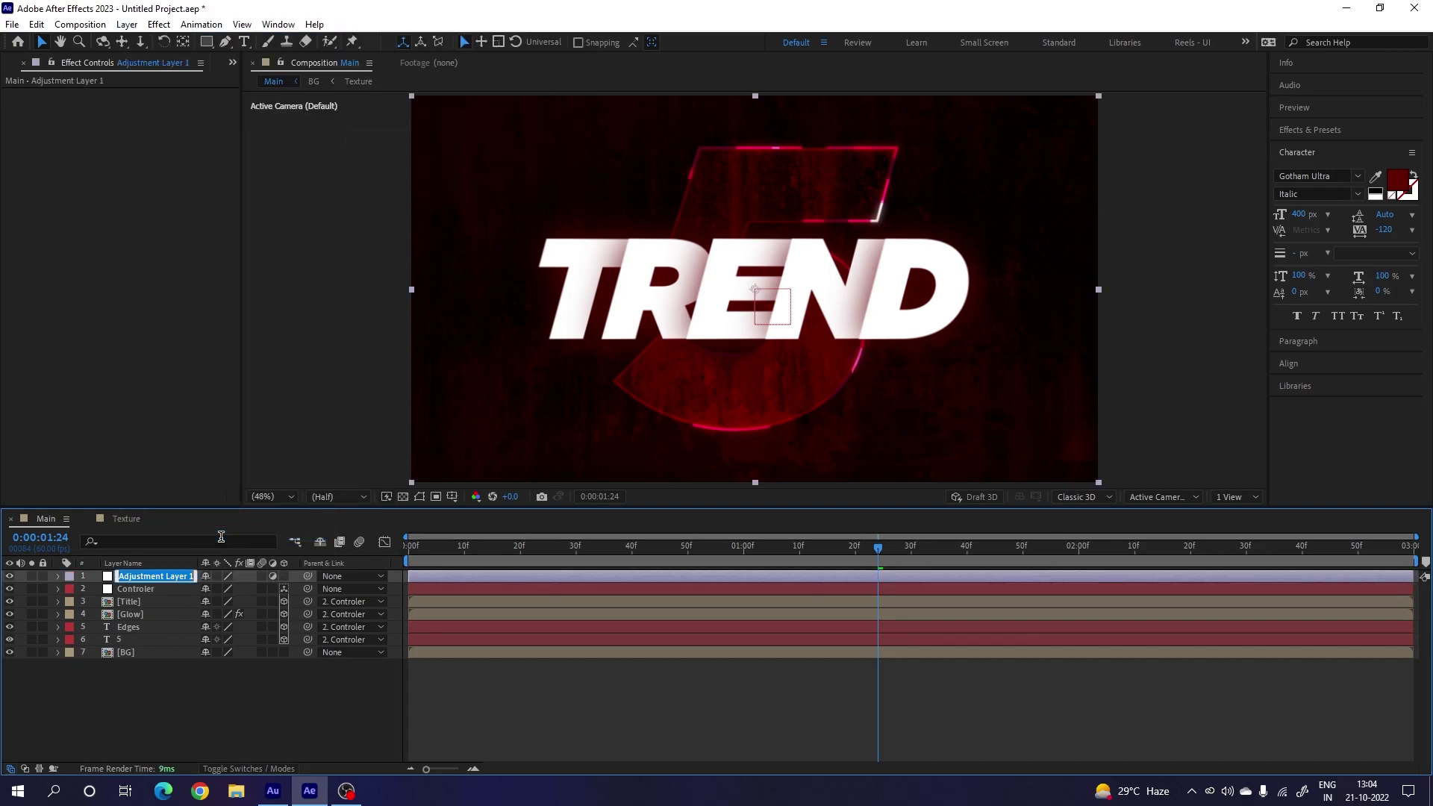
text(Color)
Step: Find the Hue/Saturation effect and apply it to the Color adjustment layer
click(1306, 132)
click(1334, 147)
text(hue)
drag(1351, 227, 148, 577)
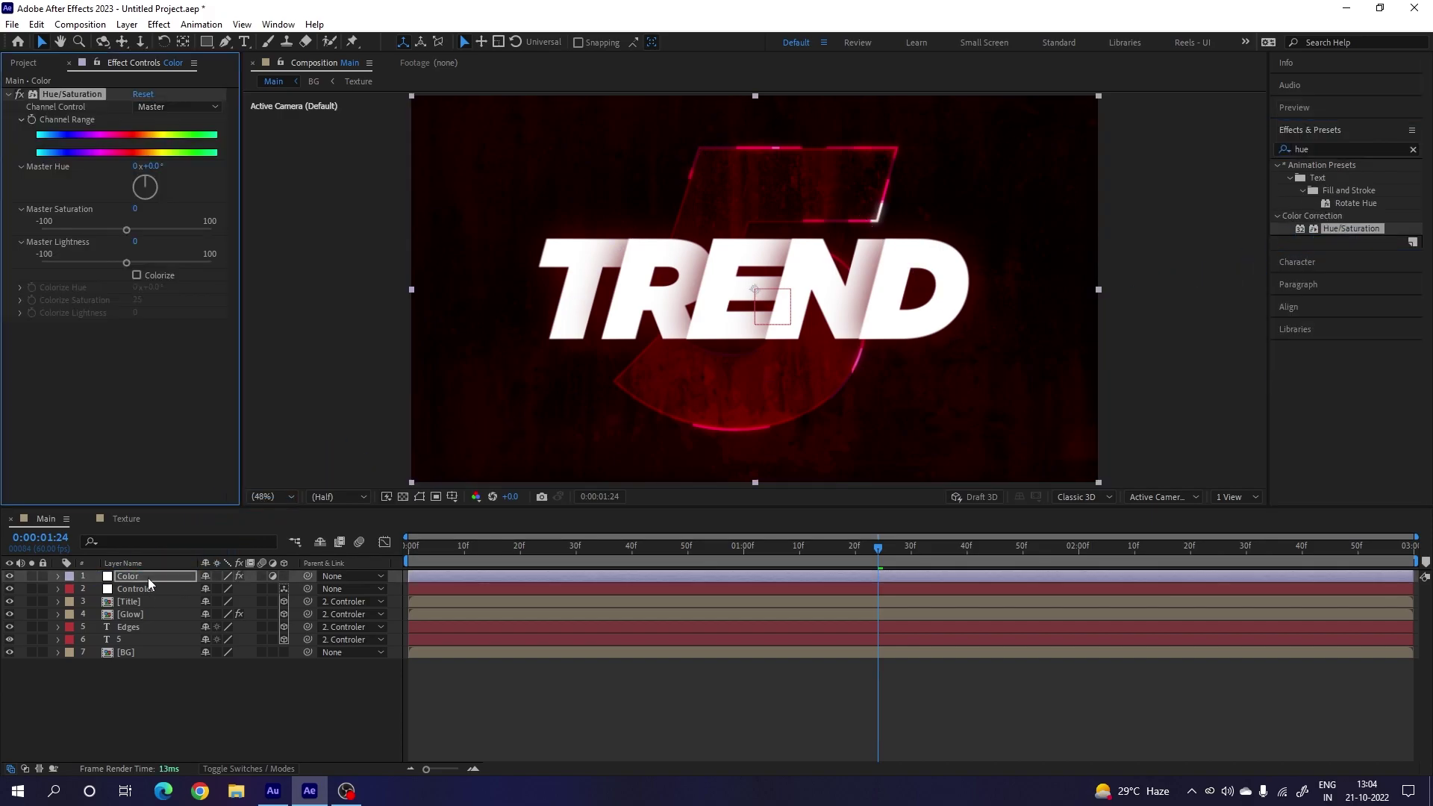
Step: Set the Master Hue of the Color layer to 187° while checking the look at 0:00:00:35
drag(157, 173, 231, 172)
click(582, 548)
drag(592, 557, 603, 553)
drag(153, 166, 227, 171)
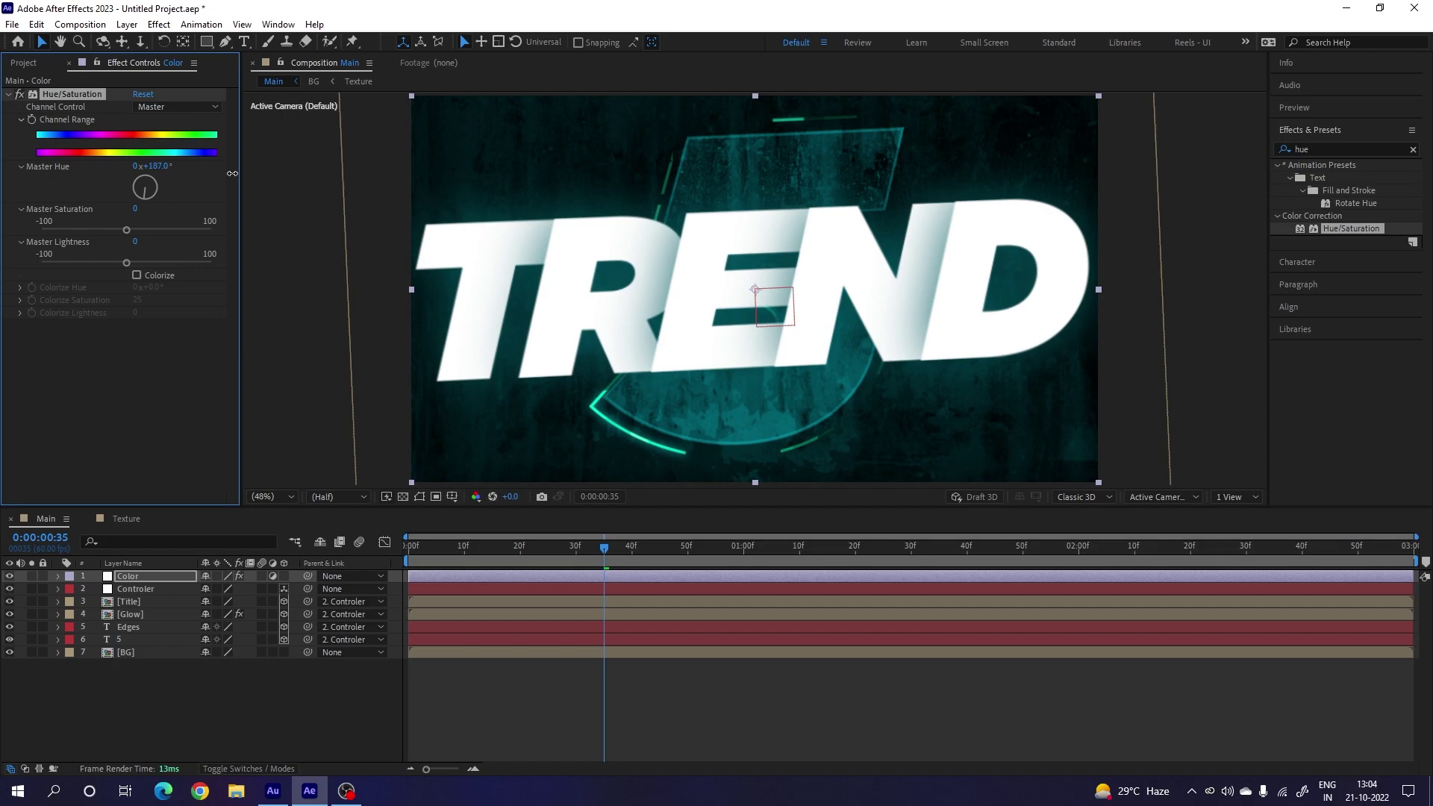
Step: Preview the finished composition from the start in a maximized viewer
drag(486, 548, 409, 522)
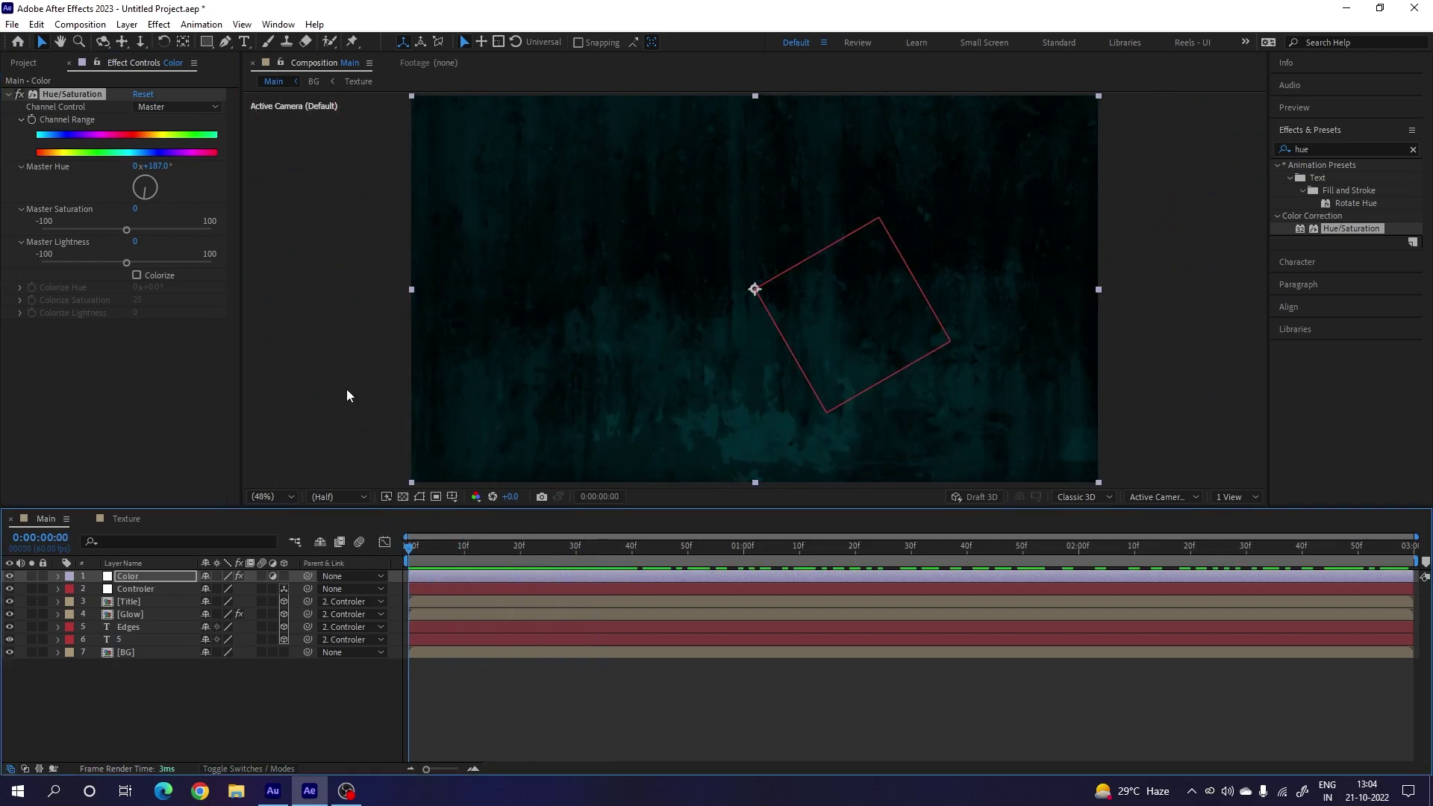
key(grave)
key(space)
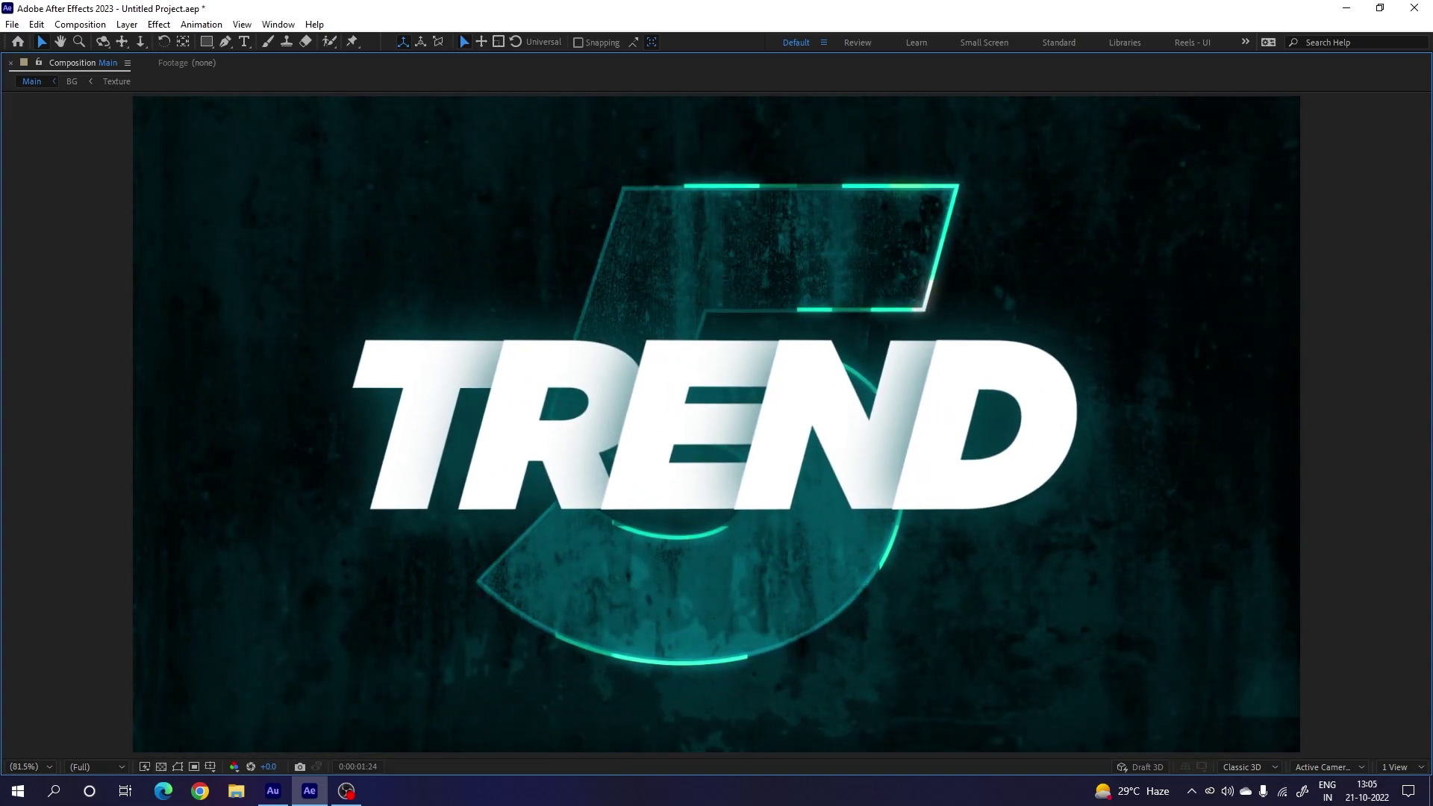